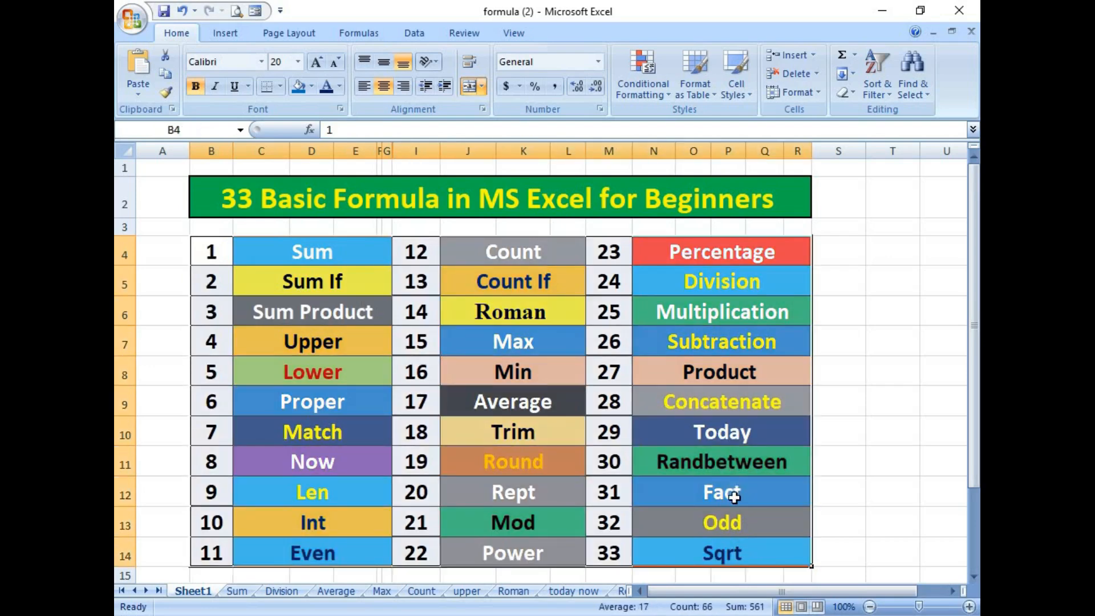
Step: Open the Sum worksheet and go to the heading of its Sum table
{"action": "left_click", "coordinate": [237, 591]}
{"action": "left_click", "coordinate": [398, 386]}
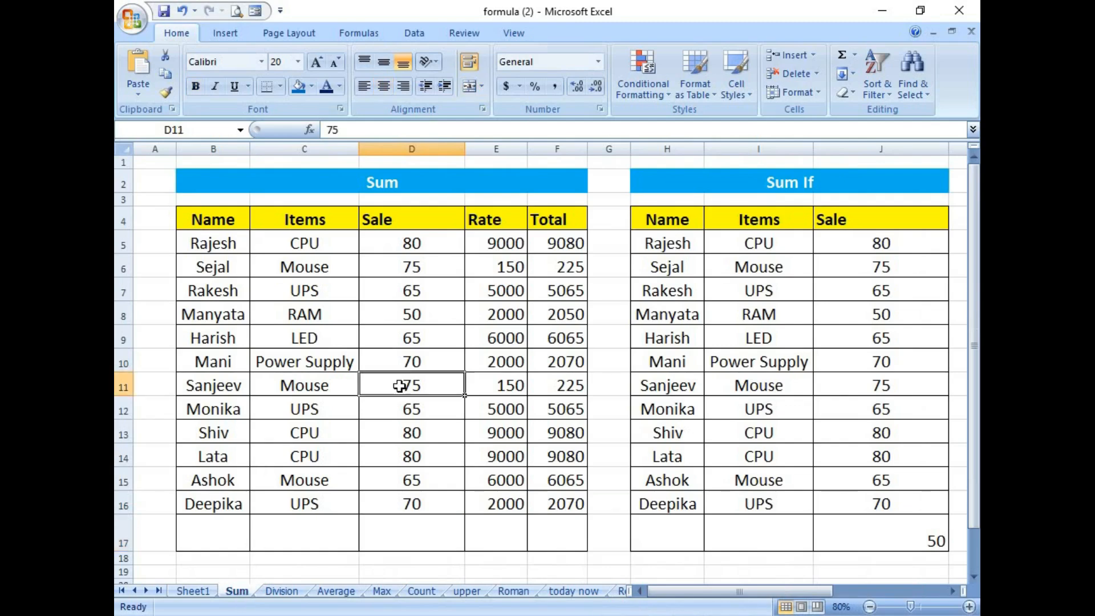
{"action": "left_click", "coordinate": [399, 184]}
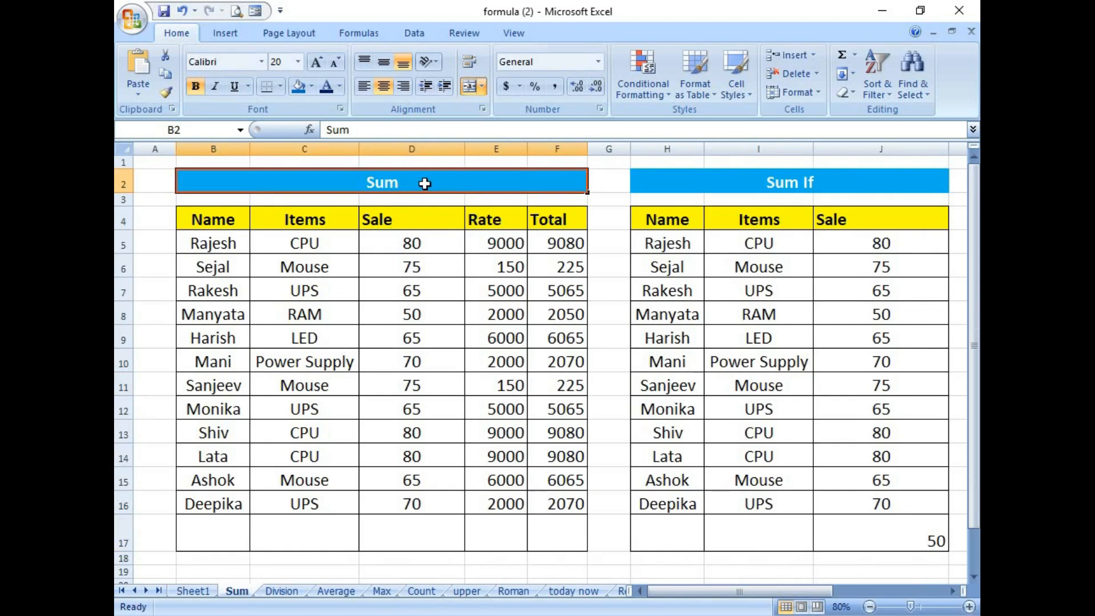
Step: Total the Sale column of the Sum table in D17 with the formula =sum(D5:D16)
{"action": "left_click", "coordinate": [428, 538]}
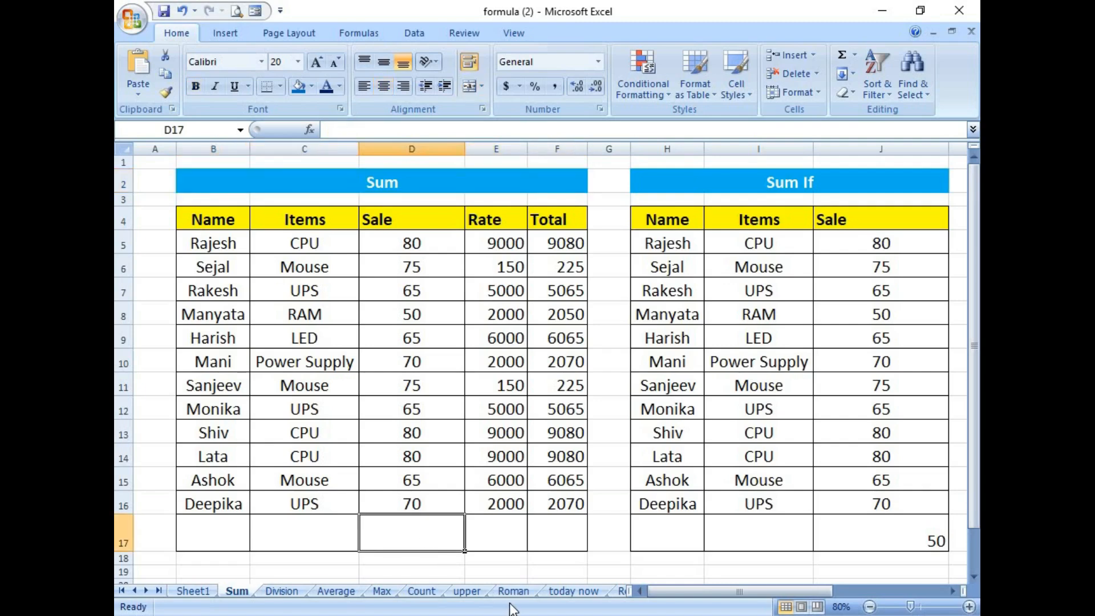
{"action": "type", "text": "="}
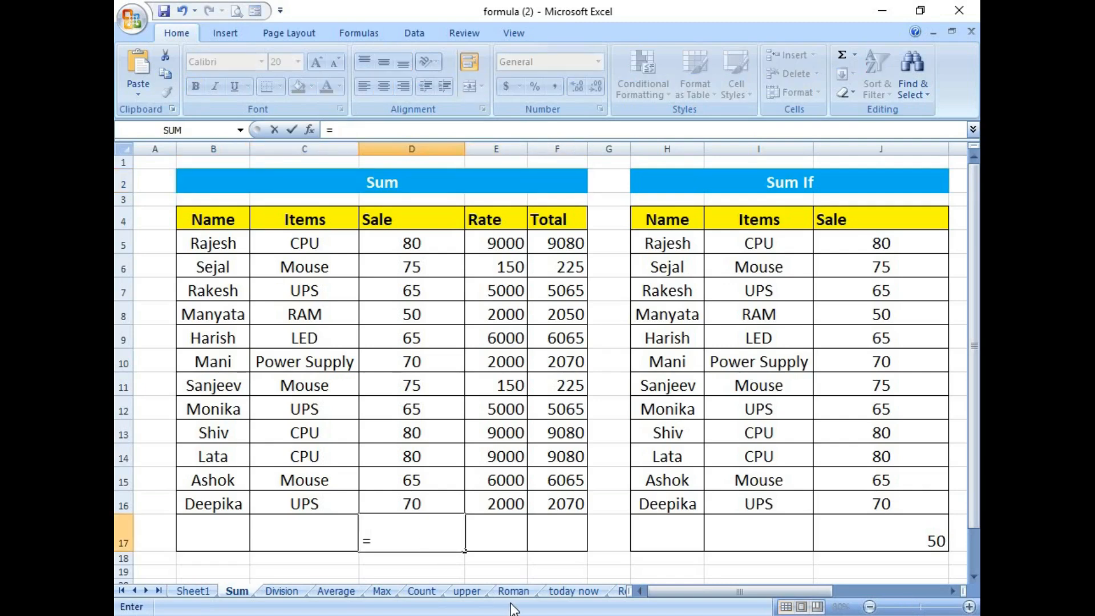
{"action": "type", "text": "sum"}
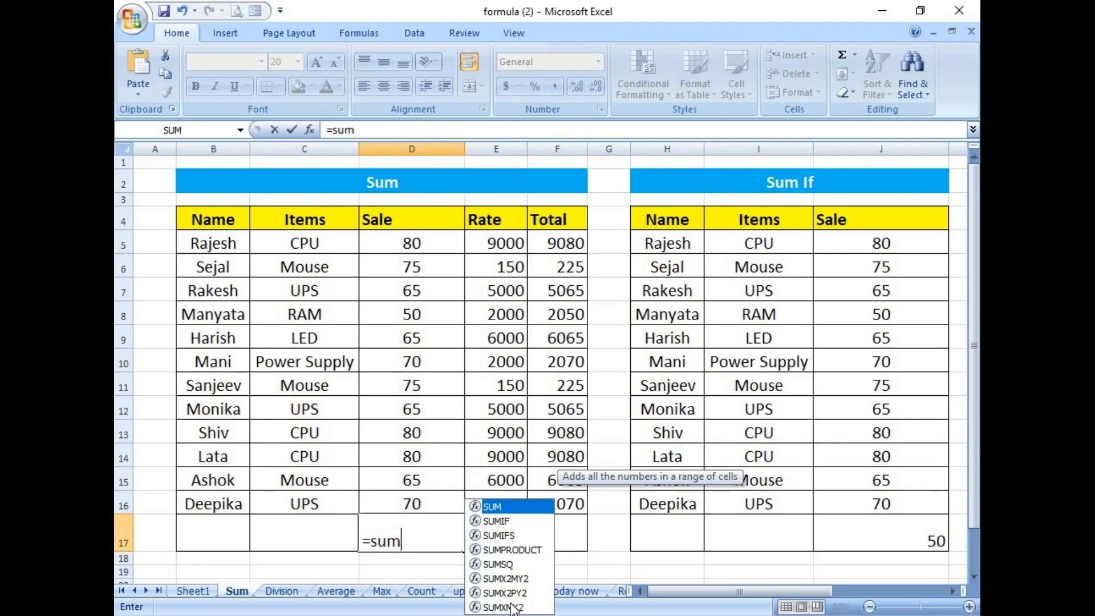
{"action": "type", "text": "("}
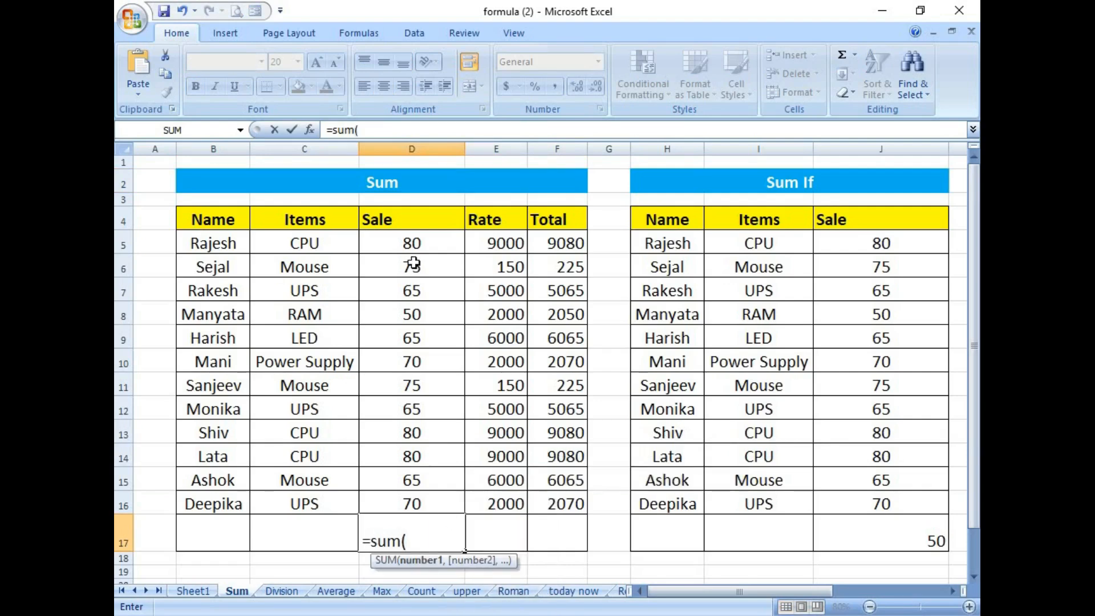
{"action": "left_click_drag", "start_coordinate": [412, 244], "coordinate": [425, 505]}
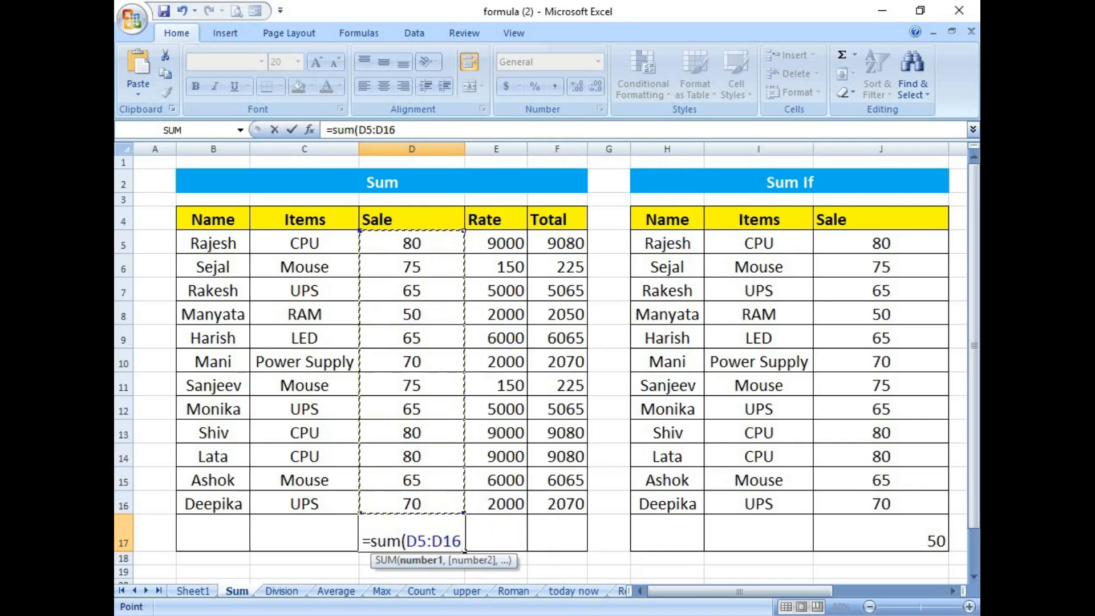
{"action": "type", "text": ")"}
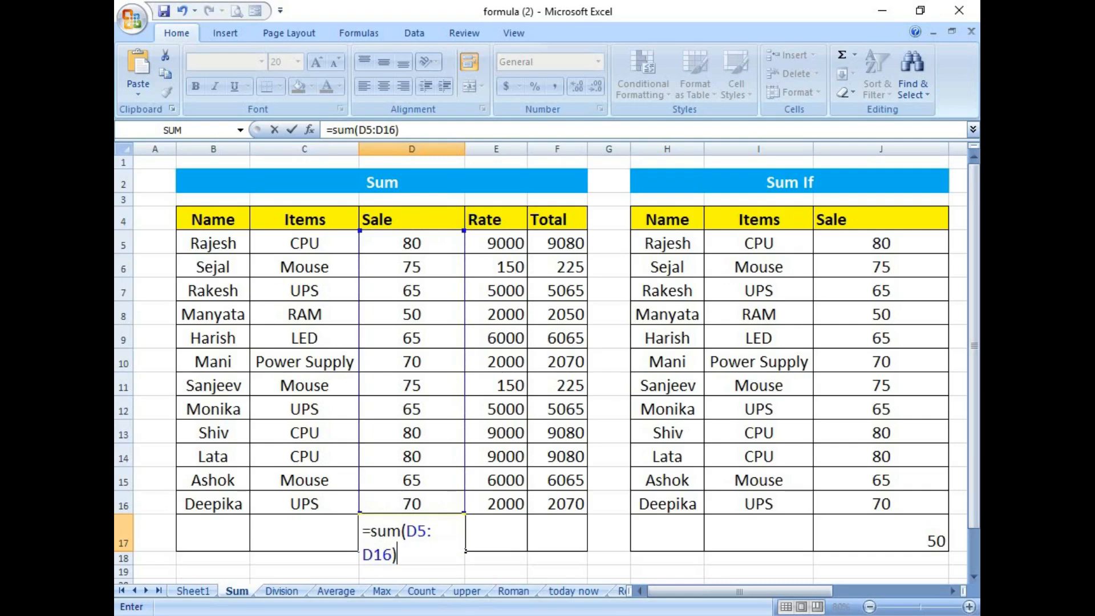
{"action": "key", "text": "Return"}
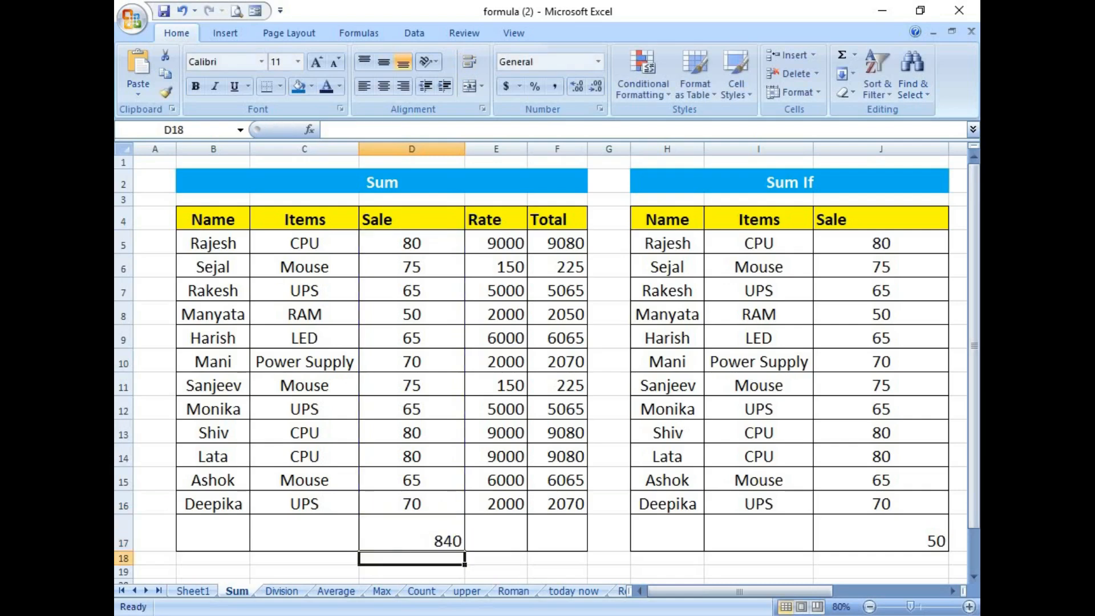
{"action": "left_click_drag", "start_coordinate": [426, 238], "coordinate": [428, 514]}
{"action": "left_click", "coordinate": [434, 539]}
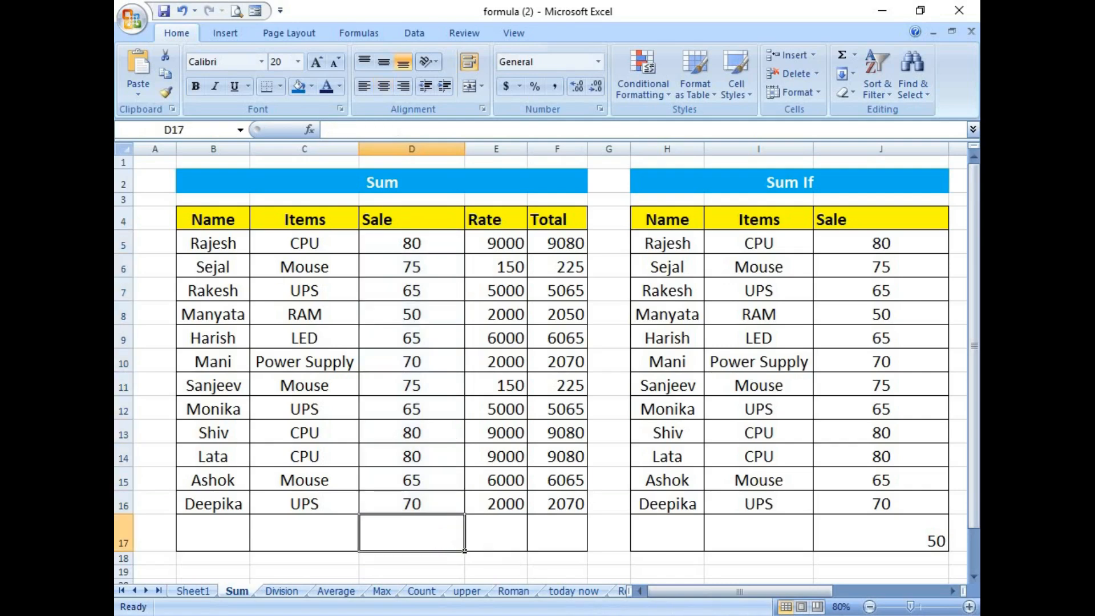
Step: Total the Rate column in E17 with AutoSum over E5:E16, and check the summed cells
{"action": "left_click", "coordinate": [477, 538]}
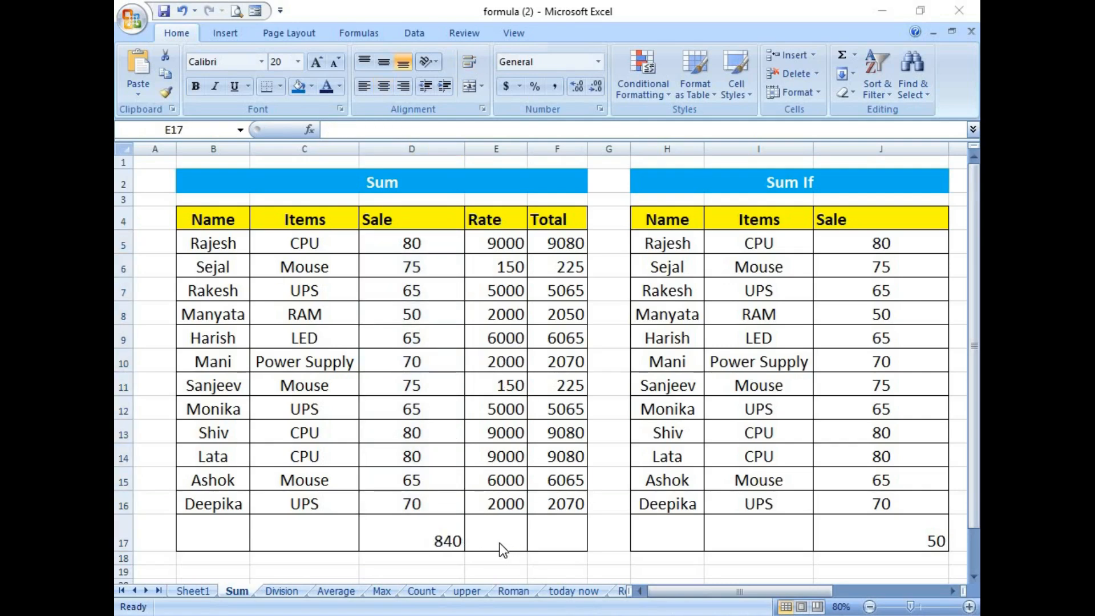
{"action": "left_click", "coordinate": [490, 539]}
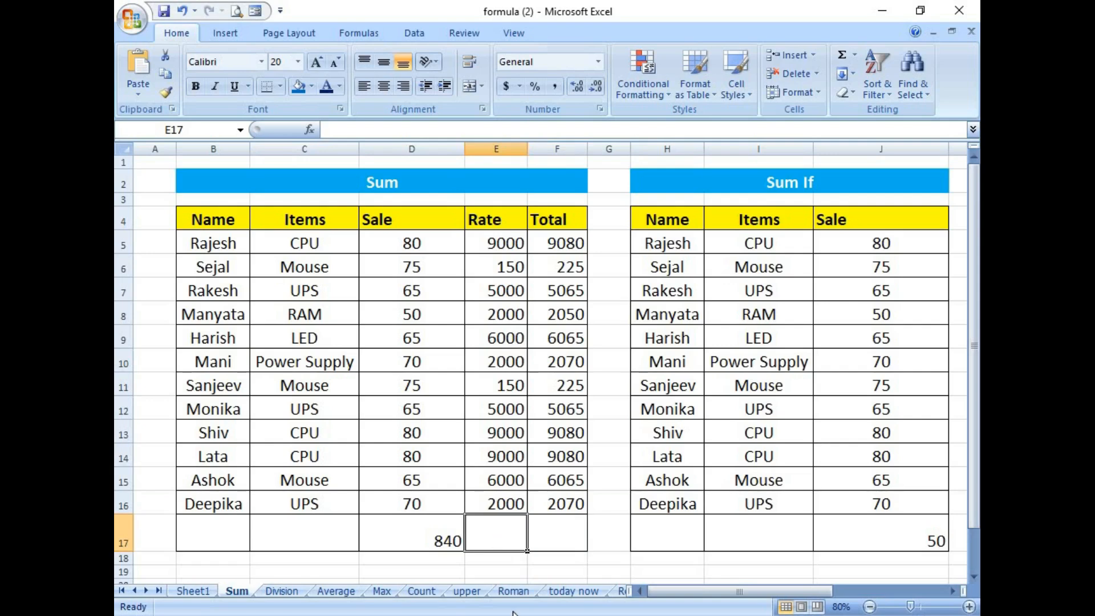
{"action": "key", "text": "alt"}
{"action": "key", "text": "alt+equal"}
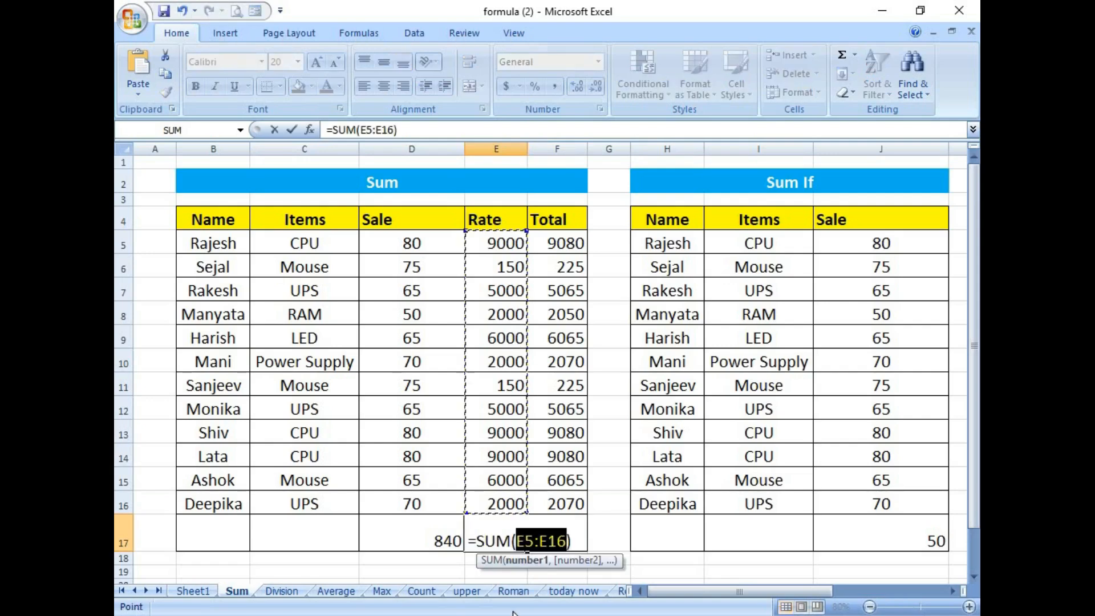
{"action": "key", "text": "Return"}
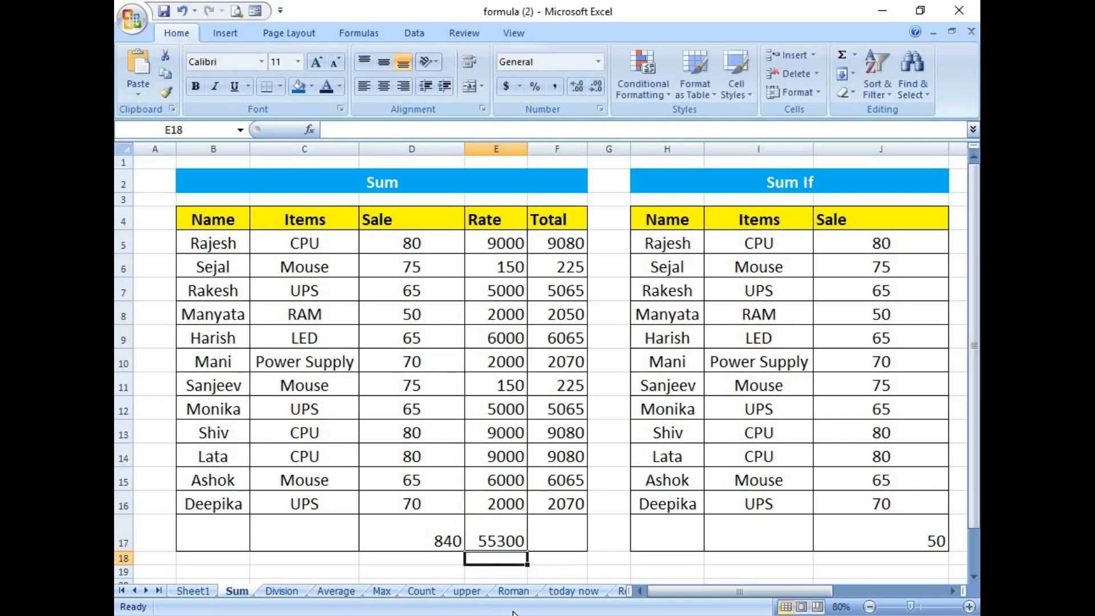
{"action": "left_click_drag", "start_coordinate": [501, 245], "coordinate": [516, 518]}
{"action": "left_click", "coordinate": [497, 556]}
{"action": "left_click", "coordinate": [500, 537]}
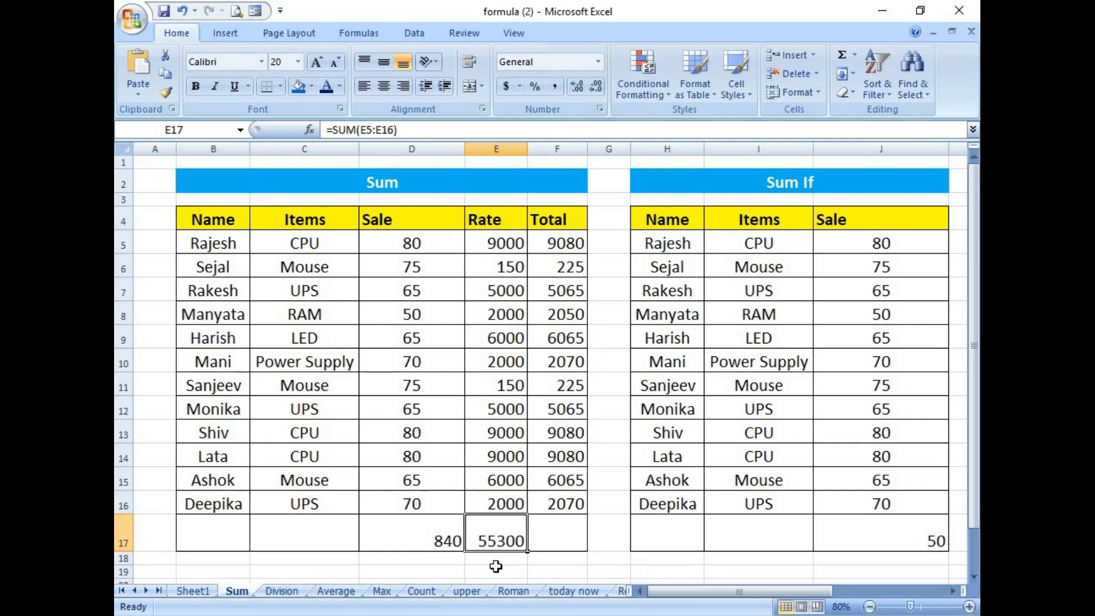
Step: Total the Total column in F17 by applying AutoSum to the range F5:F17
{"action": "left_click", "coordinate": [557, 546]}
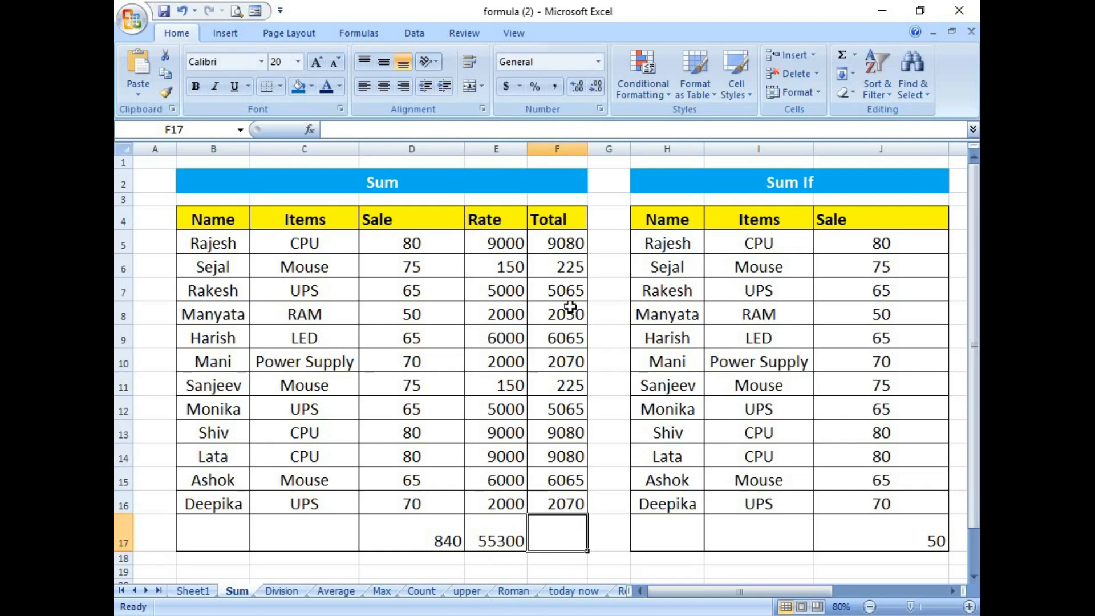
{"action": "left_click", "coordinate": [608, 518]}
{"action": "left_click_drag", "start_coordinate": [565, 242], "coordinate": [569, 539]}
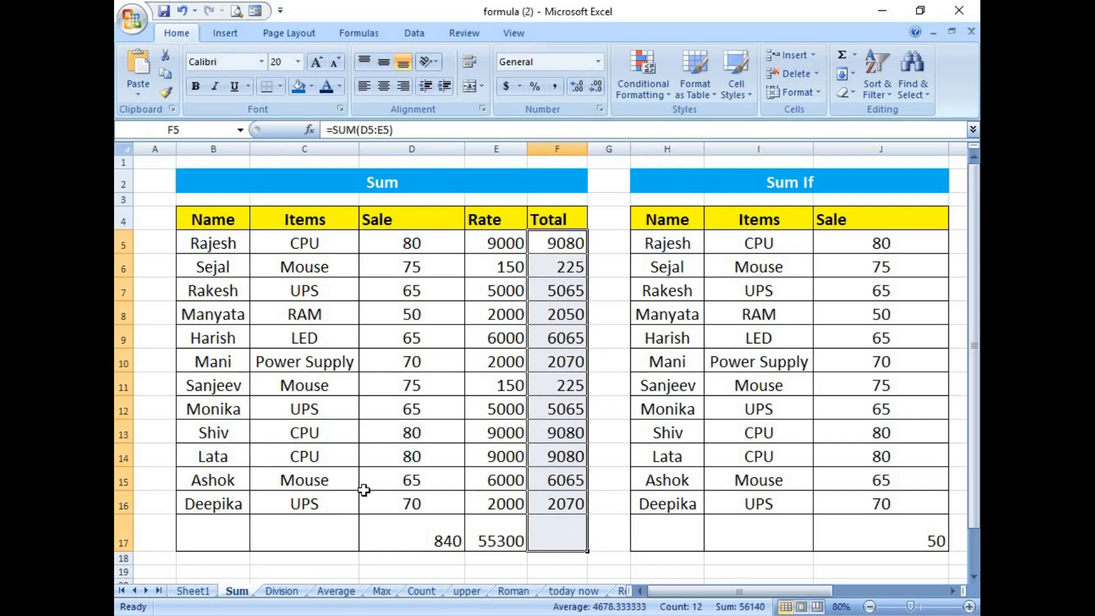
{"action": "left_click", "coordinate": [853, 55]}
{"action": "left_click", "coordinate": [878, 79]}
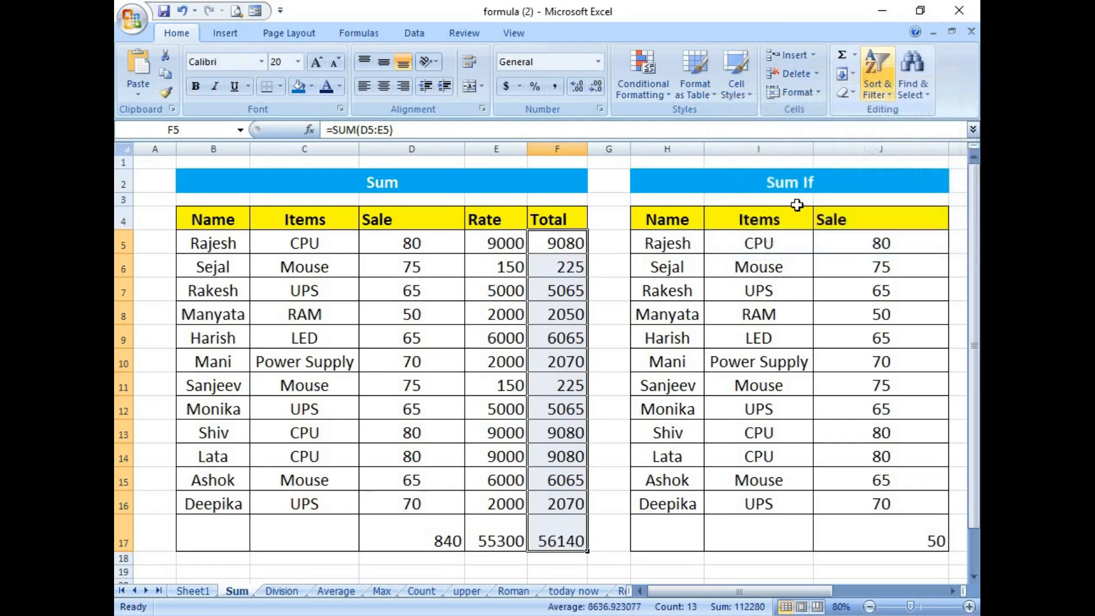
{"action": "left_click", "coordinate": [606, 533]}
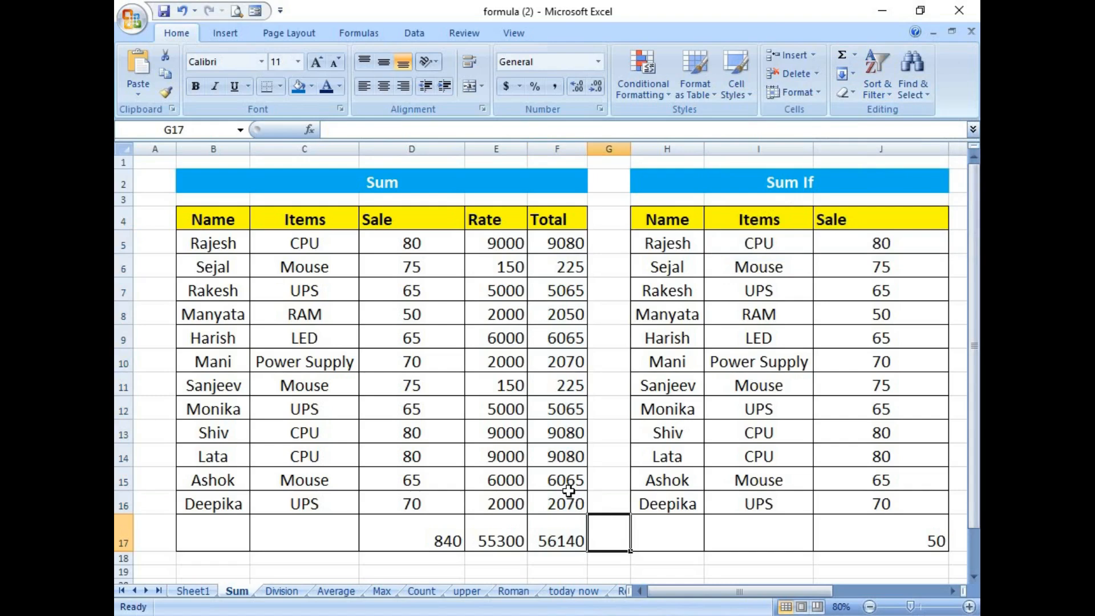
Step: Add two numbers directly in cell C20 below the Sum table with the formula =45+47
{"action": "scroll", "coordinate": [569, 489], "scroll_direction": "down", "scroll_amount": 1}
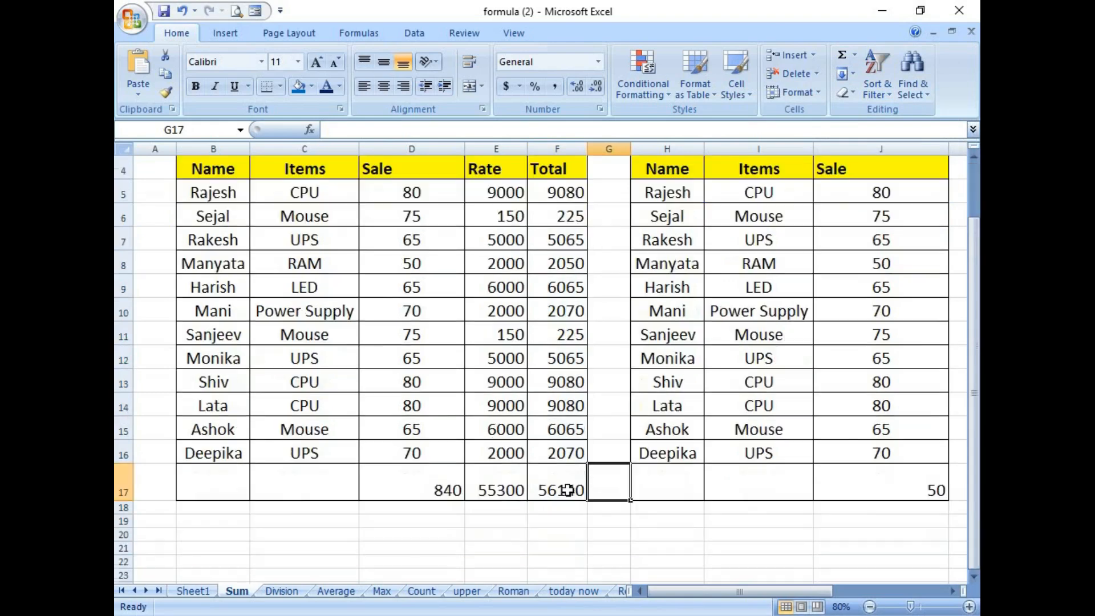
{"action": "left_click", "coordinate": [322, 534]}
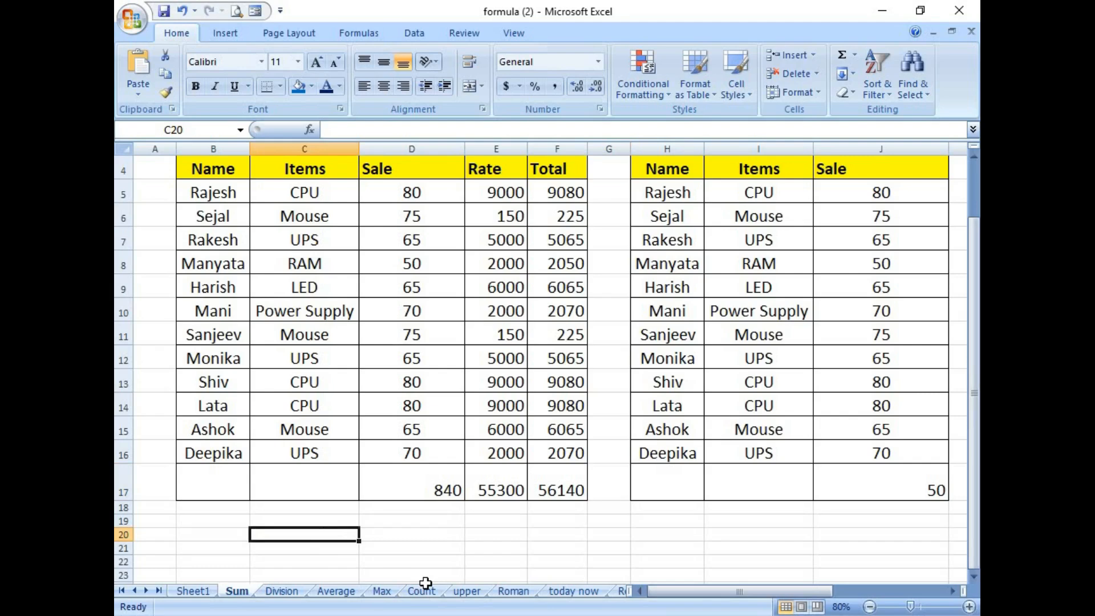
{"action": "type", "text": "="}
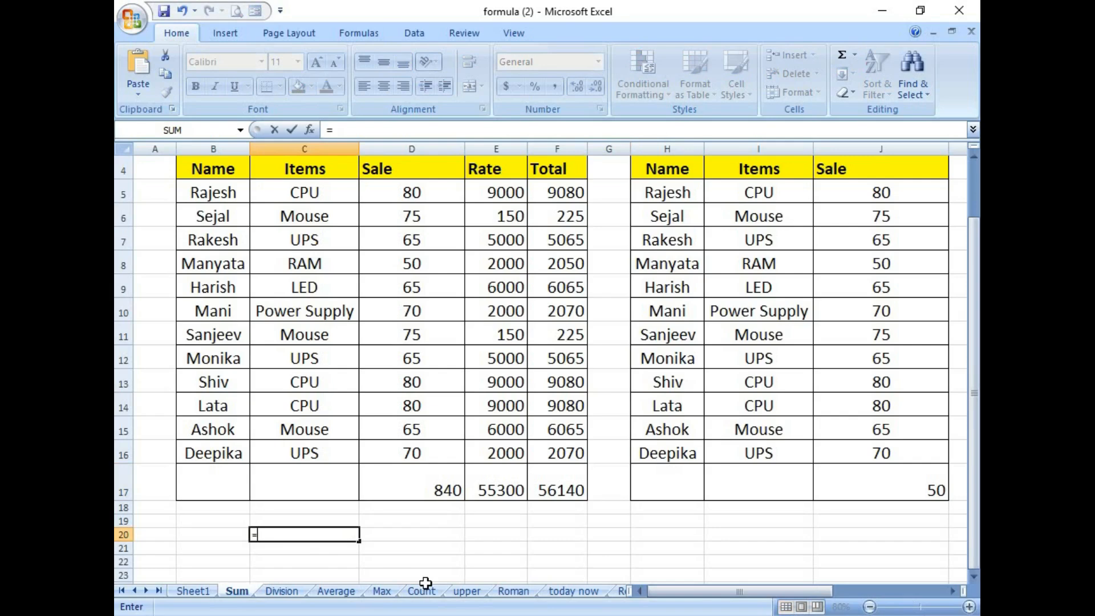
{"action": "type", "text": "45+47"}
{"action": "key", "text": "Return"}
{"action": "key", "text": "Up"}
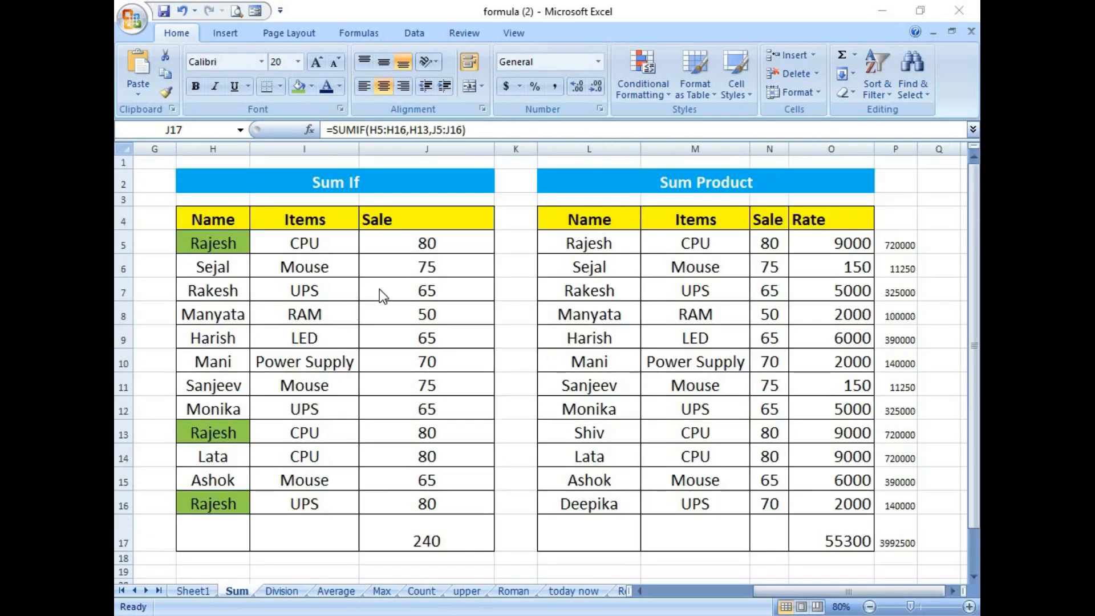
Step: Examine the names, items and sale values in the Sum If table
{"action": "left_click", "coordinate": [394, 237]}
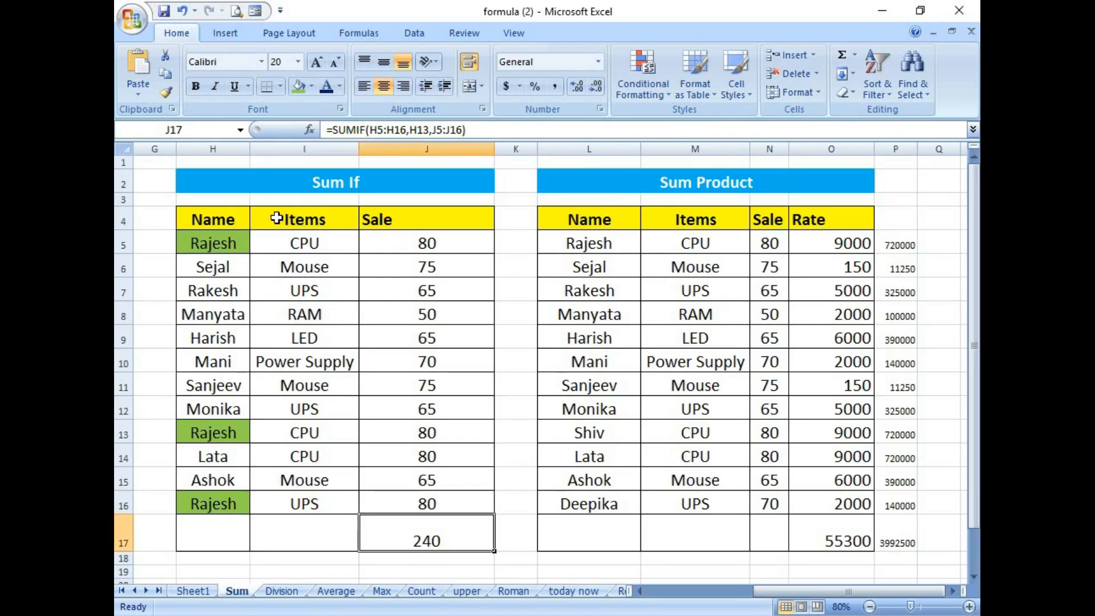
{"action": "left_click_drag", "start_coordinate": [223, 219], "coordinate": [399, 534]}
{"action": "left_click_drag", "start_coordinate": [241, 262], "coordinate": [242, 312]}
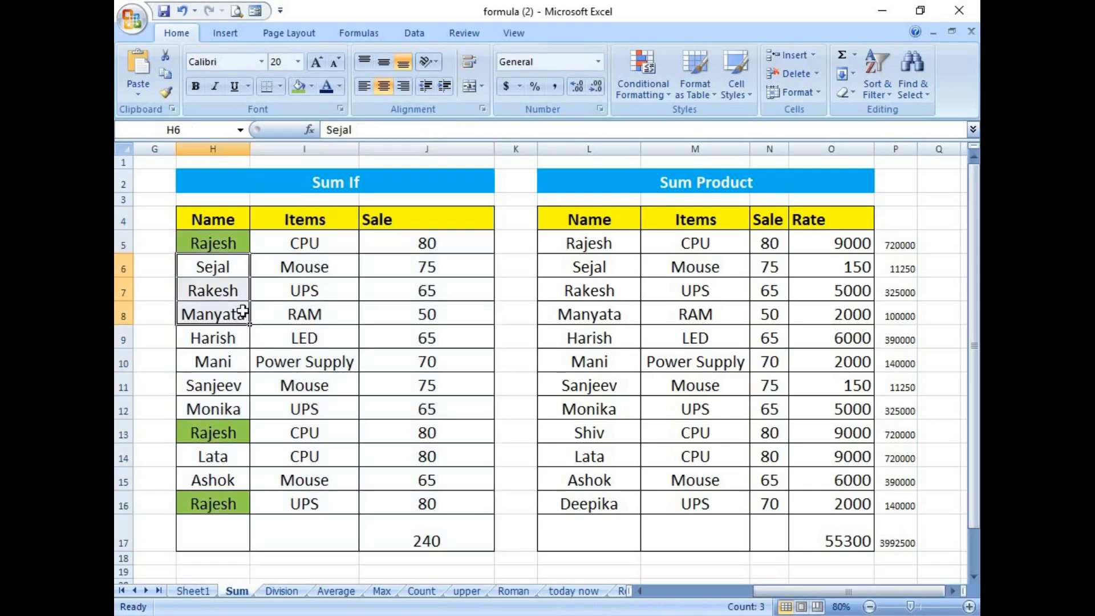
{"action": "left_click_drag", "start_coordinate": [302, 245], "coordinate": [313, 361]}
{"action": "left_click_drag", "start_coordinate": [411, 250], "coordinate": [421, 274]}
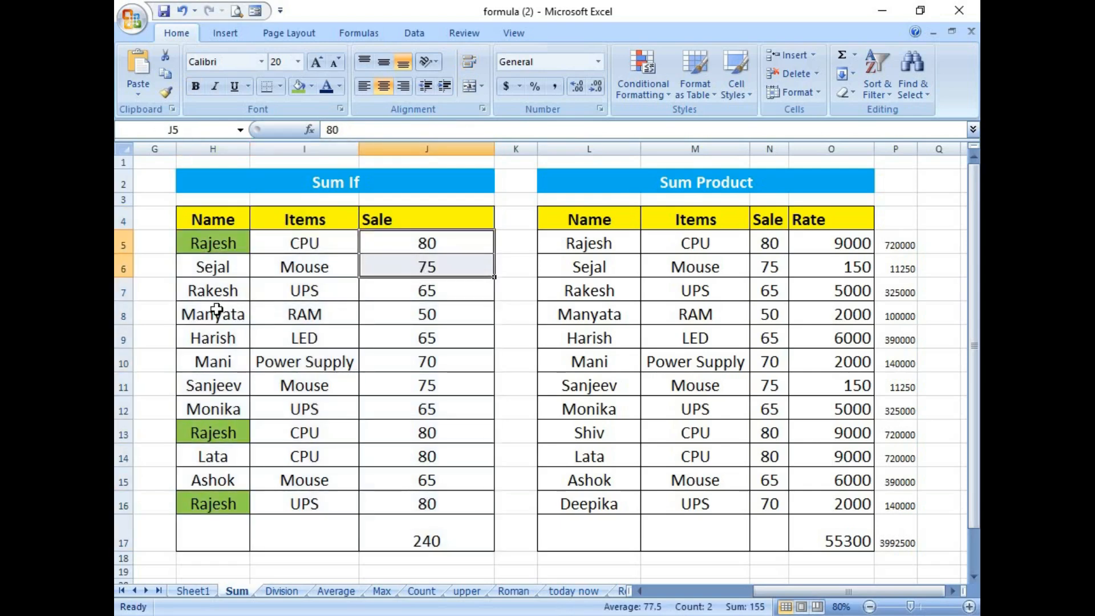
{"action": "left_click", "coordinate": [215, 289]}
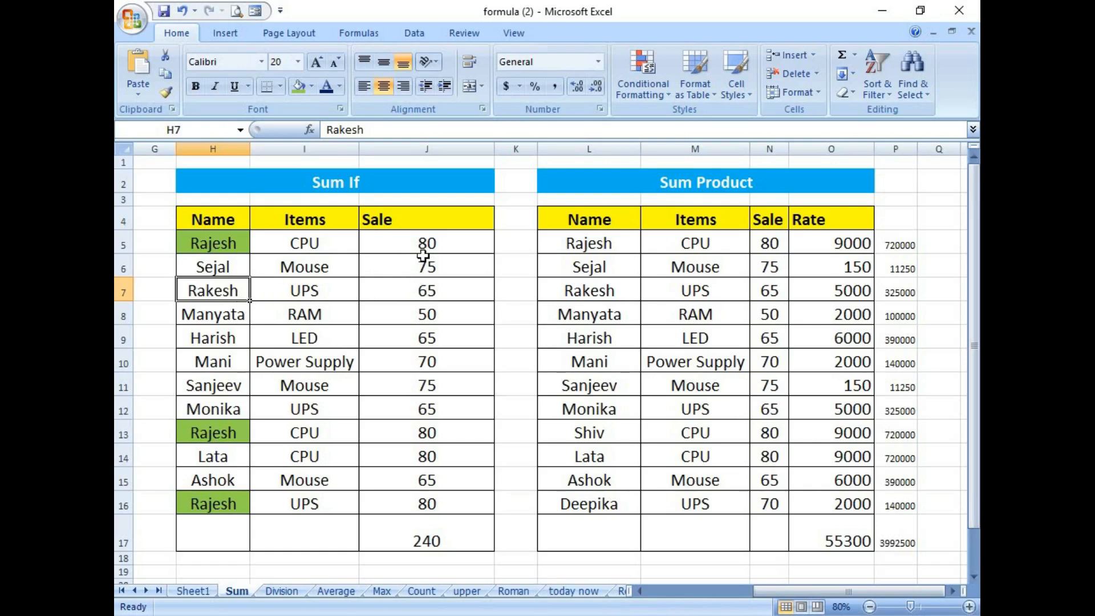
Step: Replace the total in J17 of the Sum If table with the formula =SUMIF(H5:H16,H5,J5:J16)
{"action": "left_click", "coordinate": [418, 538]}
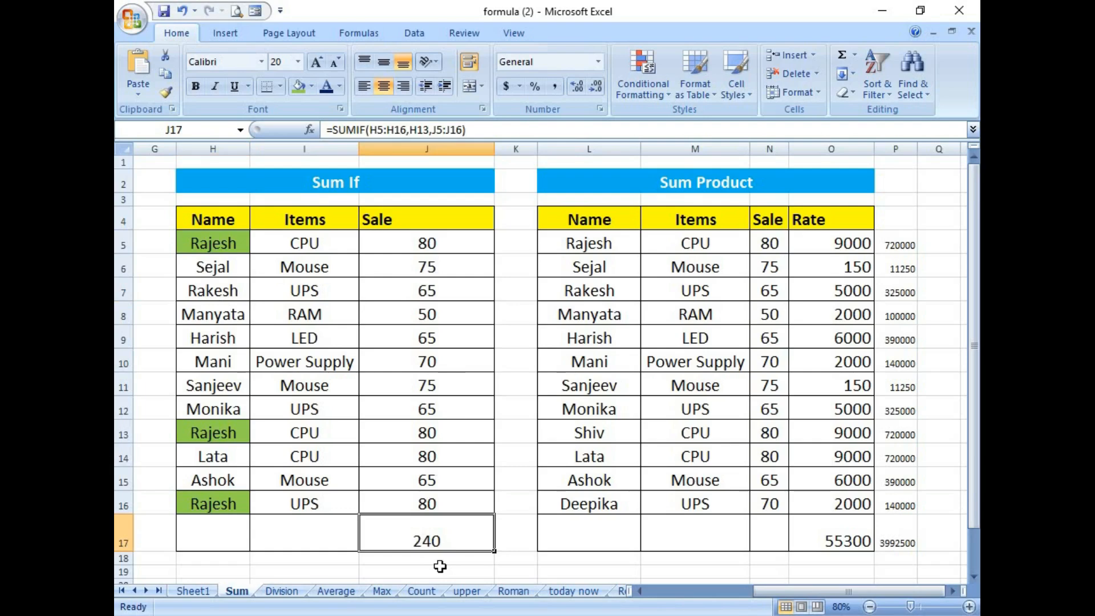
{"action": "type", "text": "=s"}
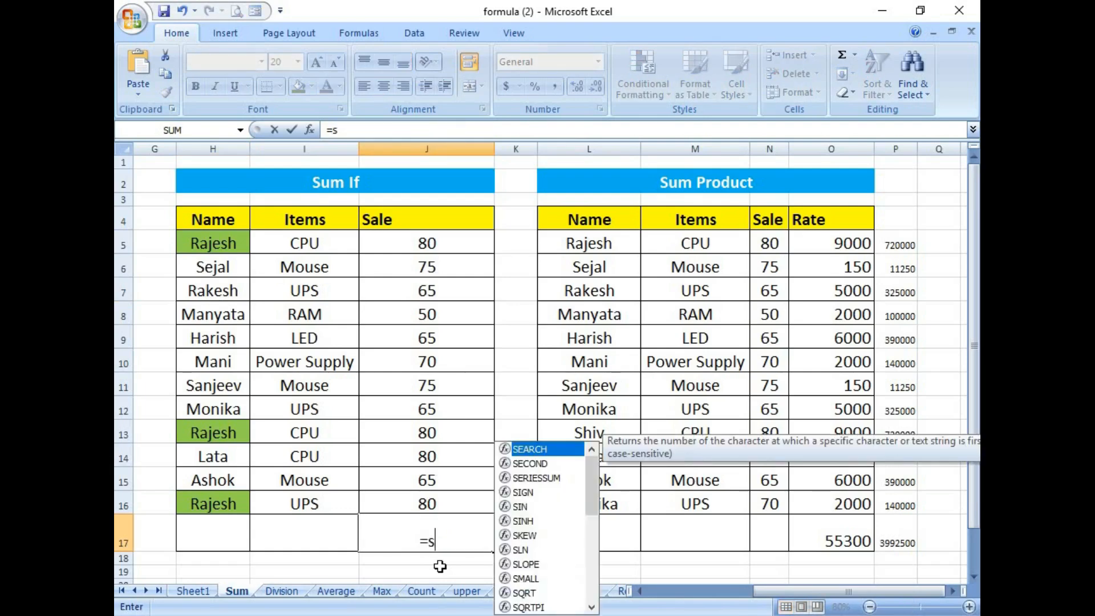
{"action": "type", "text": "umif"}
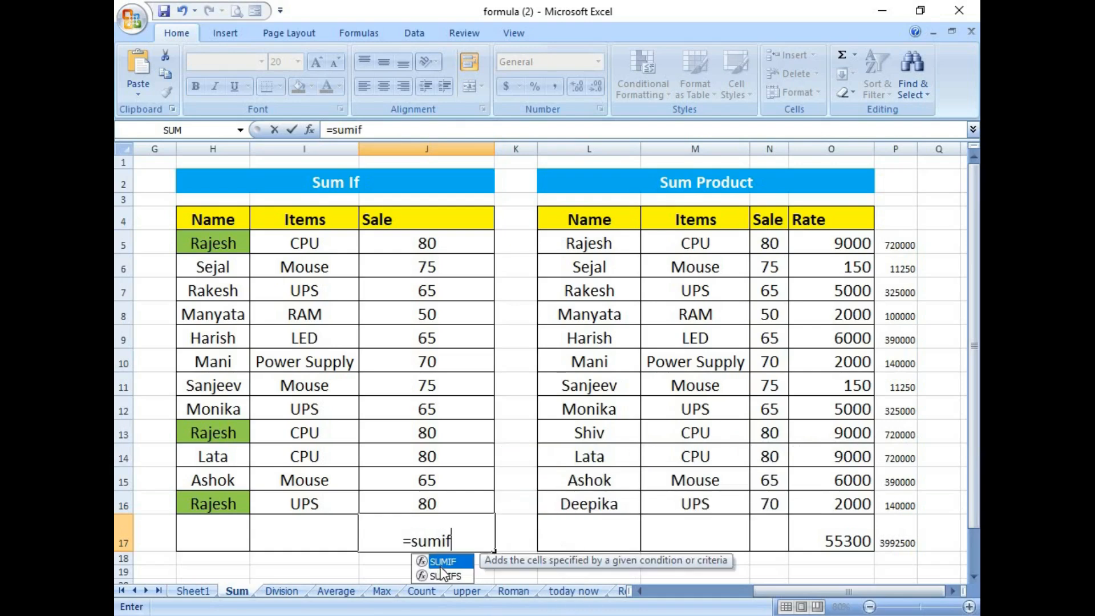
{"action": "type", "text": "("}
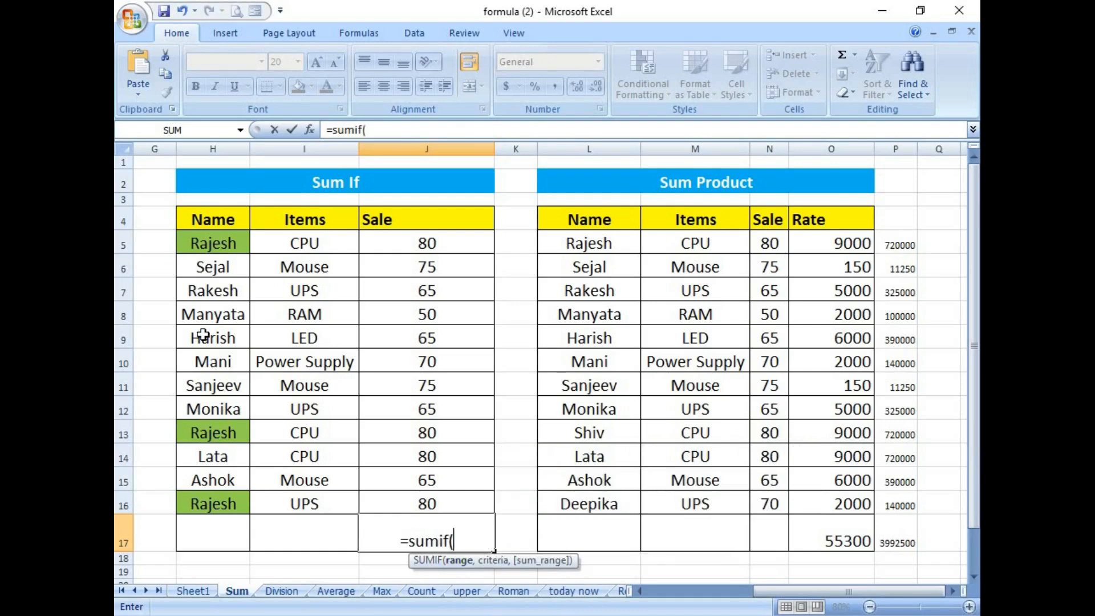
{"action": "left_click_drag", "start_coordinate": [227, 242], "coordinate": [216, 504]}
{"action": "type", "text": ","}
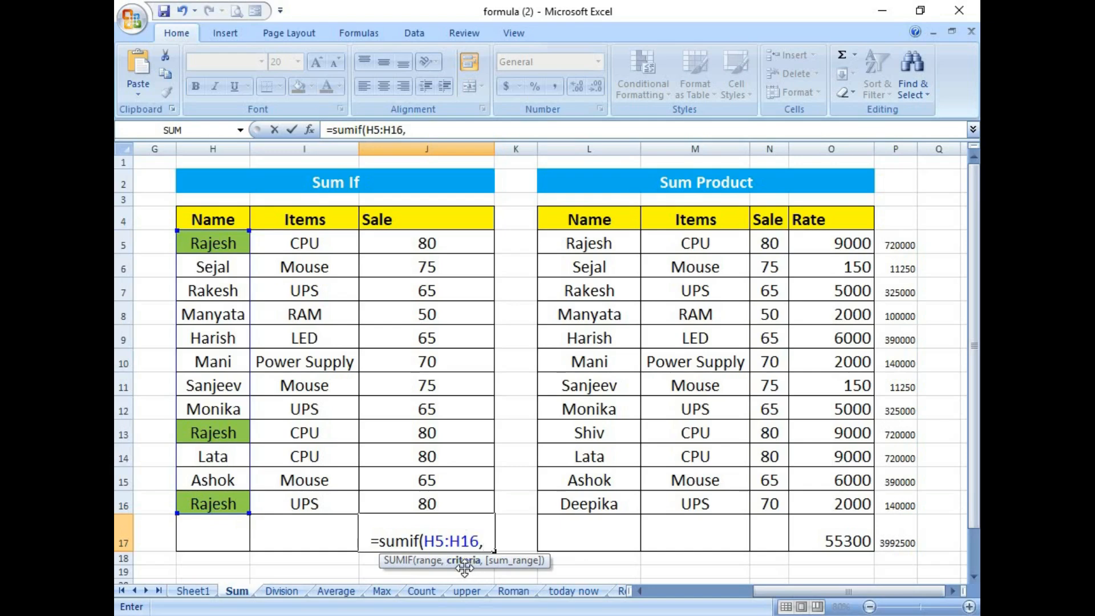
{"action": "left_click", "coordinate": [216, 244]}
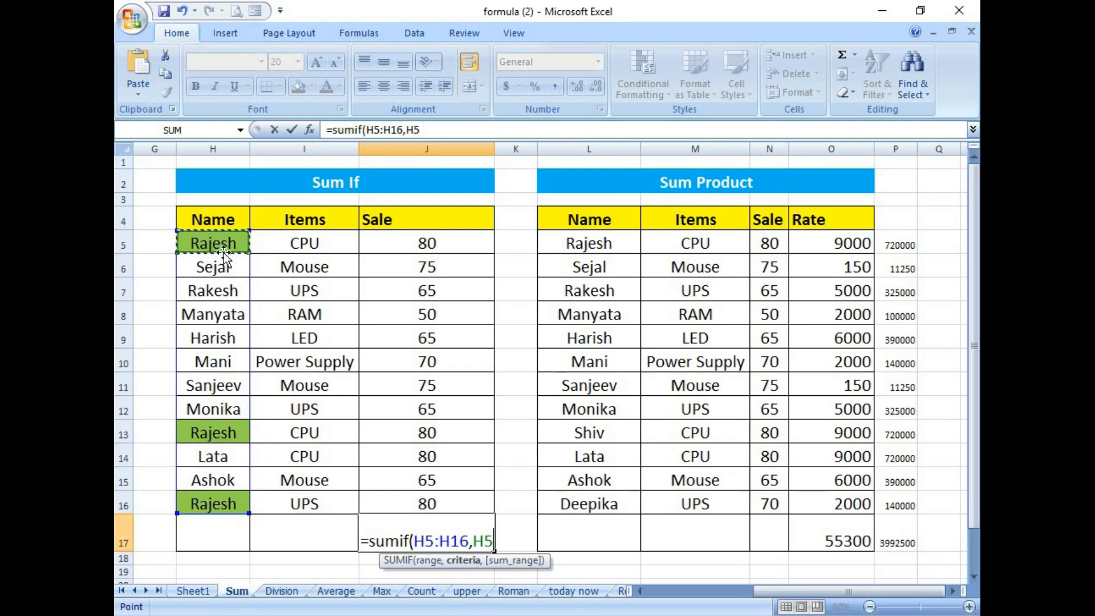
{"action": "type", "text": ","}
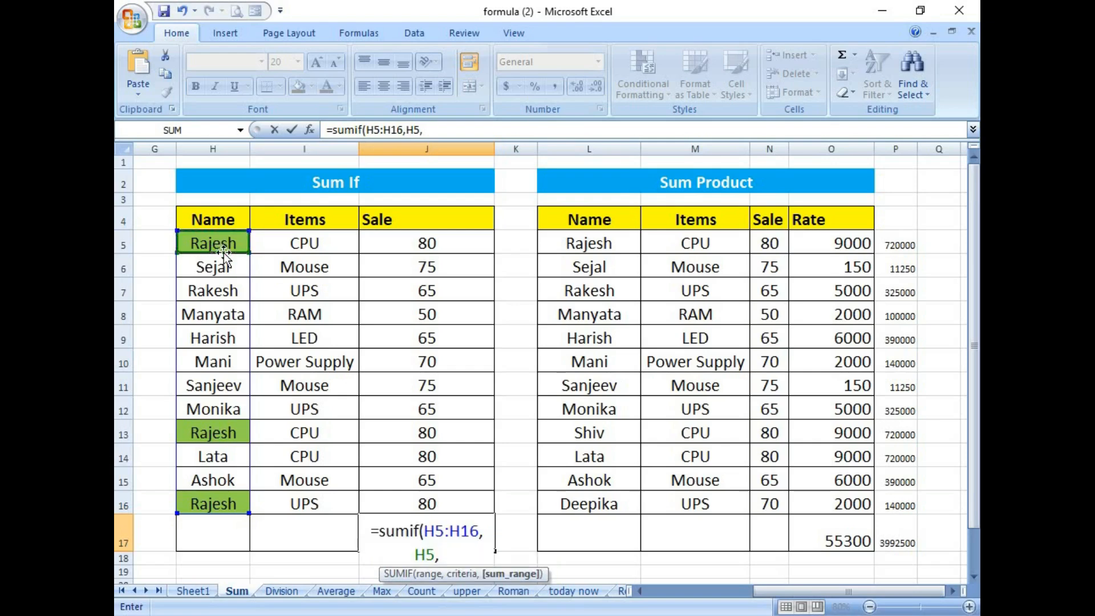
{"action": "left_click_drag", "start_coordinate": [427, 241], "coordinate": [419, 493]}
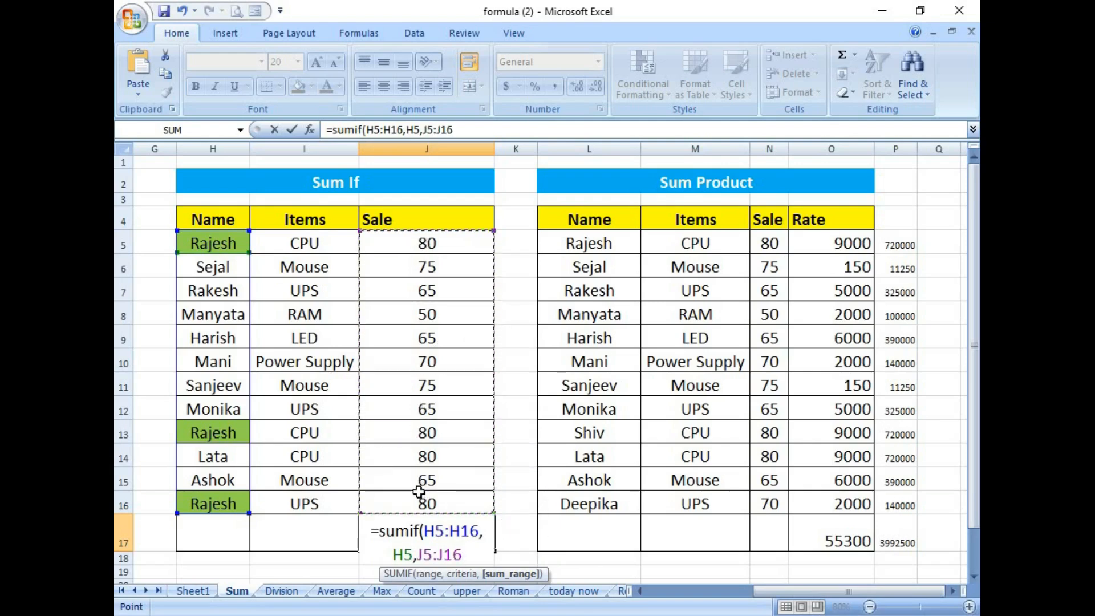
{"action": "type", "text": ")"}
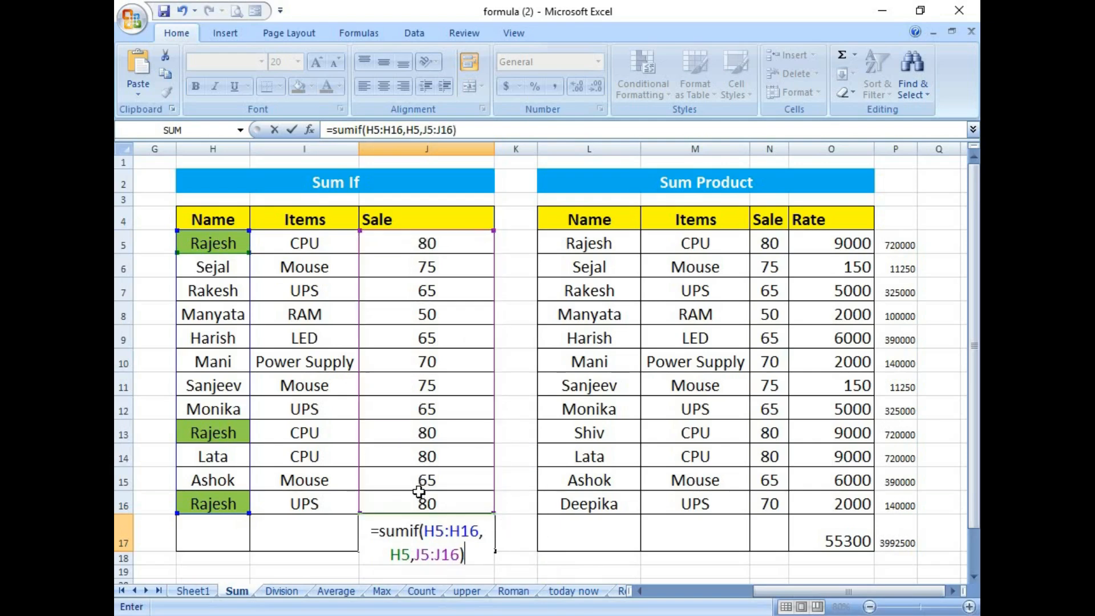
{"action": "key", "text": "Return"}
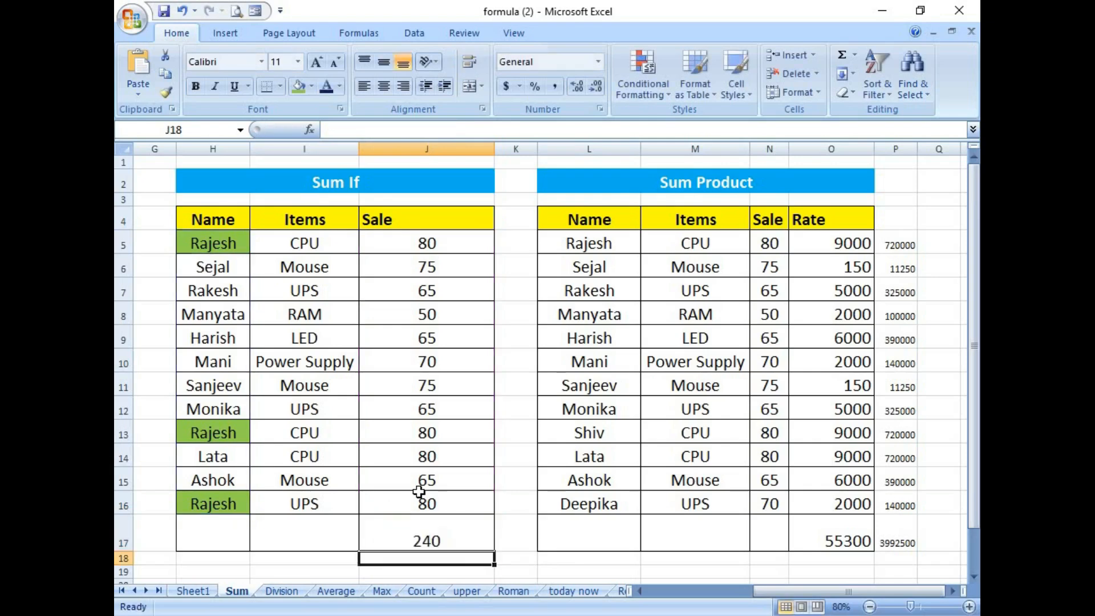
Step: Check the green-highlighted names and their Sale values against the SUMIF result in J17
{"action": "left_click", "coordinate": [228, 247]}
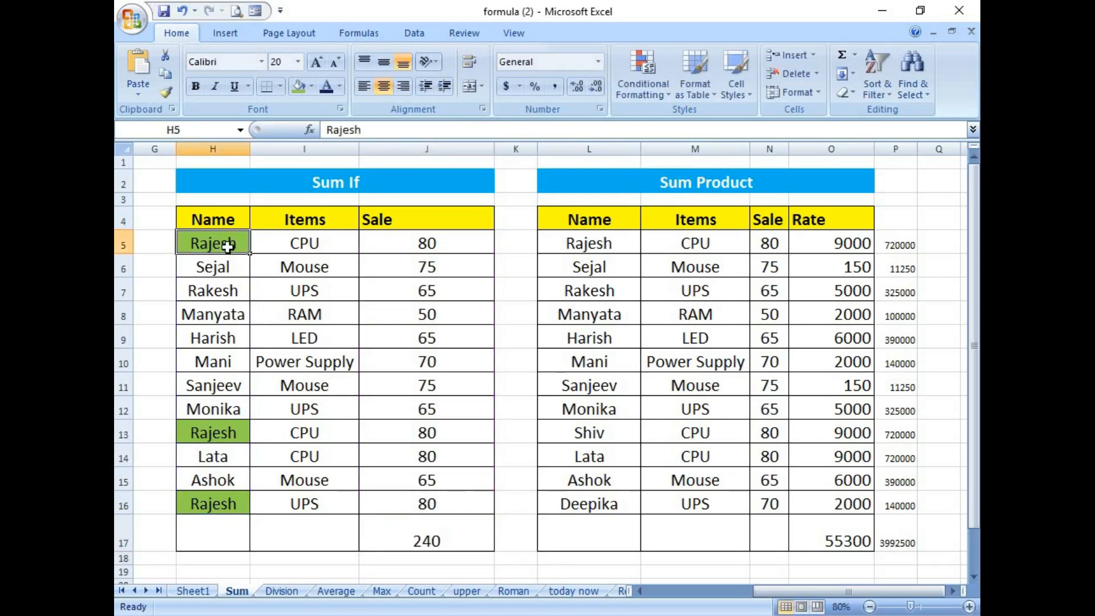
{"action": "left_click", "coordinate": [227, 437]}
{"action": "left_click", "coordinate": [428, 442]}
{"action": "left_click", "coordinate": [220, 501]}
{"action": "left_click", "coordinate": [426, 512]}
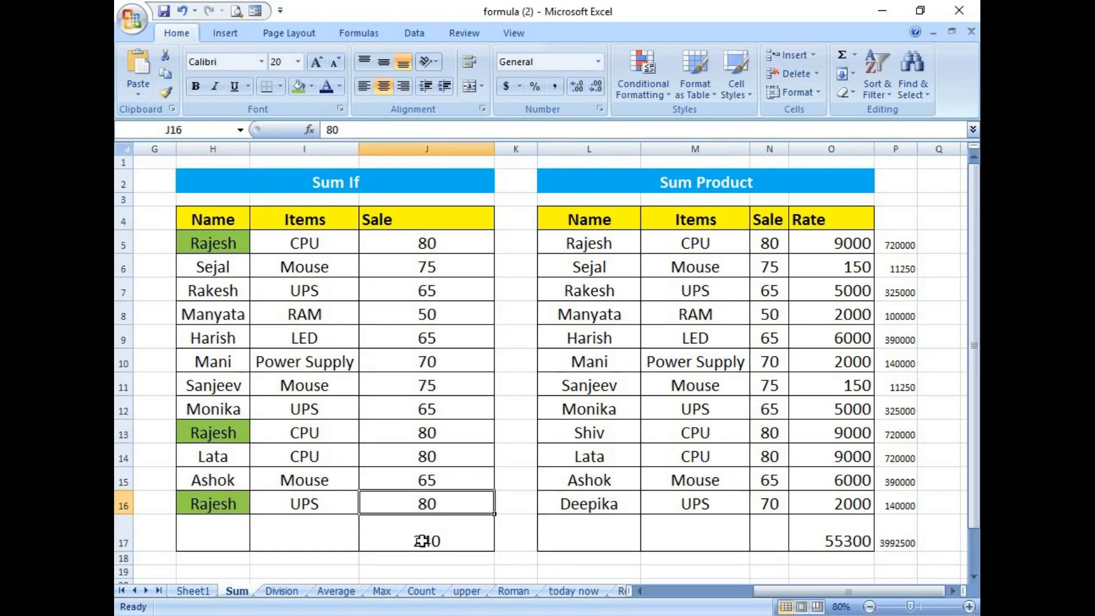
{"action": "left_click", "coordinate": [427, 541]}
{"action": "left_click", "coordinate": [428, 503]}
{"action": "left_click", "coordinate": [430, 537]}
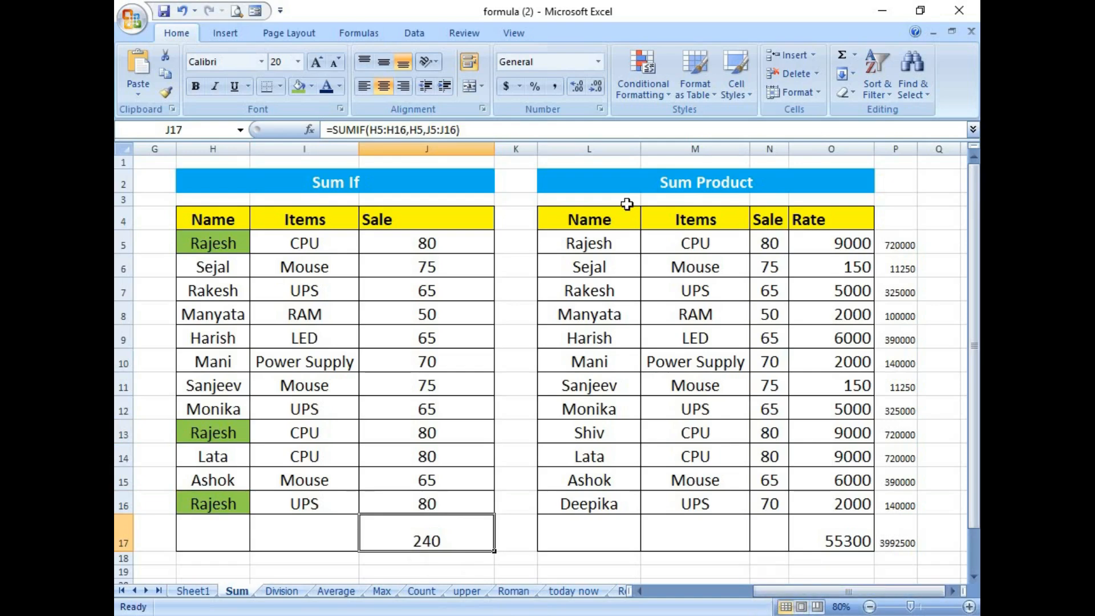
Step: Examine the names, items, Sale and Rate values in the Sum Product table
{"action": "left_click", "coordinate": [688, 186]}
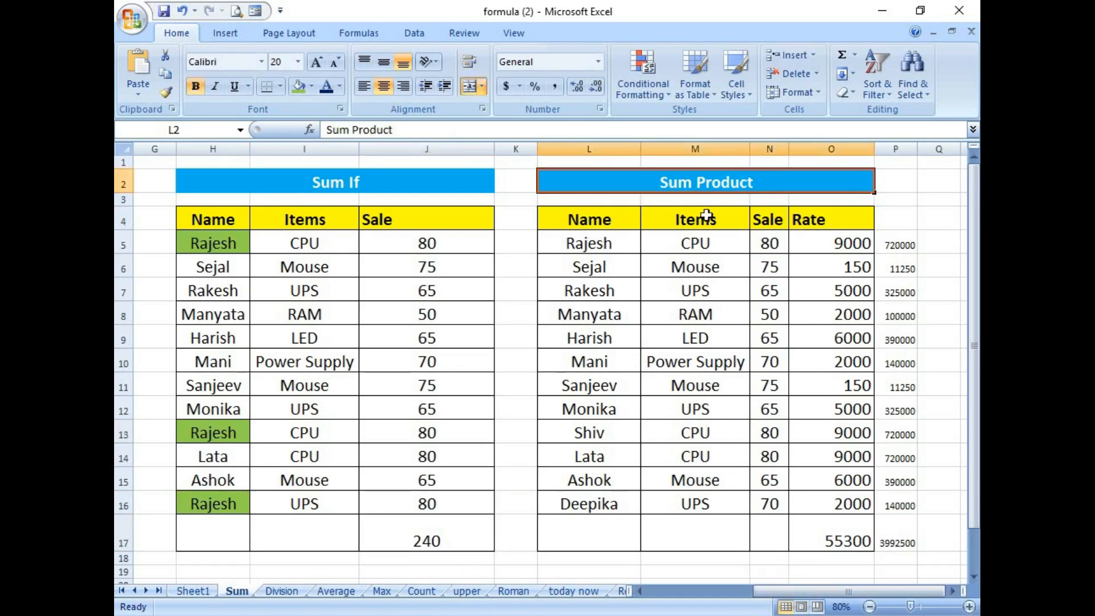
{"action": "left_click", "coordinate": [760, 409]}
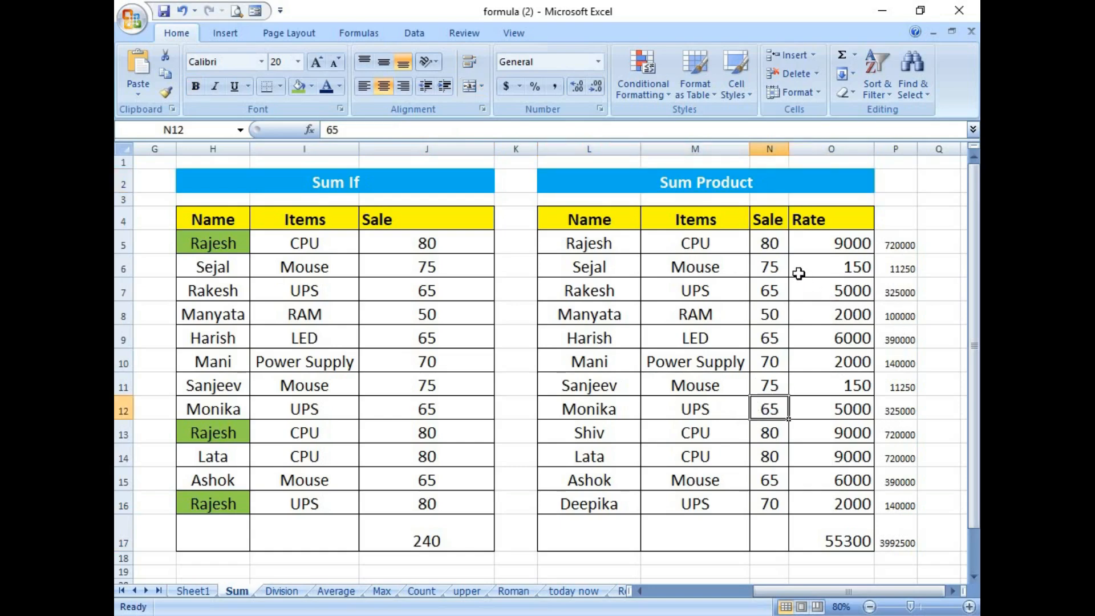
{"action": "left_click_drag", "start_coordinate": [589, 227], "coordinate": [833, 539]}
{"action": "left_click", "coordinate": [607, 251]}
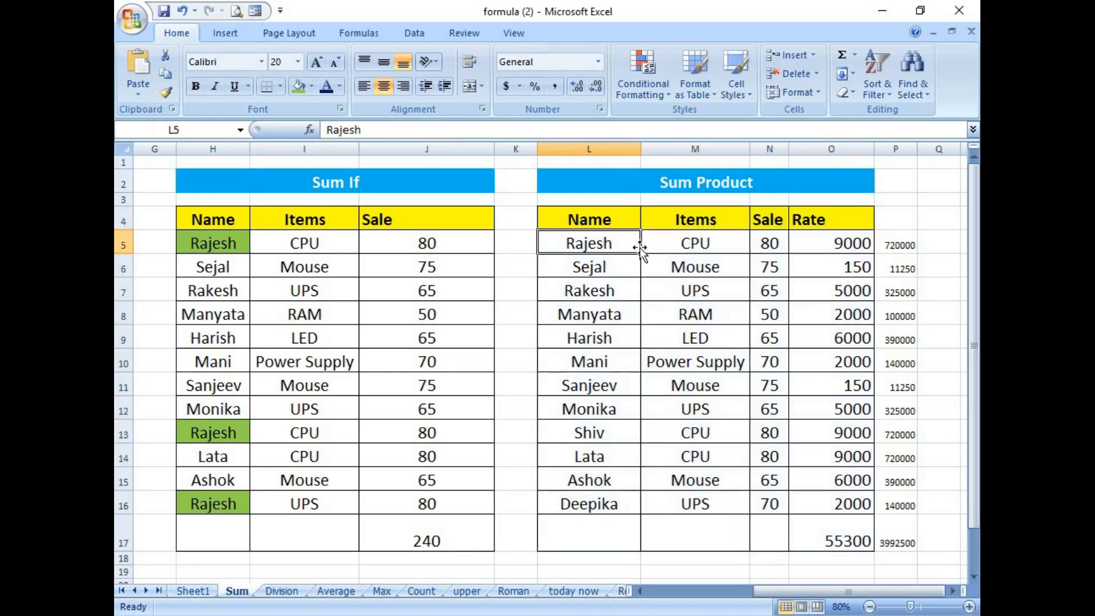
{"action": "left_click", "coordinate": [690, 246]}
{"action": "left_click", "coordinate": [767, 240]}
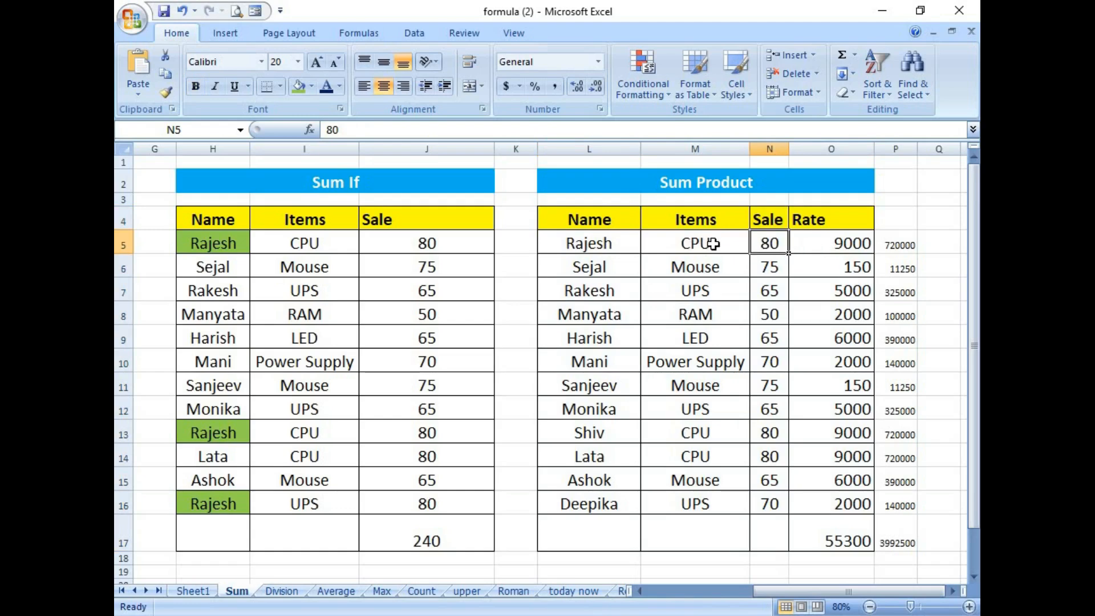
{"action": "left_click", "coordinate": [837, 244]}
{"action": "left_click", "coordinate": [815, 293]}
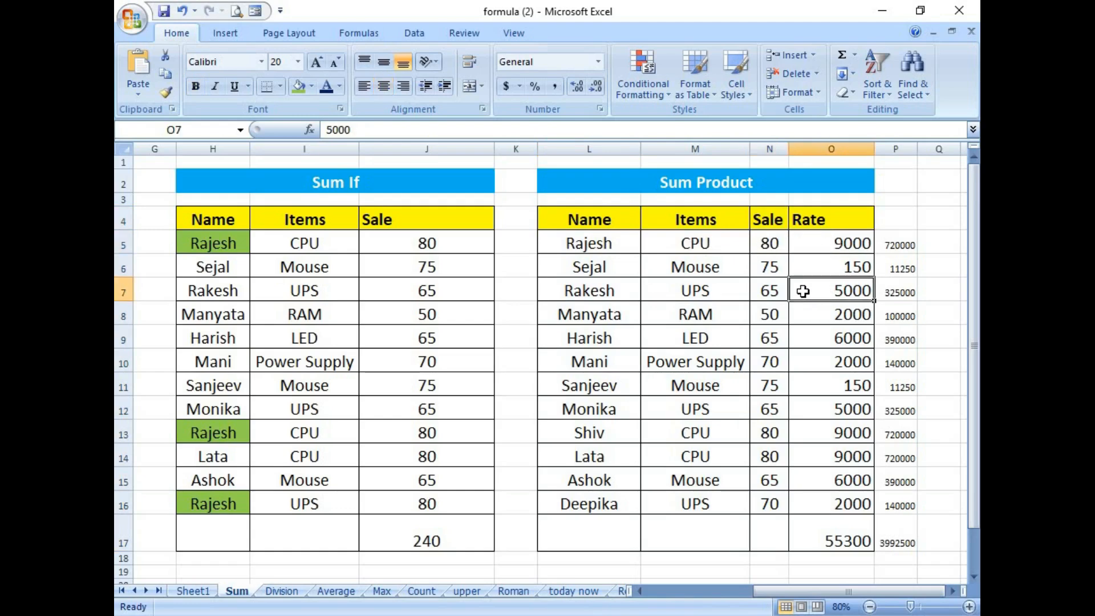
{"action": "left_click", "coordinate": [770, 244]}
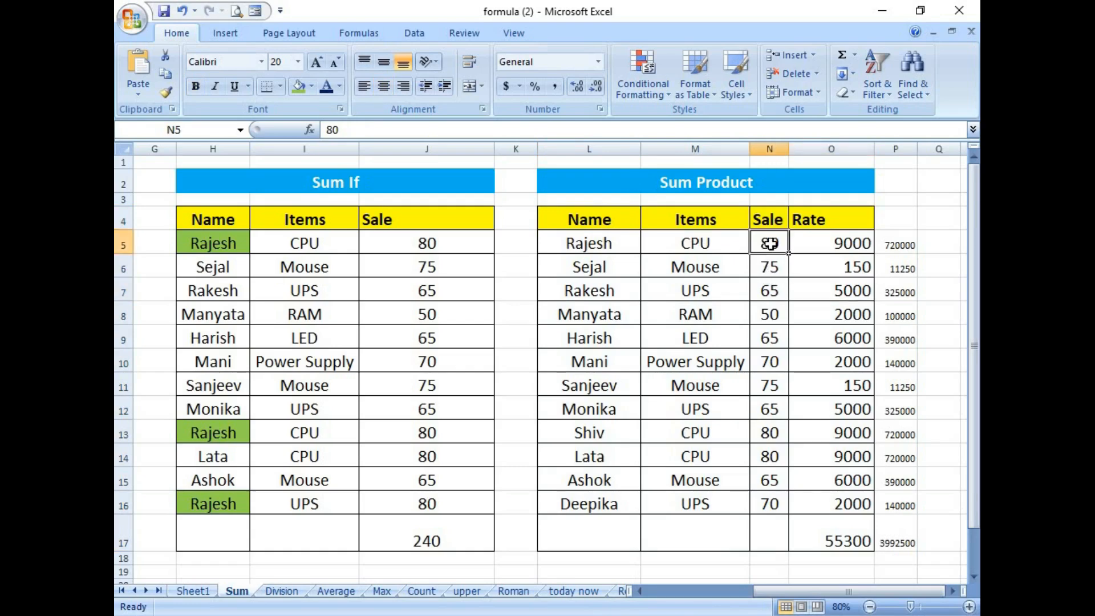
{"action": "left_click", "coordinate": [824, 245]}
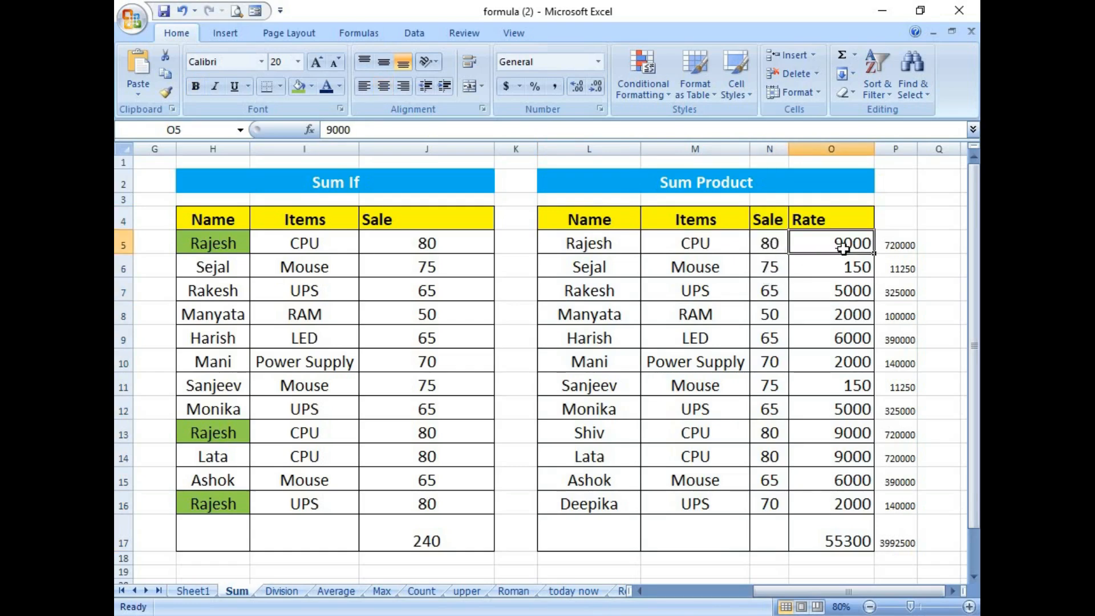
Step: Replace the total in O17 of the Sum Product table with =SUMPRODUCT(N5:N16,O5:O16), and check the Rate values and the formula
{"action": "left_click", "coordinate": [835, 541]}
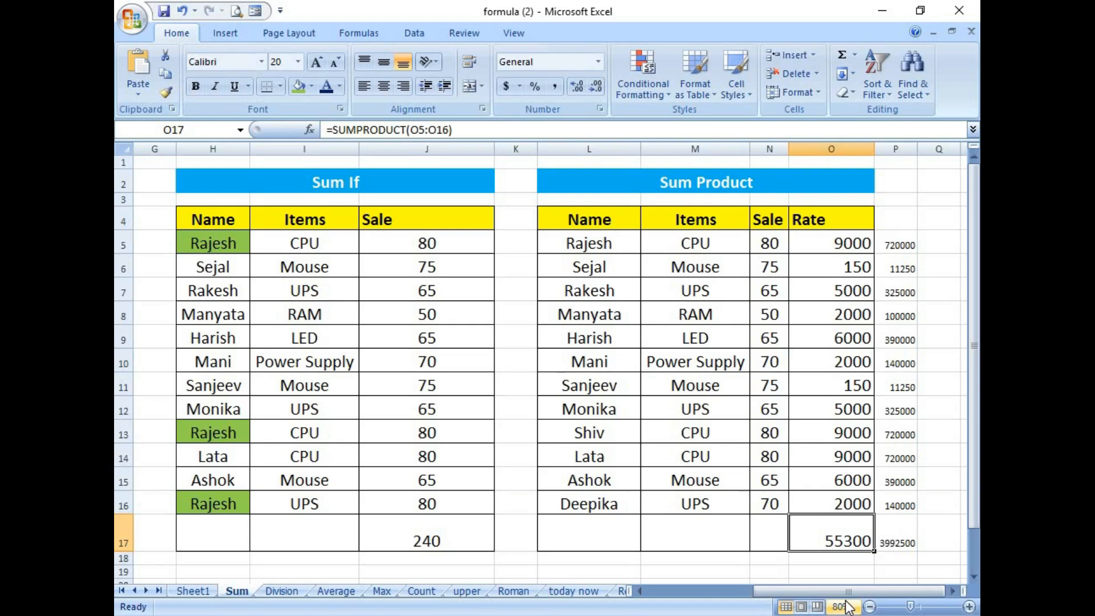
{"action": "type", "text": "="}
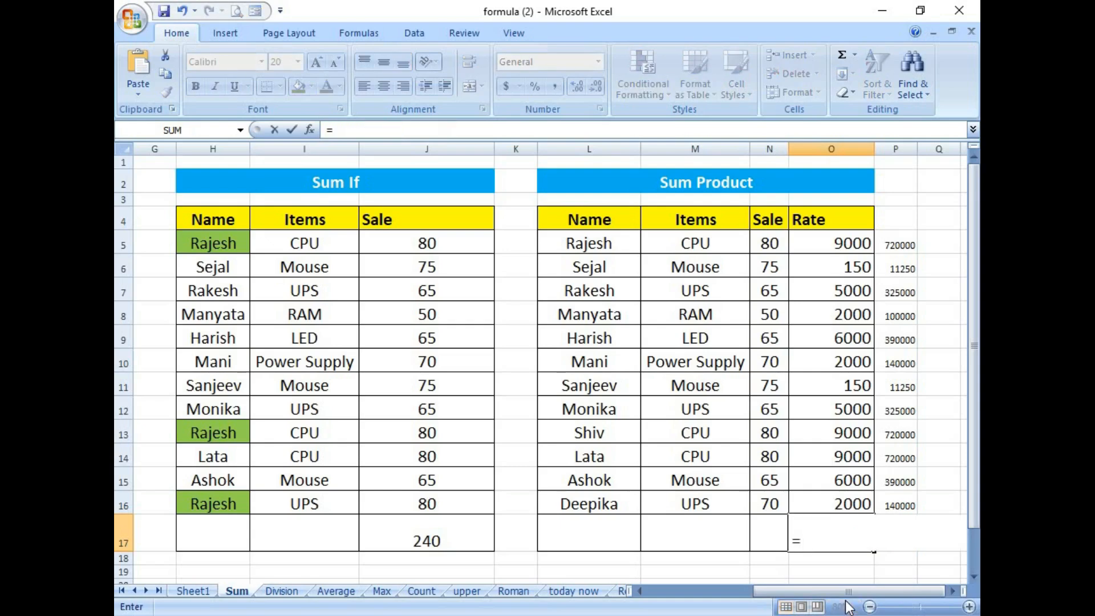
{"action": "type", "text": "um"}
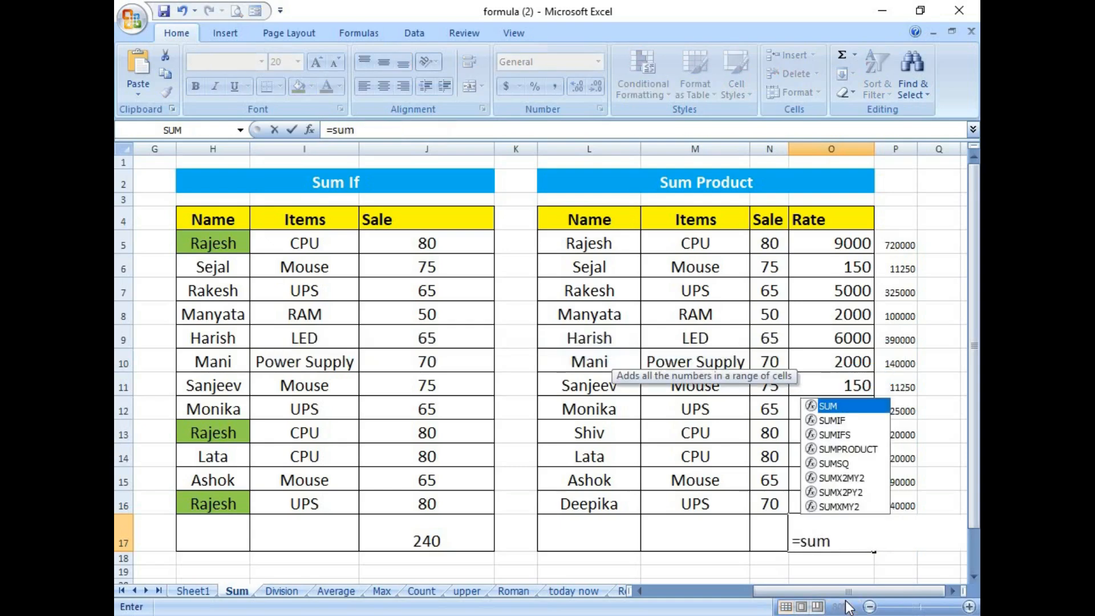
{"action": "double_click", "coordinate": [848, 449]}
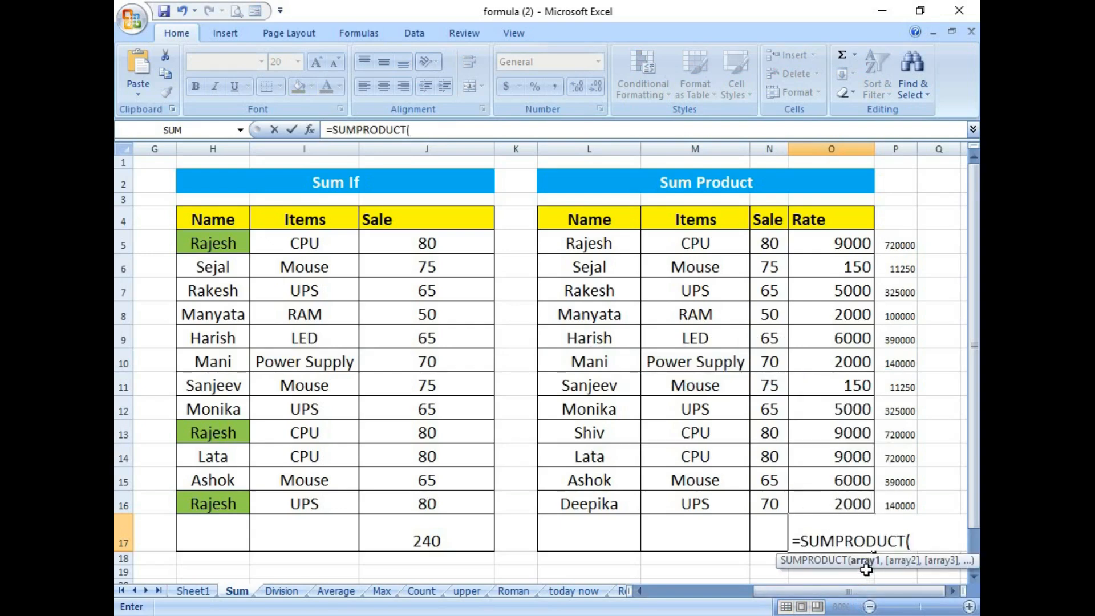
{"action": "left_click_drag", "start_coordinate": [776, 244], "coordinate": [769, 504]}
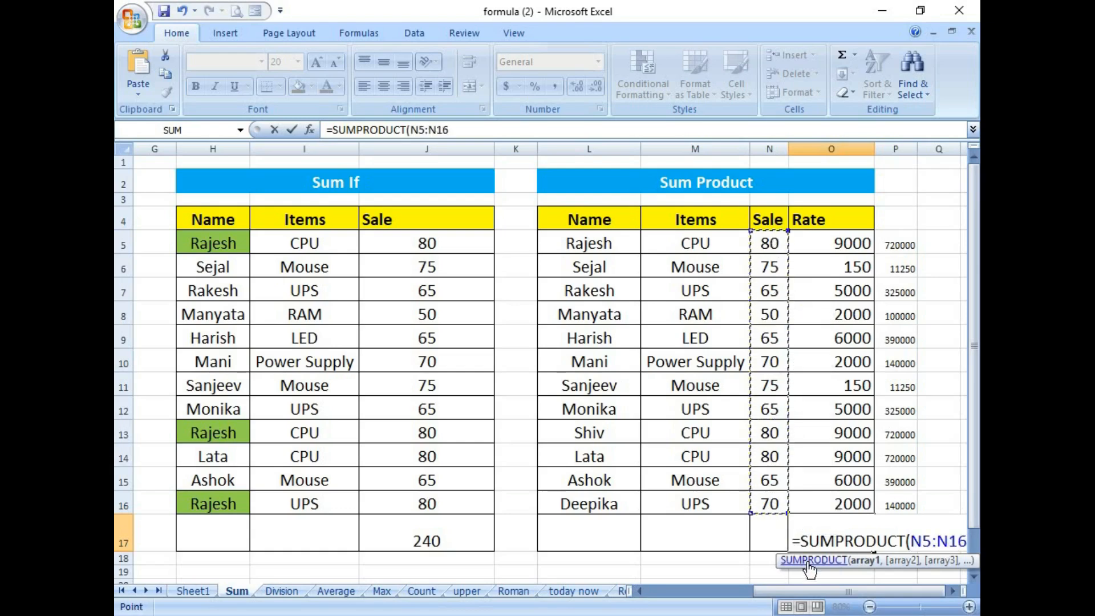
{"action": "type", "text": ","}
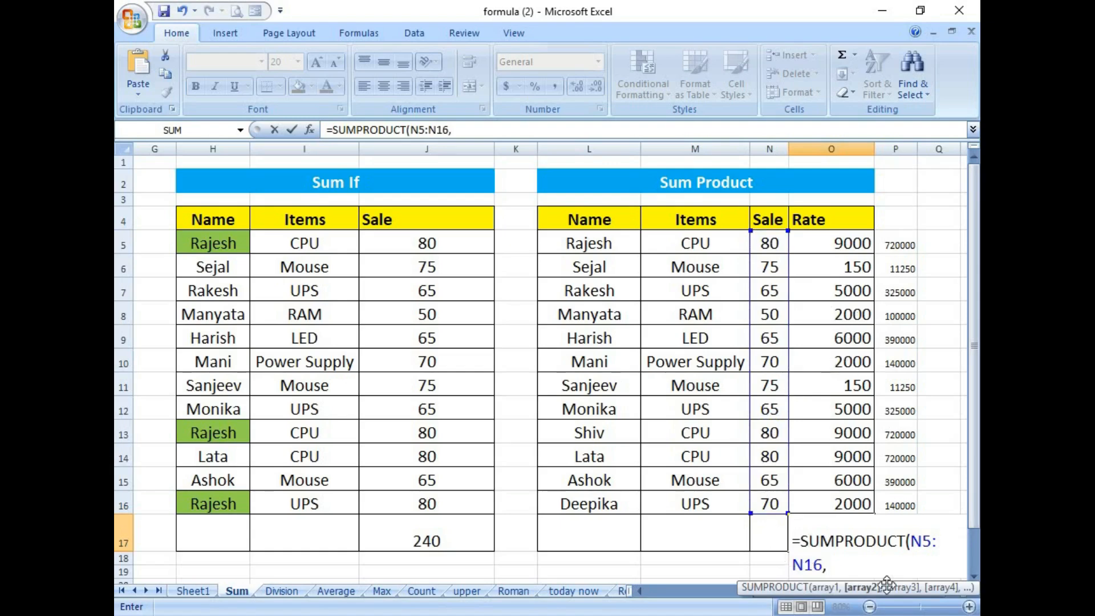
{"action": "left_click_drag", "start_coordinate": [847, 242], "coordinate": [854, 500]}
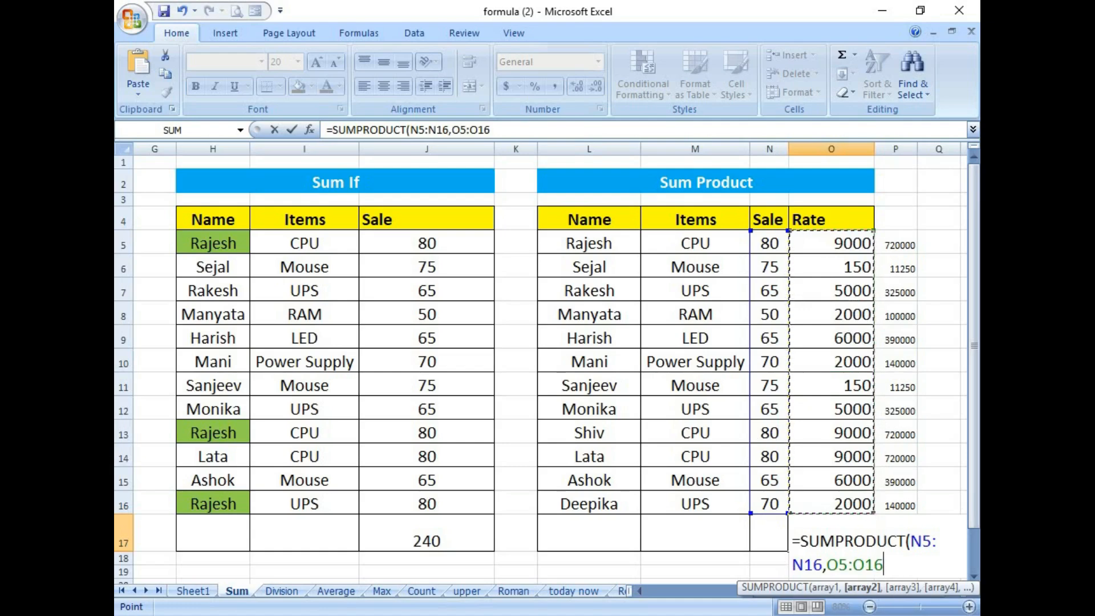
{"action": "type", "text": ")"}
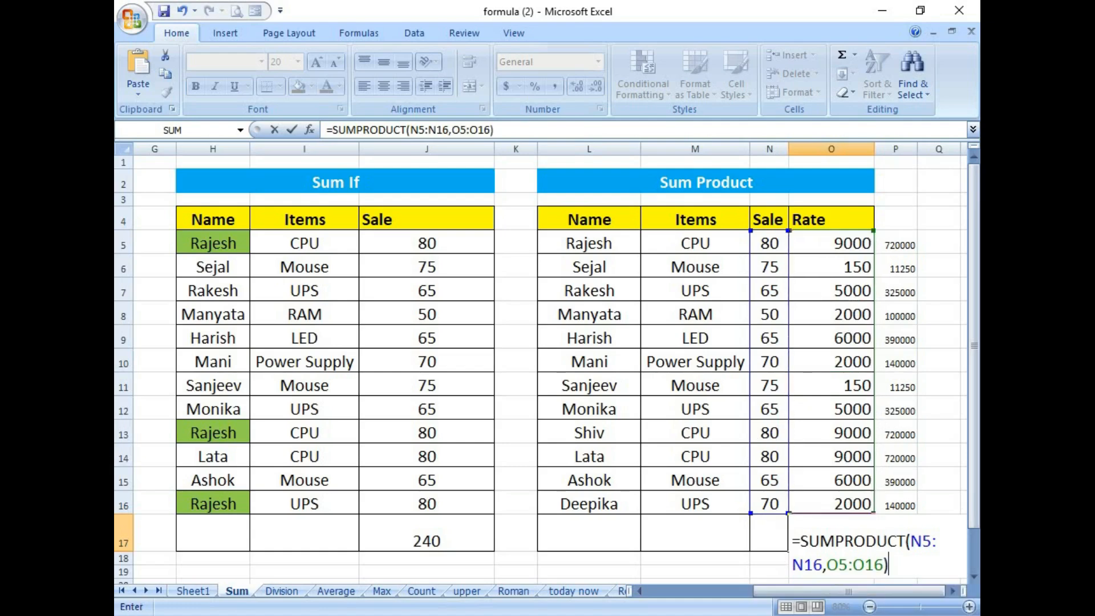
{"action": "key", "text": "Return"}
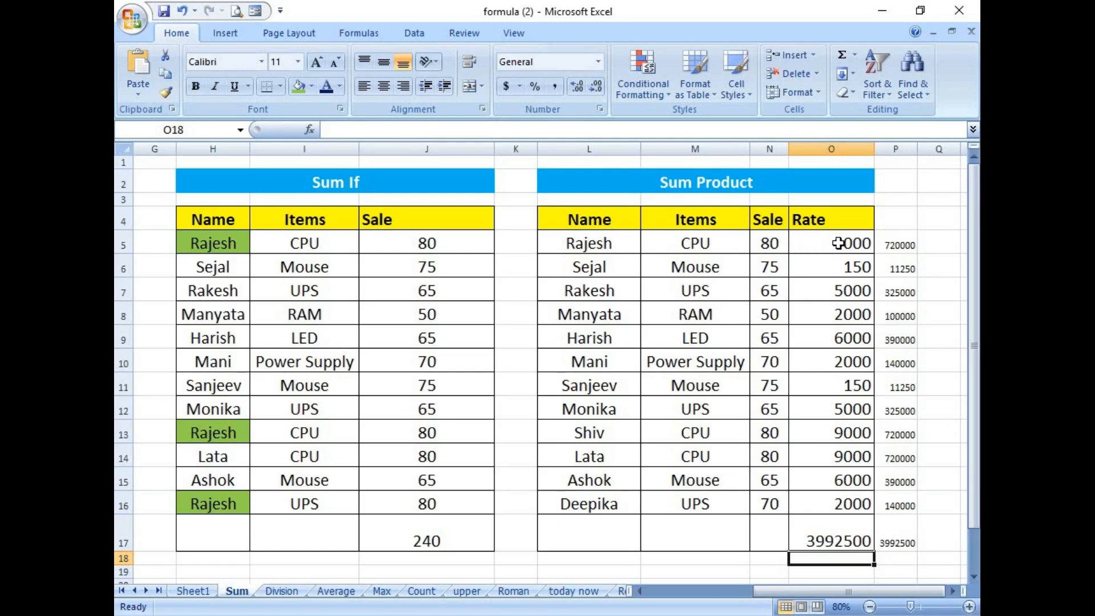
{"action": "left_click_drag", "start_coordinate": [843, 243], "coordinate": [843, 484]}
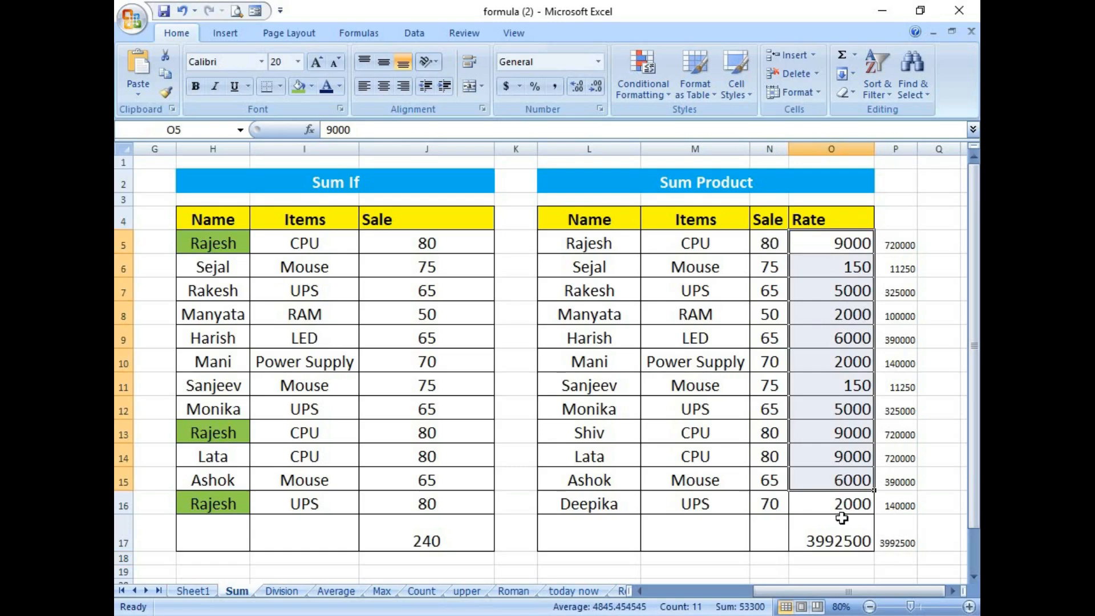
{"action": "left_click", "coordinate": [836, 536]}
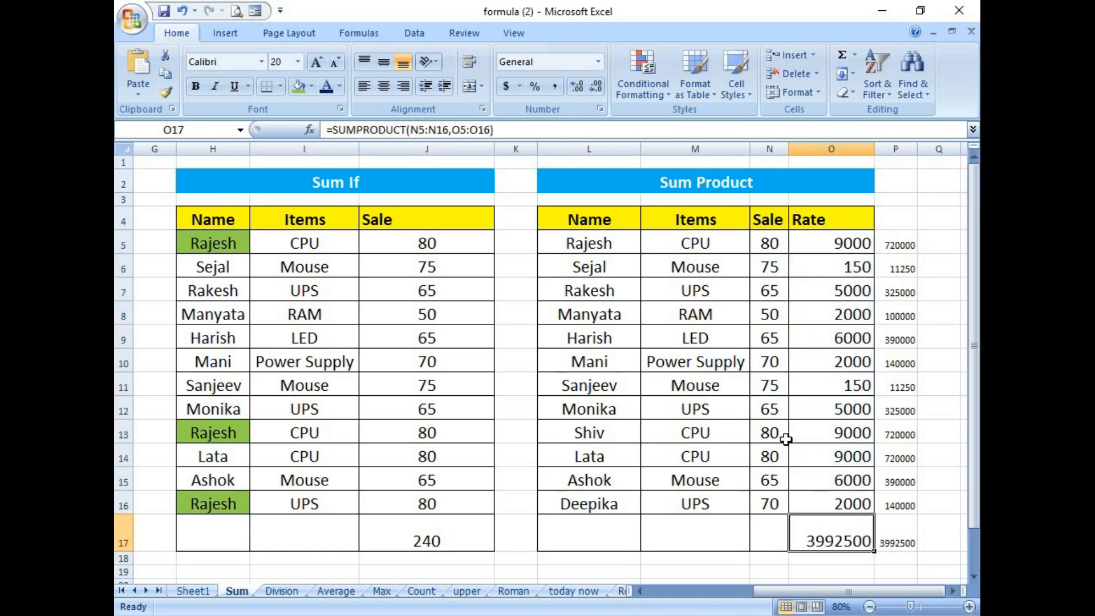
Step: Look over the finished tables on the Sum sheet and switch to the Division sheet
{"action": "scroll", "coordinate": [786, 438], "scroll_direction": "down", "scroll_amount": 1}
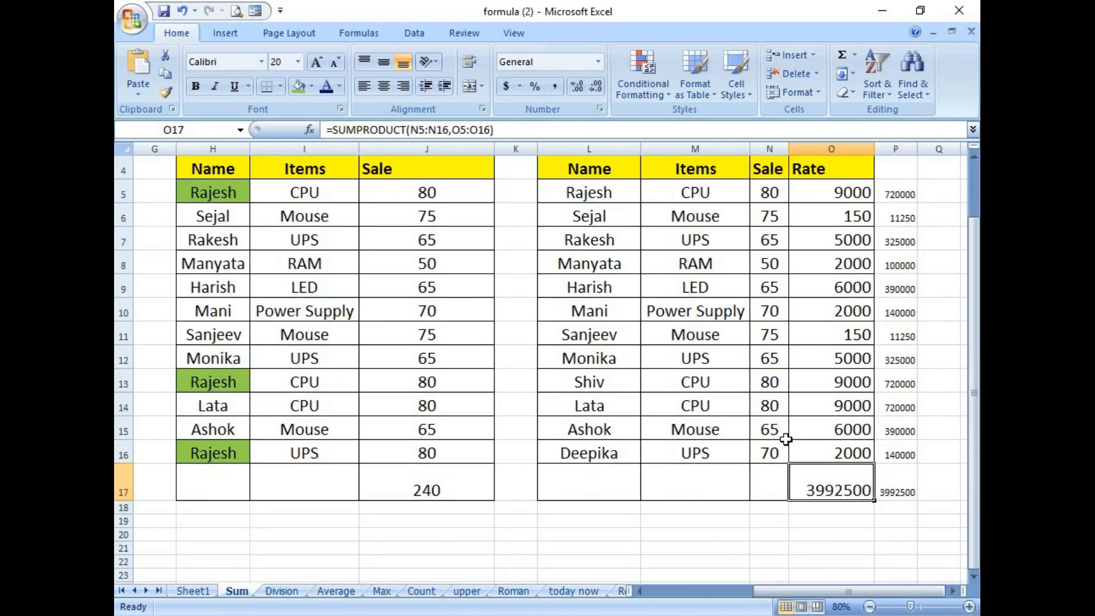
{"action": "scroll", "coordinate": [785, 438], "scroll_direction": "down", "scroll_amount": 1}
{"action": "left_click_drag", "start_coordinate": [758, 591], "coordinate": [621, 602]}
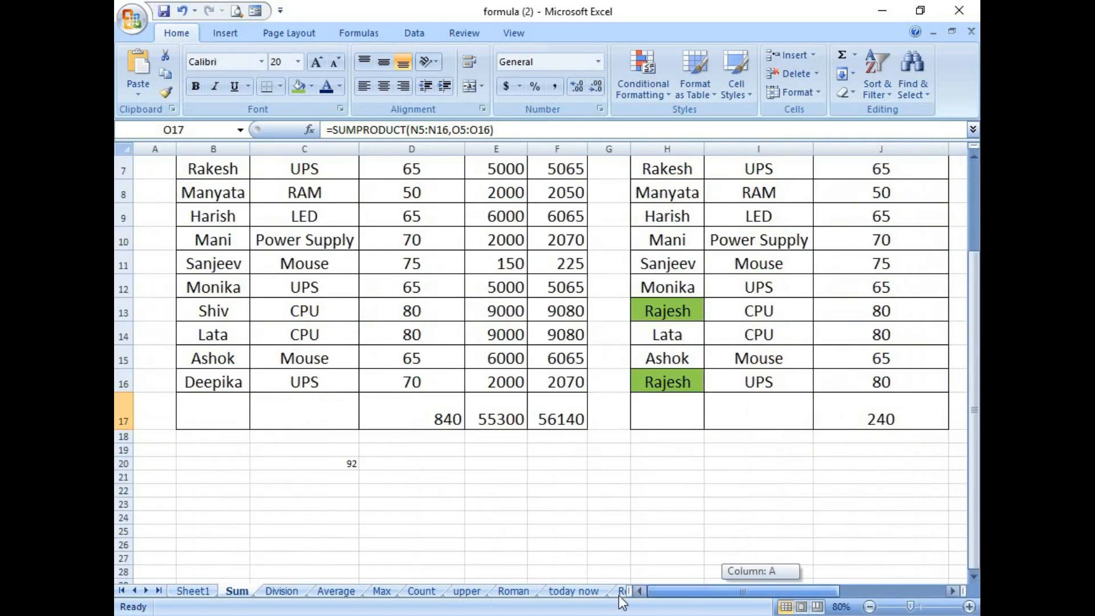
{"action": "scroll", "coordinate": [516, 482], "scroll_direction": "up", "scroll_amount": 2}
{"action": "left_click_drag", "start_coordinate": [707, 596], "coordinate": [816, 599]}
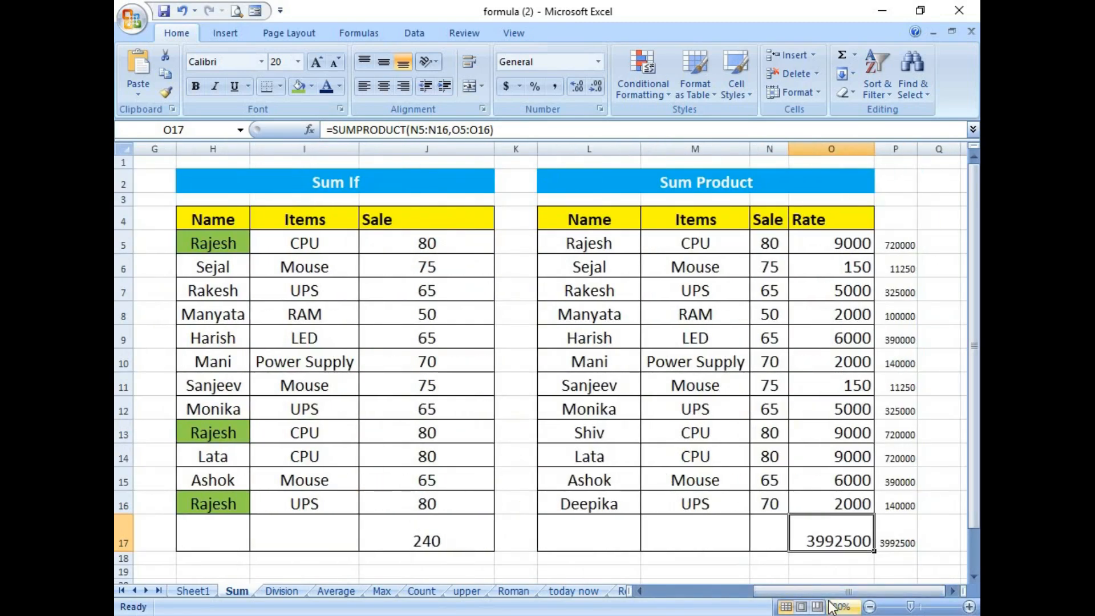
{"action": "key", "text": "ctrl+Page_Down"}
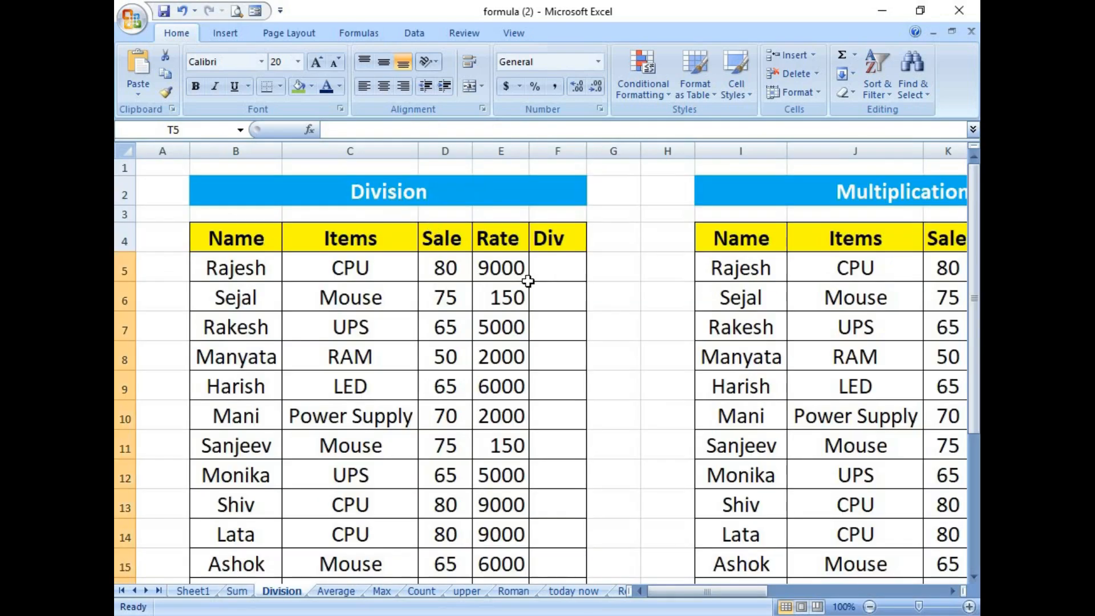
Step: Divide Rate by Sale in F5 of the Division table with =E5/D5 and fill the formula down to F20
{"action": "left_click", "coordinate": [554, 272]}
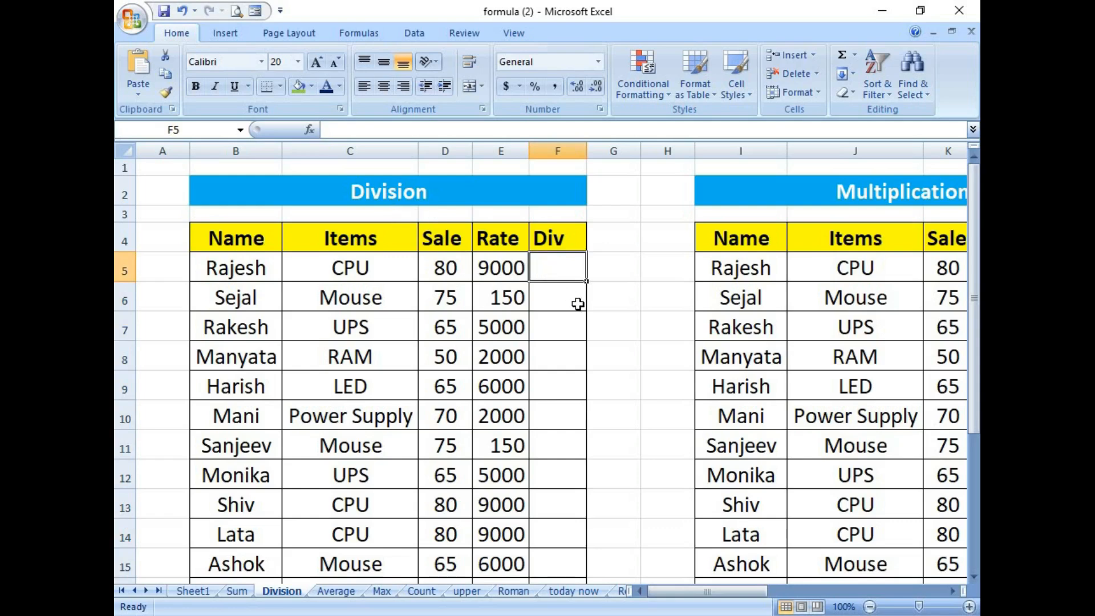
{"action": "type", "text": "="}
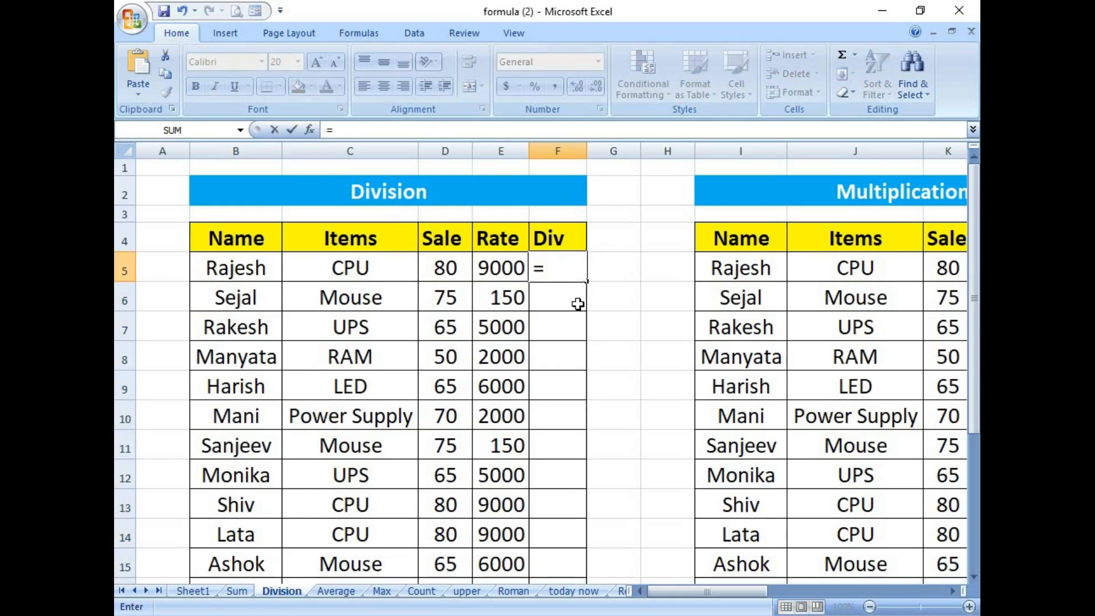
{"action": "left_click", "coordinate": [510, 272]}
{"action": "type", "text": "/"}
{"action": "left_click", "coordinate": [446, 268]}
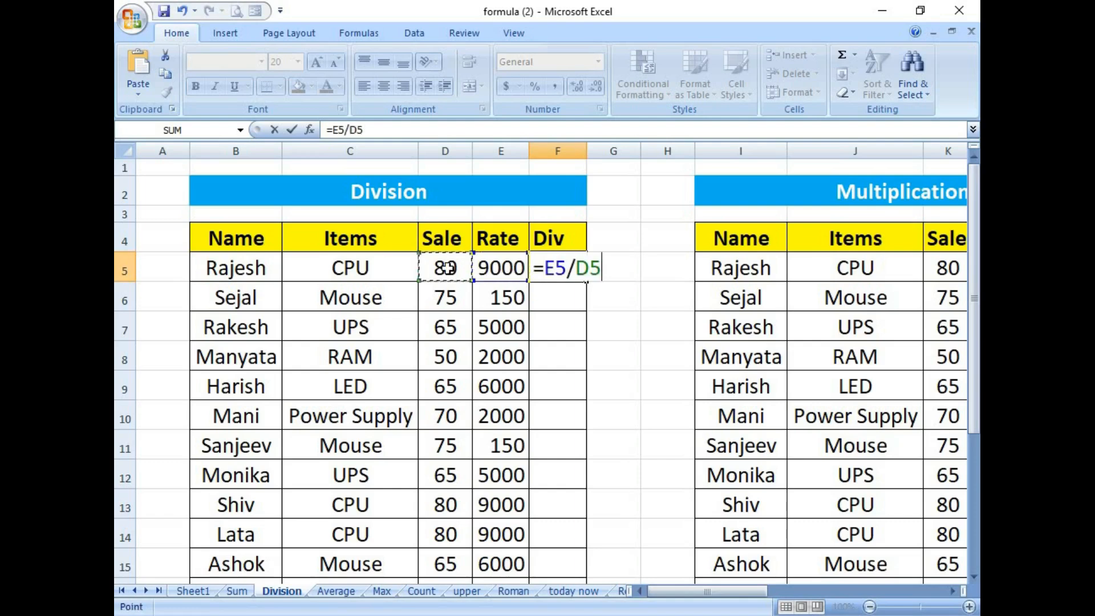
{"action": "key", "text": "Return"}
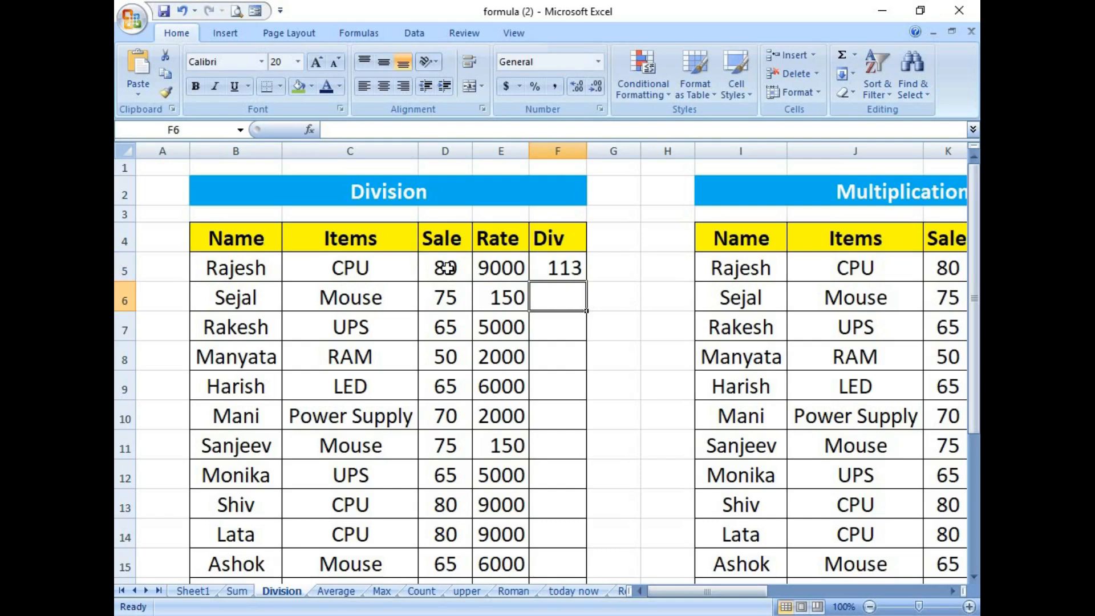
{"action": "left_click", "coordinate": [553, 268]}
{"action": "left_click_drag", "start_coordinate": [587, 281], "coordinate": [567, 549]}
{"action": "scroll", "coordinate": [600, 496], "scroll_direction": "up", "scroll_amount": 3}
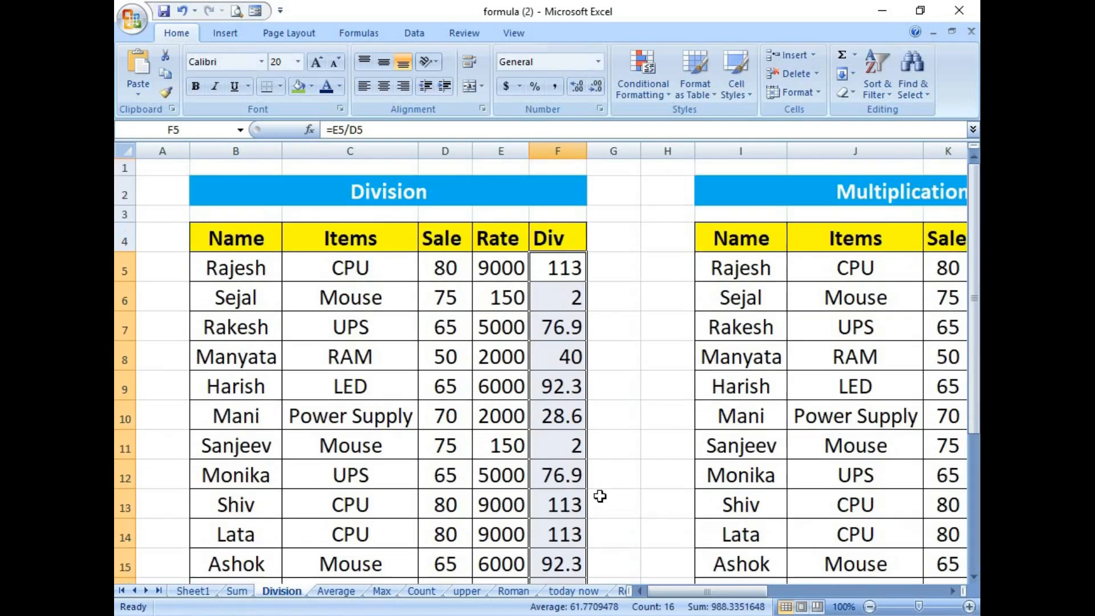
Step: Clear the existing results from M5:M20 in the Mul column of the Multiplication table
{"action": "left_click_drag", "start_coordinate": [688, 589], "coordinate": [719, 592]}
{"action": "left_click_drag", "start_coordinate": [803, 272], "coordinate": [795, 537]}
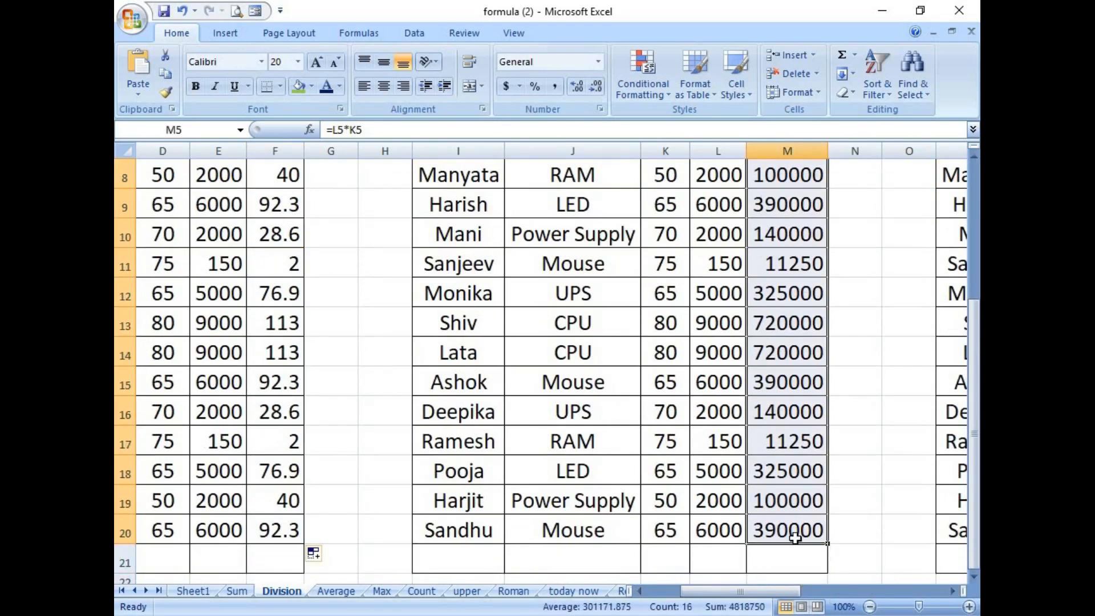
{"action": "key", "text": "ctrl+z"}
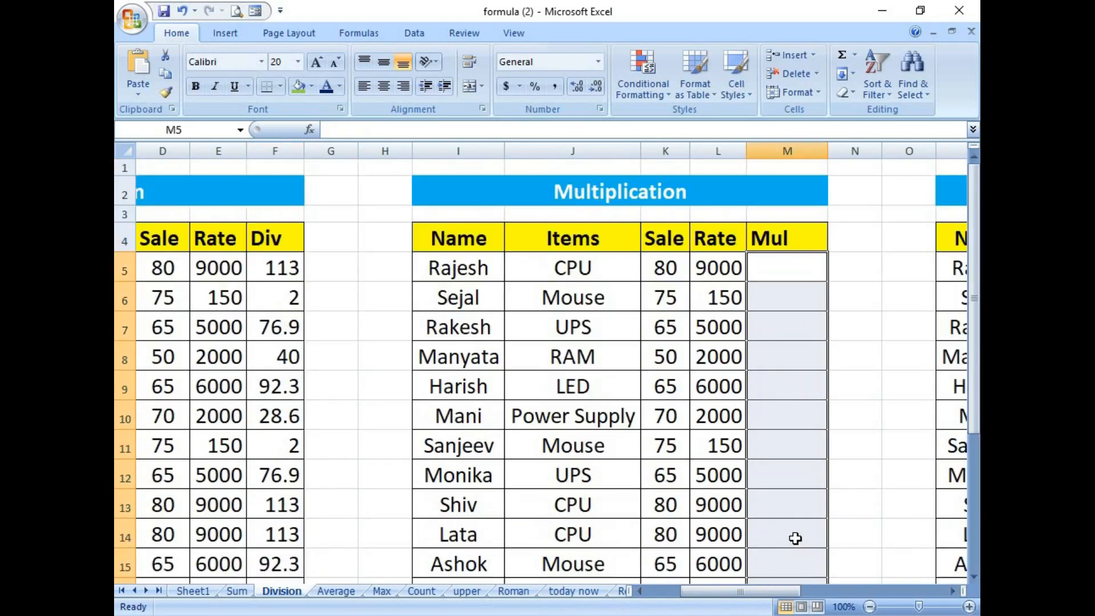
Step: Multiply Rate by Sale in M5 of the Multiplication table with =L5*K5 and fill the formula down to M20
{"action": "left_click", "coordinate": [790, 273]}
{"action": "type", "text": "="}
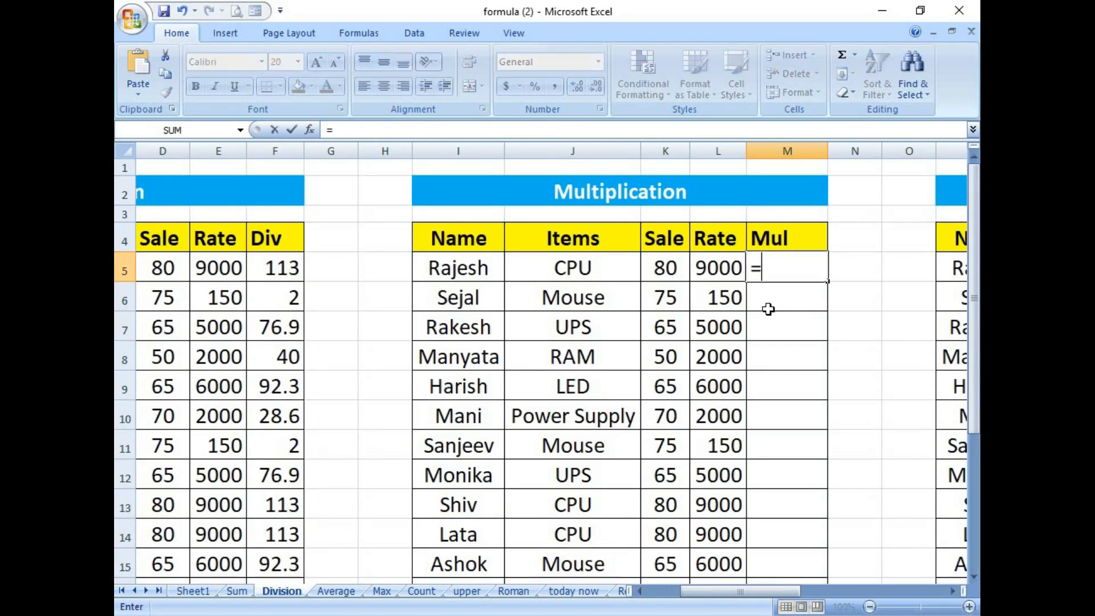
{"action": "left_click", "coordinate": [724, 270]}
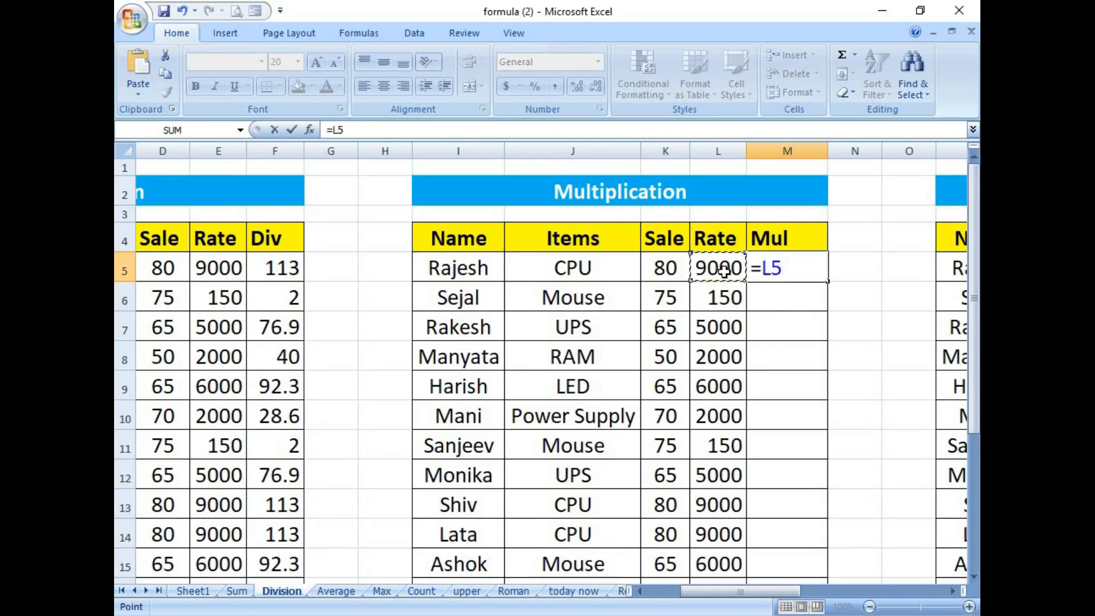
{"action": "type", "text": "*"}
{"action": "left_click", "coordinate": [665, 270]}
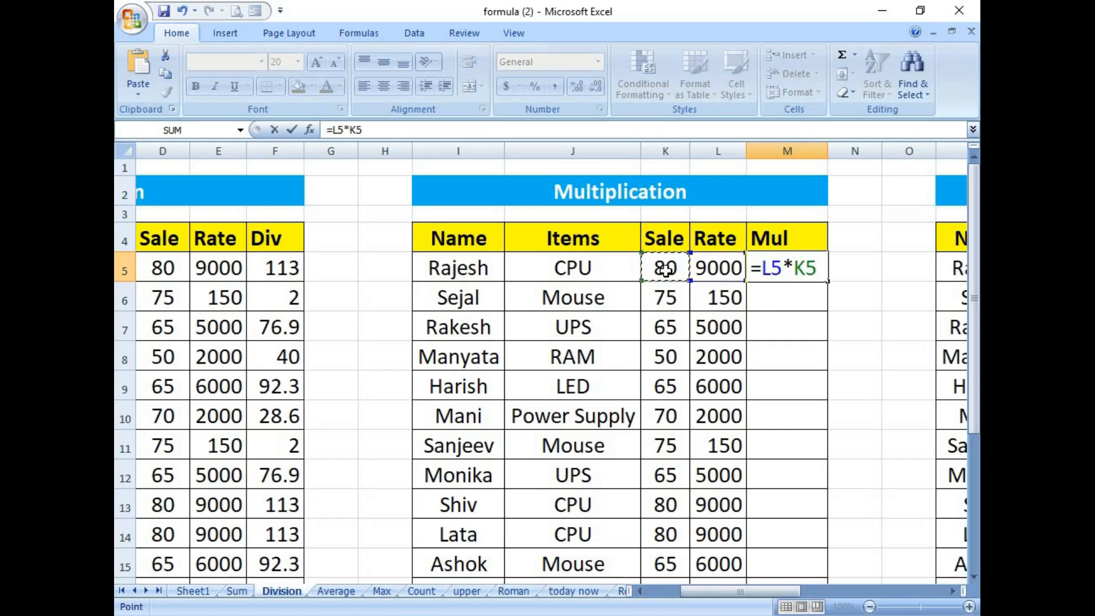
{"action": "key", "text": "Return"}
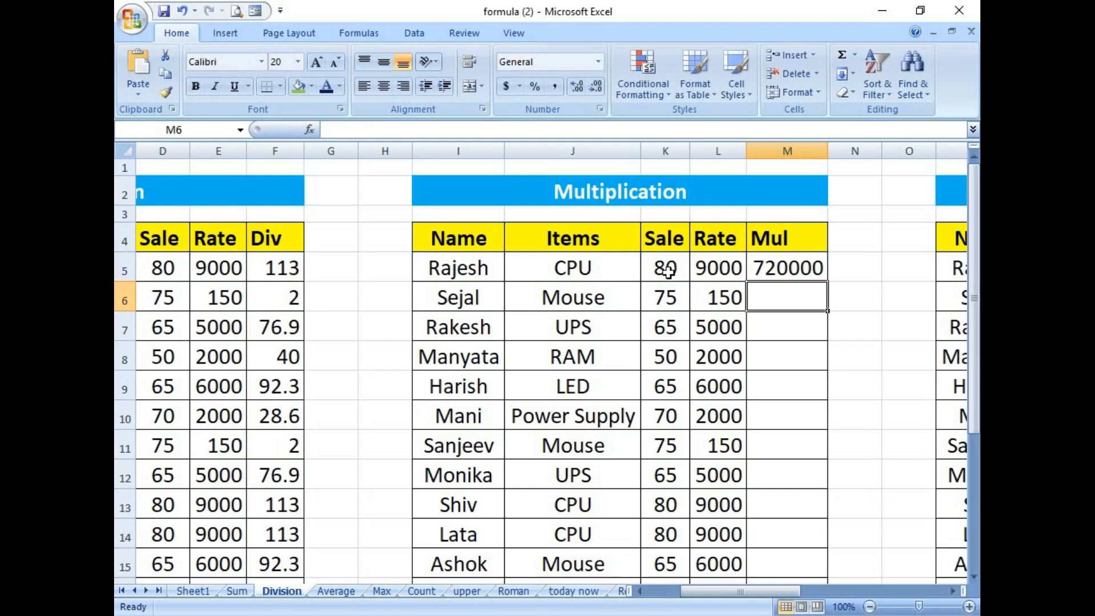
{"action": "left_click", "coordinate": [770, 272]}
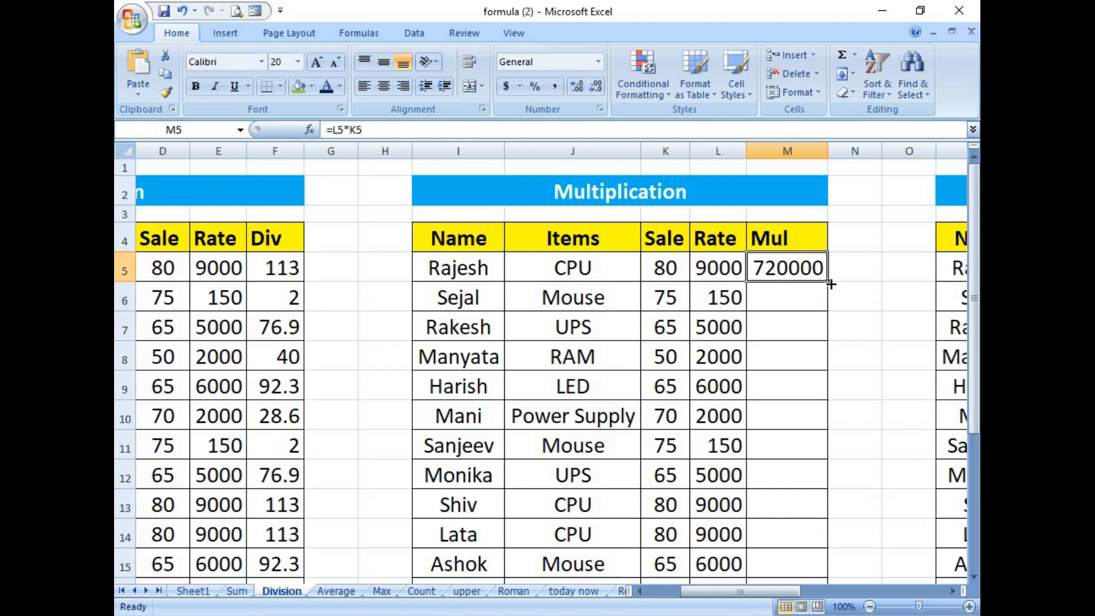
{"action": "left_click_drag", "start_coordinate": [829, 283], "coordinate": [815, 536]}
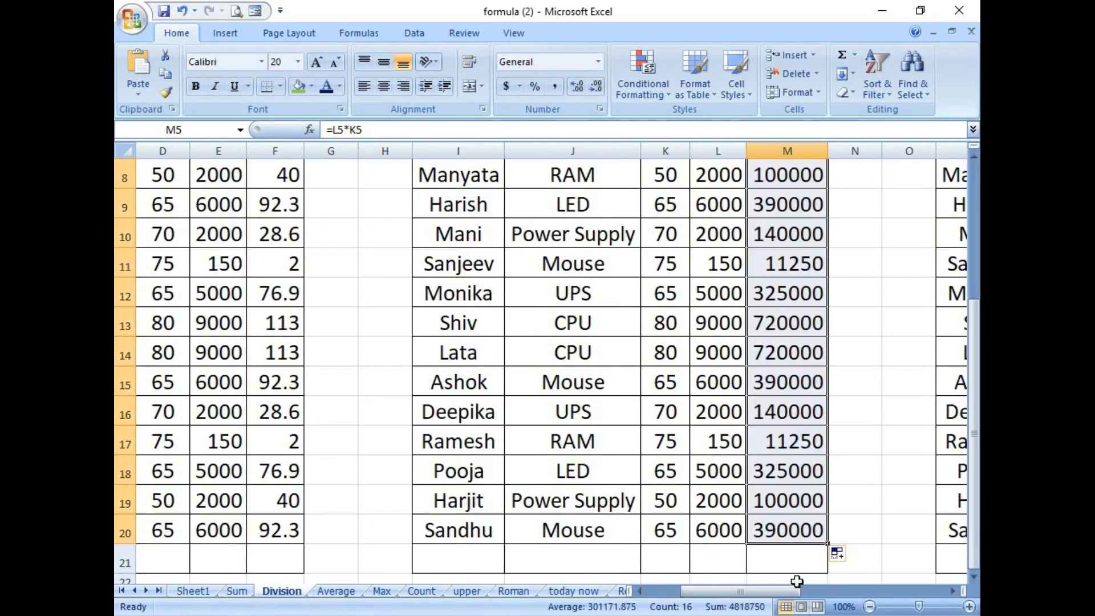
Step: Subtract Sale from Rate in T5 of the Subtraction table with =S5-R5 and fill the formula down to T20
{"action": "left_click_drag", "start_coordinate": [785, 595], "coordinate": [821, 596]}
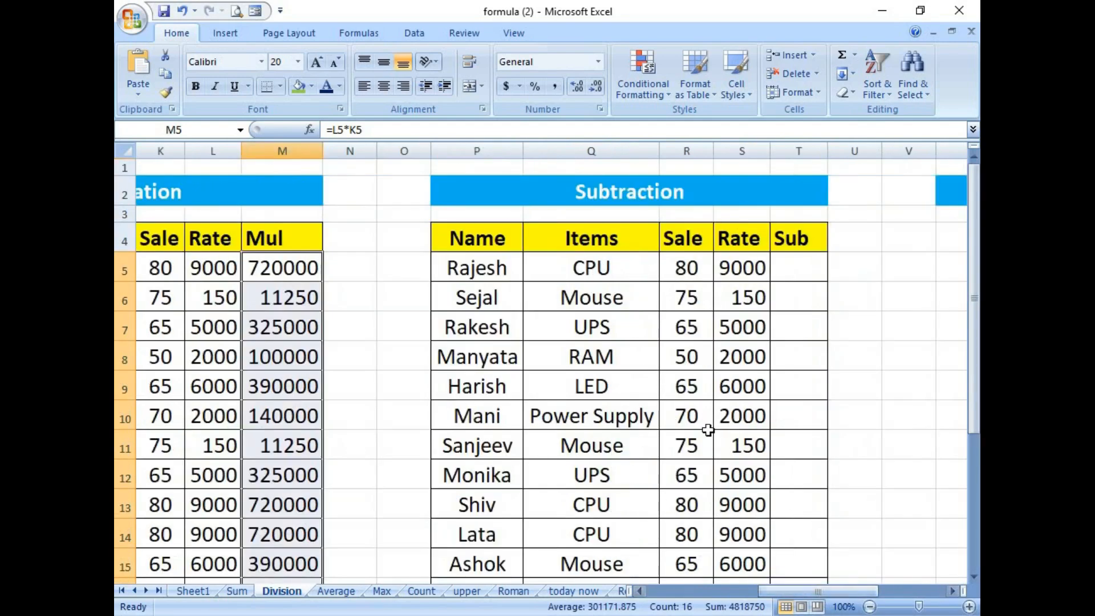
{"action": "left_click", "coordinate": [789, 268]}
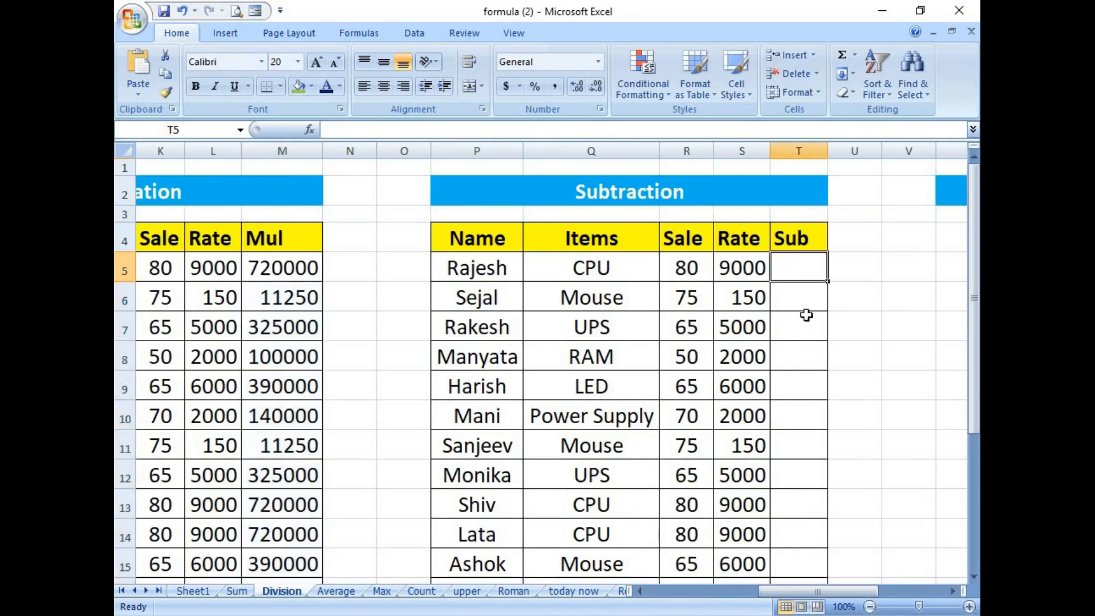
{"action": "type", "text": "="}
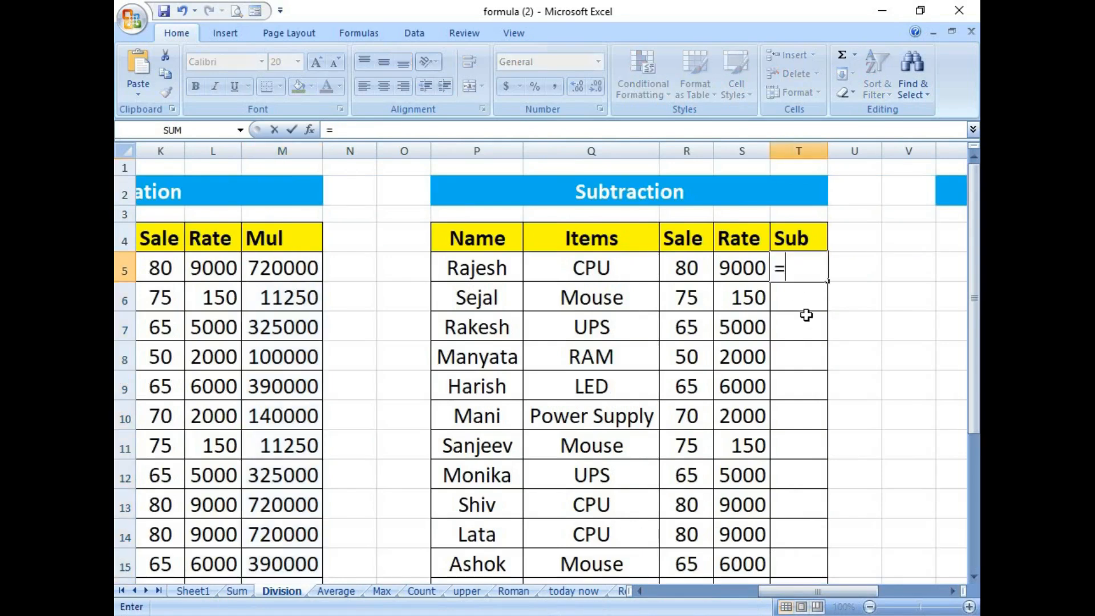
{"action": "left_click", "coordinate": [747, 276]}
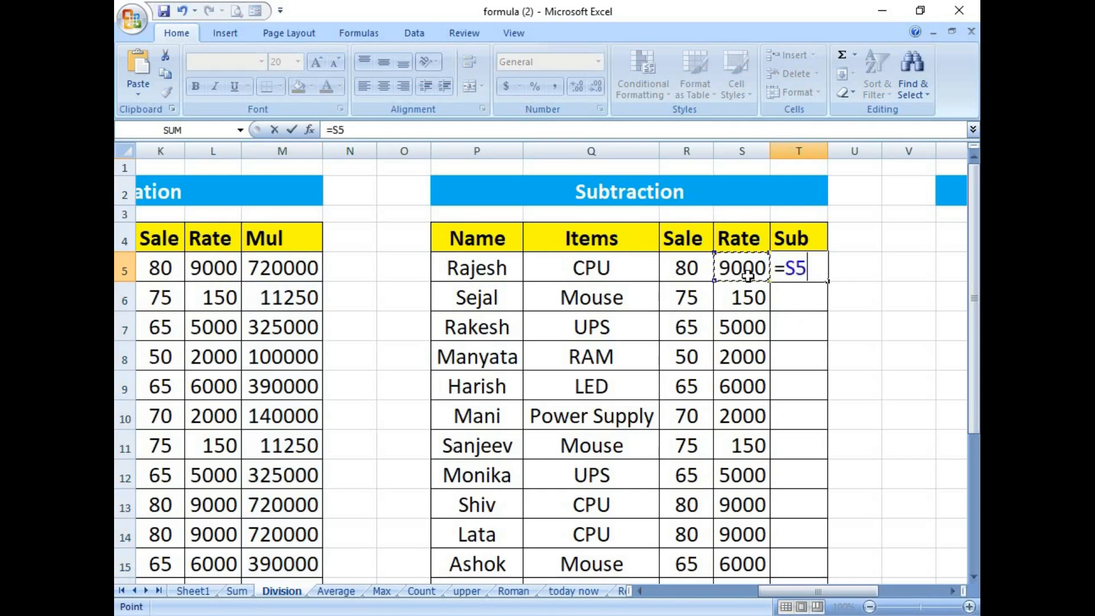
{"action": "type", "text": "-"}
{"action": "left_click", "coordinate": [692, 259]}
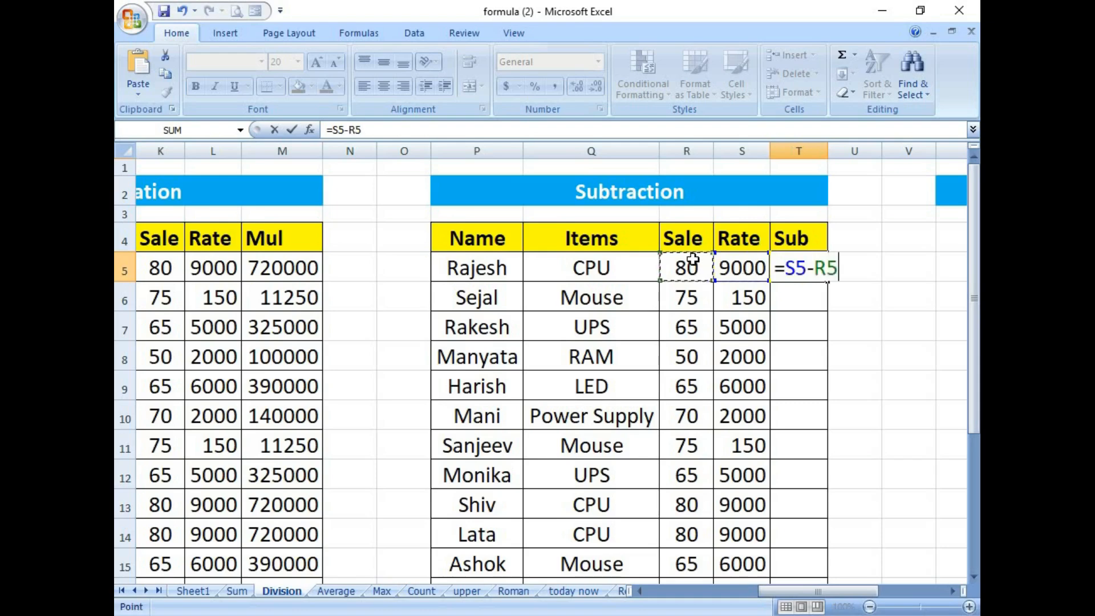
{"action": "key", "text": "Return"}
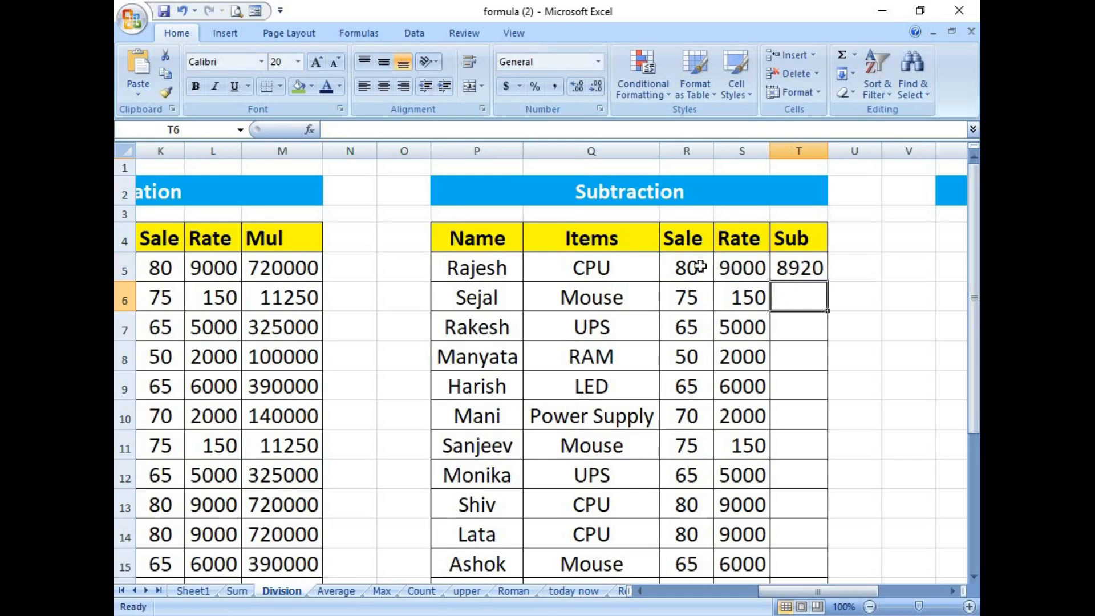
{"action": "left_click", "coordinate": [789, 267]}
{"action": "left_click_drag", "start_coordinate": [828, 282], "coordinate": [817, 572]}
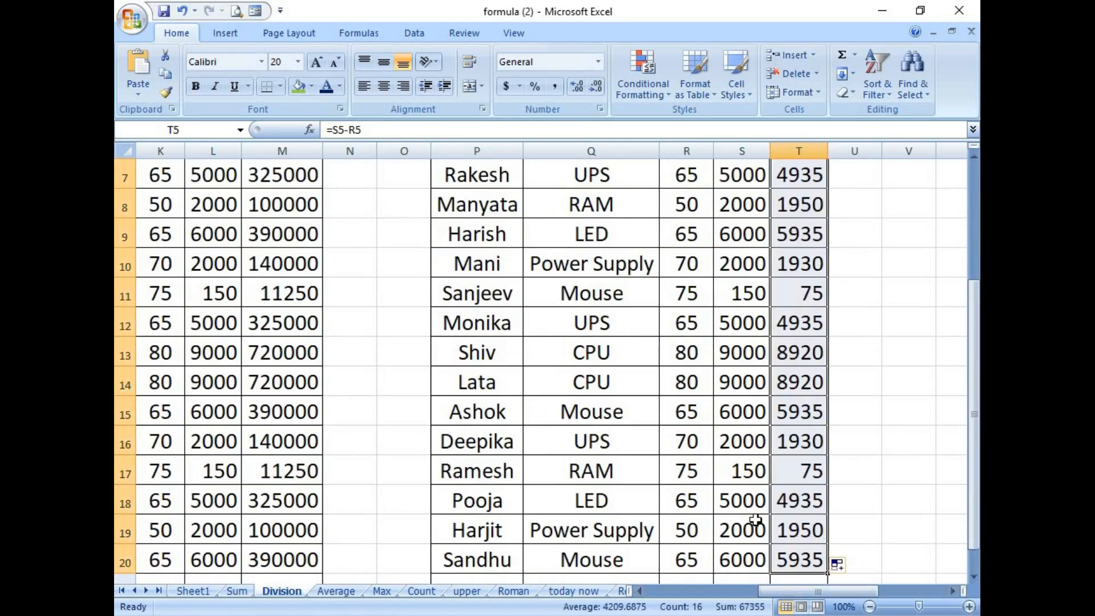
{"action": "scroll", "coordinate": [760, 517], "scroll_direction": "up", "scroll_amount": 2}
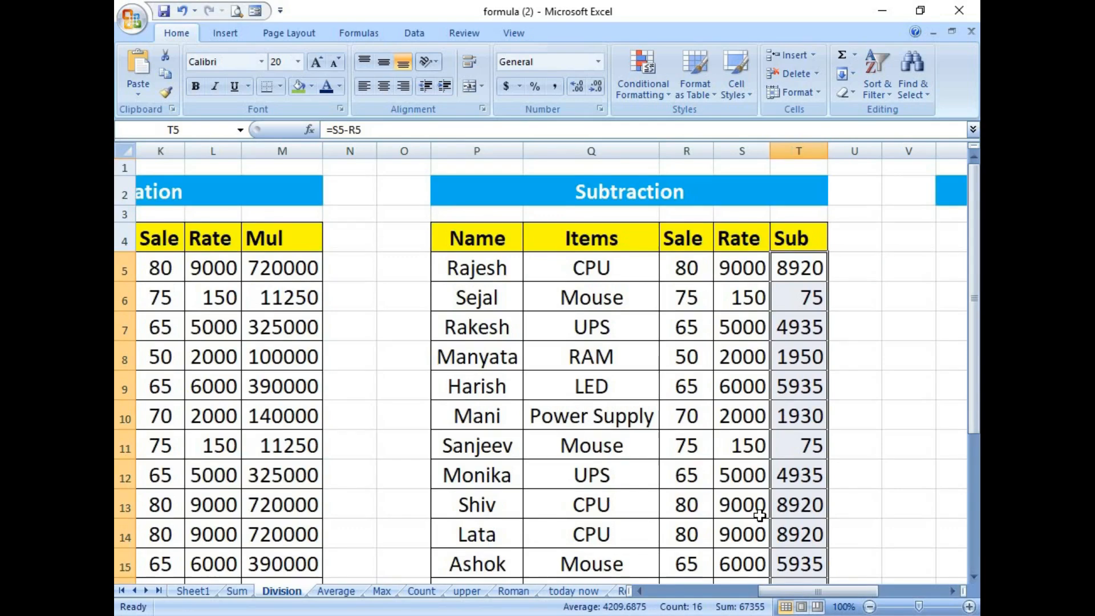
Step: Switch to the Average sheet and look over the names and salaries in the Average table
{"action": "key", "text": "ctrl+Page_Down"}
{"action": "left_click", "coordinate": [398, 194]}
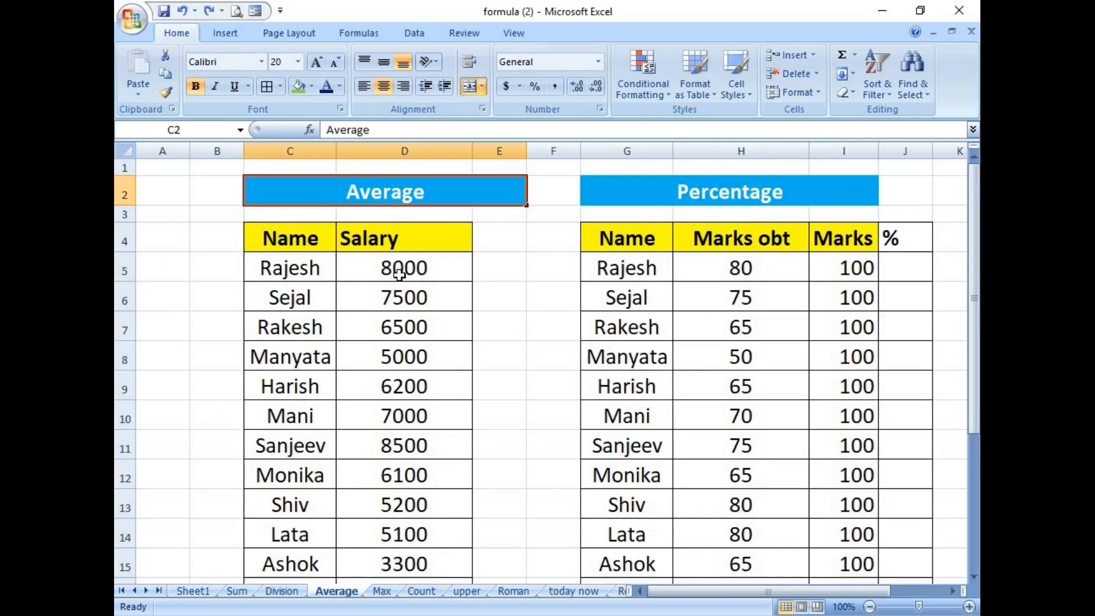
{"action": "scroll", "coordinate": [363, 288], "scroll_direction": "down", "scroll_amount": 1}
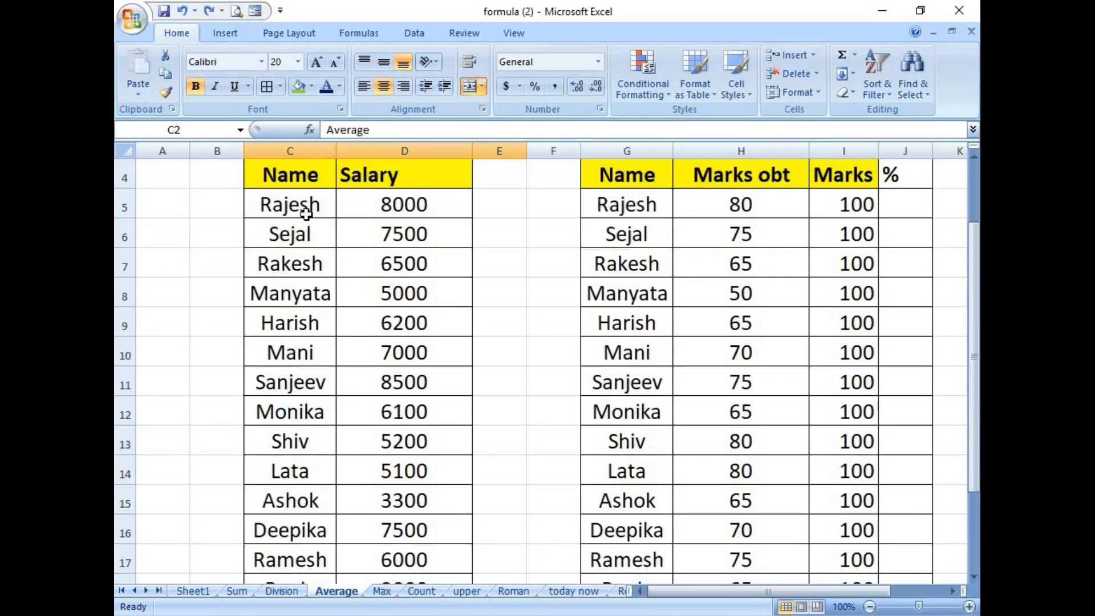
{"action": "left_click_drag", "start_coordinate": [294, 179], "coordinate": [422, 528]}
Step: Replace the content of D21 below the Salary column with =AVERAGE(D5:D20)
{"action": "left_click", "coordinate": [423, 528]}
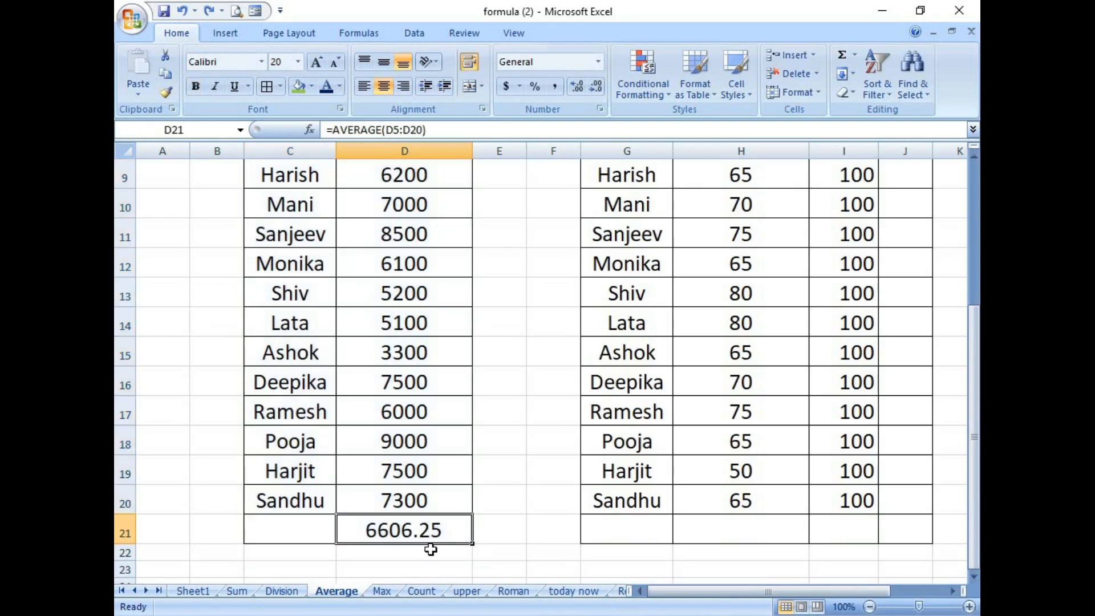
{"action": "type", "text": "="}
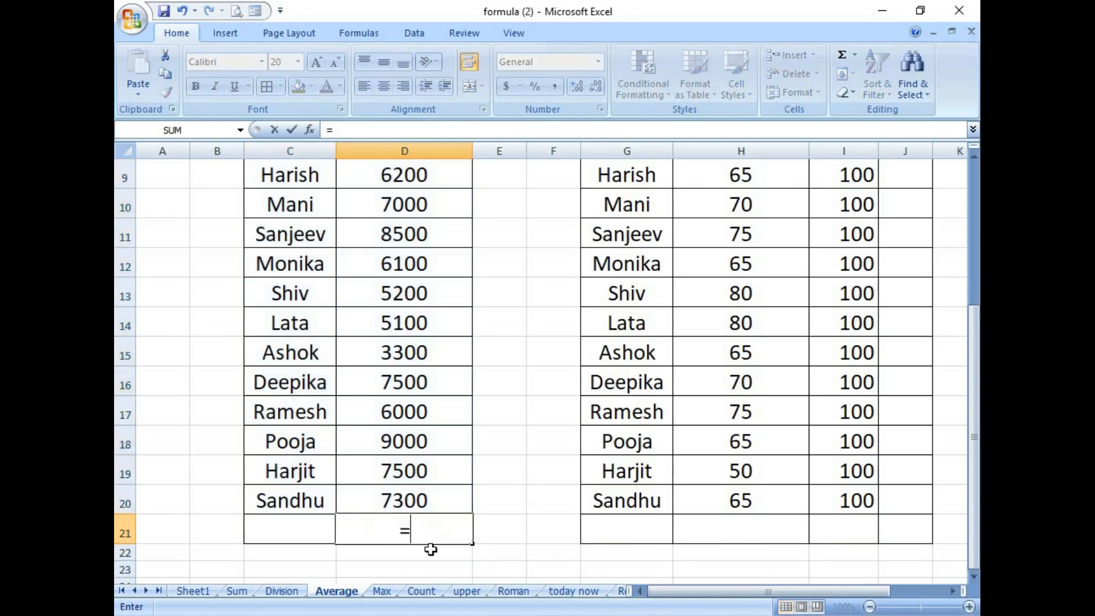
{"action": "type", "text": "av"}
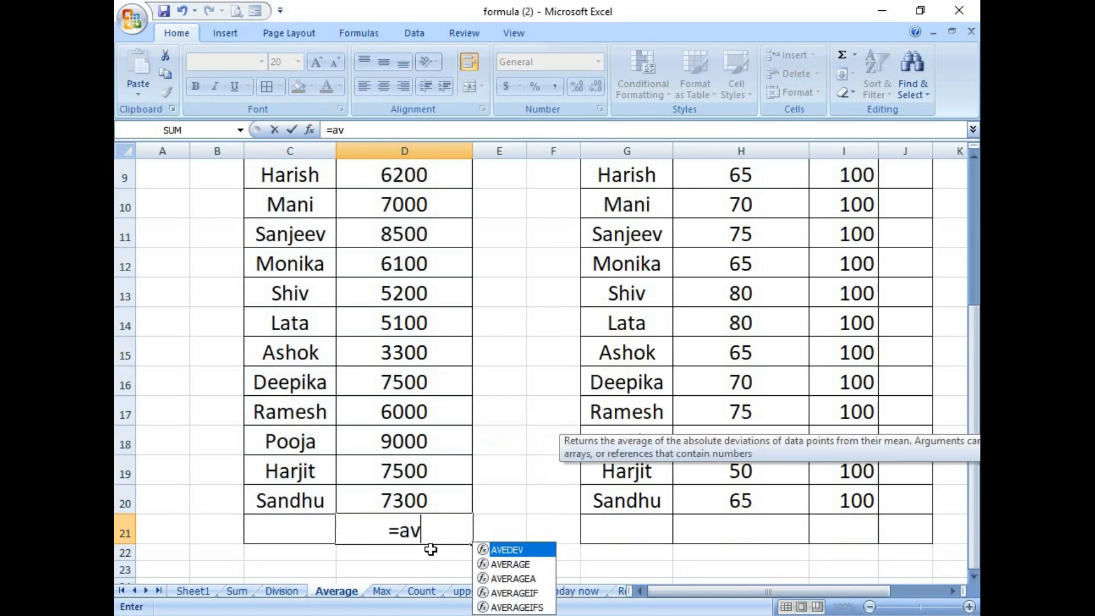
{"action": "type", "text": "erage"}
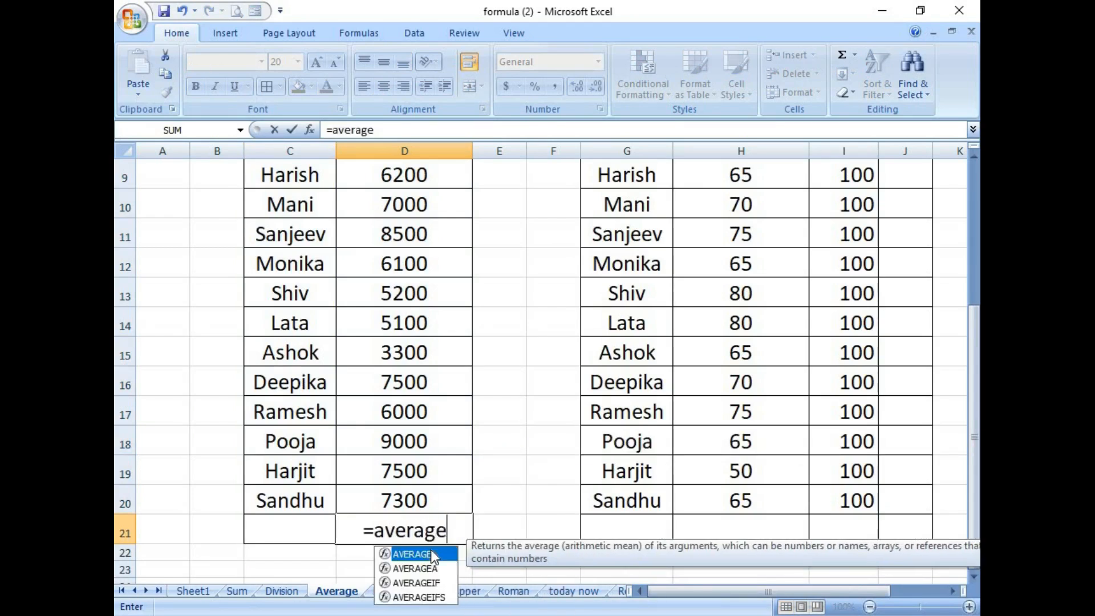
{"action": "type", "text": "("}
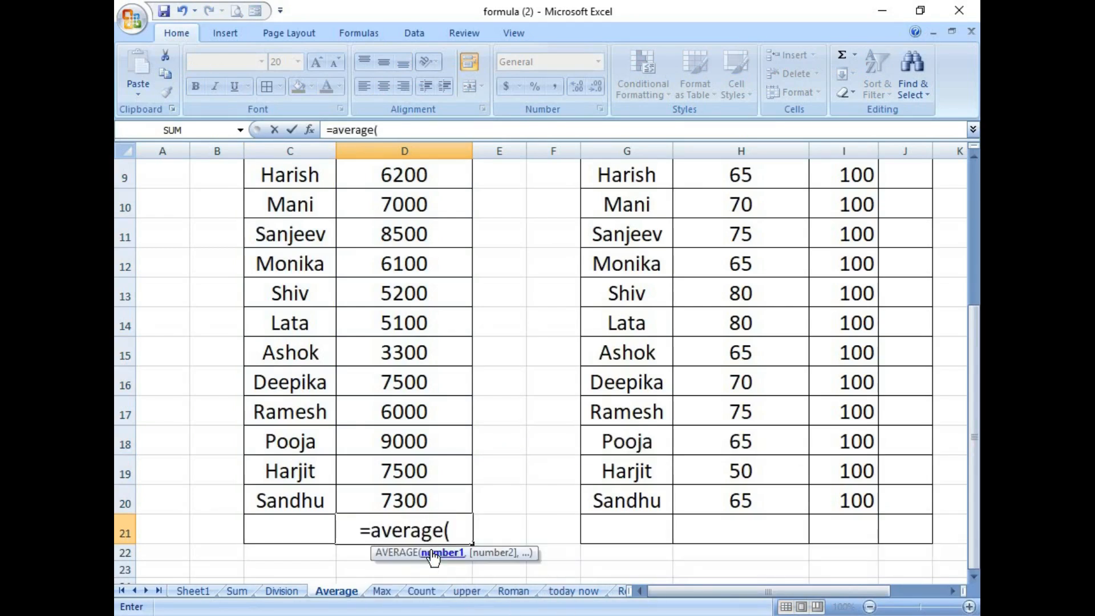
{"action": "scroll", "coordinate": [408, 285], "scroll_direction": "up", "scroll_amount": 2}
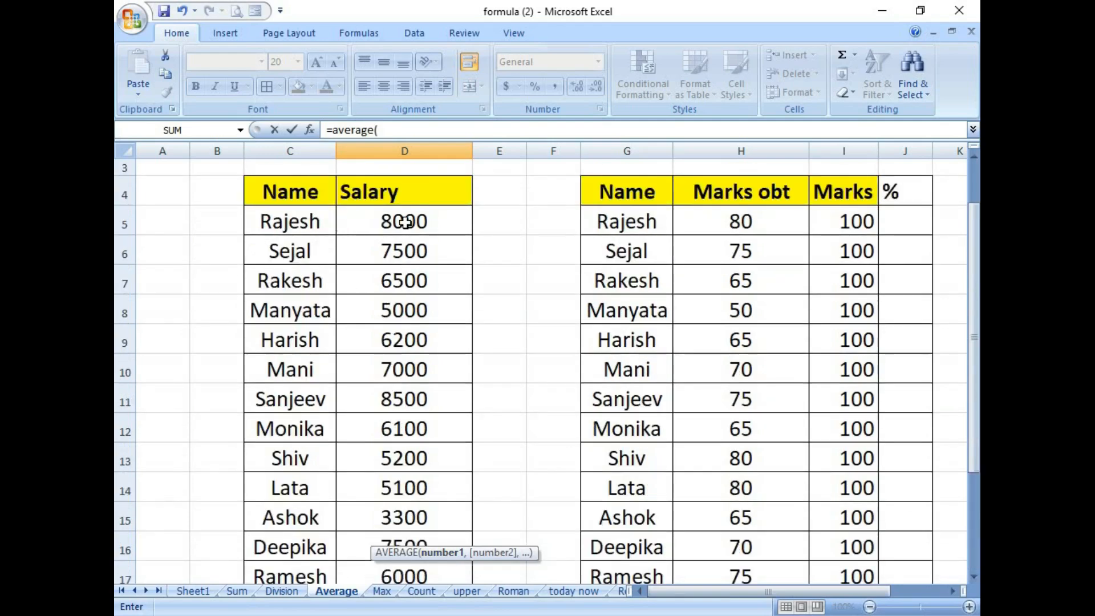
{"action": "left_click_drag", "start_coordinate": [413, 218], "coordinate": [422, 549]}
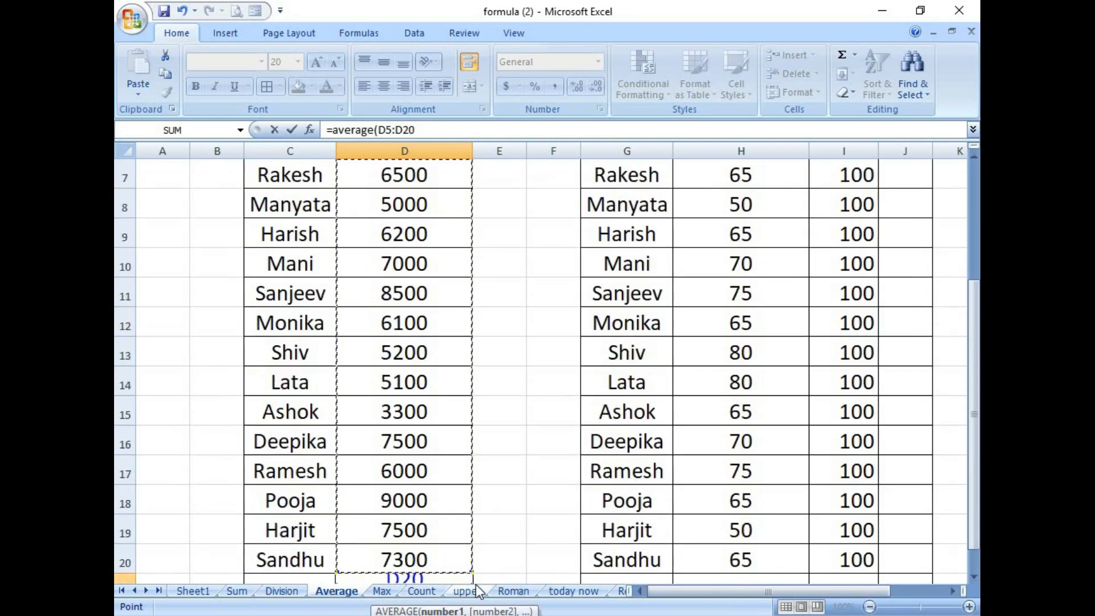
{"action": "type", "text": ")"}
{"action": "key", "text": "Return"}
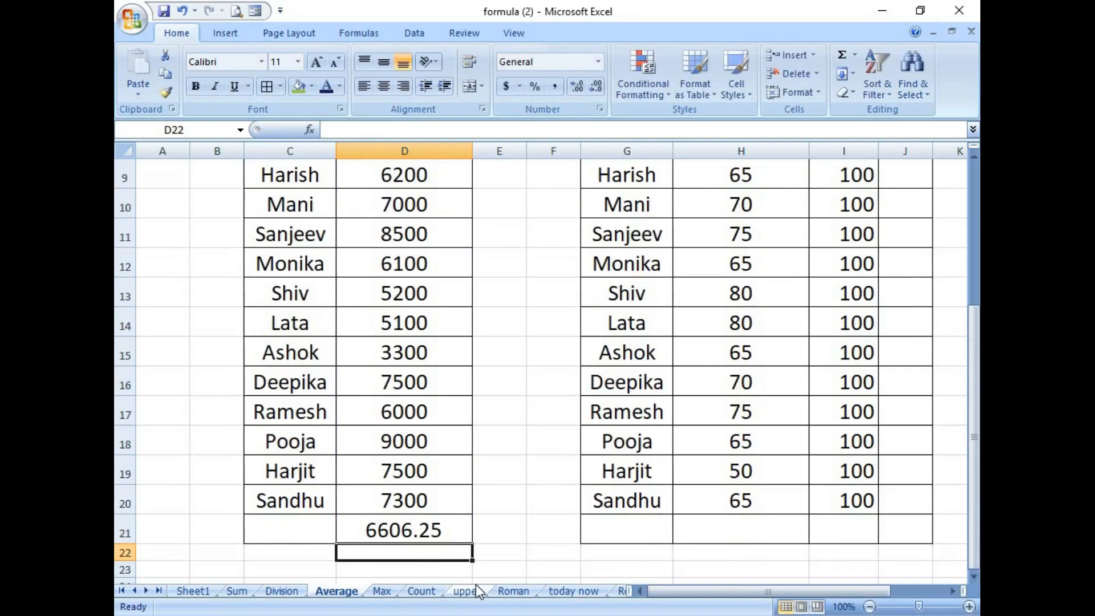
Step: Check the AVERAGE formula in D21 against the Salary values and look over the Percentage table
{"action": "scroll", "coordinate": [391, 422], "scroll_direction": "up", "scroll_amount": 3}
{"action": "scroll", "coordinate": [388, 399], "scroll_direction": "down", "scroll_amount": 3}
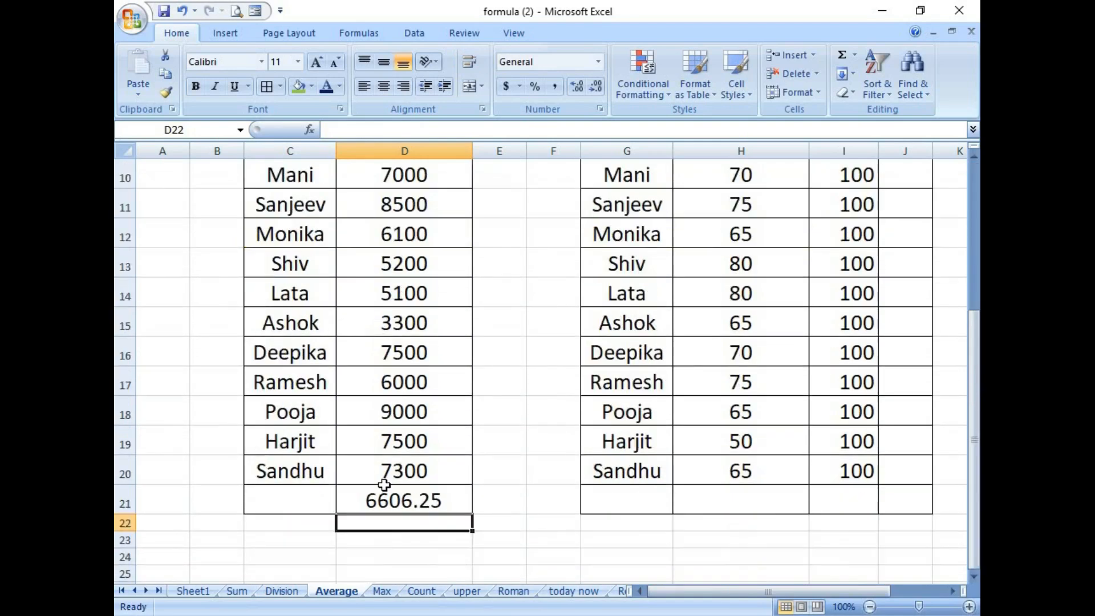
{"action": "left_click", "coordinate": [404, 502]}
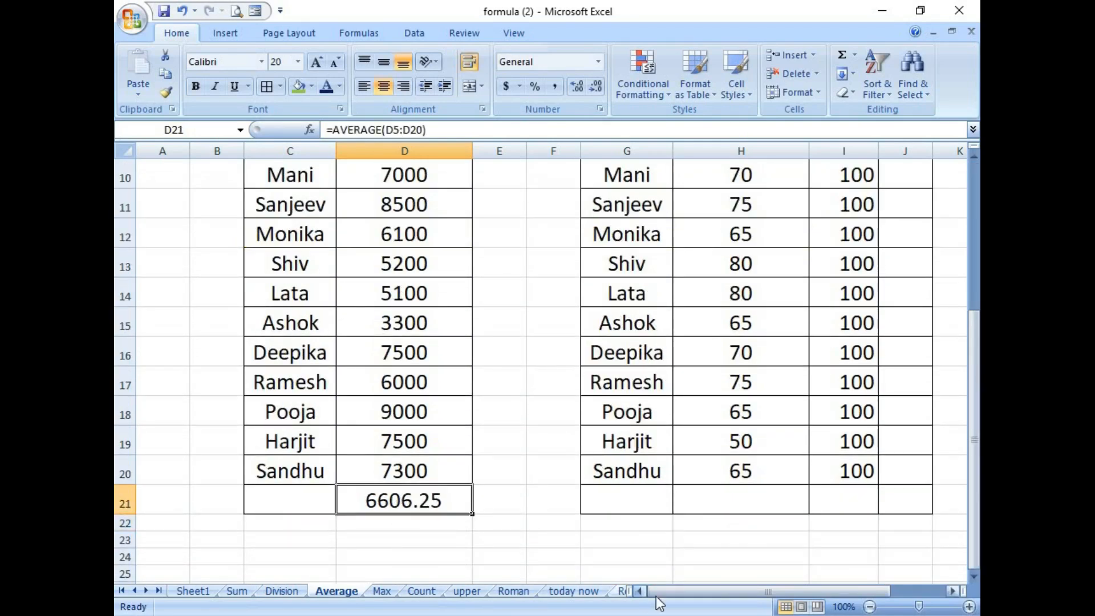
{"action": "scroll", "coordinate": [660, 544], "scroll_direction": "up", "scroll_amount": 2}
{"action": "scroll", "coordinate": [663, 543], "scroll_direction": "up", "scroll_amount": 1}
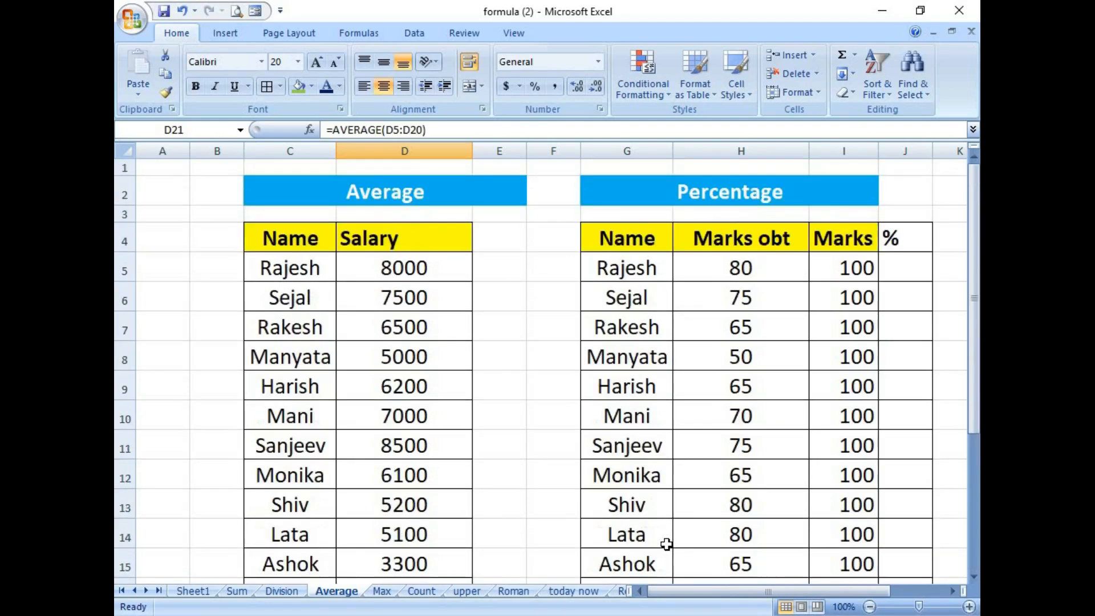
{"action": "left_click_drag", "start_coordinate": [713, 593], "coordinate": [767, 597]}
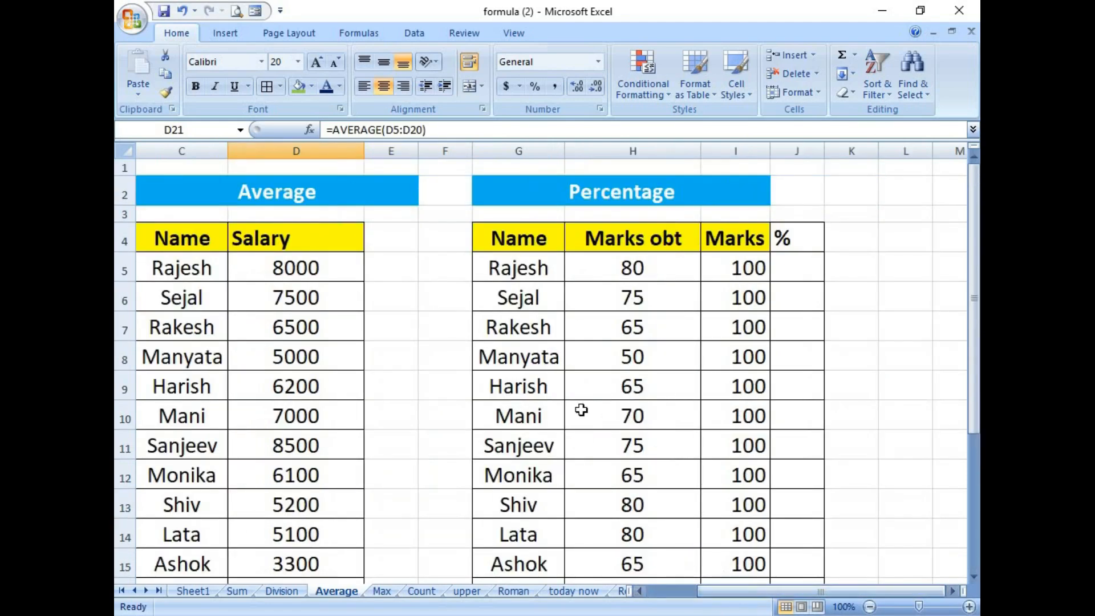
Step: Calculate the first student's percentage in J5 of the Percentage table with =H5/I5 and format the cell as a percentage
{"action": "left_click_drag", "start_coordinate": [536, 275], "coordinate": [540, 421]}
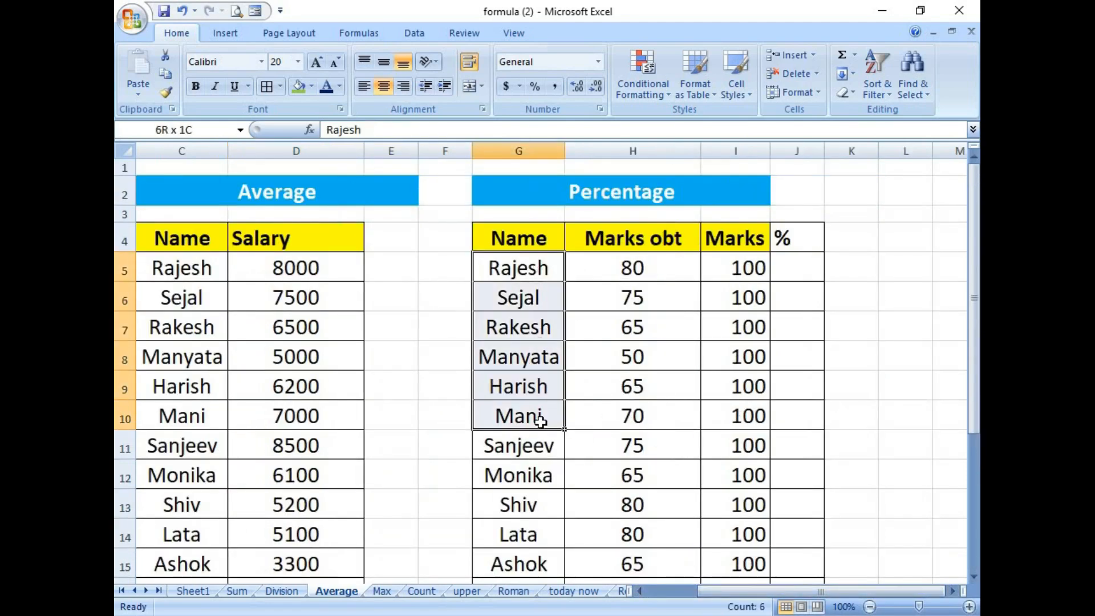
{"action": "left_click", "coordinate": [633, 273]}
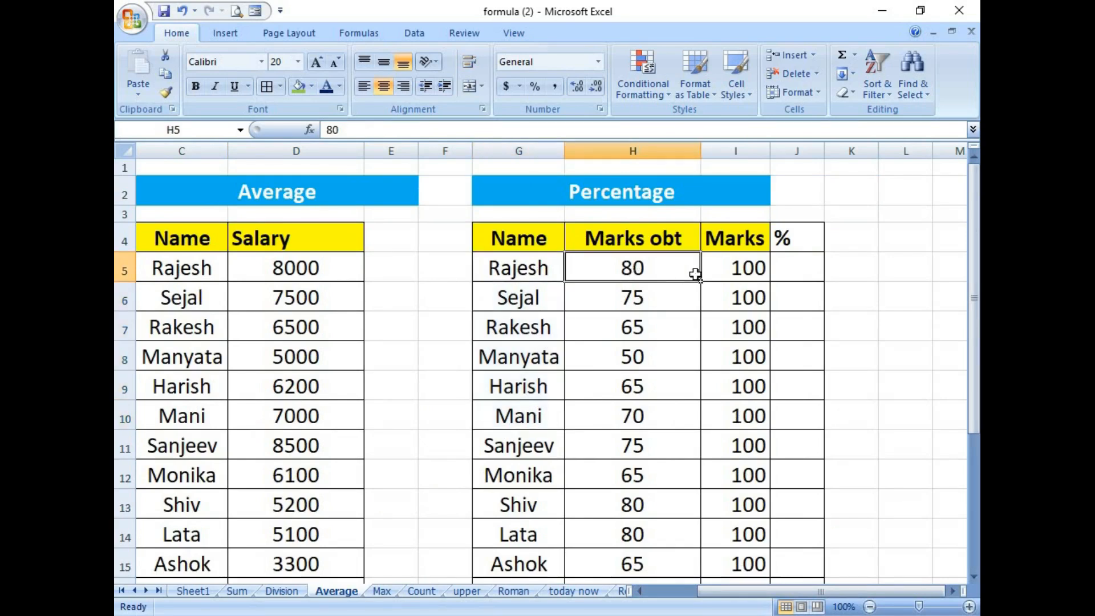
{"action": "left_click", "coordinate": [745, 269]}
{"action": "left_click", "coordinate": [636, 274]}
{"action": "left_click", "coordinate": [782, 270]}
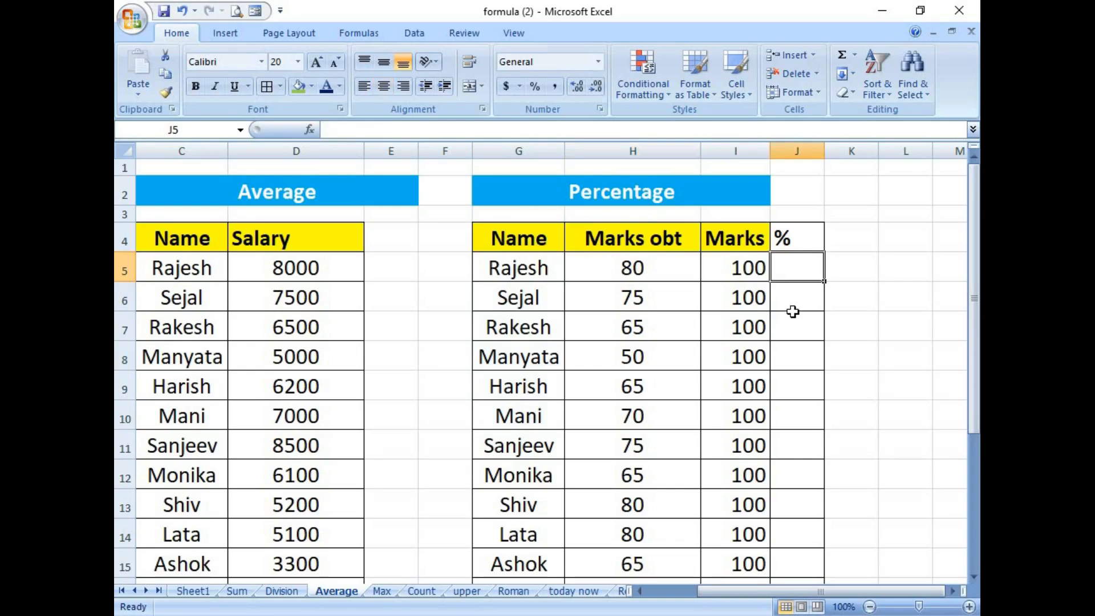
{"action": "type", "text": "="}
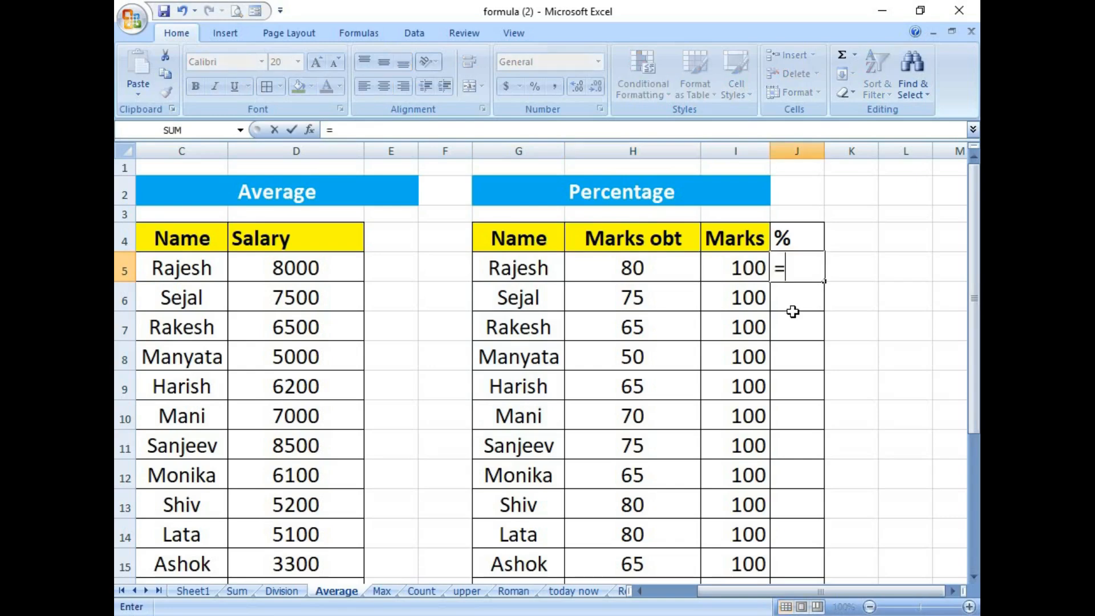
{"action": "left_click", "coordinate": [661, 268]}
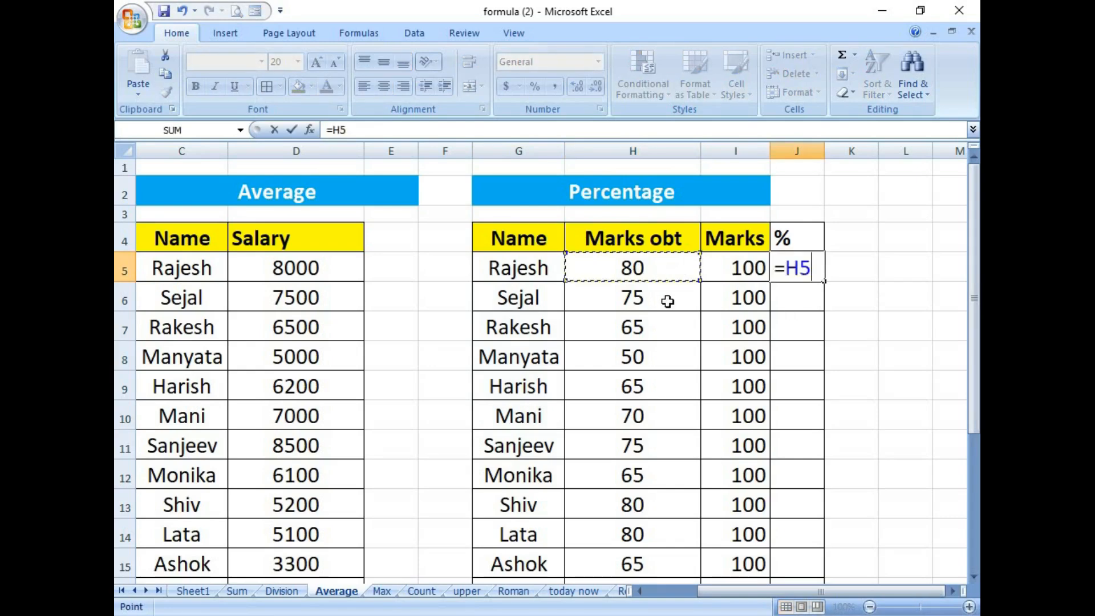
{"action": "type", "text": "/"}
{"action": "left_click", "coordinate": [734, 272]}
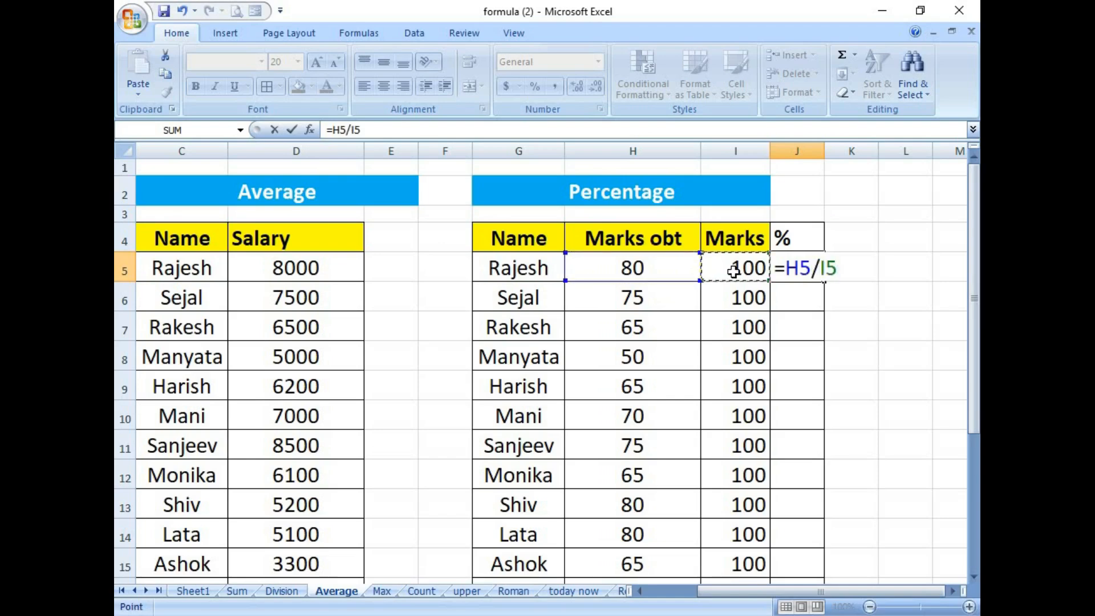
{"action": "key", "text": "Return"}
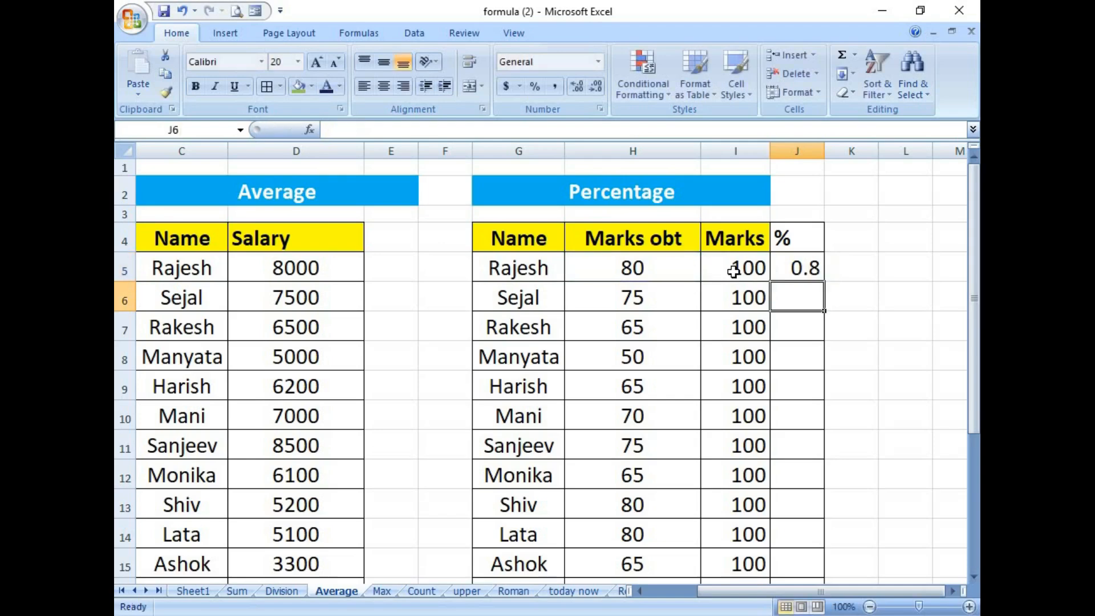
{"action": "left_click", "coordinate": [801, 266]}
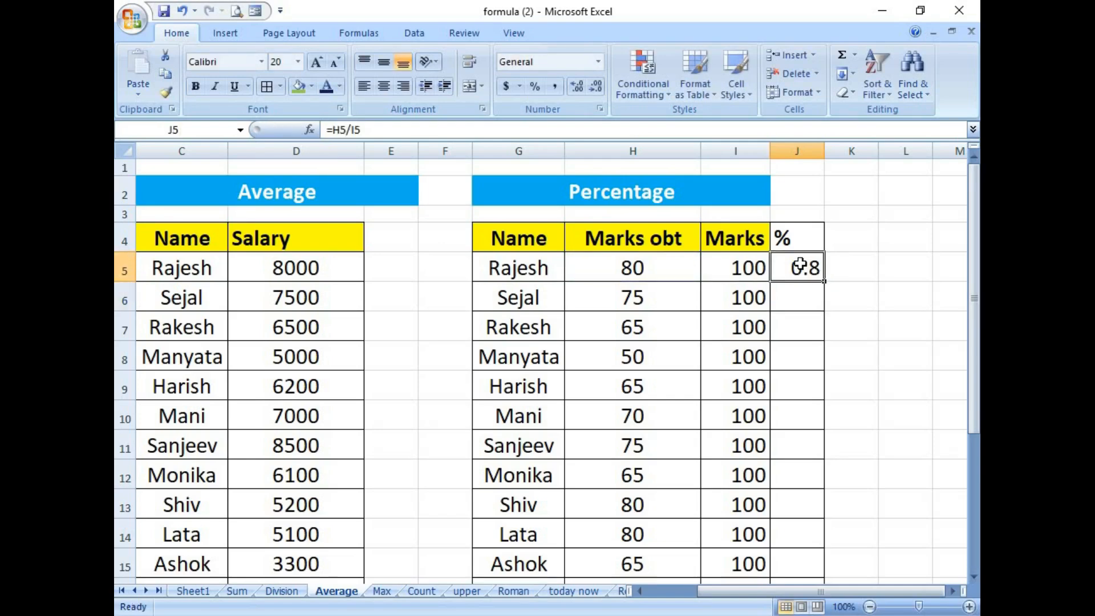
{"action": "left_click", "coordinate": [534, 86]}
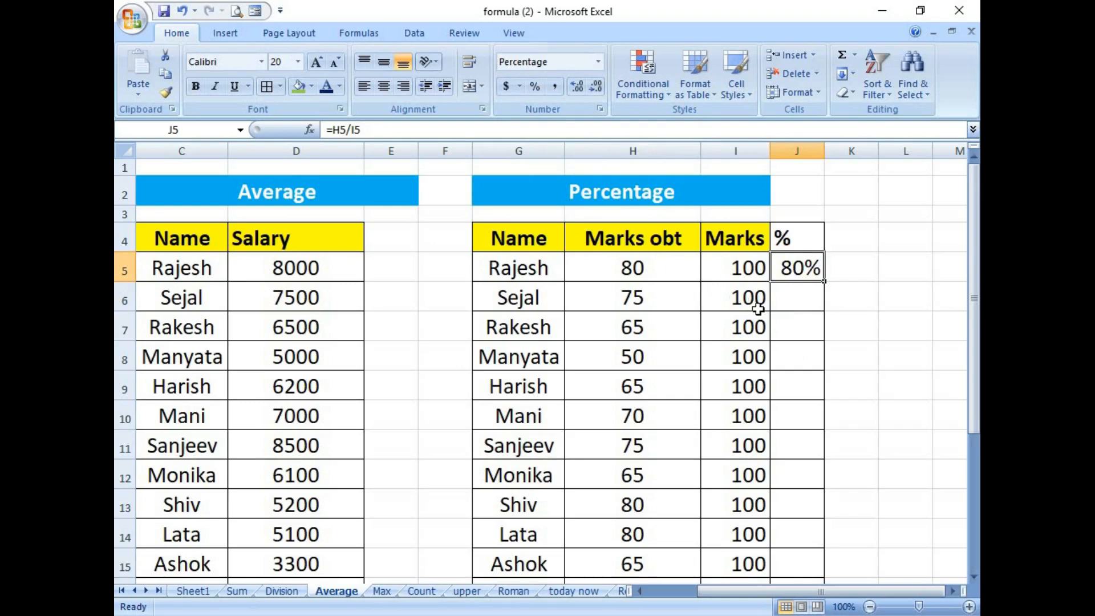
Step: Calculate the second student's percentage in J6 by entering the formula =H6/I6*100
{"action": "left_click", "coordinate": [783, 301]}
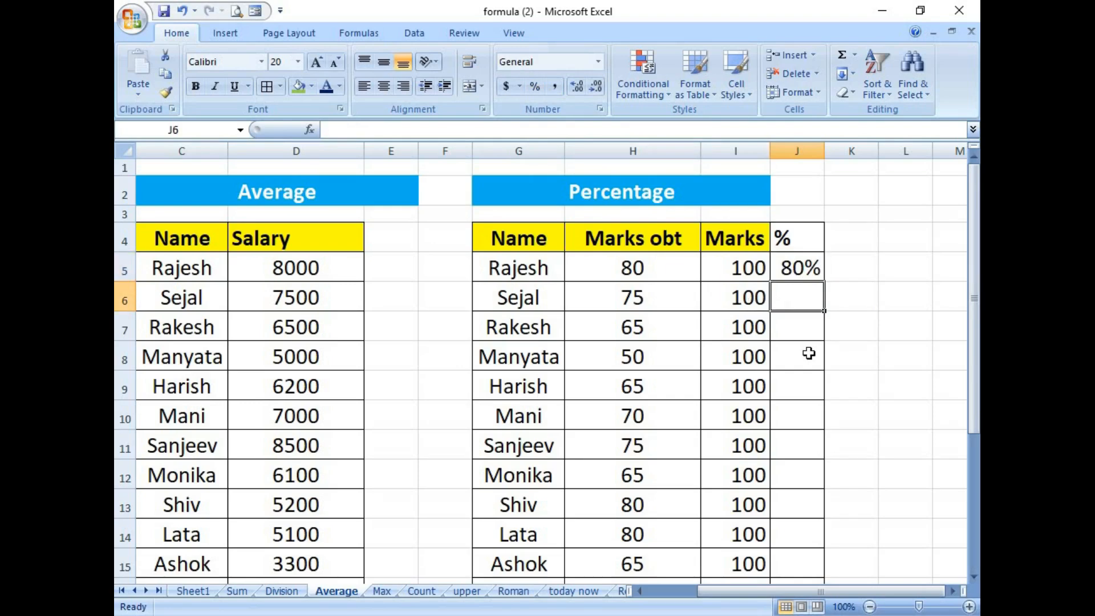
{"action": "type", "text": "="}
{"action": "left_click", "coordinate": [656, 302]}
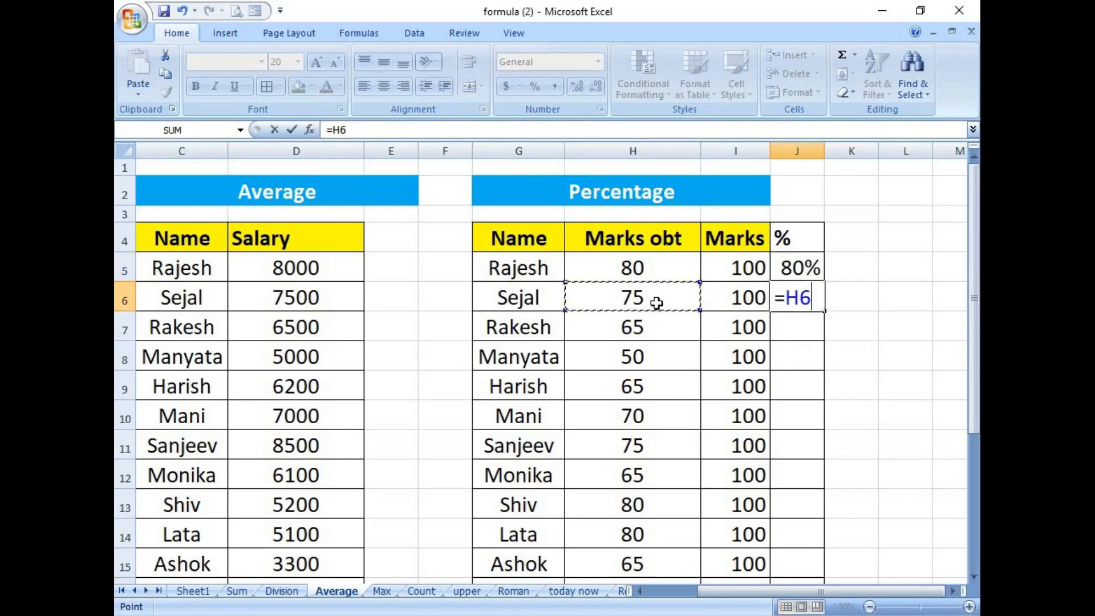
{"action": "type", "text": "/"}
{"action": "left_click", "coordinate": [739, 298]}
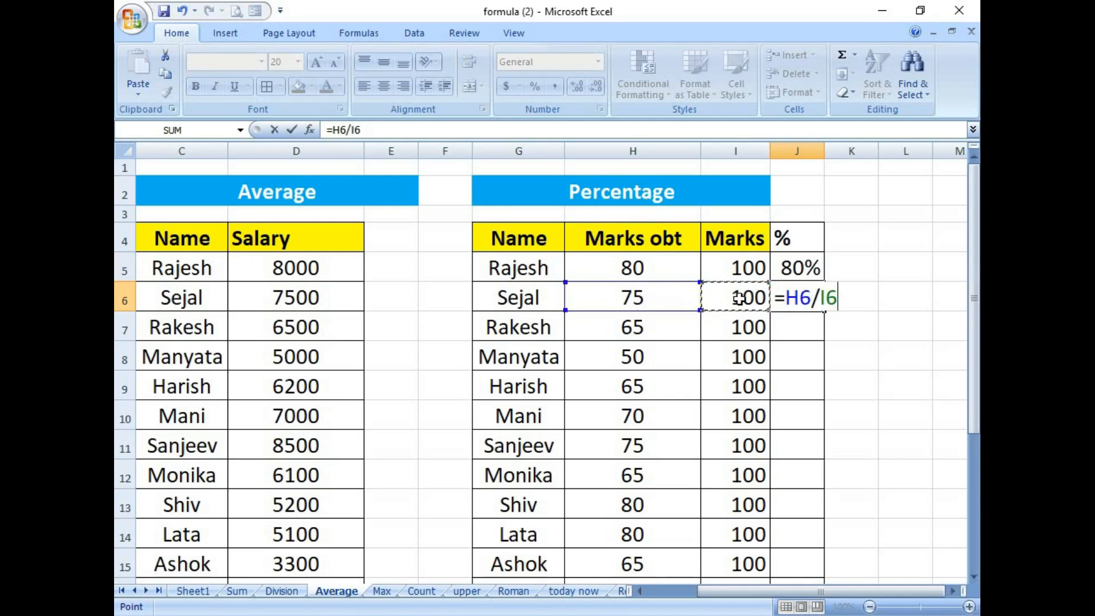
{"action": "type", "text": "*"}
{"action": "type", "text": "100"}
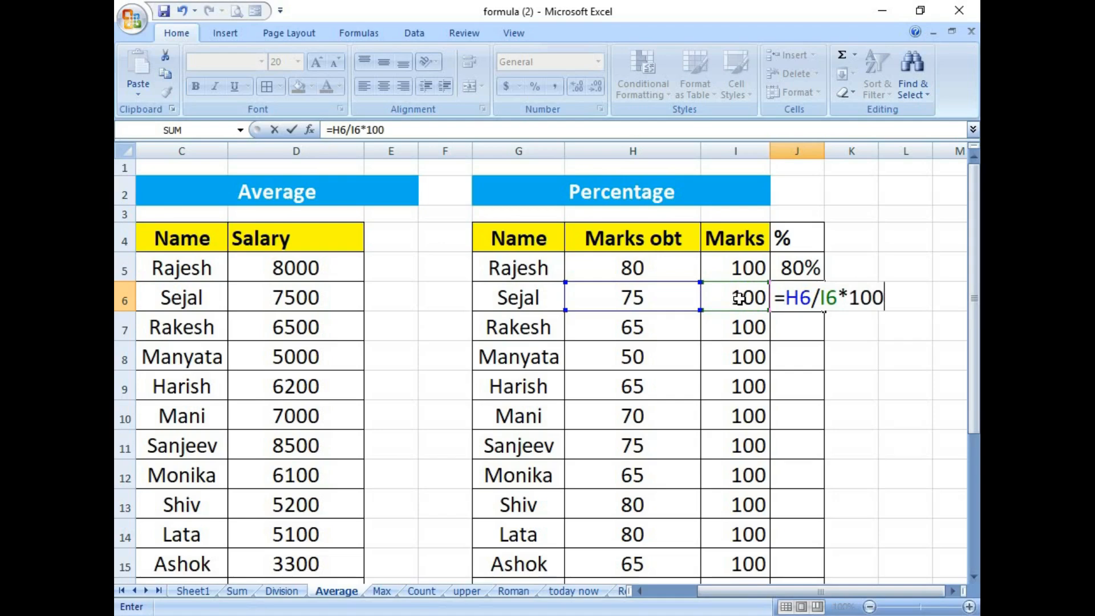
{"action": "key", "text": "Return"}
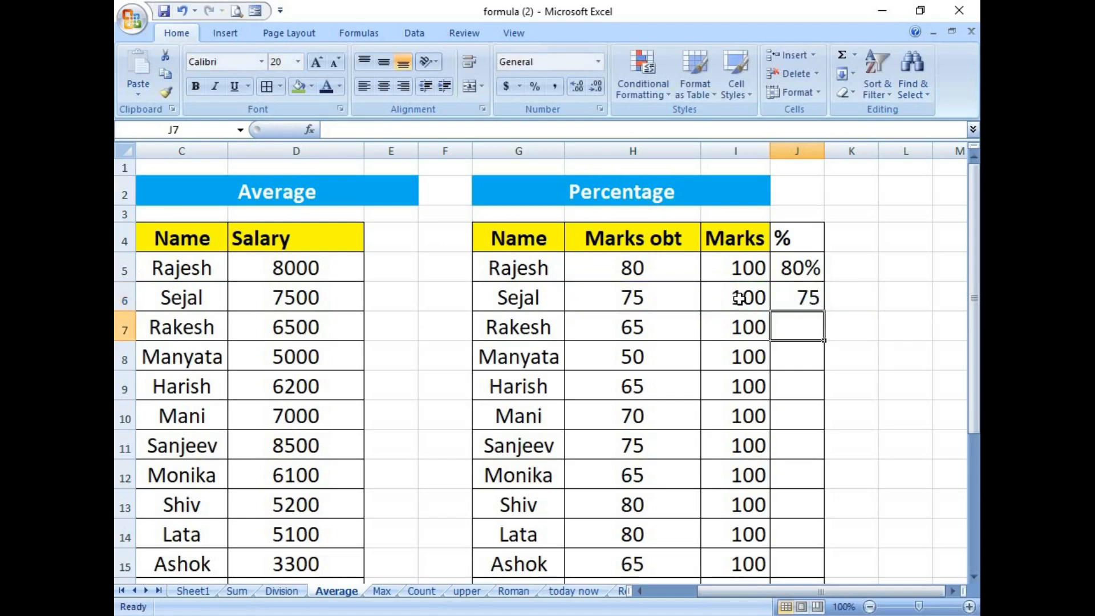
{"action": "left_click", "coordinate": [806, 298]}
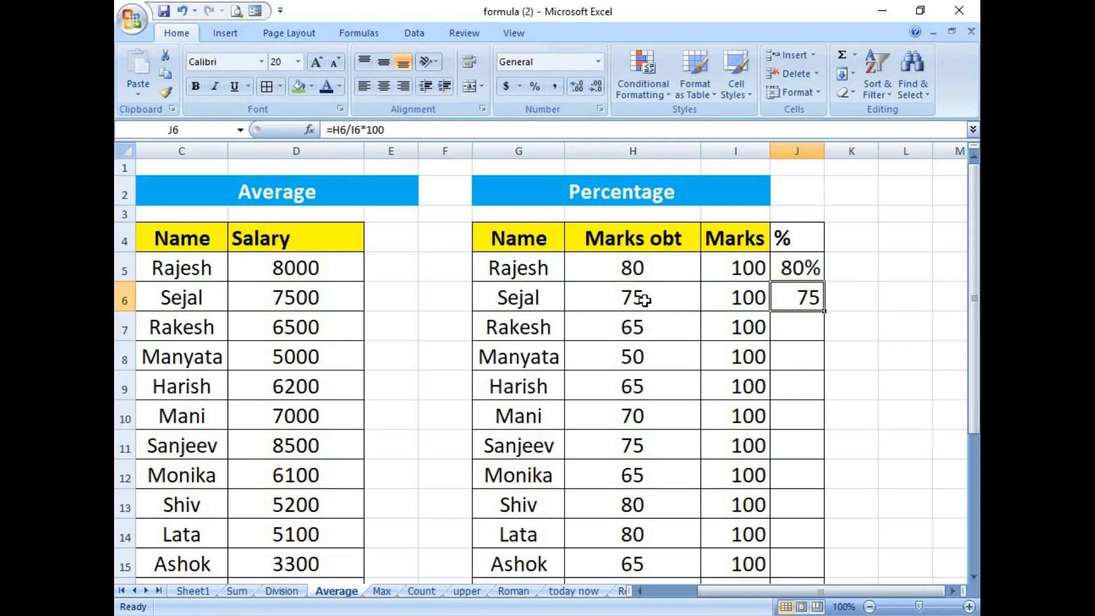
{"action": "scroll", "coordinate": [672, 317], "scroll_direction": "down", "scroll_amount": 1}
{"action": "scroll", "coordinate": [673, 318], "scroll_direction": "up", "scroll_amount": 1}
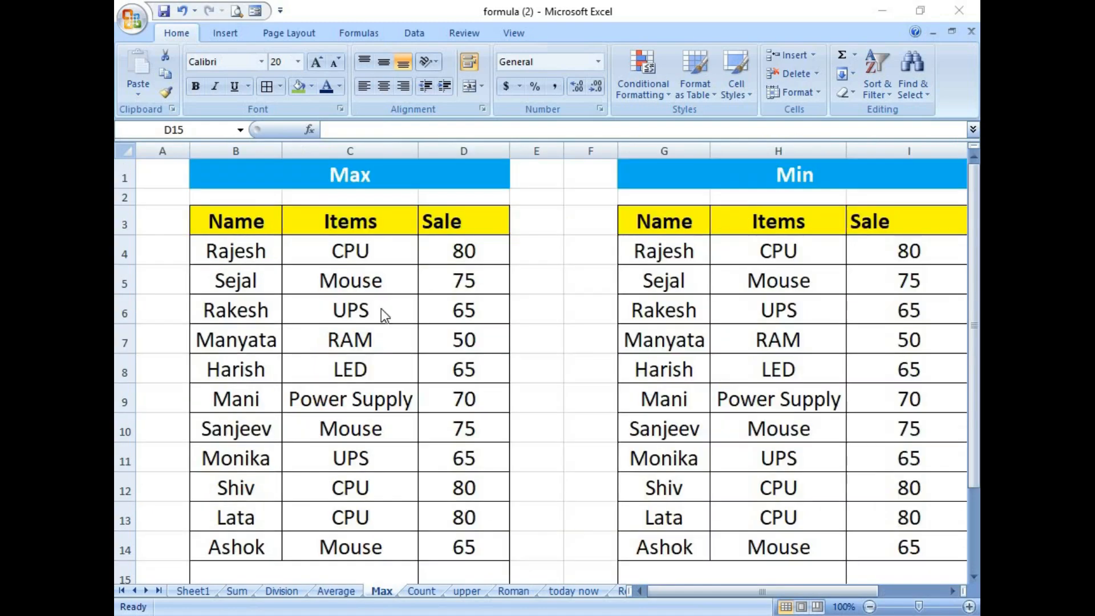
Step: On the Max sheet, find the highest Sale with =MAX(D4:D14) in D15 below the Max table and centre the result
{"action": "left_click", "coordinate": [367, 175]}
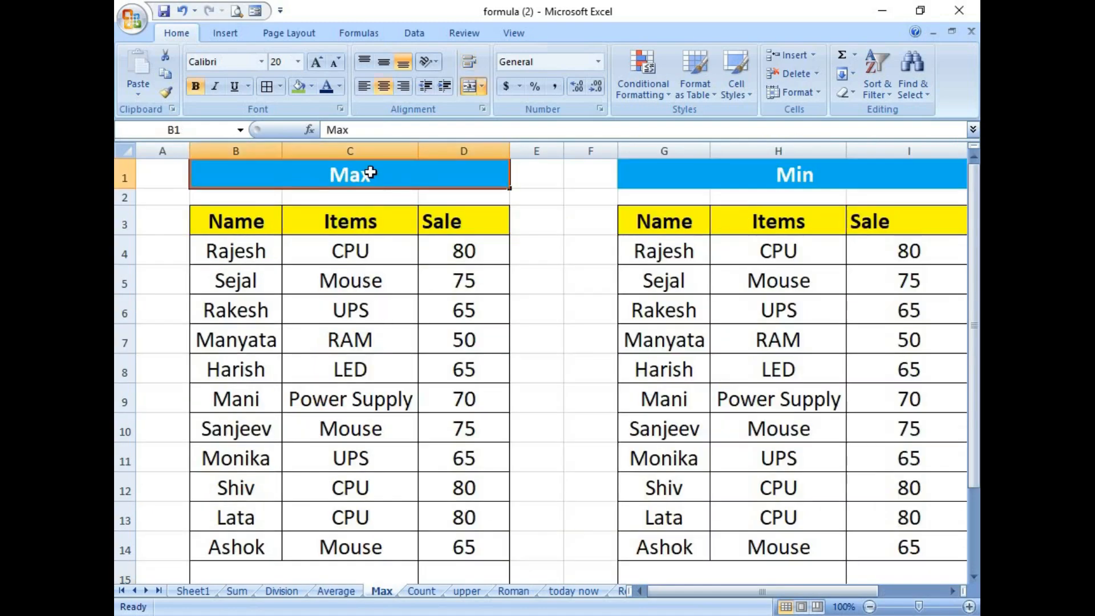
{"action": "left_click_drag", "start_coordinate": [236, 219], "coordinate": [455, 542]}
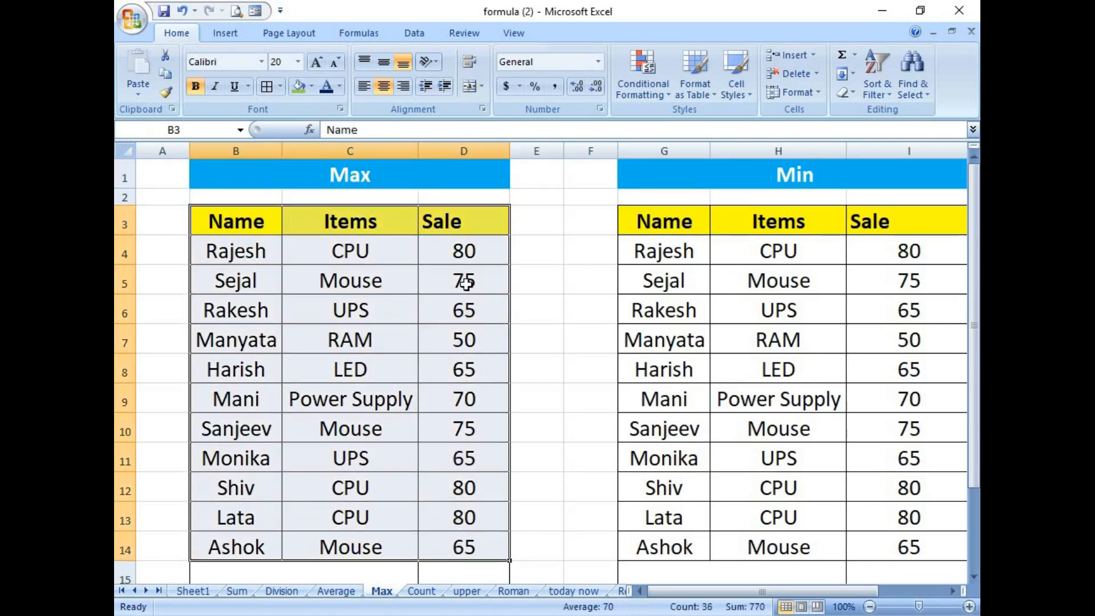
{"action": "left_click", "coordinate": [458, 571]}
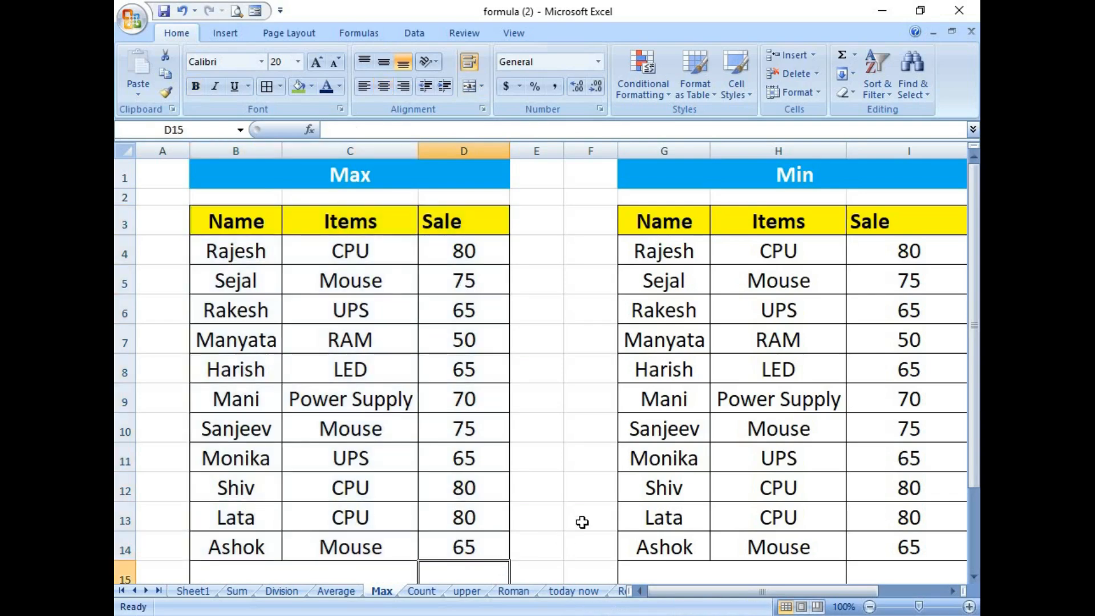
{"action": "scroll", "coordinate": [581, 521], "scroll_direction": "down", "scroll_amount": 1}
{"action": "scroll", "coordinate": [582, 522], "scroll_direction": "up", "scroll_amount": 1}
{"action": "type", "text": "="}
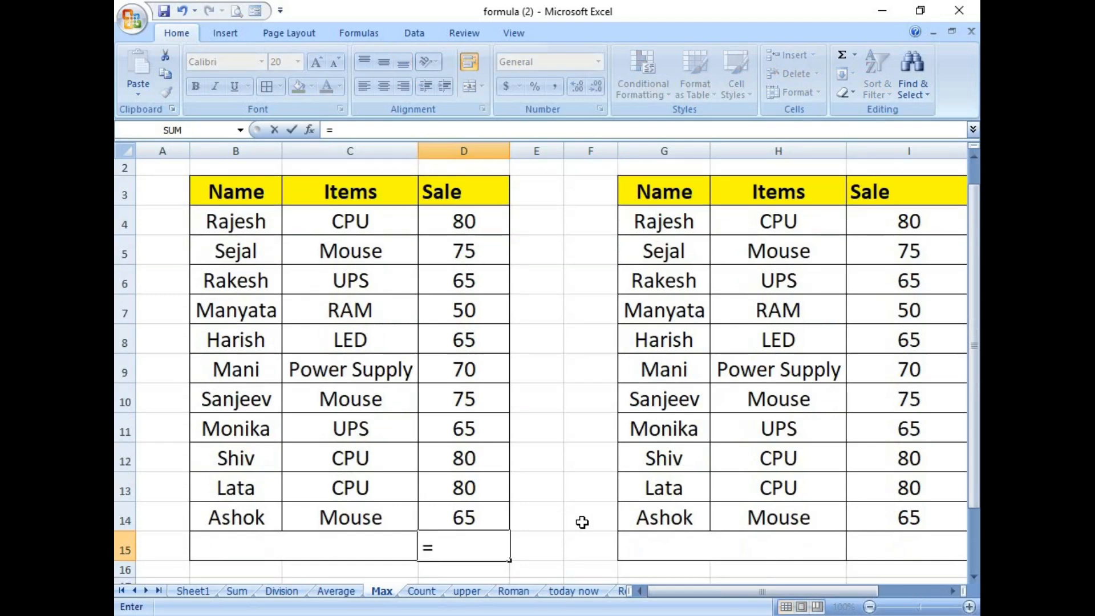
{"action": "type", "text": "max"}
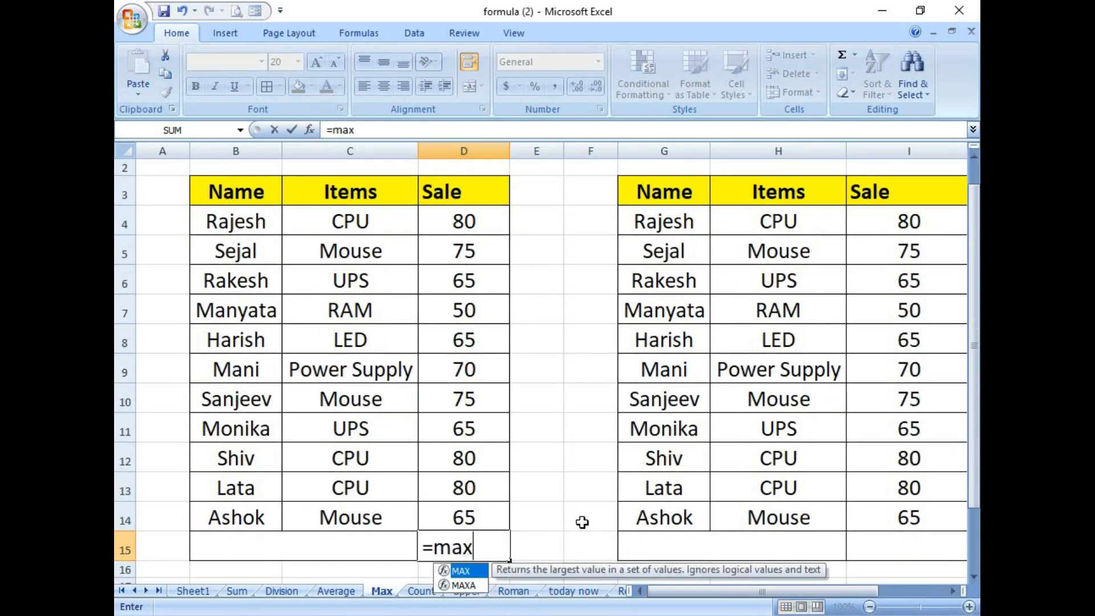
{"action": "type", "text": "("}
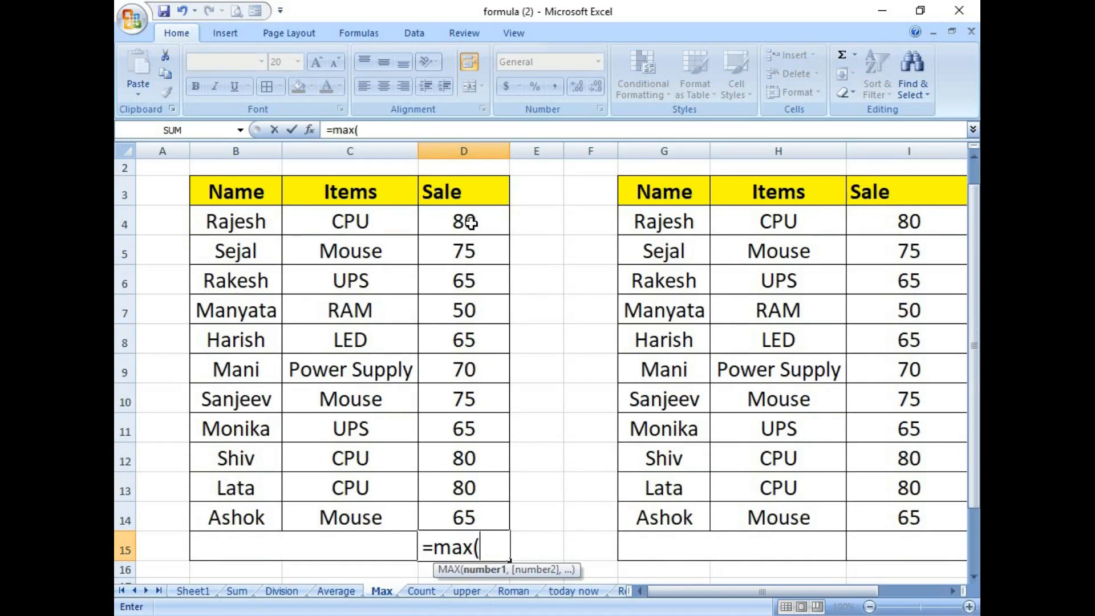
{"action": "left_click_drag", "start_coordinate": [474, 215], "coordinate": [472, 516]}
{"action": "type", "text": ")"}
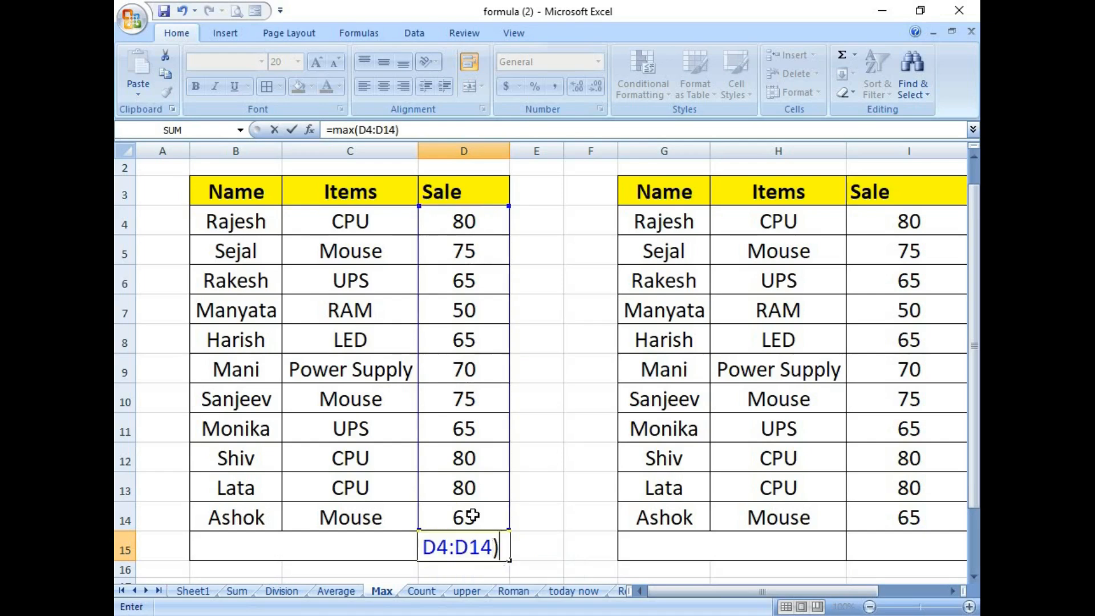
{"action": "key", "text": "Return"}
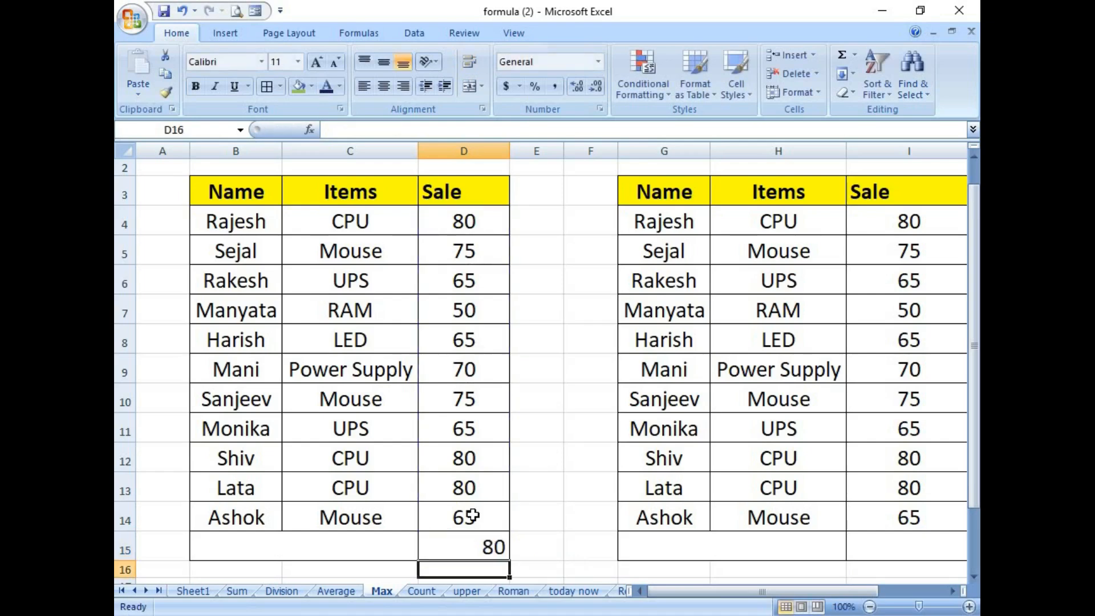
{"action": "left_click", "coordinate": [471, 548]}
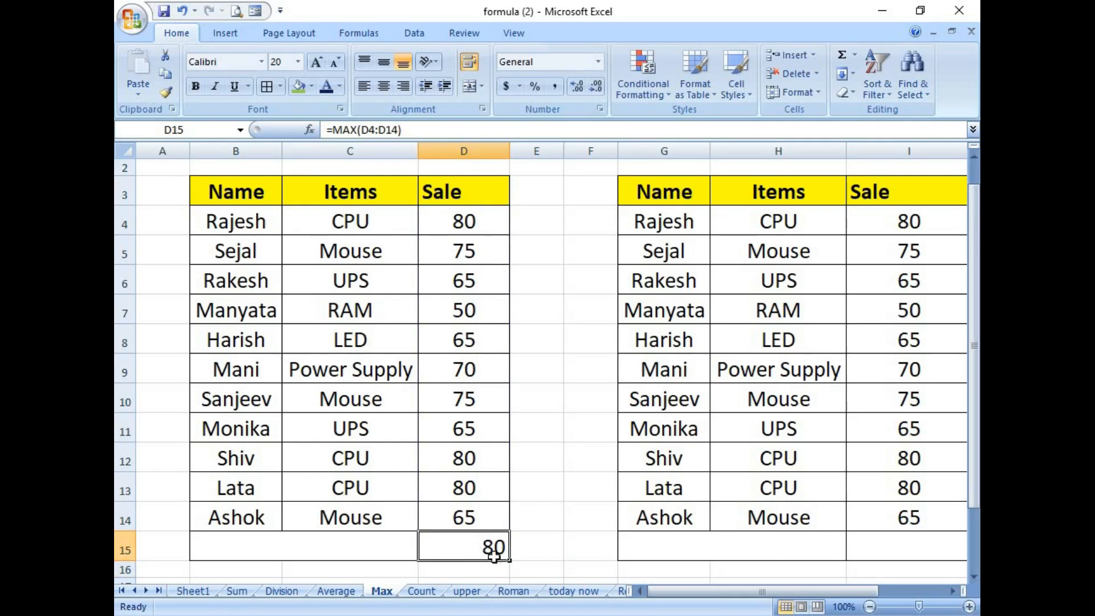
{"action": "left_click", "coordinate": [384, 86]}
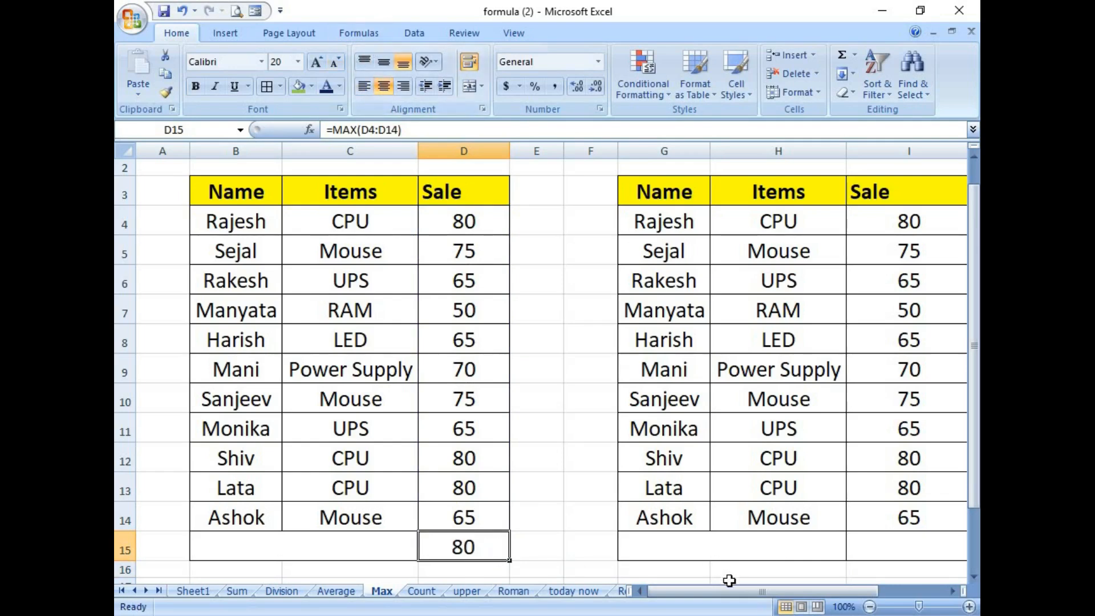
Step: Find the lowest Sale of the Min table by entering =MIN(I4:I14) in I15 below its Sale column
{"action": "left_click_drag", "start_coordinate": [725, 592], "coordinate": [786, 595]}
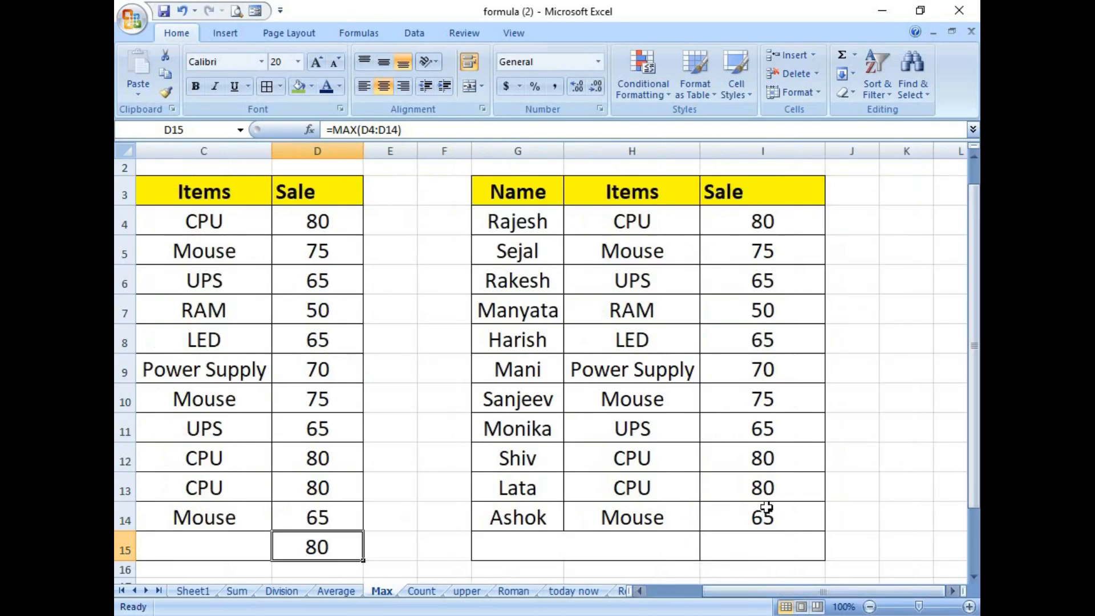
{"action": "scroll", "coordinate": [766, 507], "scroll_direction": "up", "scroll_amount": 1}
{"action": "scroll", "coordinate": [765, 506], "scroll_direction": "down", "scroll_amount": 1}
{"action": "scroll", "coordinate": [766, 507], "scroll_direction": "up", "scroll_amount": 1}
{"action": "scroll", "coordinate": [766, 507], "scroll_direction": "down", "scroll_amount": 1}
{"action": "left_click", "coordinate": [751, 504]}
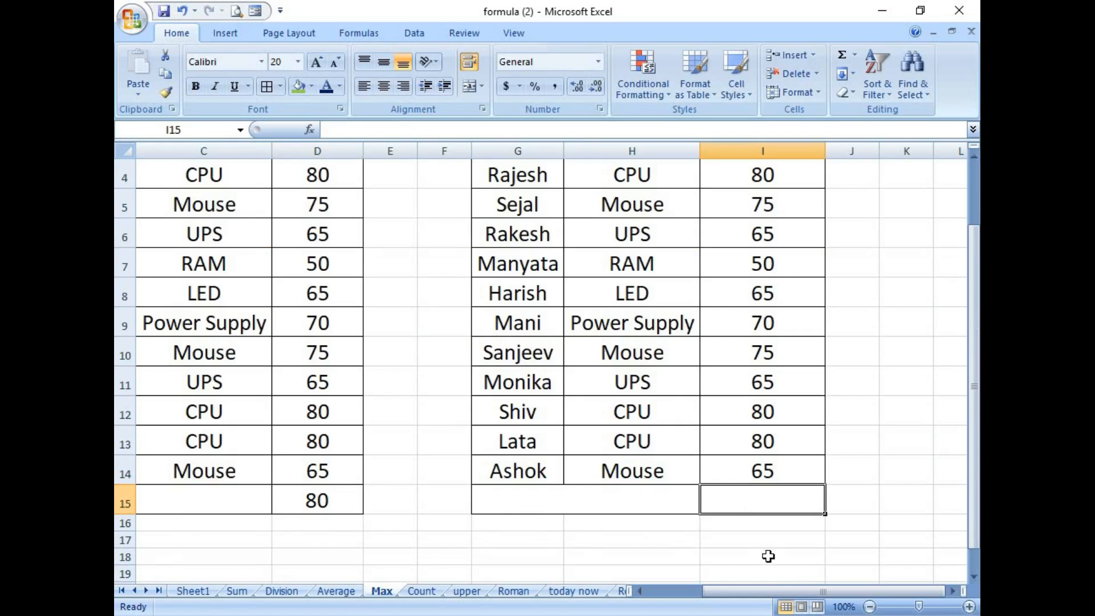
{"action": "type", "text": "=min"}
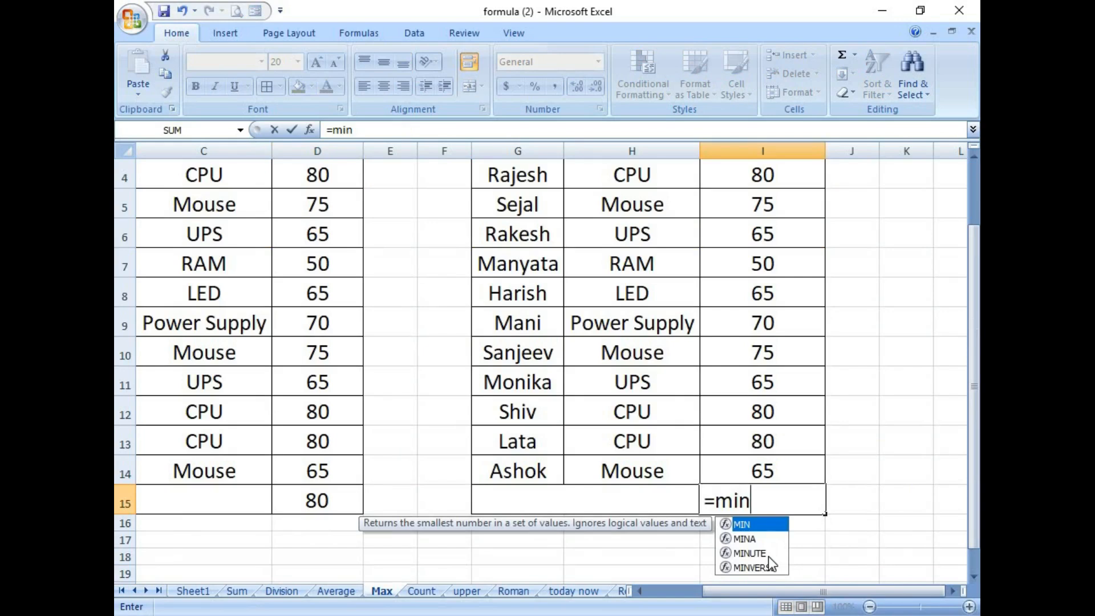
{"action": "type", "text": "("}
{"action": "scroll", "coordinate": [768, 556], "scroll_direction": "up", "scroll_amount": 1}
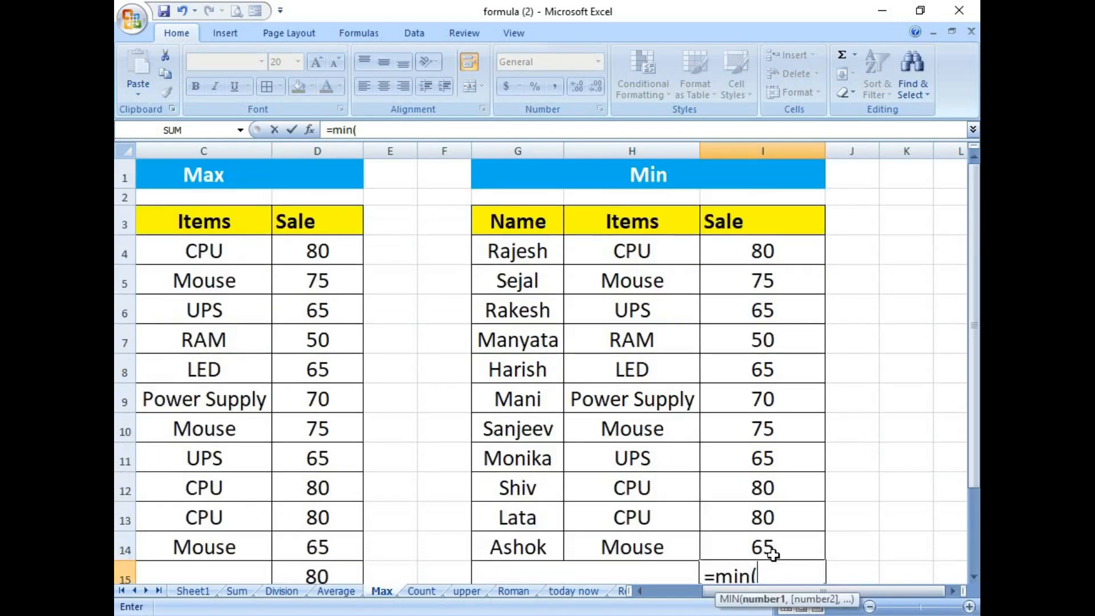
{"action": "left_click_drag", "start_coordinate": [781, 256], "coordinate": [786, 547]}
{"action": "type", "text": ")"}
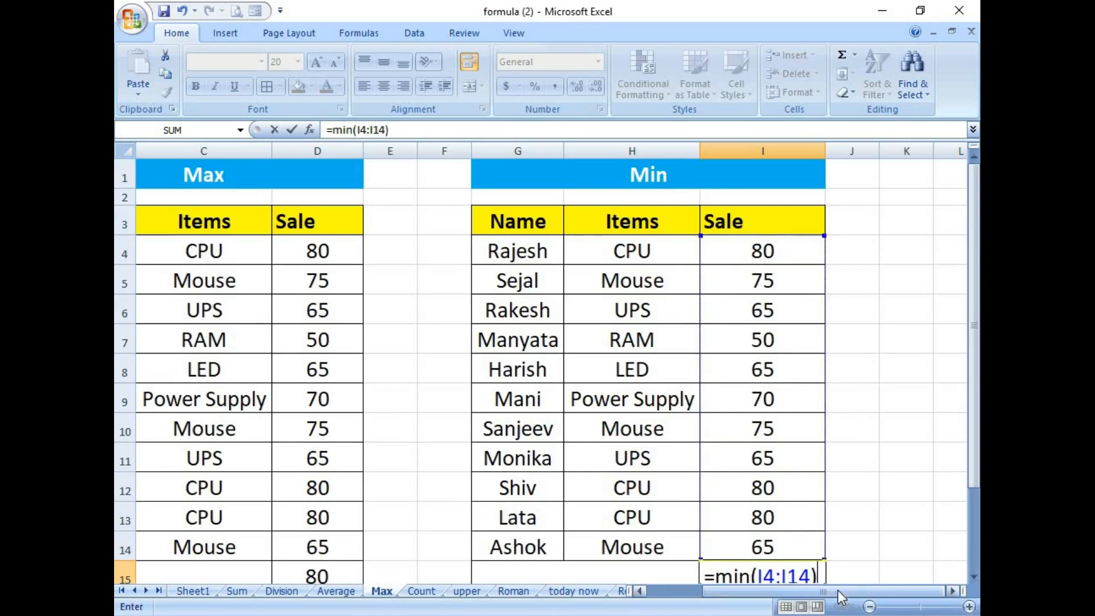
{"action": "key", "text": "Return"}
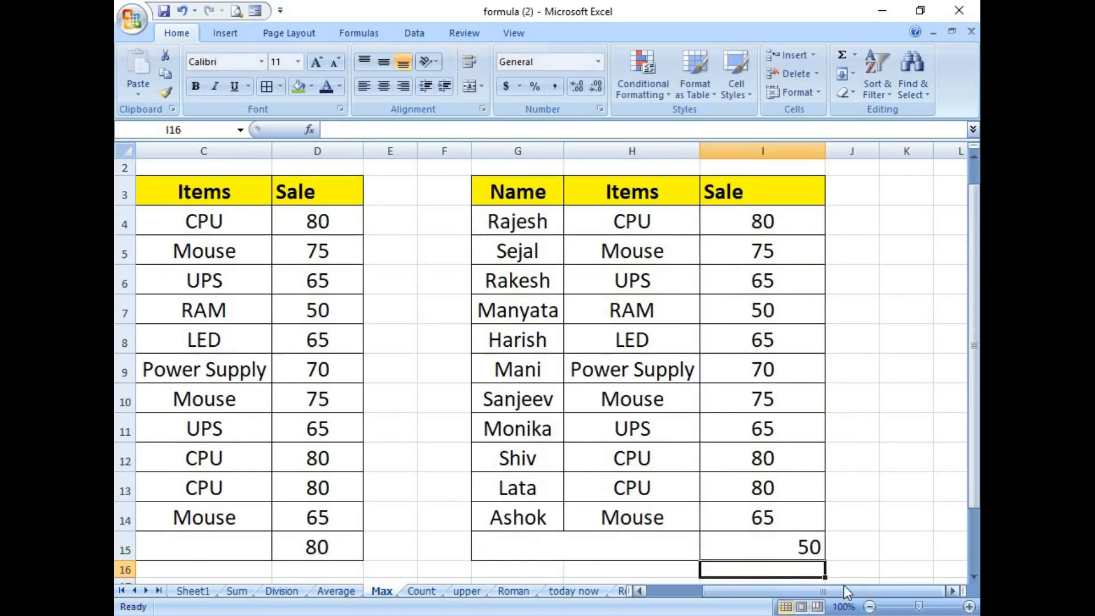
Step: Centre the MIN result horizontally in I15
{"action": "left_click", "coordinate": [774, 546]}
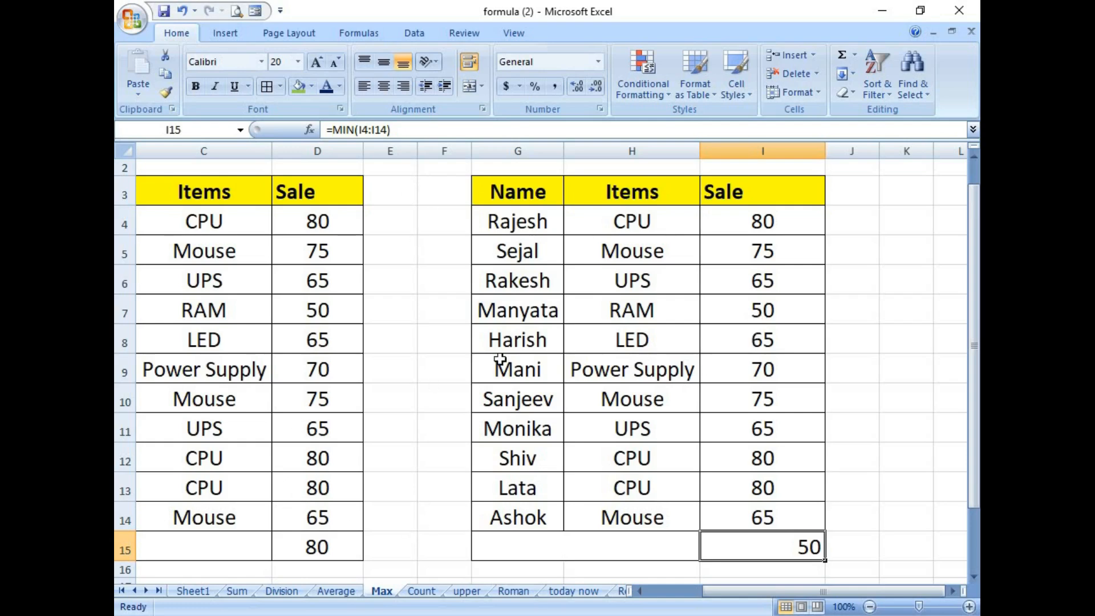
{"action": "left_click", "coordinate": [385, 88]}
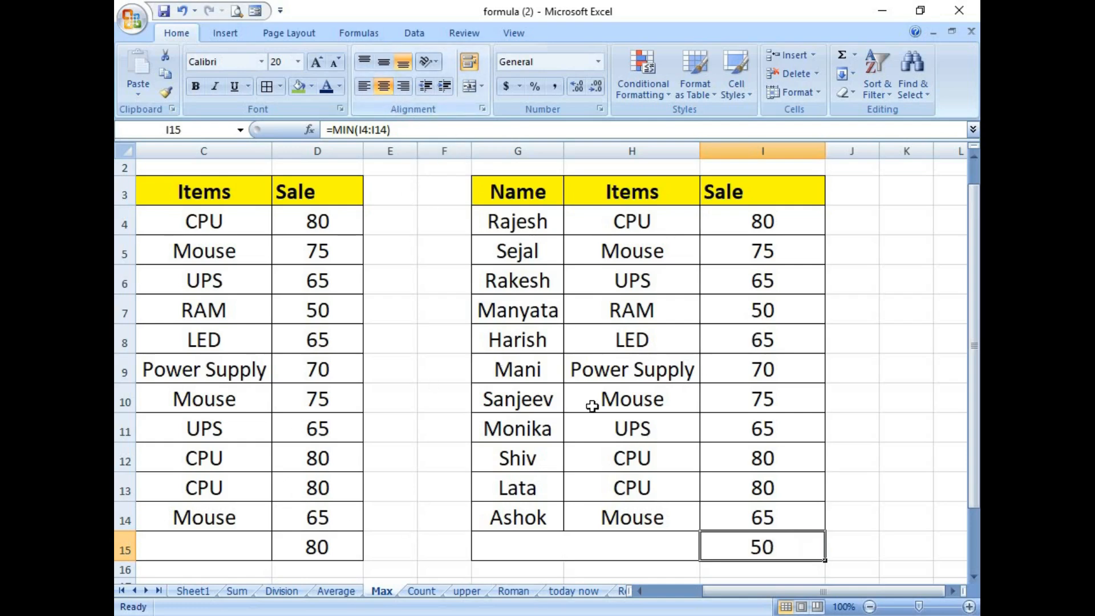
{"action": "scroll", "coordinate": [661, 531], "scroll_direction": "up", "scroll_amount": 1}
{"action": "left_click_drag", "start_coordinate": [740, 594], "coordinate": [663, 594]}
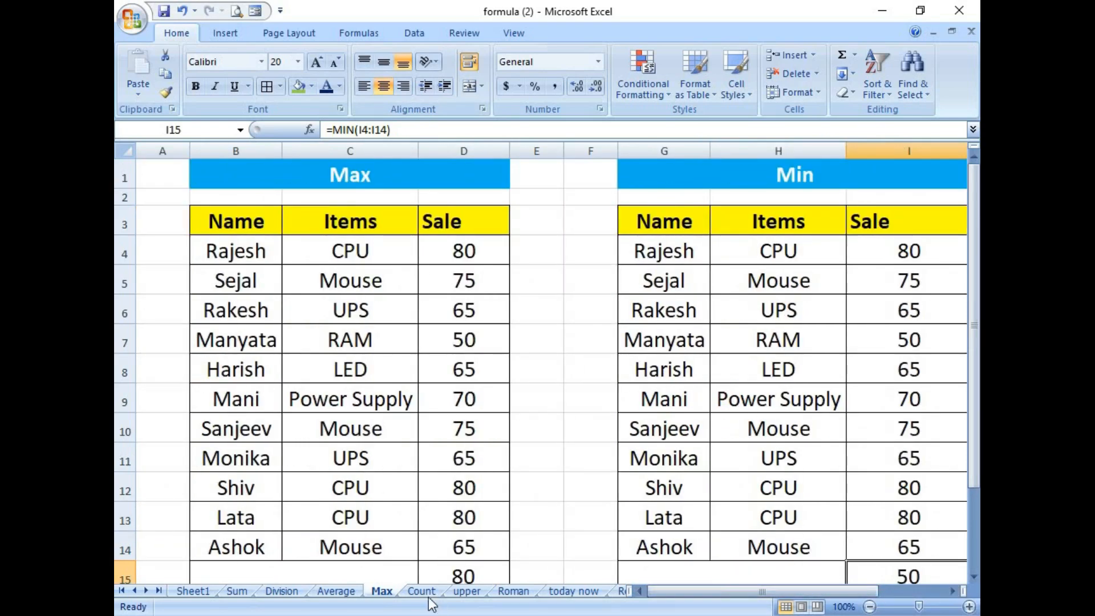
Step: On the Roman sheet, enter =ROMAN(C5) in D5 and fill the formula down the Roman No column
{"action": "left_click", "coordinate": [513, 591]}
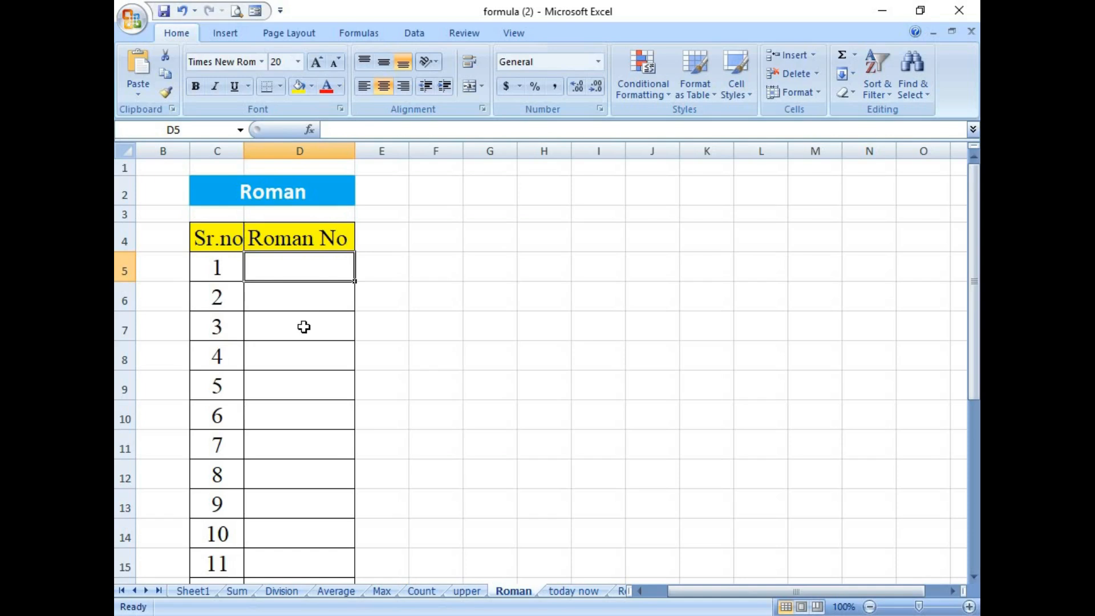
{"action": "type", "text": "=r"}
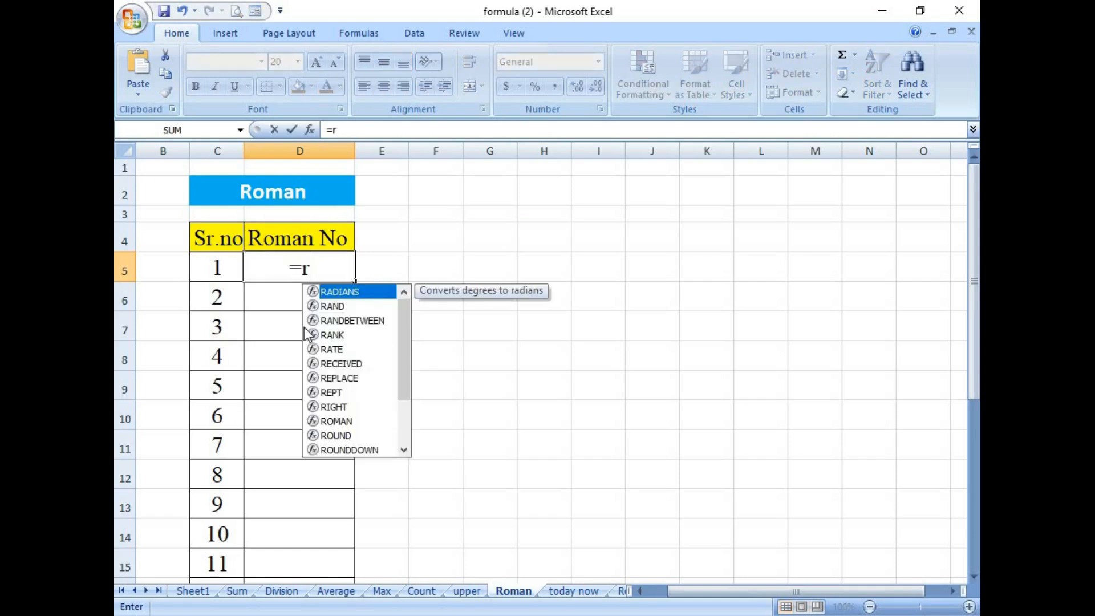
{"action": "type", "text": "oma"}
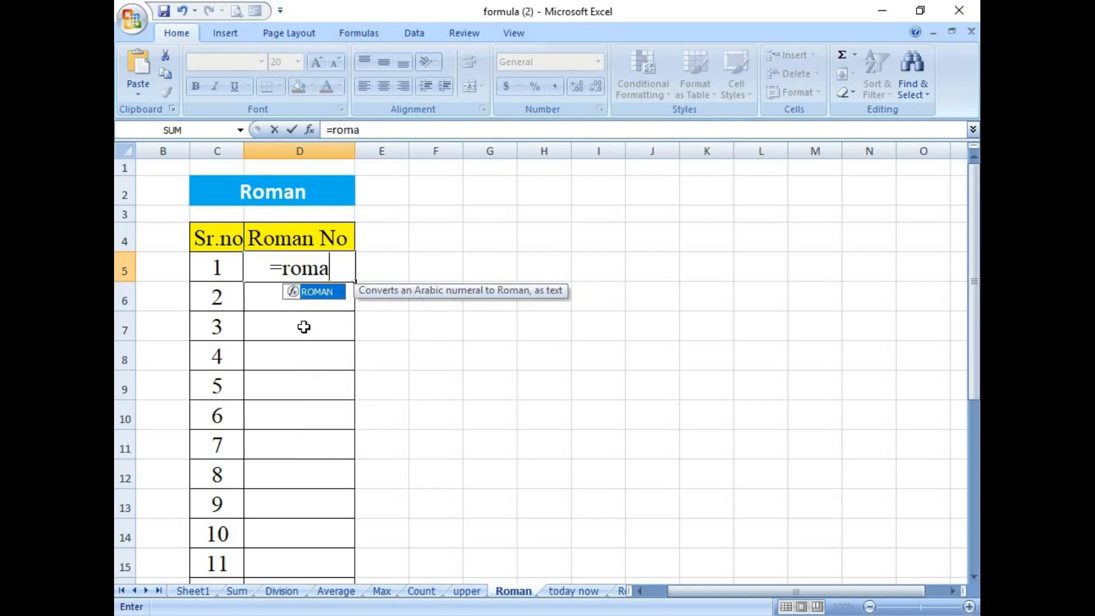
{"action": "type", "text": "n"}
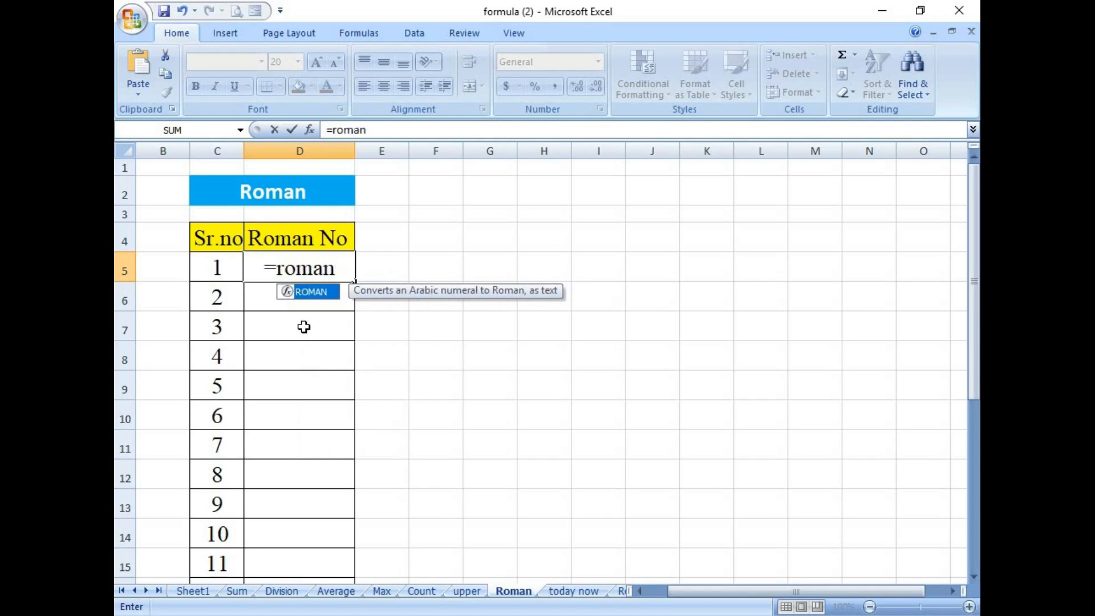
{"action": "type", "text": "("}
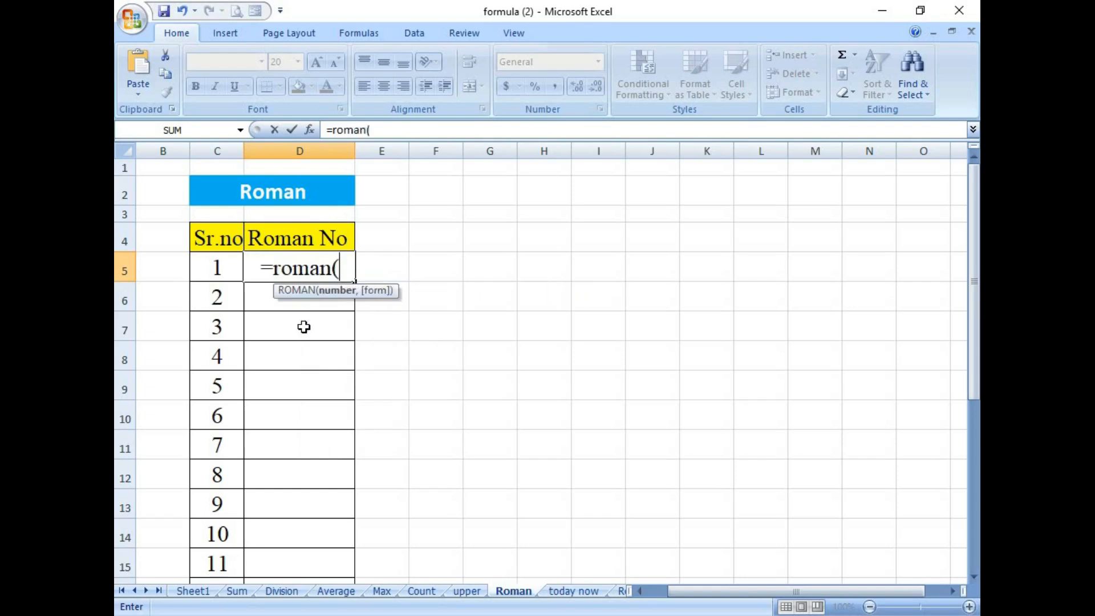
{"action": "left_click", "coordinate": [215, 276]}
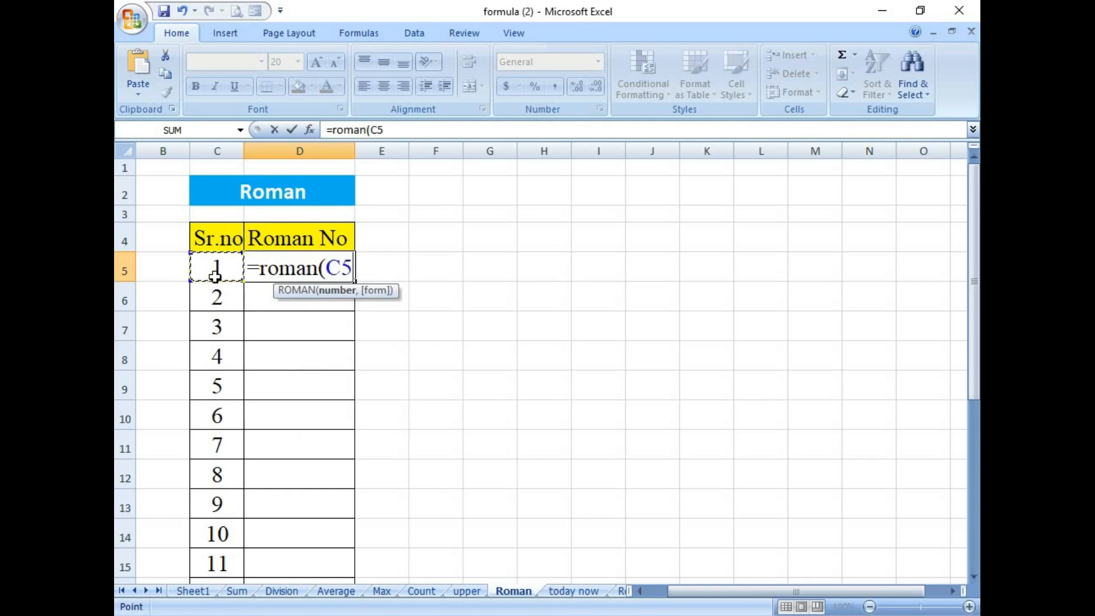
{"action": "type", "text": ")"}
{"action": "key", "text": "Return"}
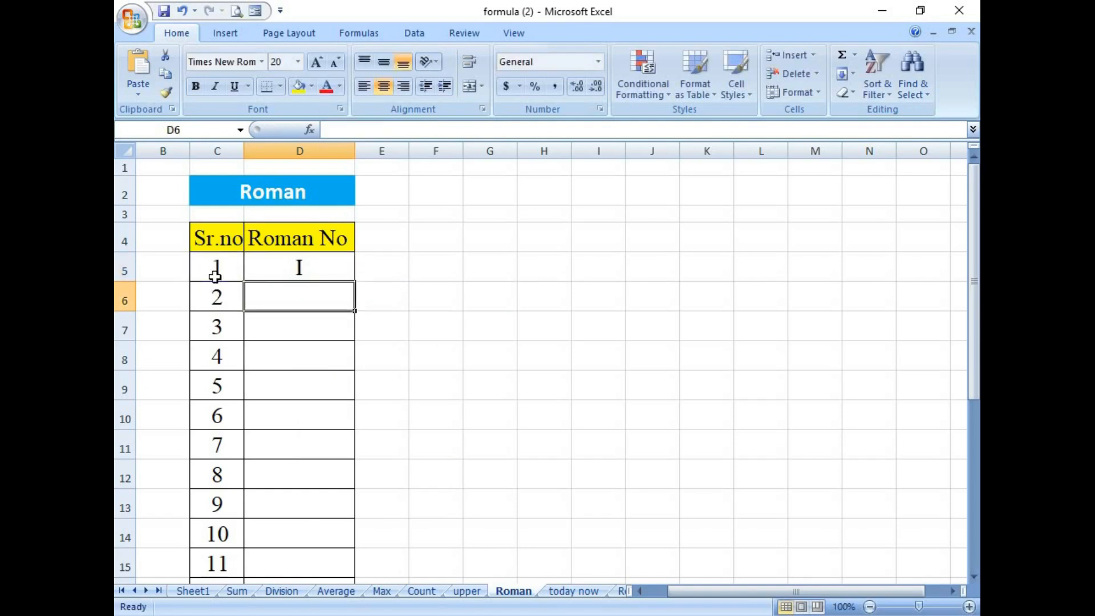
{"action": "left_click", "coordinate": [323, 269]}
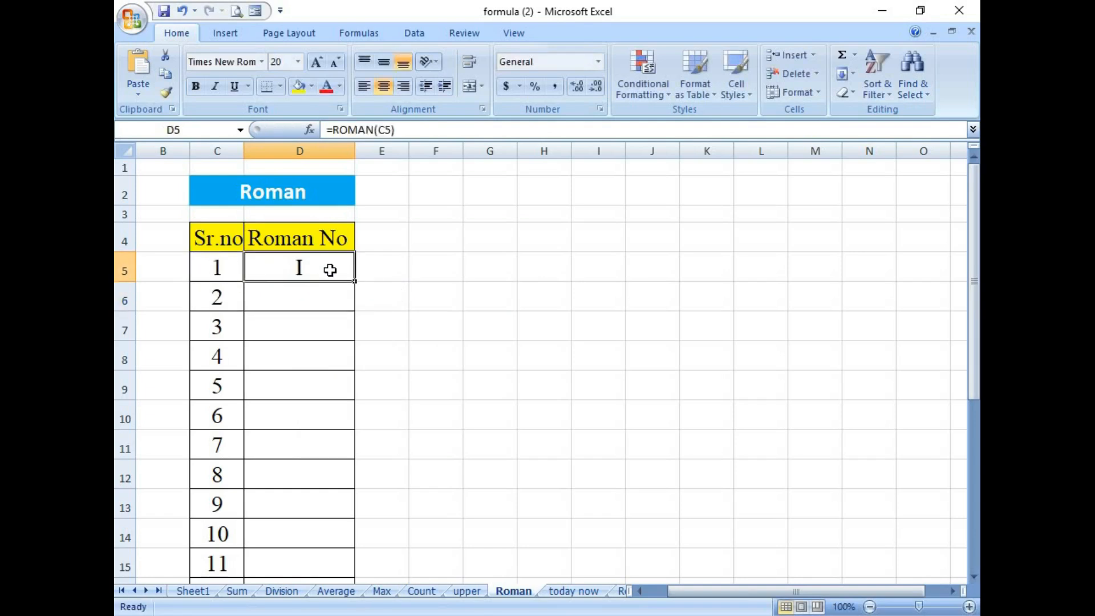
{"action": "double_click", "coordinate": [356, 281]}
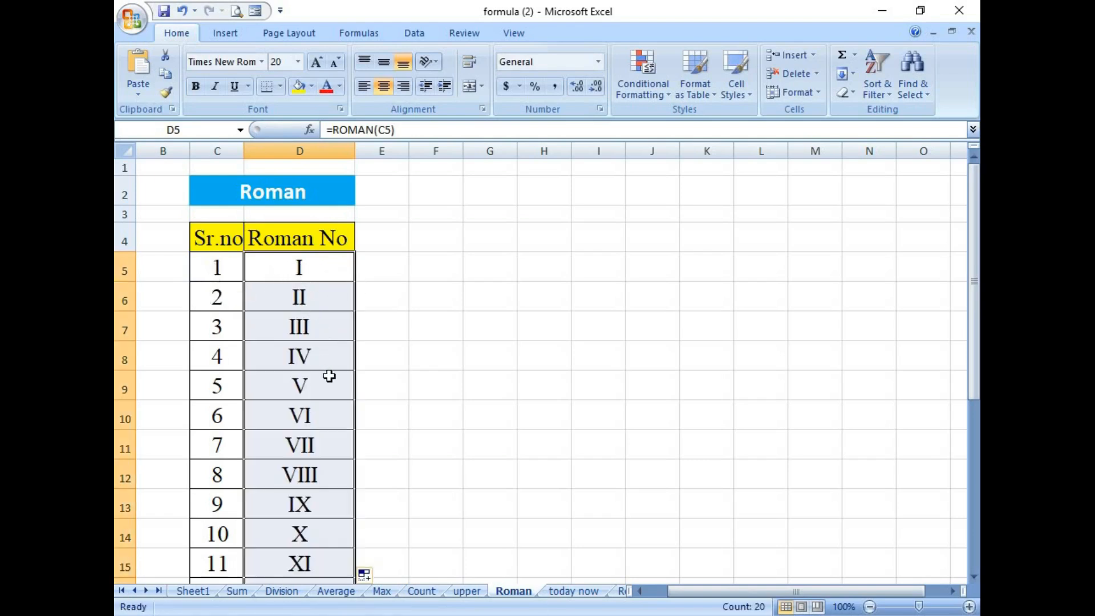
Step: On the today now sheet, insert the current date with =TODAY() in B4 under the Today heading
{"action": "left_click", "coordinate": [581, 590]}
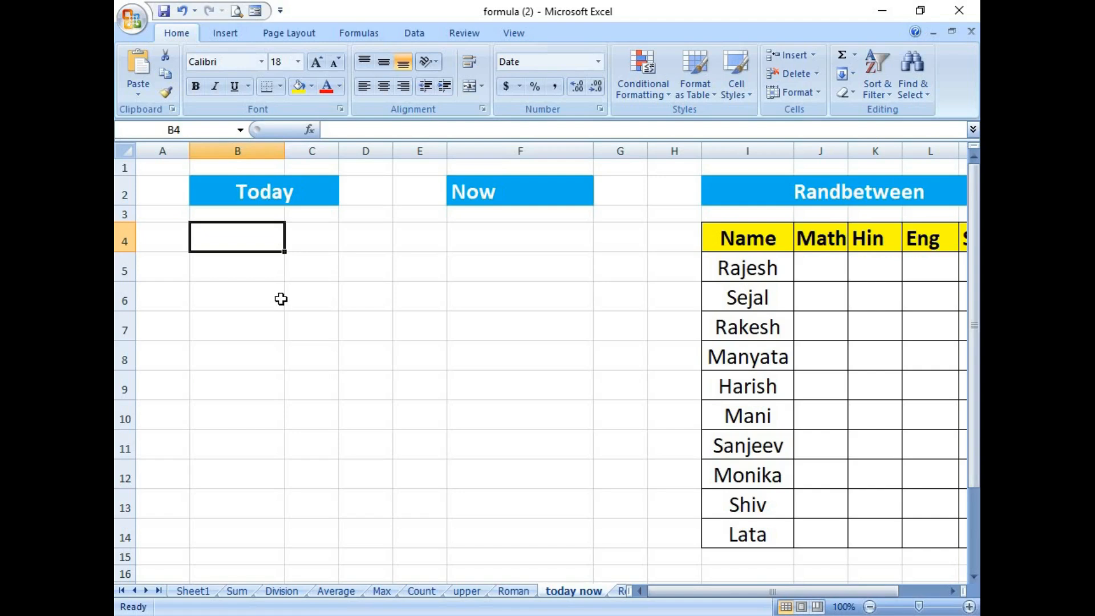
{"action": "type", "text": "="}
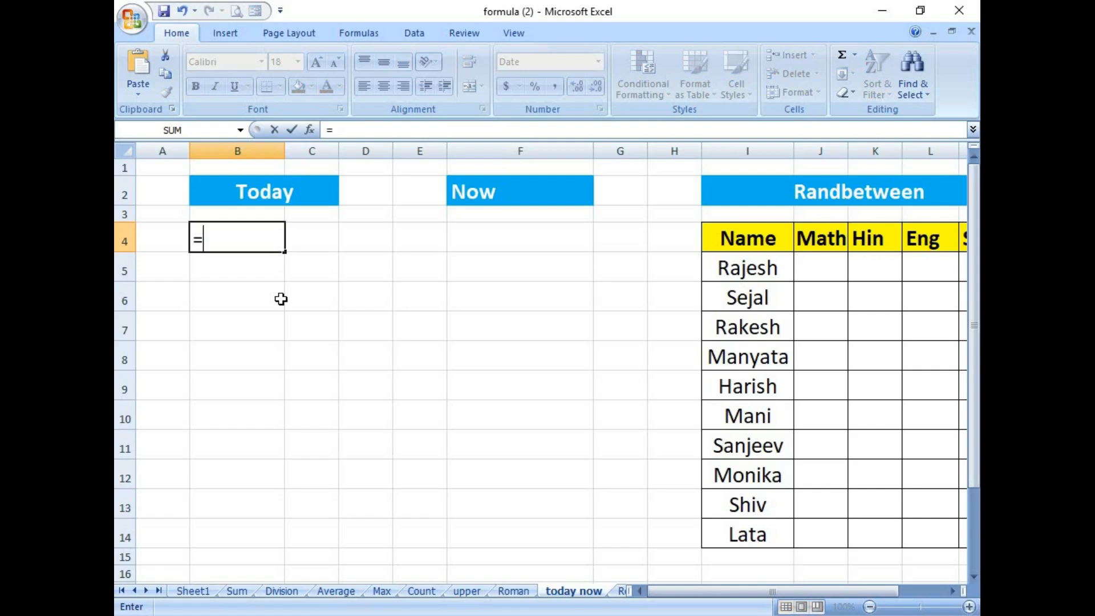
{"action": "type", "text": "today()"}
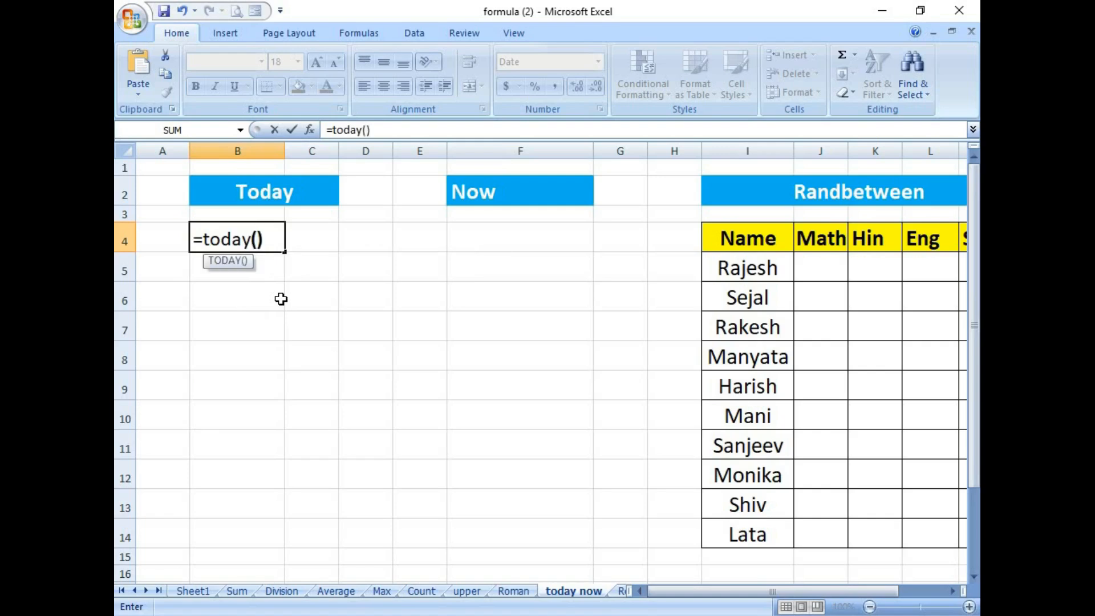
{"action": "key", "text": "Return"}
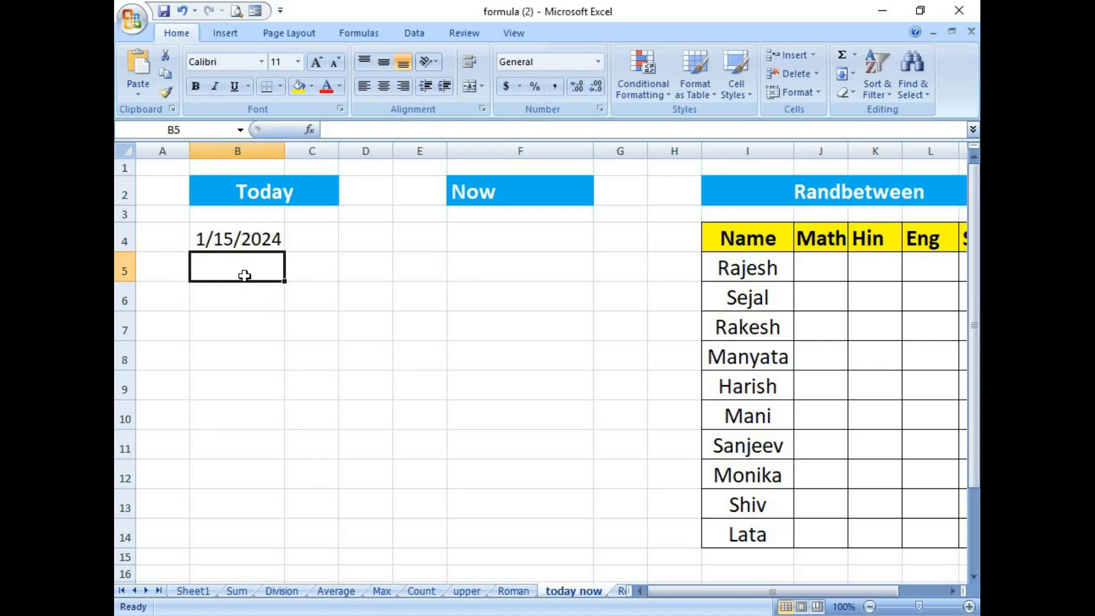
{"action": "left_click", "coordinate": [254, 235]}
Step: Insert the current date and time with =NOW() in F4 under the Now heading
{"action": "left_click", "coordinate": [481, 240]}
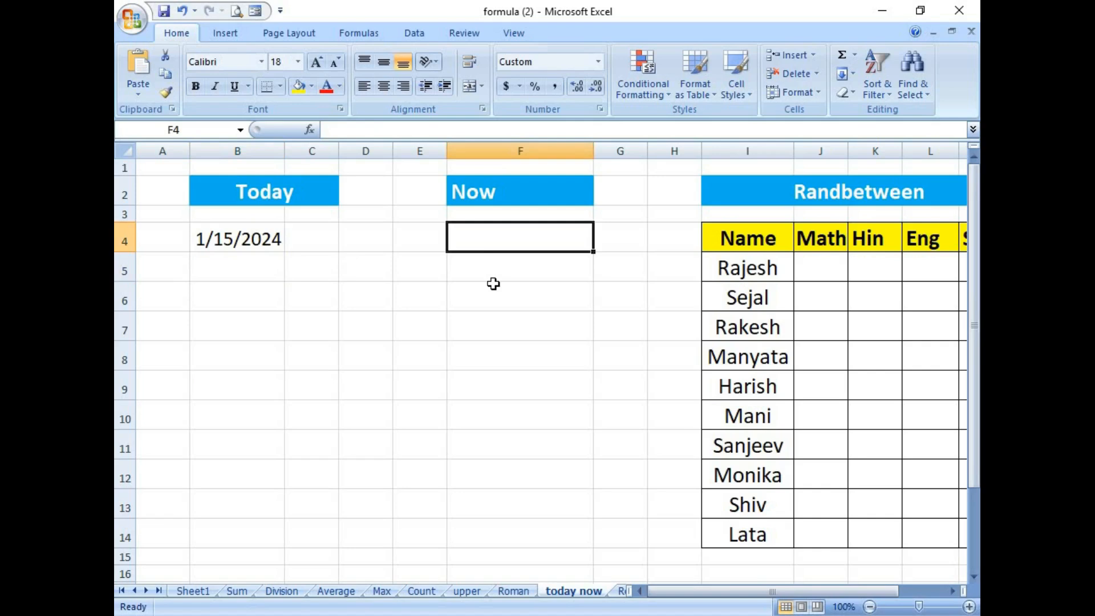
{"action": "type", "text": "="}
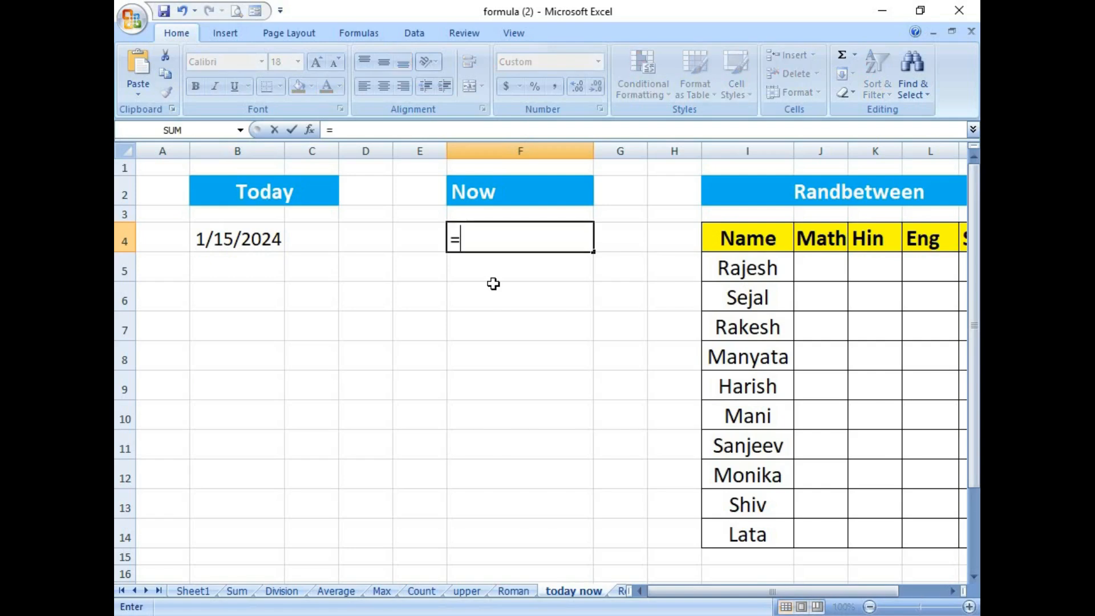
{"action": "type", "text": "no"}
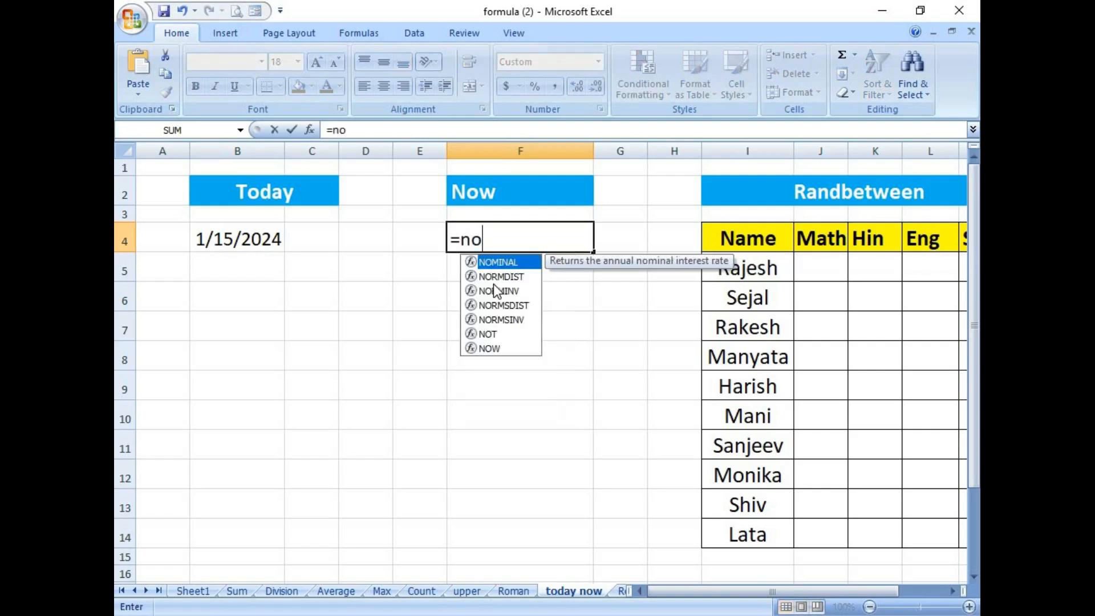
{"action": "type", "text": "w()"}
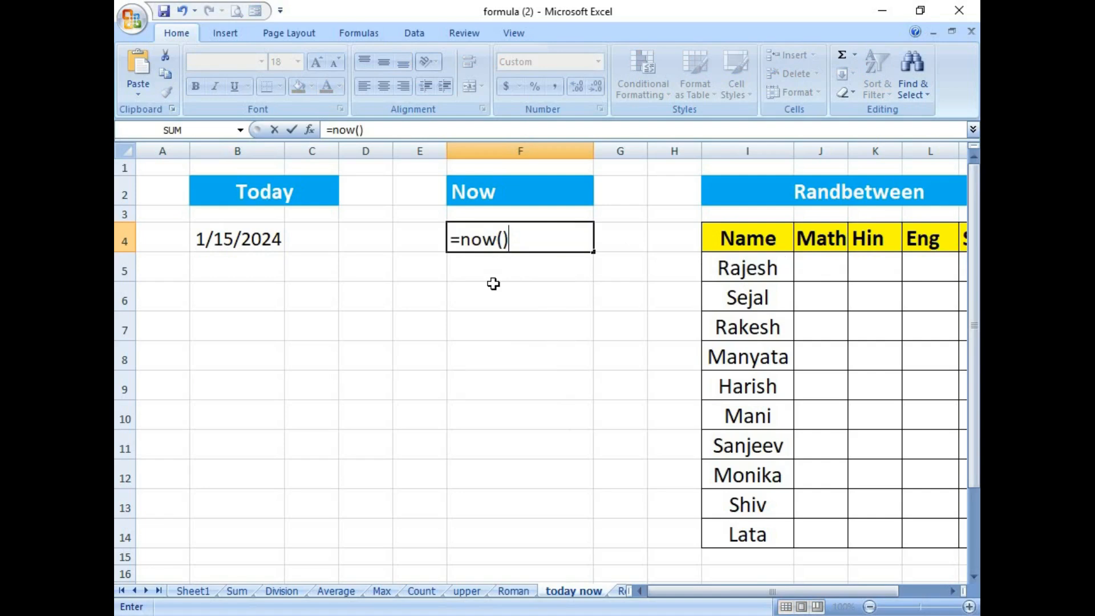
{"action": "key", "text": "Return"}
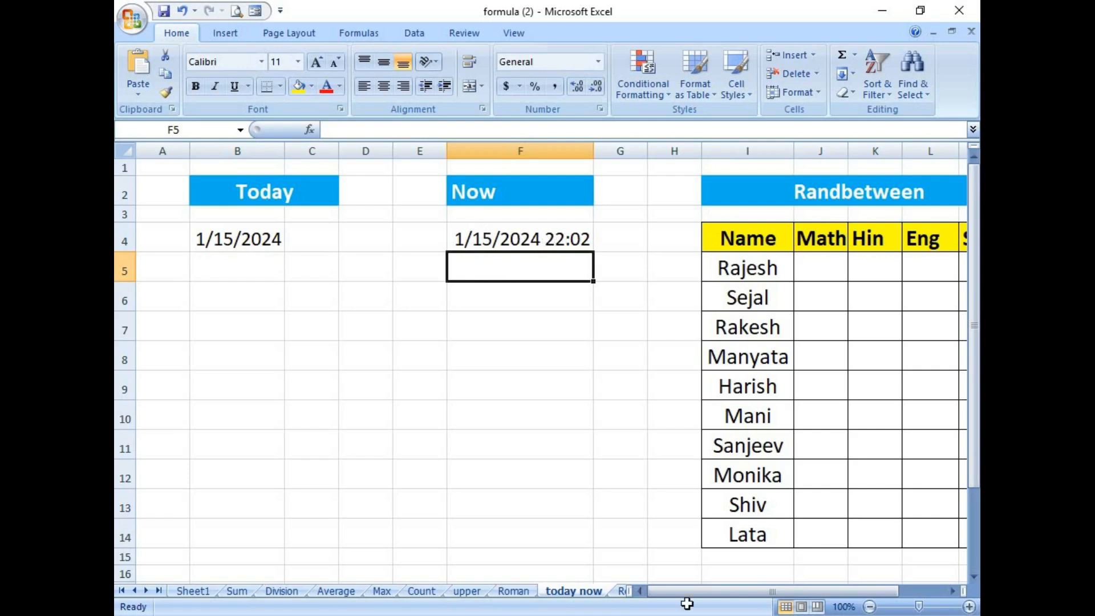
Step: Examine the Randbetween table's Name column and its empty Math, Hin, Eng and Sec mark columns
{"action": "left_click_drag", "start_coordinate": [692, 593], "coordinate": [729, 593]}
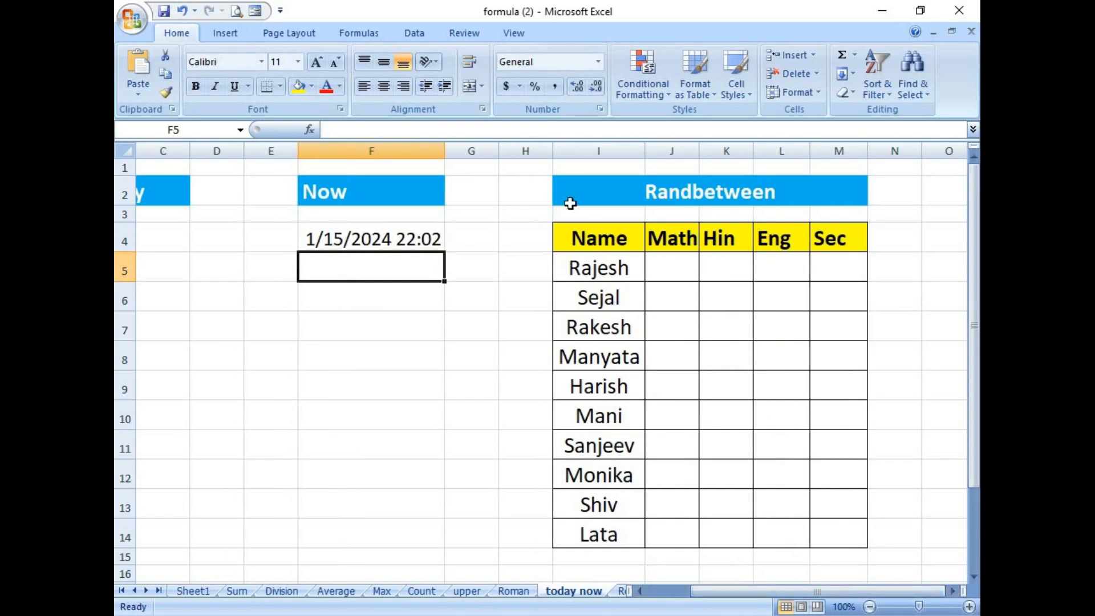
{"action": "left_click", "coordinate": [648, 197]}
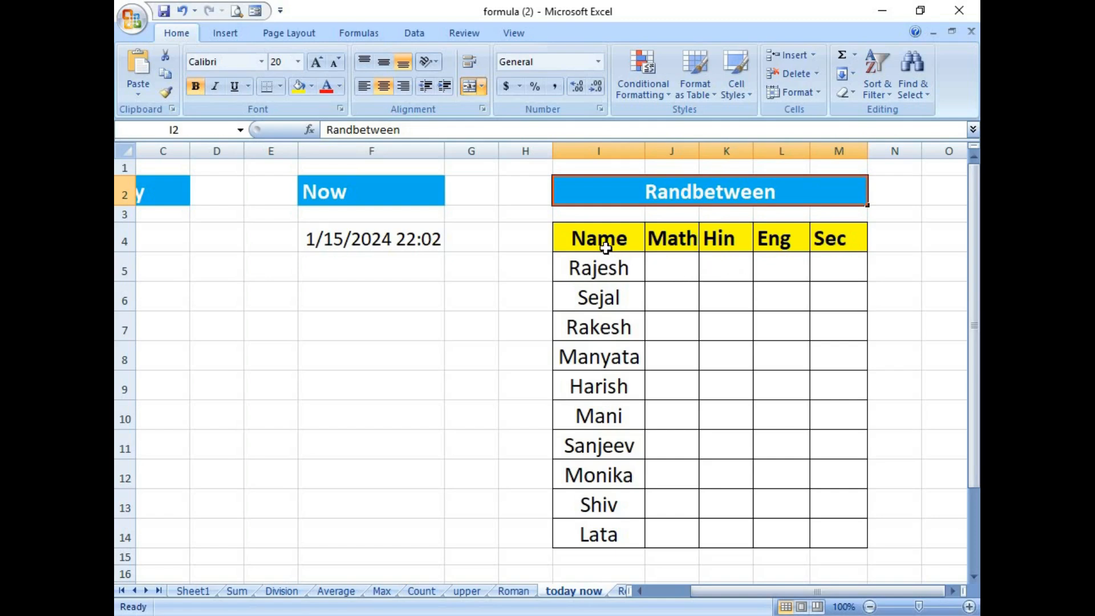
{"action": "left_click_drag", "start_coordinate": [603, 241], "coordinate": [593, 534]}
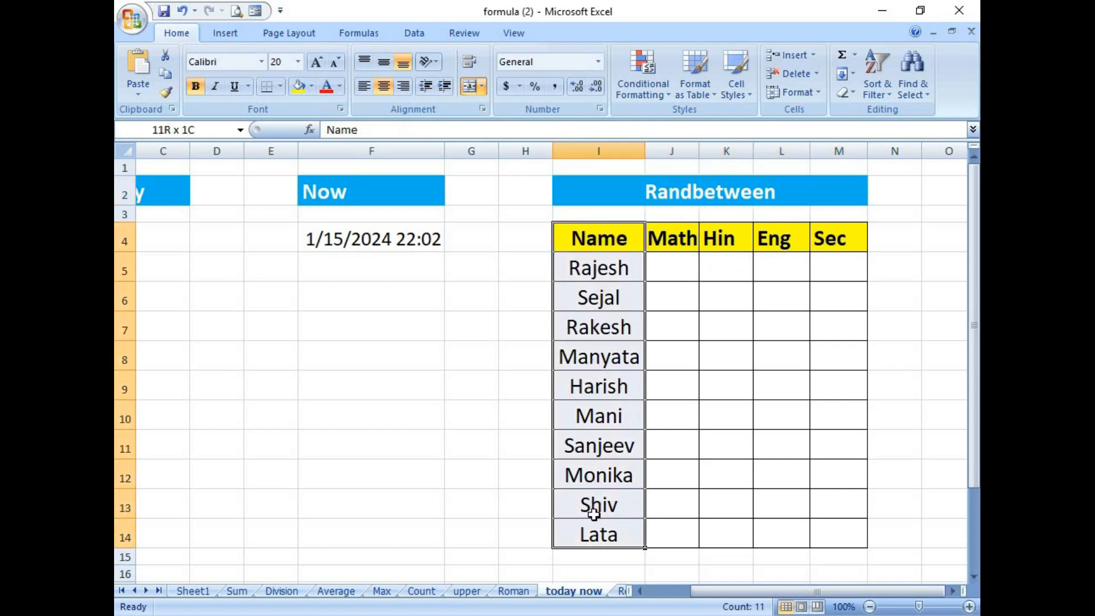
{"action": "left_click_drag", "start_coordinate": [676, 238], "coordinate": [817, 254]}
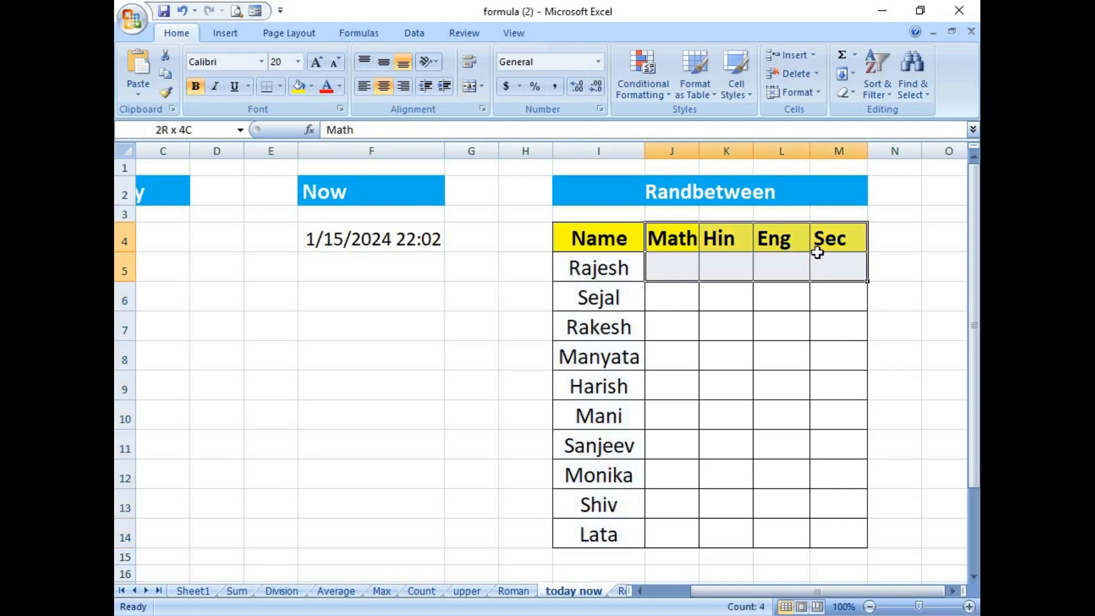
{"action": "left_click", "coordinate": [735, 271]}
{"action": "left_click", "coordinate": [683, 268]}
{"action": "left_click", "coordinate": [725, 269]}
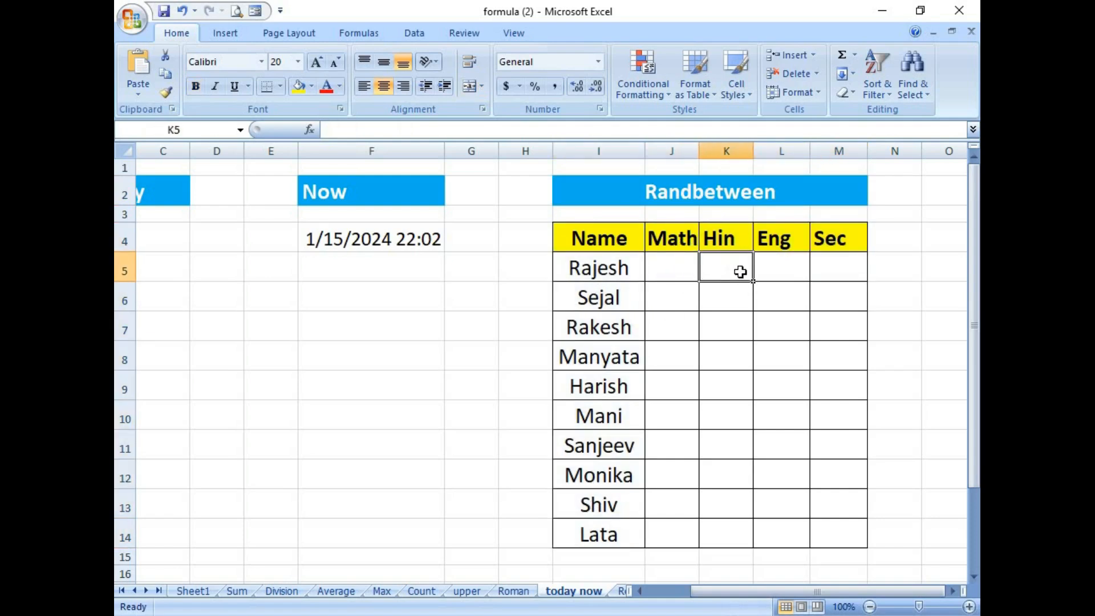
{"action": "left_click", "coordinate": [759, 273]}
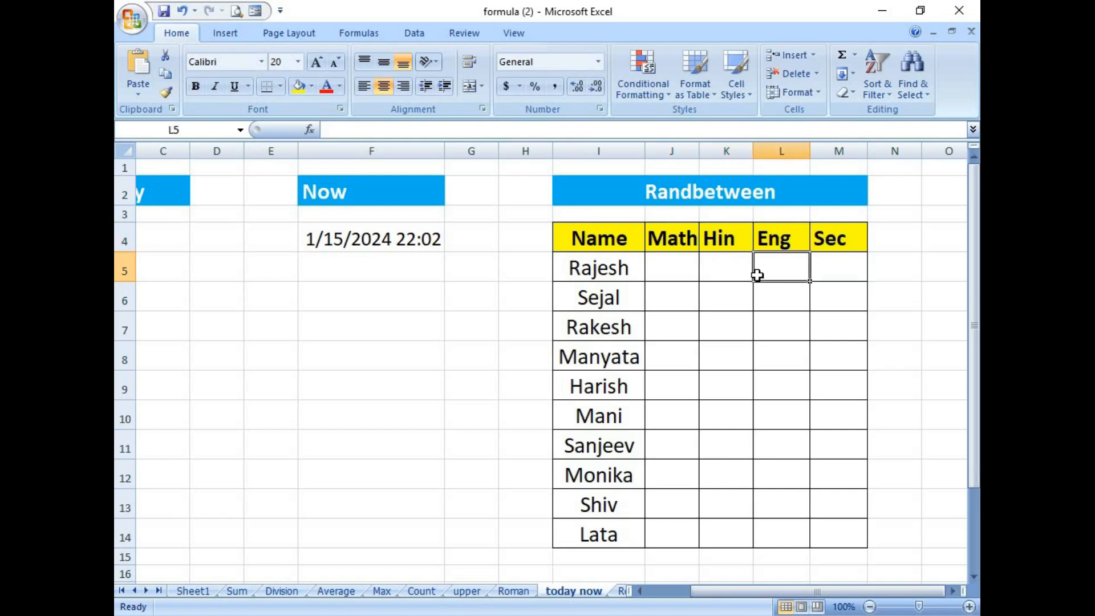
Step: Generate a random Math mark between 33 and 99 by entering =RANDBETWEEN(33,99) in J5
{"action": "left_click", "coordinate": [680, 272]}
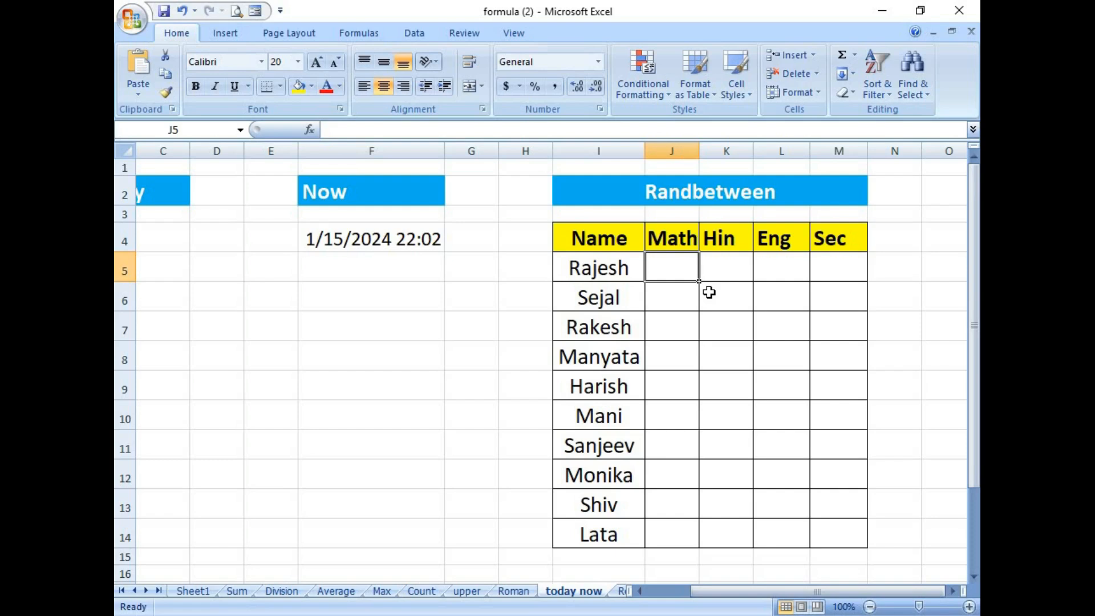
{"action": "type", "text": "="}
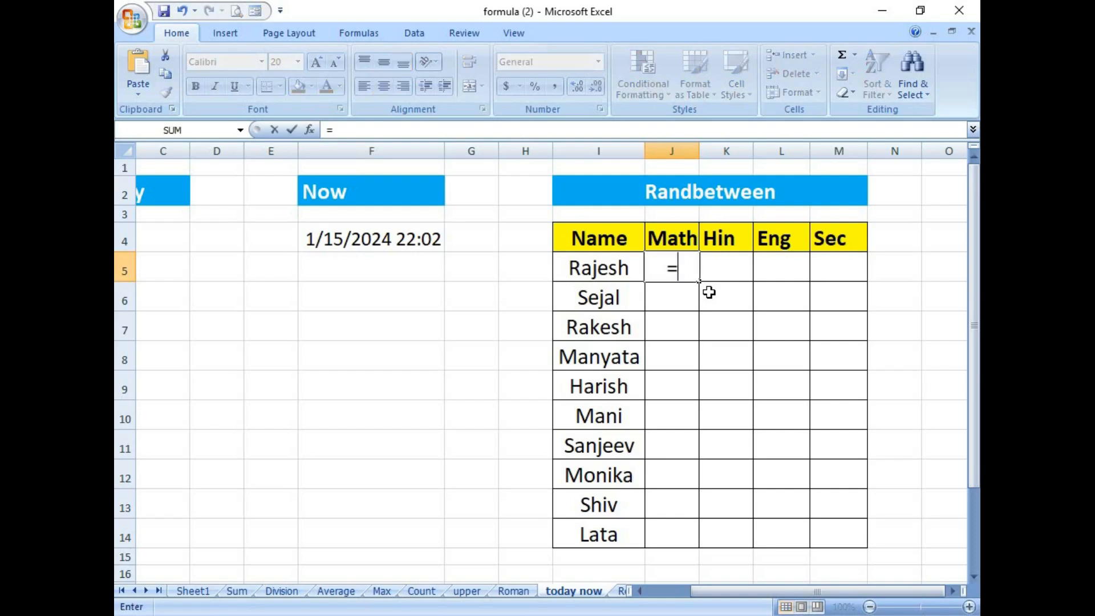
{"action": "type", "text": "ra"}
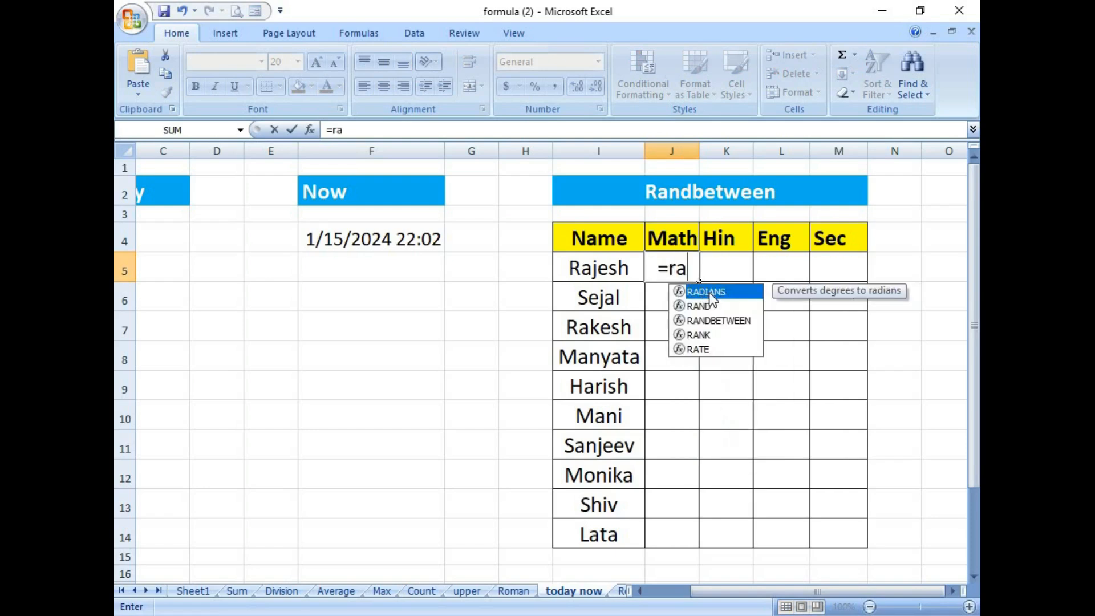
{"action": "type", "text": "nd"}
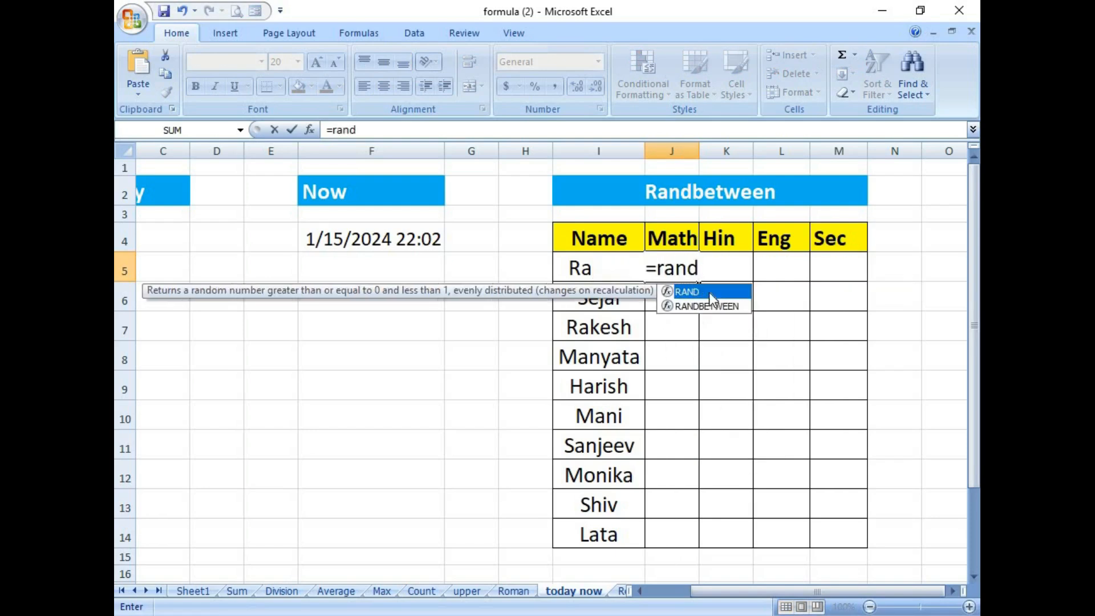
{"action": "double_click", "coordinate": [719, 308]}
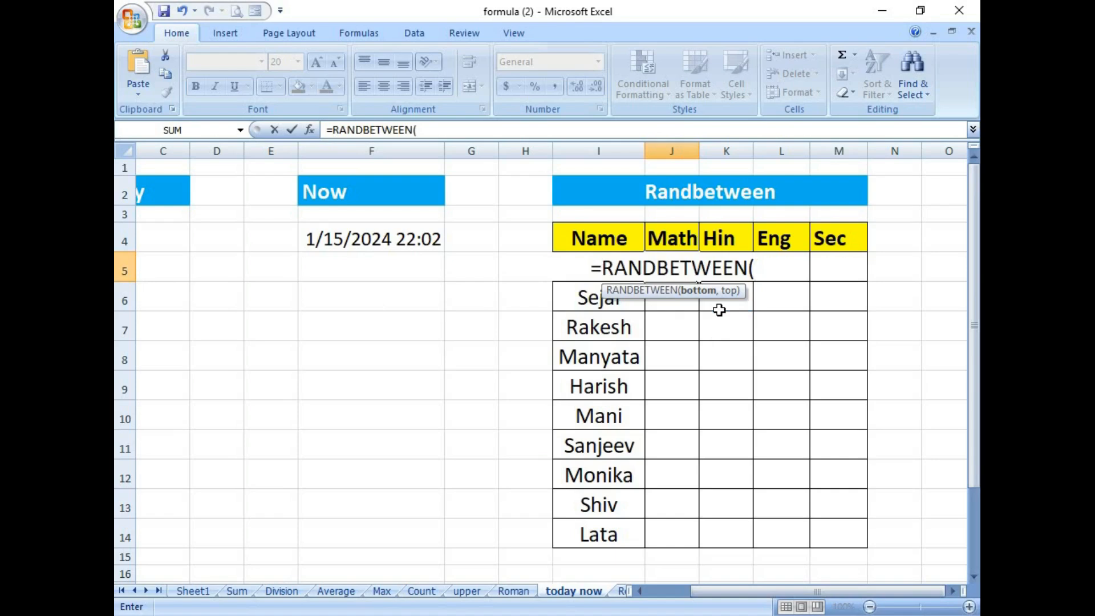
{"action": "type", "text": "33,99"}
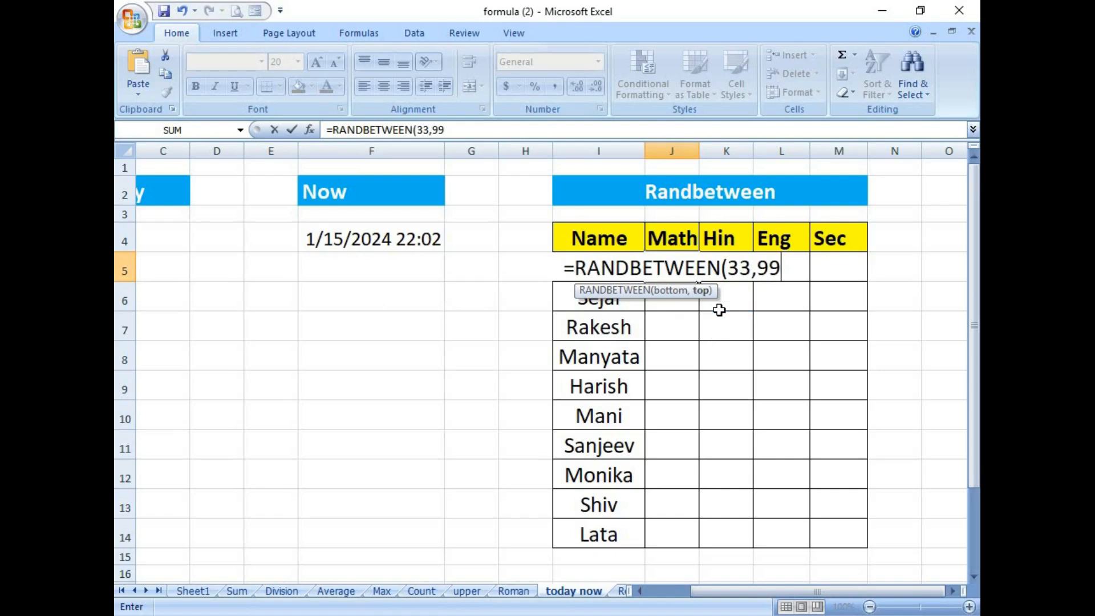
{"action": "type", "text": ")"}
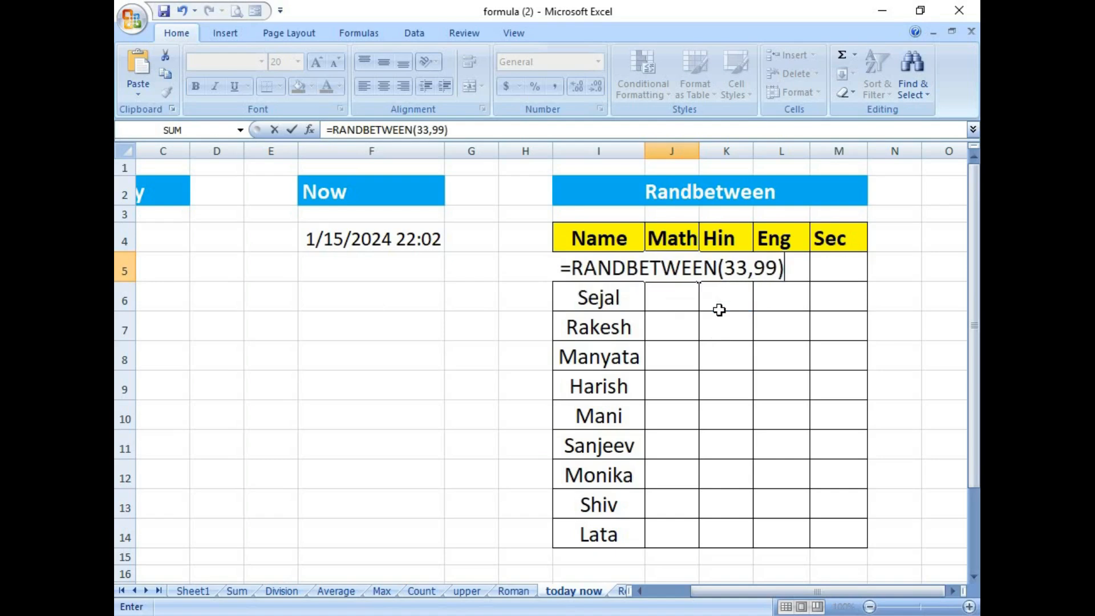
{"action": "key", "text": "Return"}
Step: Fill the RANDBETWEEN formula from J5 across all four subjects and down to the last student, covering J5:M14
{"action": "left_click", "coordinate": [691, 274]}
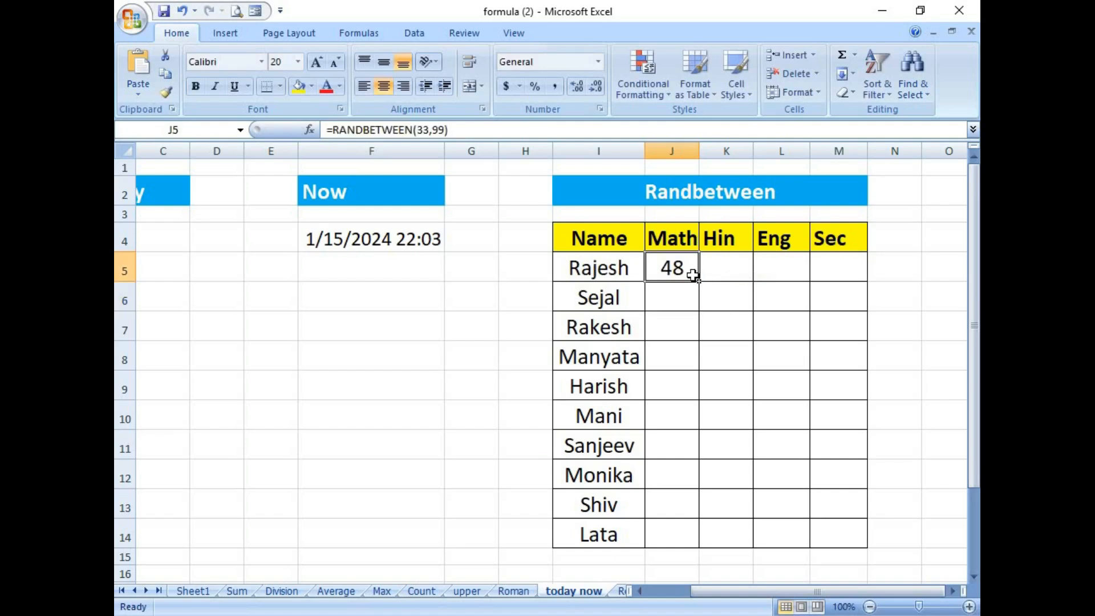
{"action": "left_click_drag", "start_coordinate": [699, 280], "coordinate": [855, 549]}
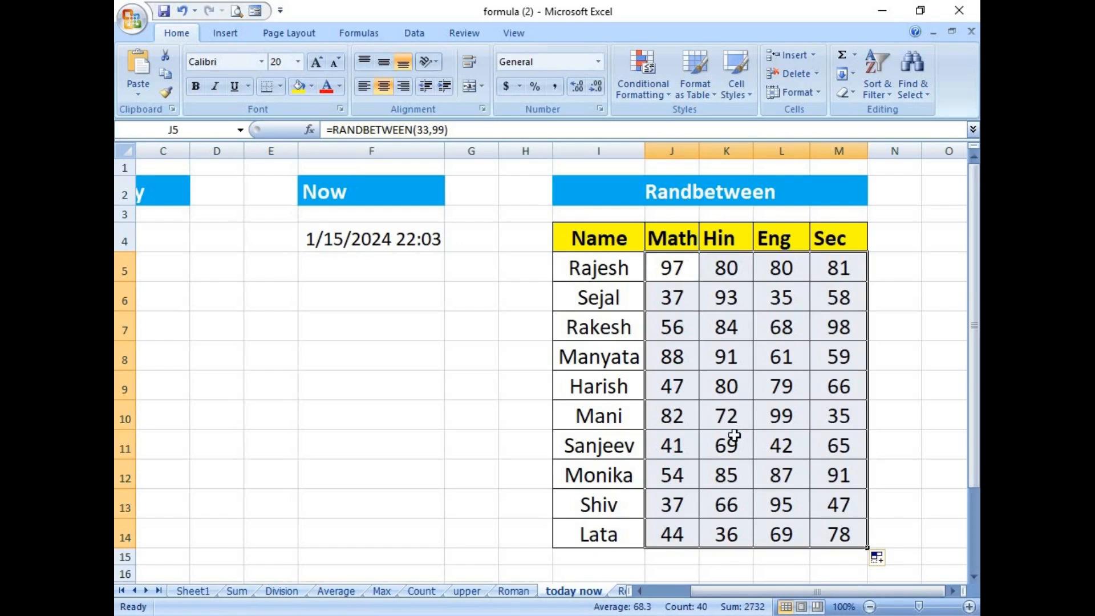
{"action": "left_click", "coordinate": [727, 390]}
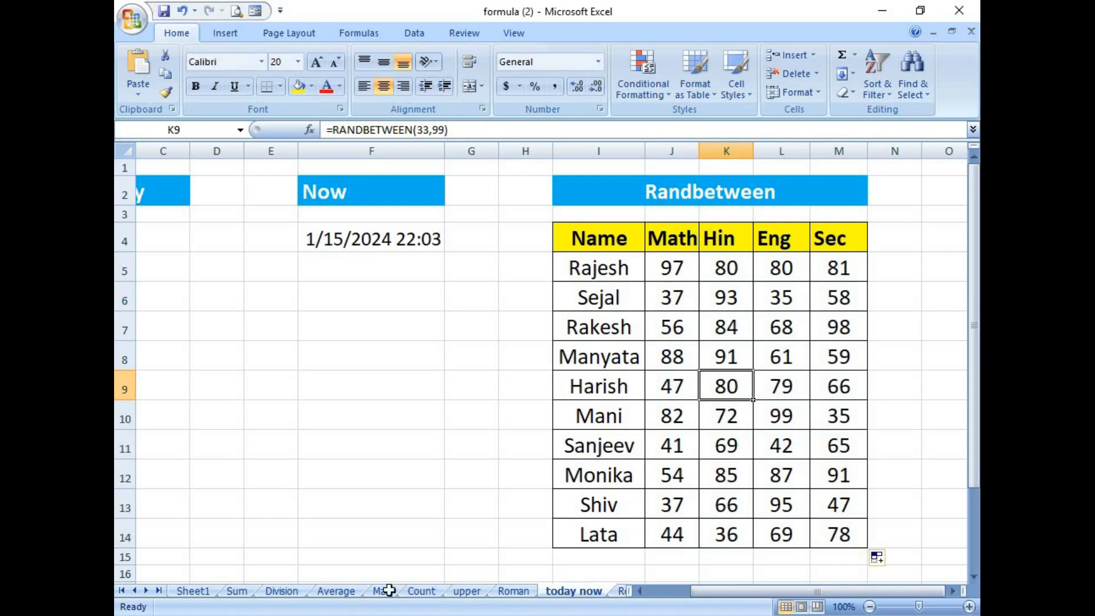
Step: On the upper sheet, convert the first name under the Upper heading to capitals by entering =UPPER(C5) in D5
{"action": "left_click", "coordinate": [467, 591]}
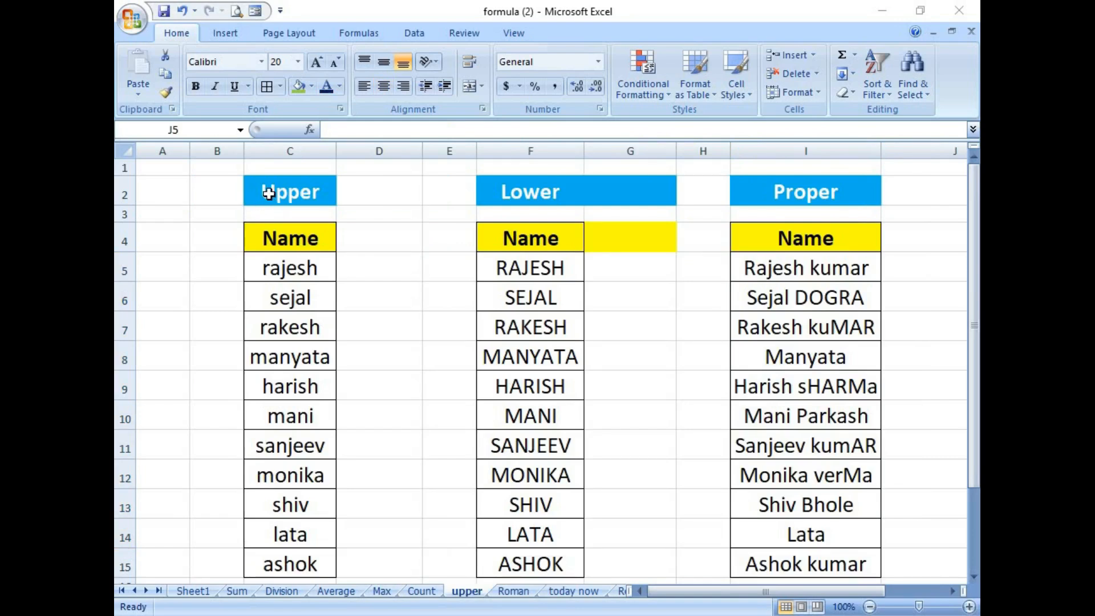
{"action": "left_click", "coordinate": [268, 193]}
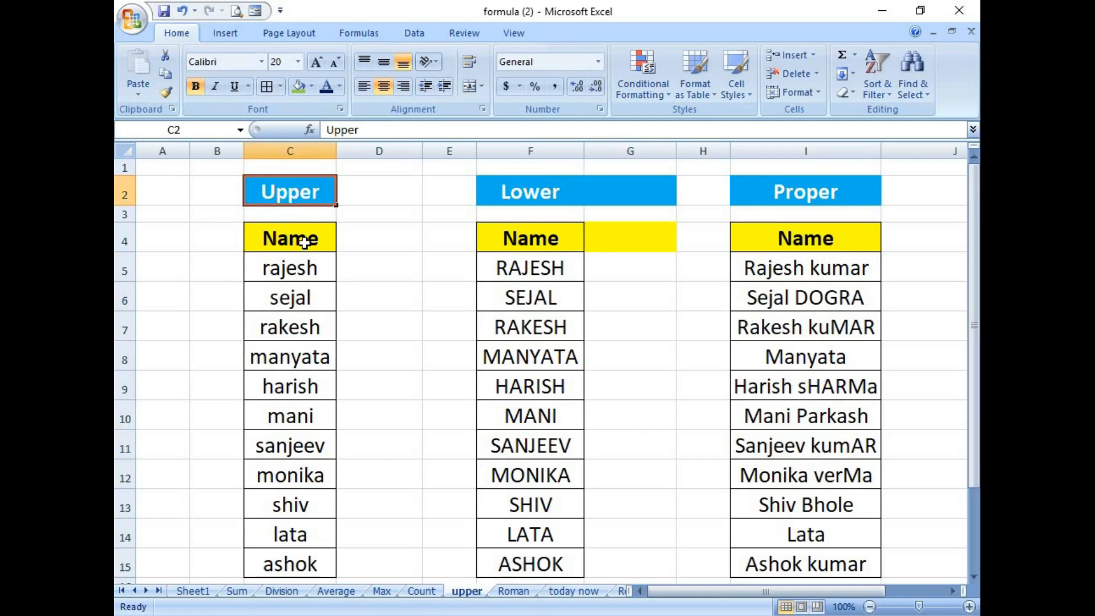
{"action": "left_click_drag", "start_coordinate": [301, 268], "coordinate": [288, 565]}
{"action": "left_click", "coordinate": [379, 280]}
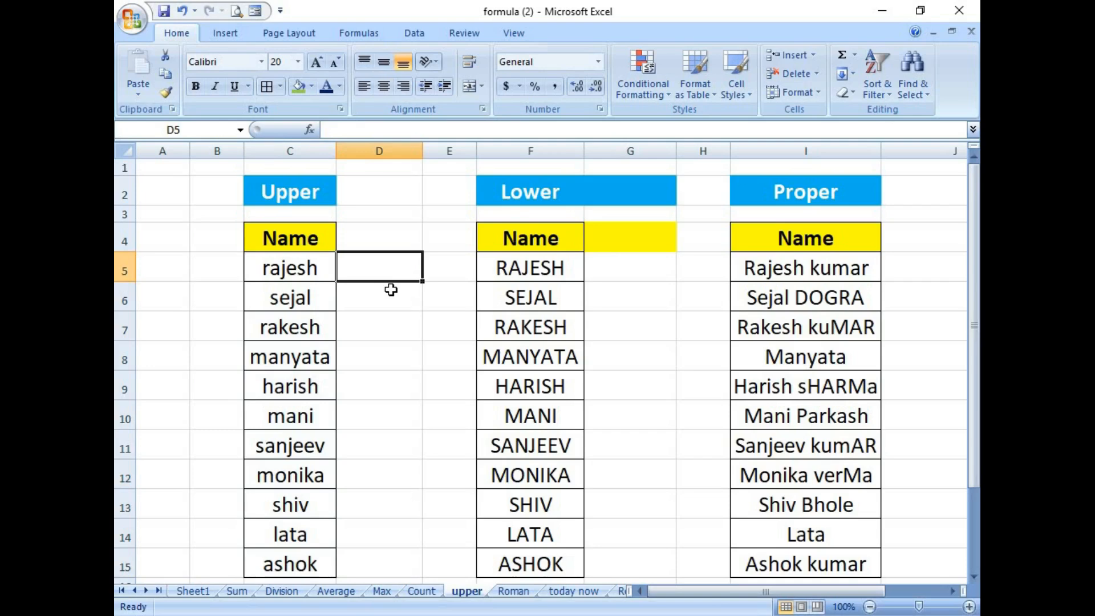
{"action": "type", "text": "="}
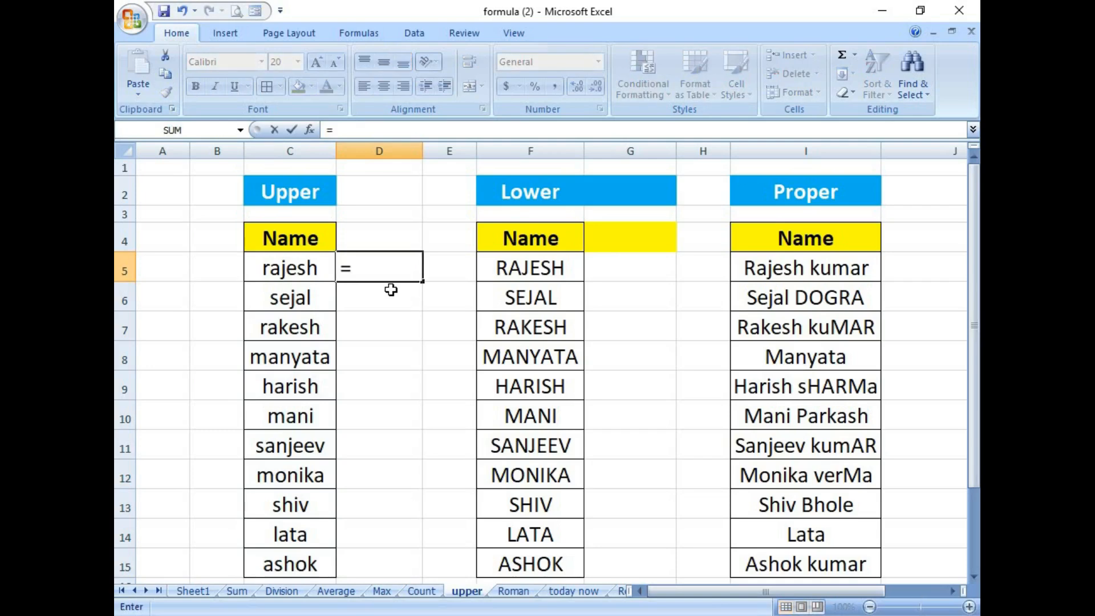
{"action": "type", "text": "upper"}
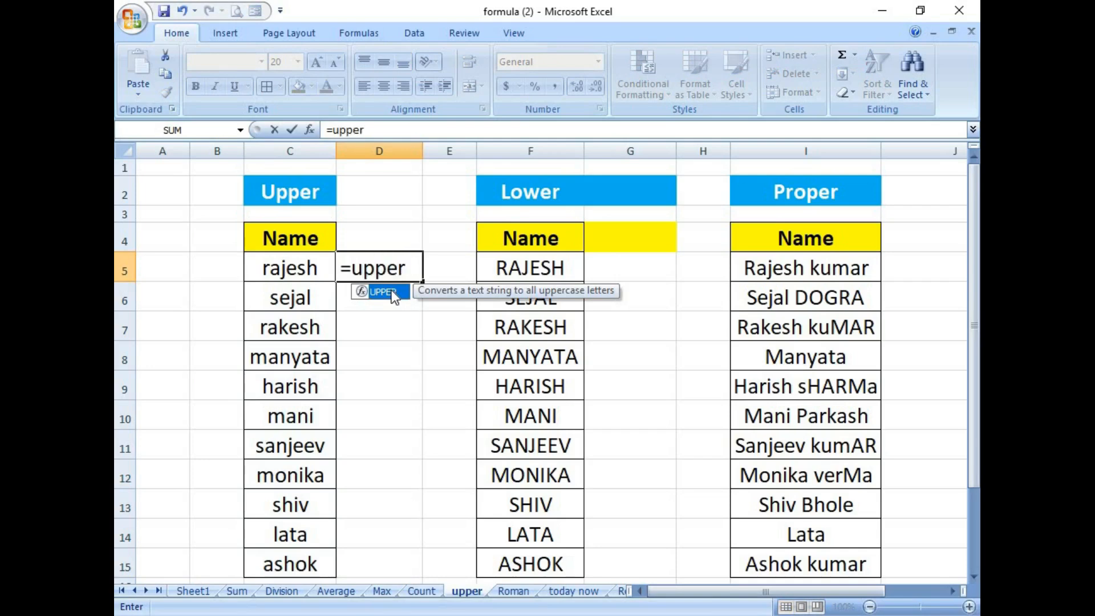
{"action": "type", "text": "("}
{"action": "left_click", "coordinate": [321, 272]}
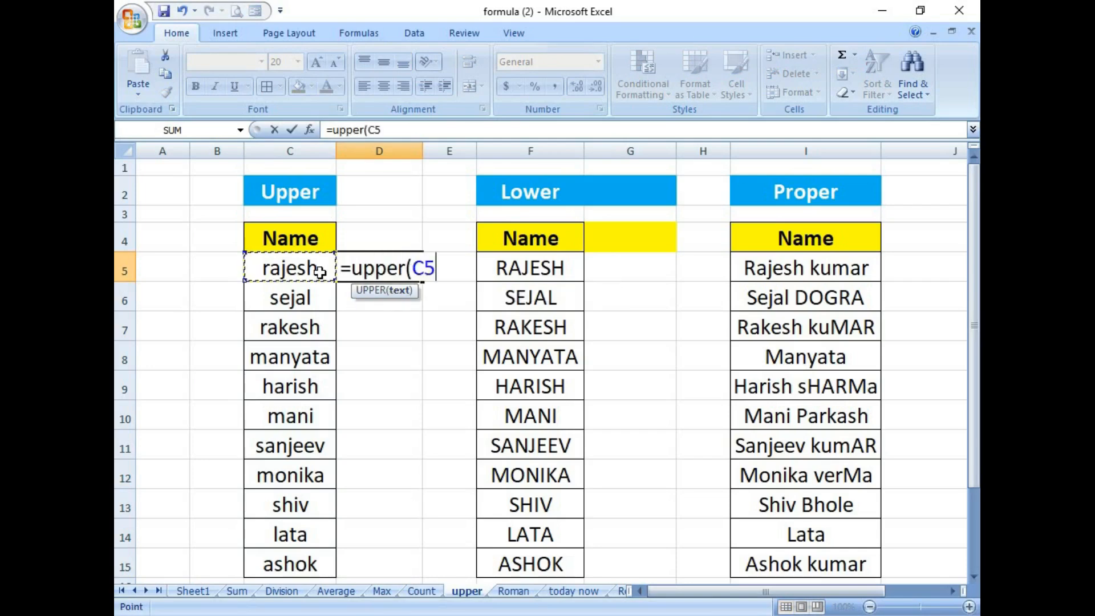
{"action": "type", "text": ")"}
{"action": "key", "text": "Return"}
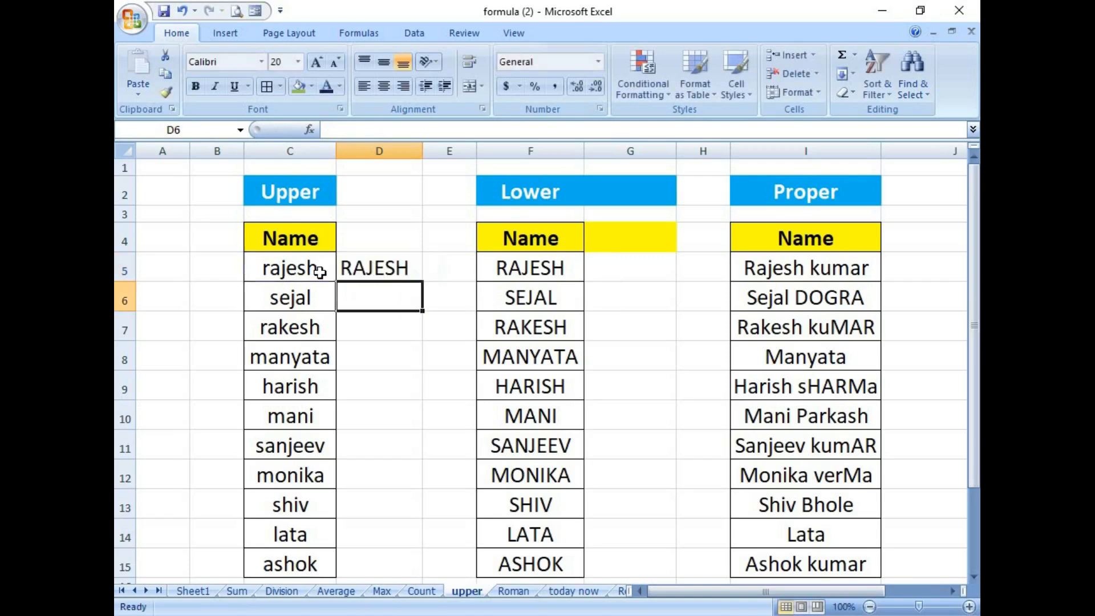
Step: Fill the UPPER formula from D5 down to D15 for the remaining names
{"action": "left_click", "coordinate": [382, 267]}
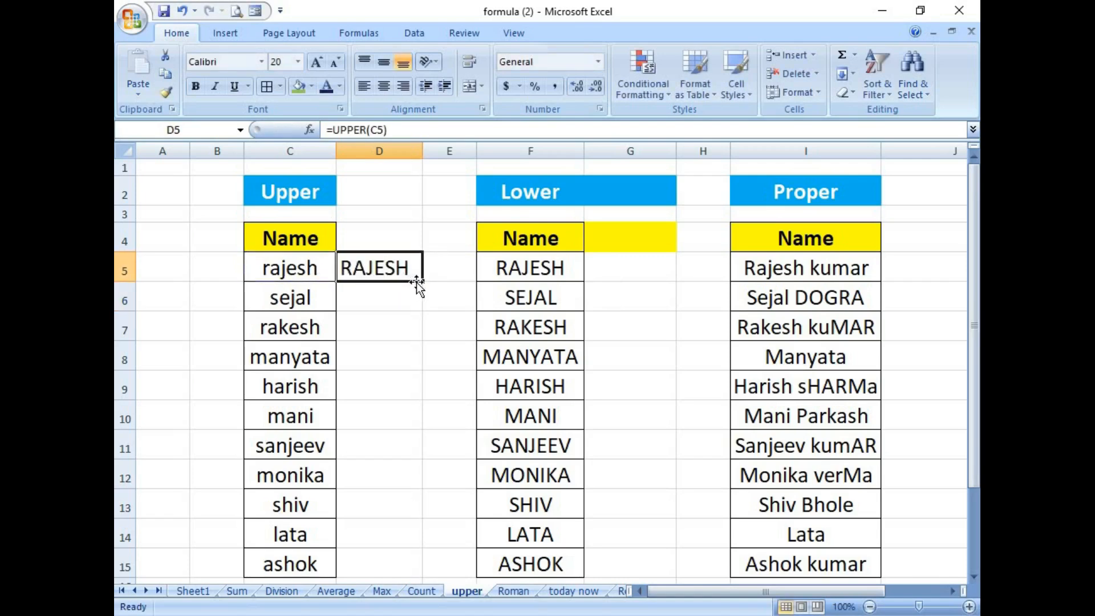
{"action": "left_click_drag", "start_coordinate": [422, 281], "coordinate": [398, 562]}
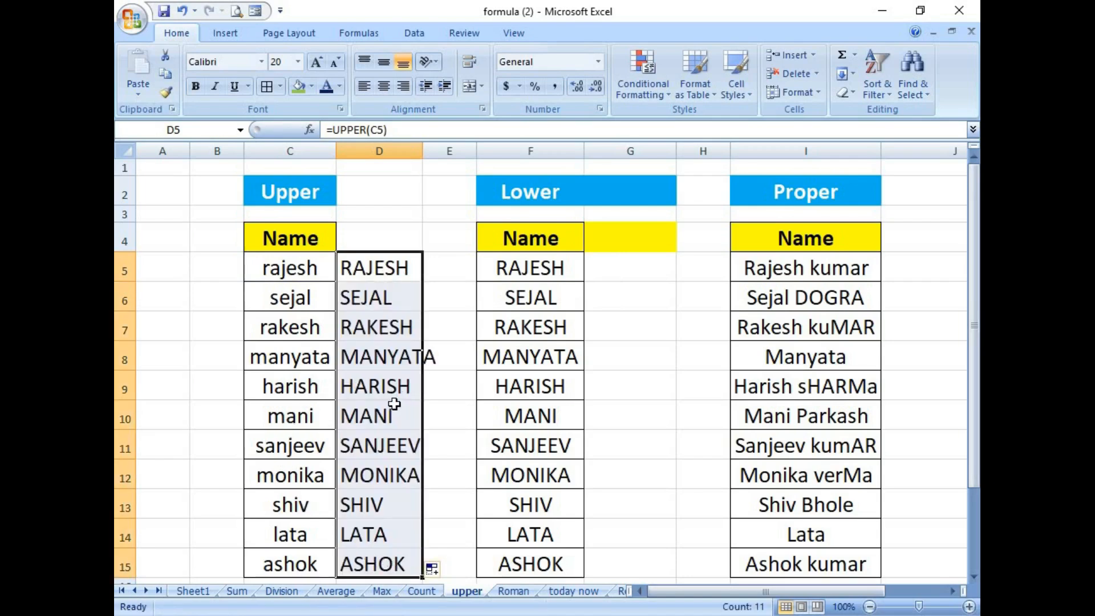
{"action": "left_click", "coordinate": [432, 395]}
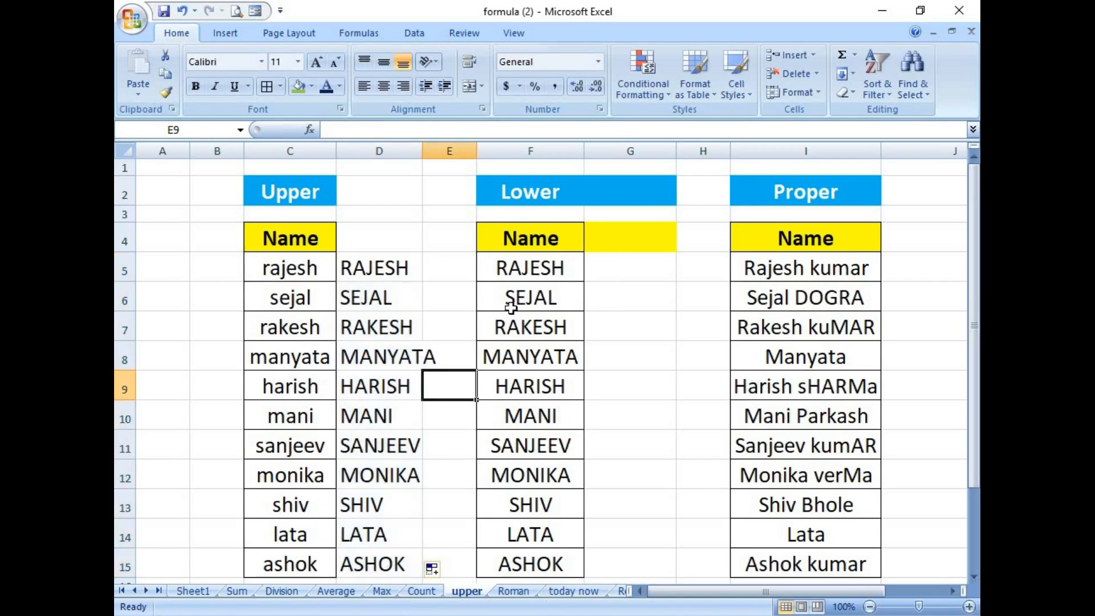
Step: Convert the names under the Lower heading to small letters by entering =LOWER(F5) in G5 and filling it down to G15
{"action": "left_click", "coordinate": [528, 190]}
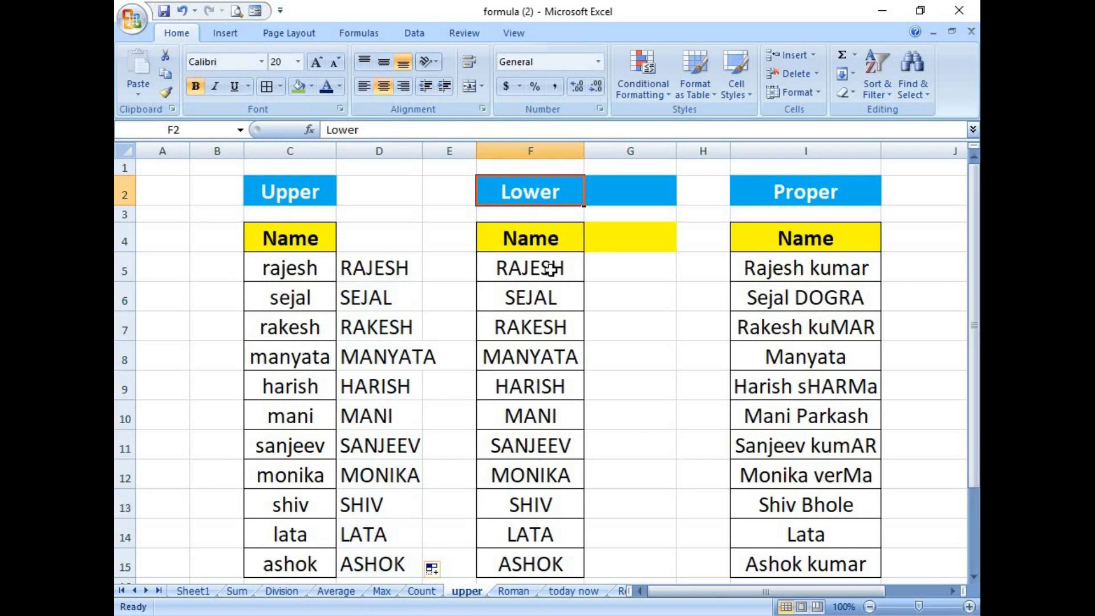
{"action": "left_click_drag", "start_coordinate": [550, 268], "coordinate": [557, 560]}
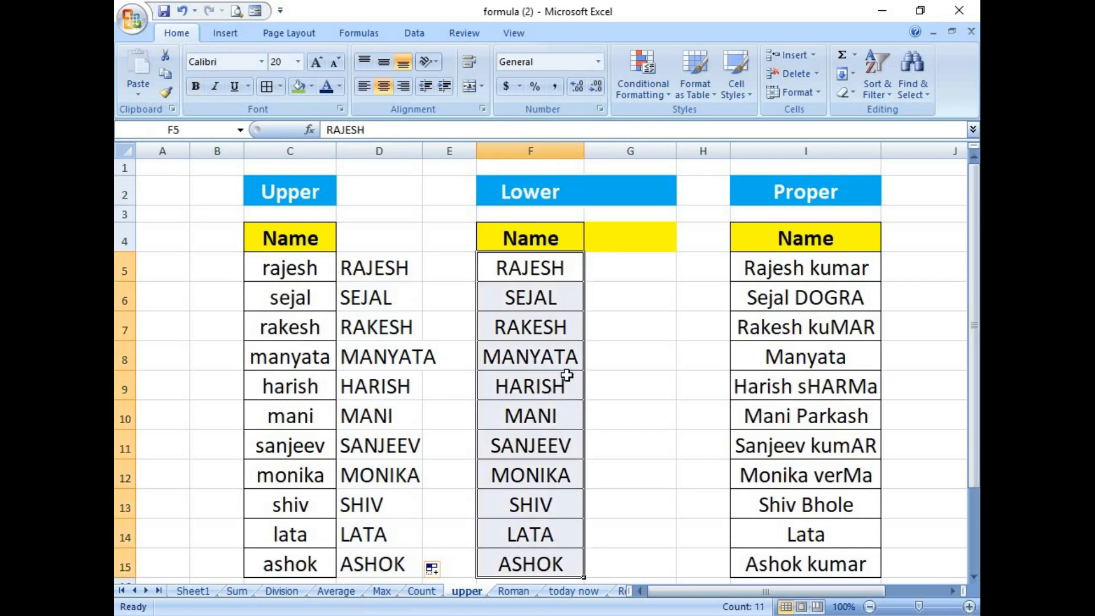
{"action": "left_click", "coordinate": [608, 272]}
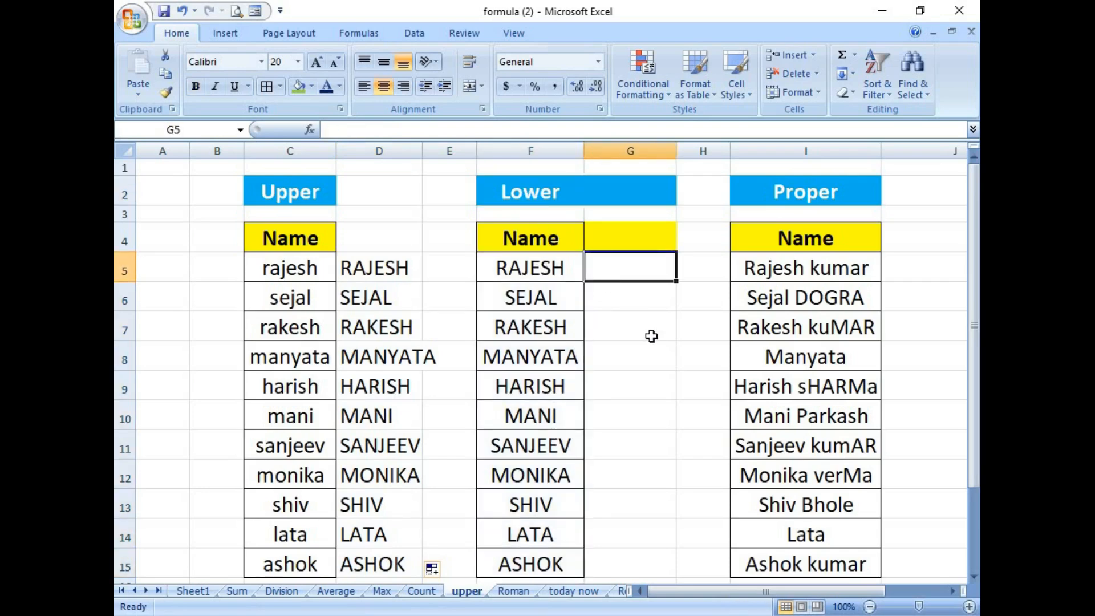
{"action": "type", "text": "="}
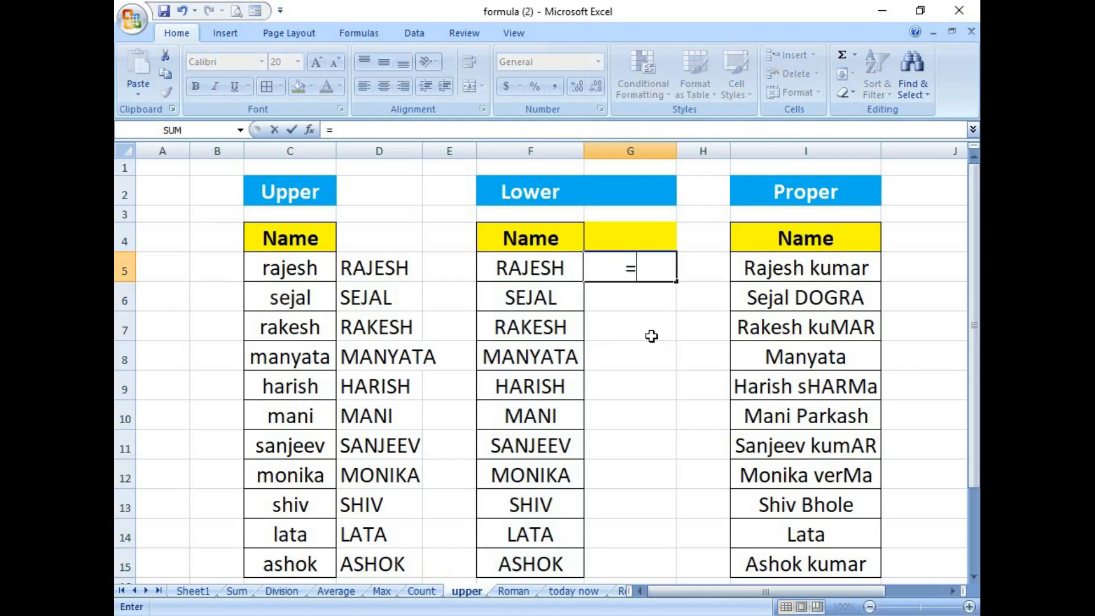
{"action": "type", "text": "lowe"}
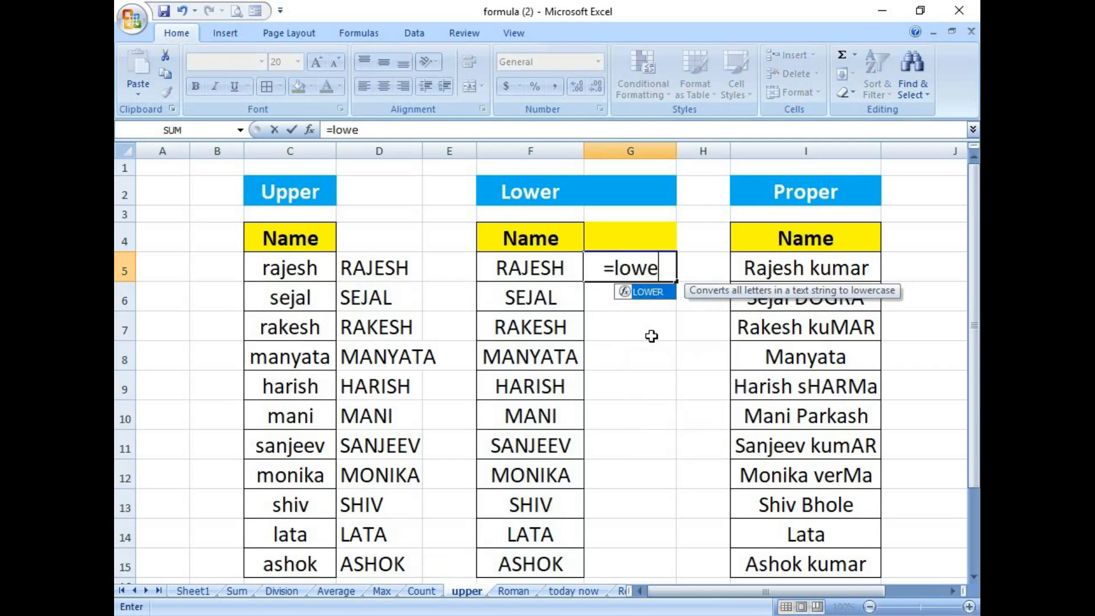
{"action": "type", "text": "r("}
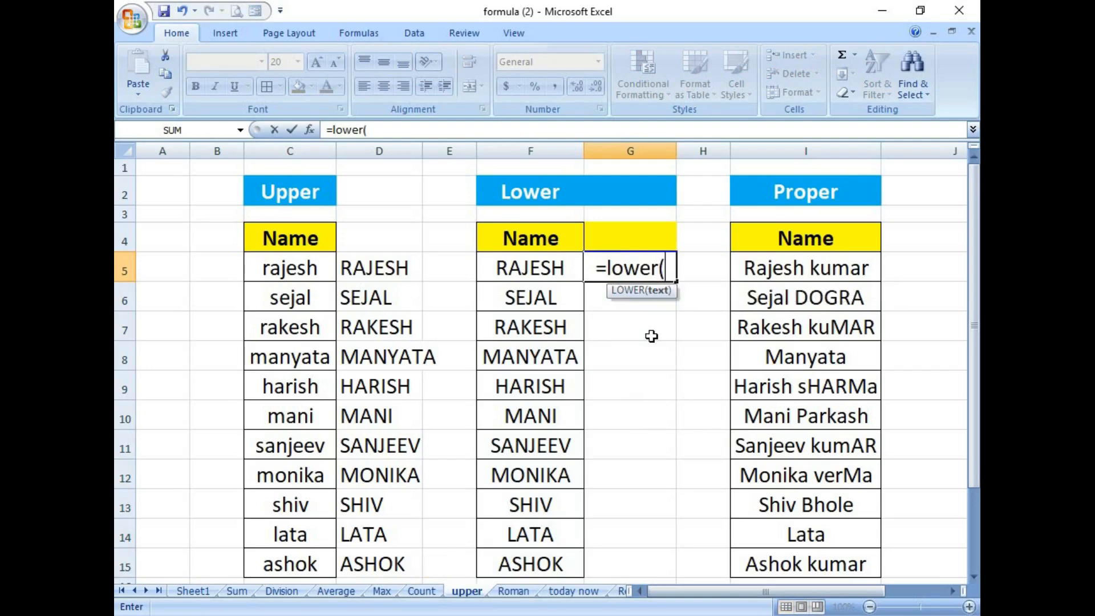
{"action": "left_click", "coordinate": [556, 270]}
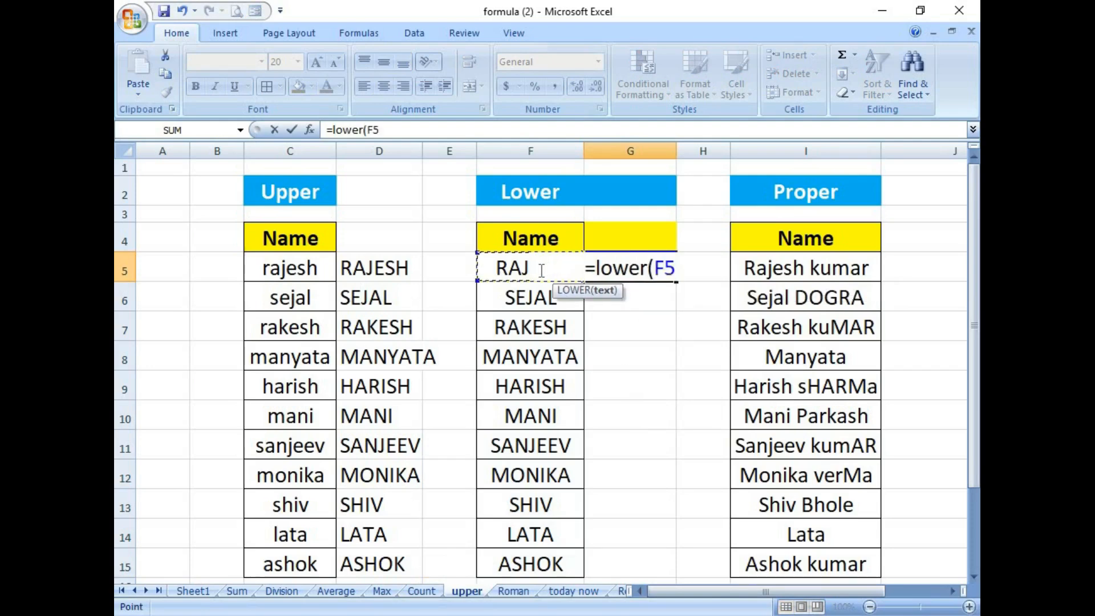
{"action": "type", "text": ")"}
{"action": "key", "text": "Return"}
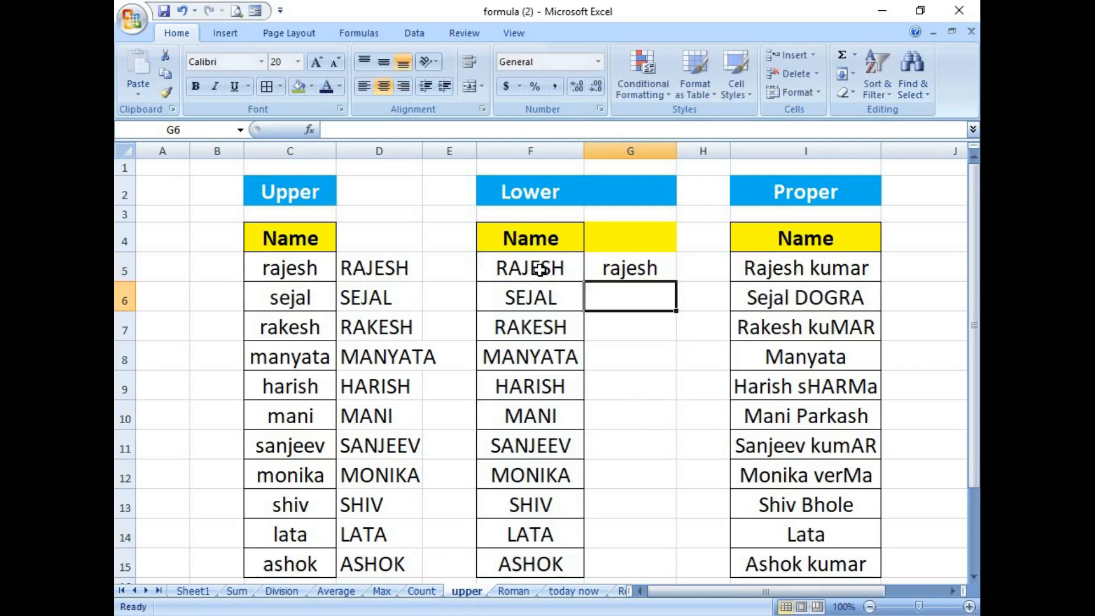
{"action": "left_click", "coordinate": [627, 269]}
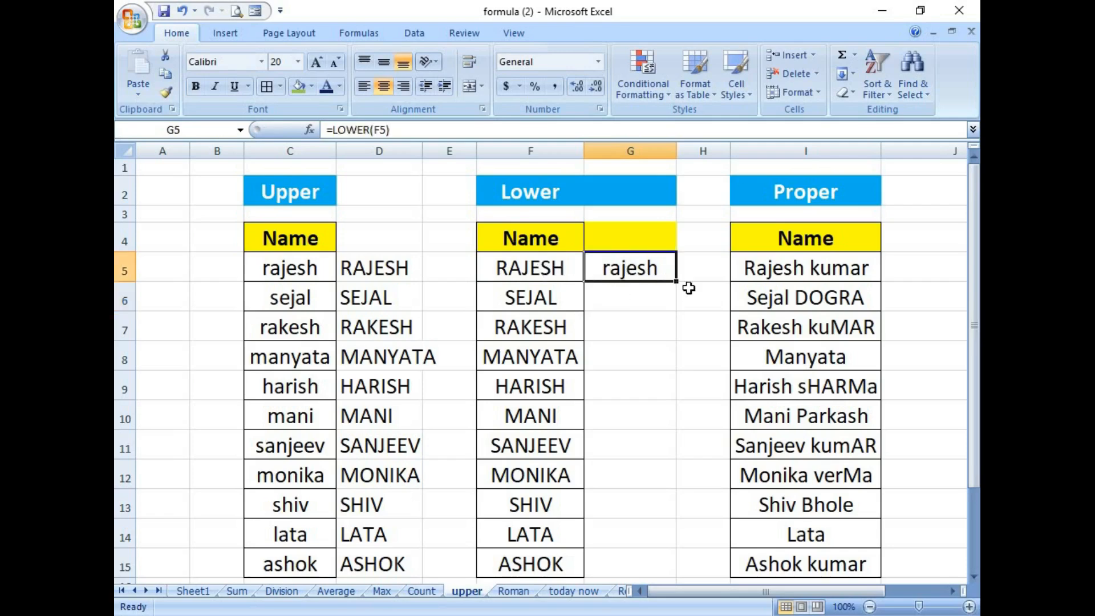
{"action": "left_click_drag", "start_coordinate": [678, 284], "coordinate": [656, 567]}
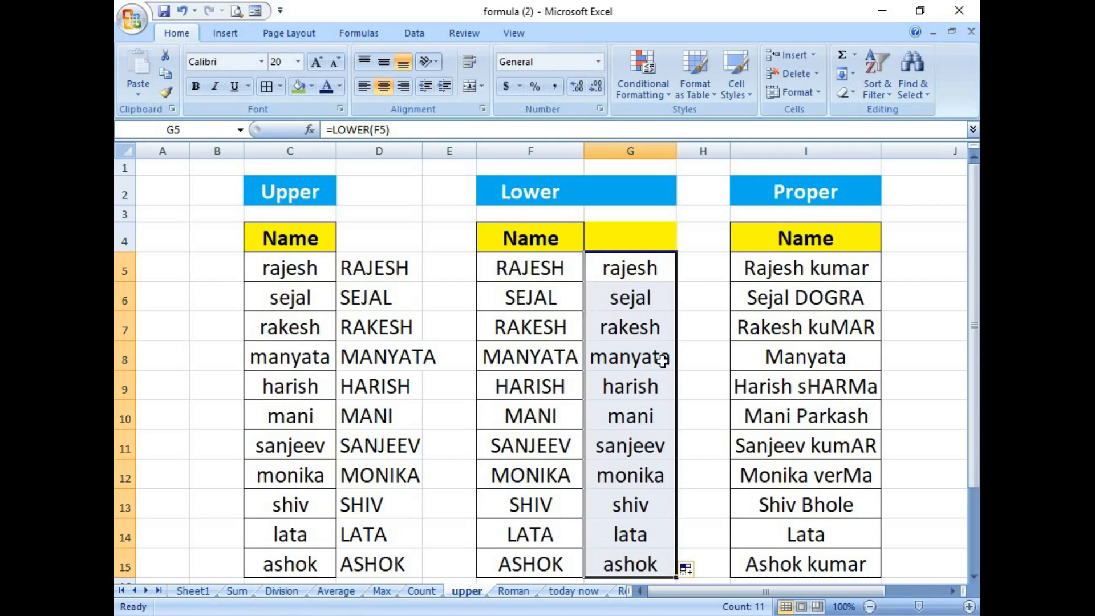
Step: Capitalize each word of the names under the Proper heading by entering =PROPER(I5) in J5 and filling it down to J15
{"action": "left_click_drag", "start_coordinate": [719, 590], "coordinate": [748, 591]}
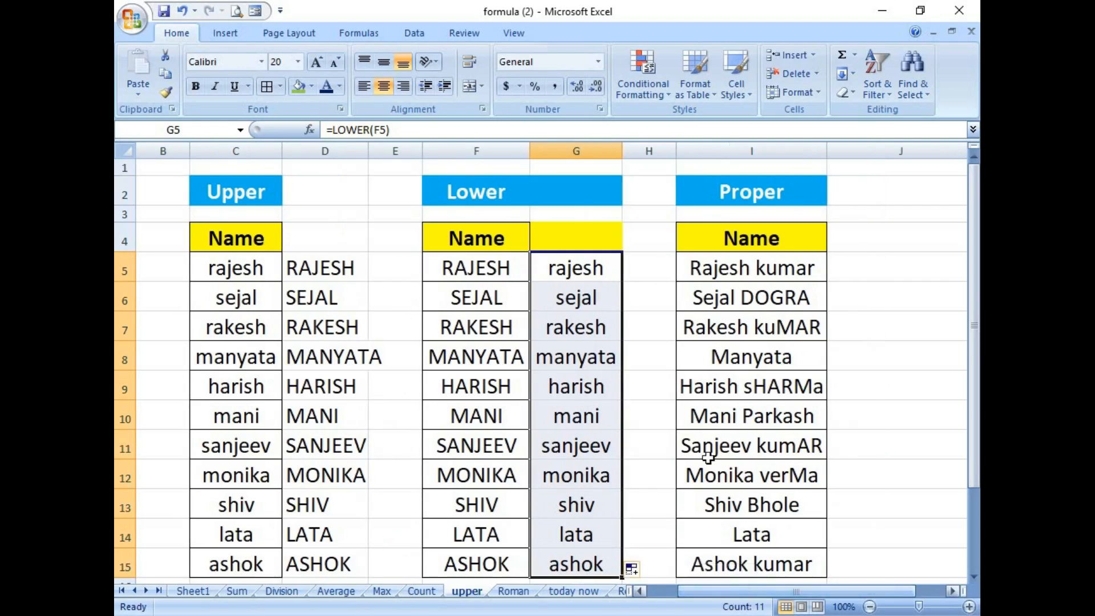
{"action": "left_click", "coordinate": [738, 198]}
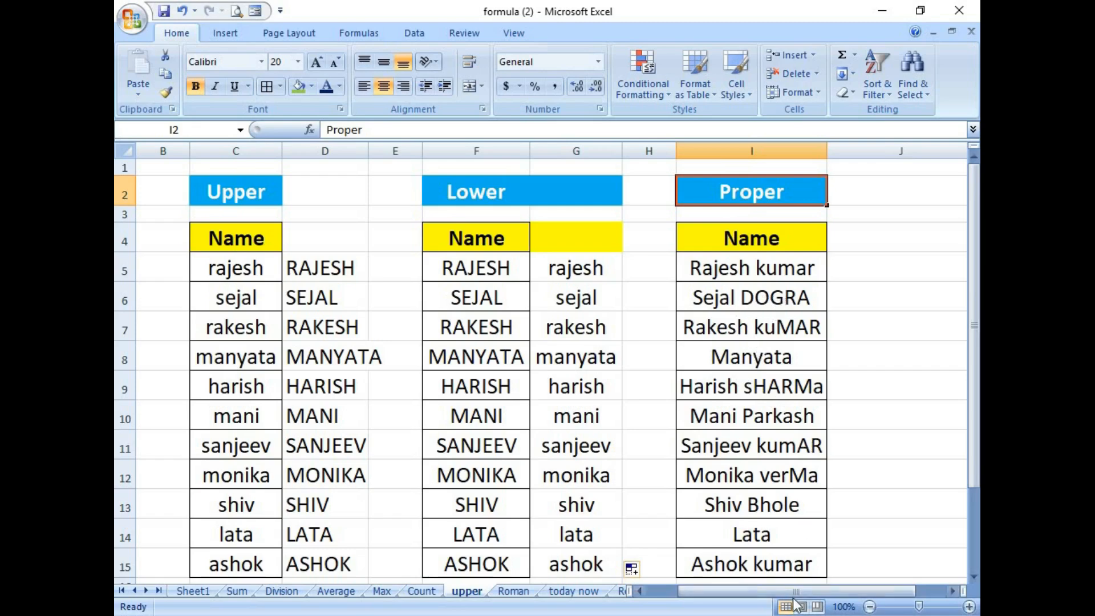
{"action": "left_click_drag", "start_coordinate": [803, 599], "coordinate": [825, 596]}
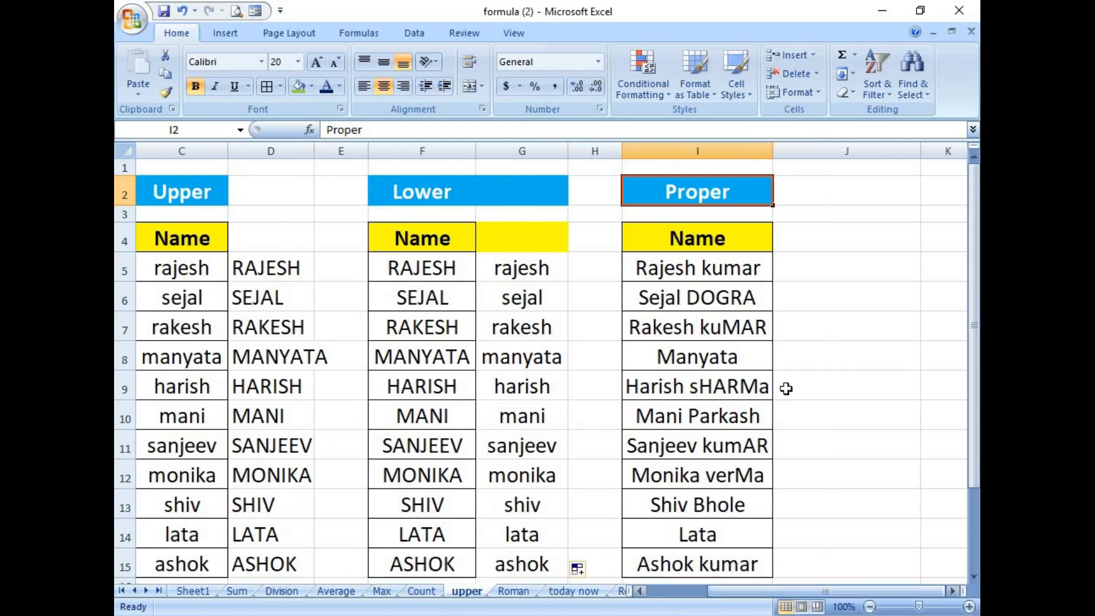
{"action": "left_click", "coordinate": [801, 276]}
{"action": "type", "text": "="}
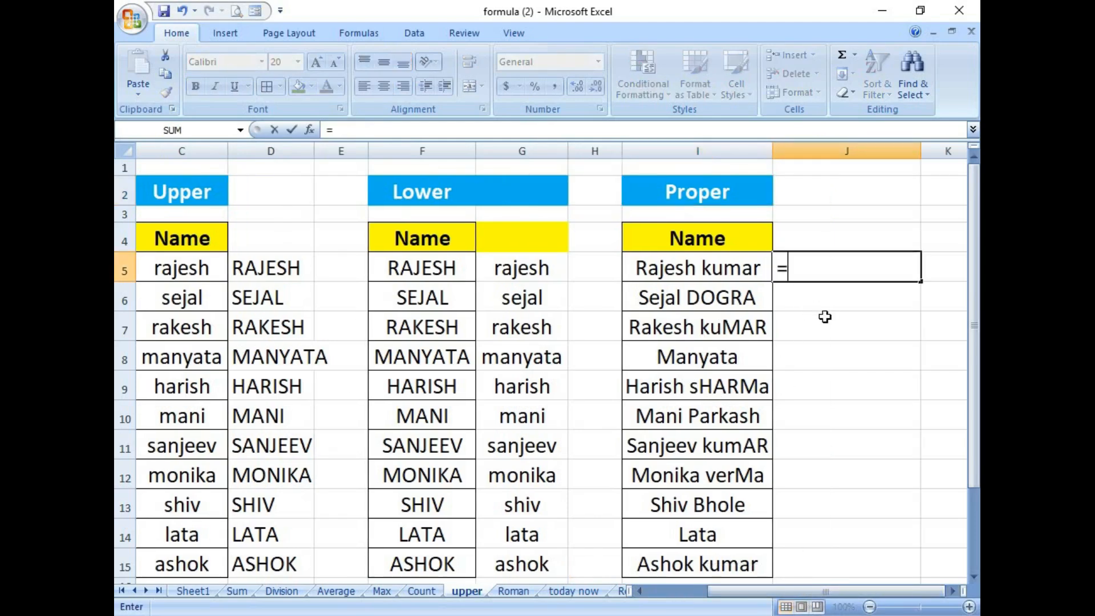
{"action": "type", "text": "pr"}
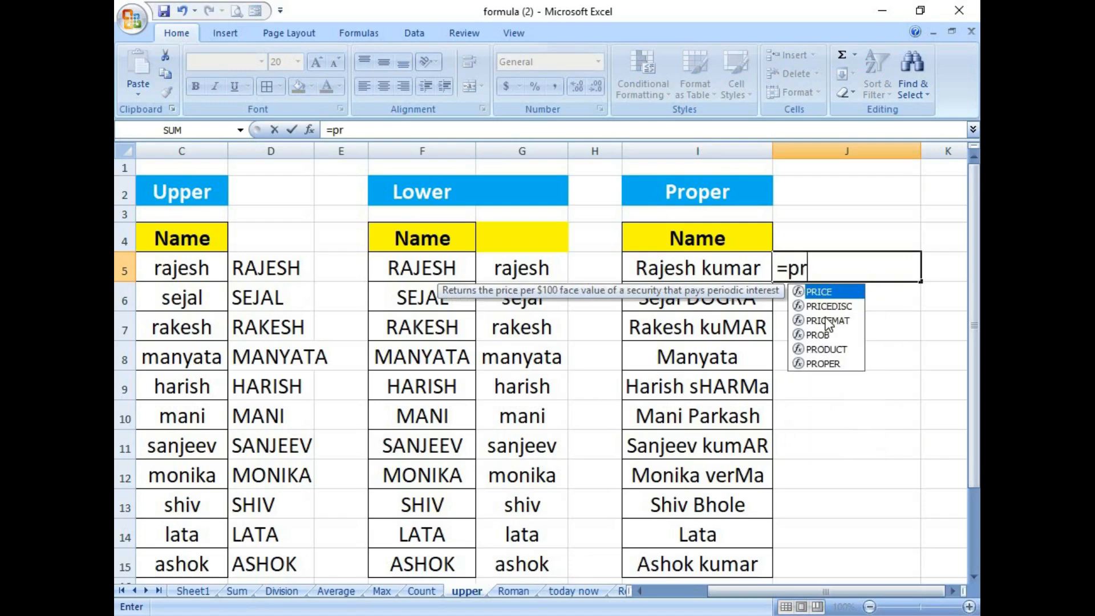
{"action": "type", "text": "oper("}
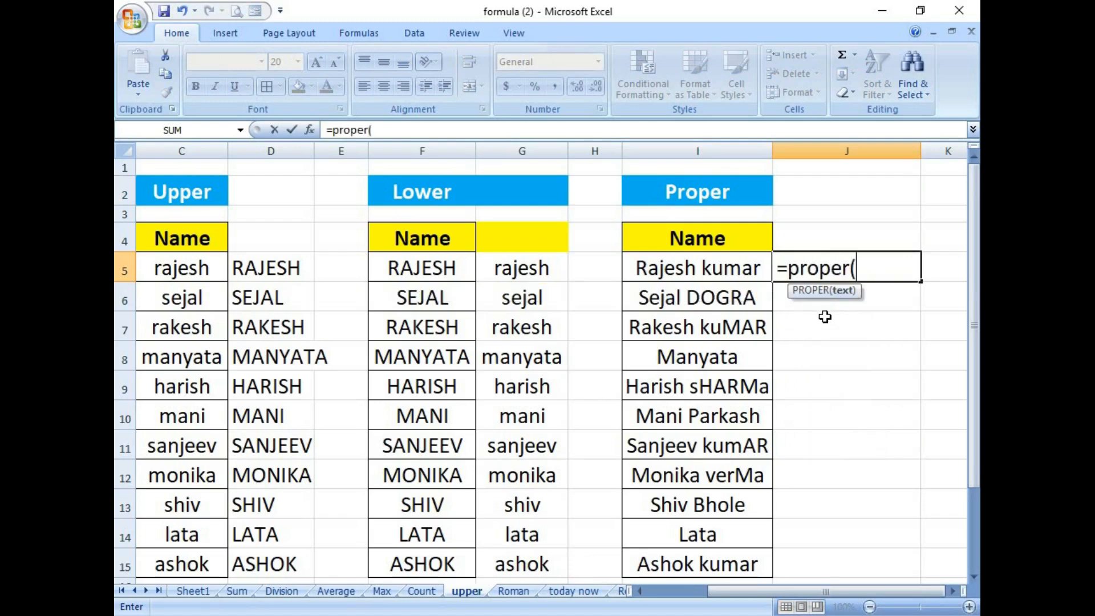
{"action": "left_click", "coordinate": [723, 277]}
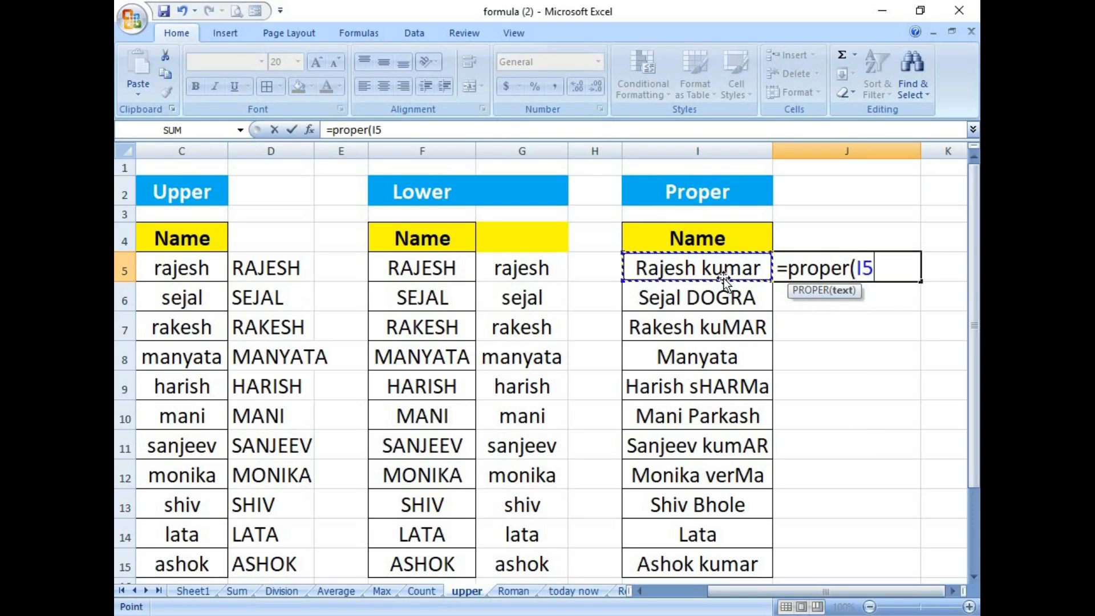
{"action": "type", "text": ")"}
{"action": "key", "text": "Return"}
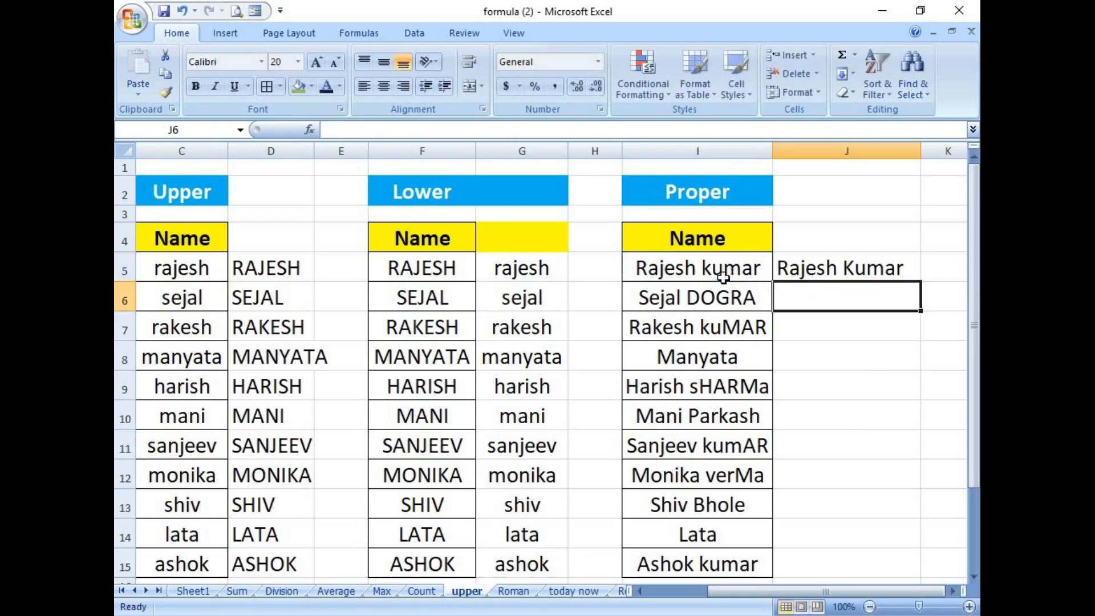
{"action": "left_click", "coordinate": [823, 273]}
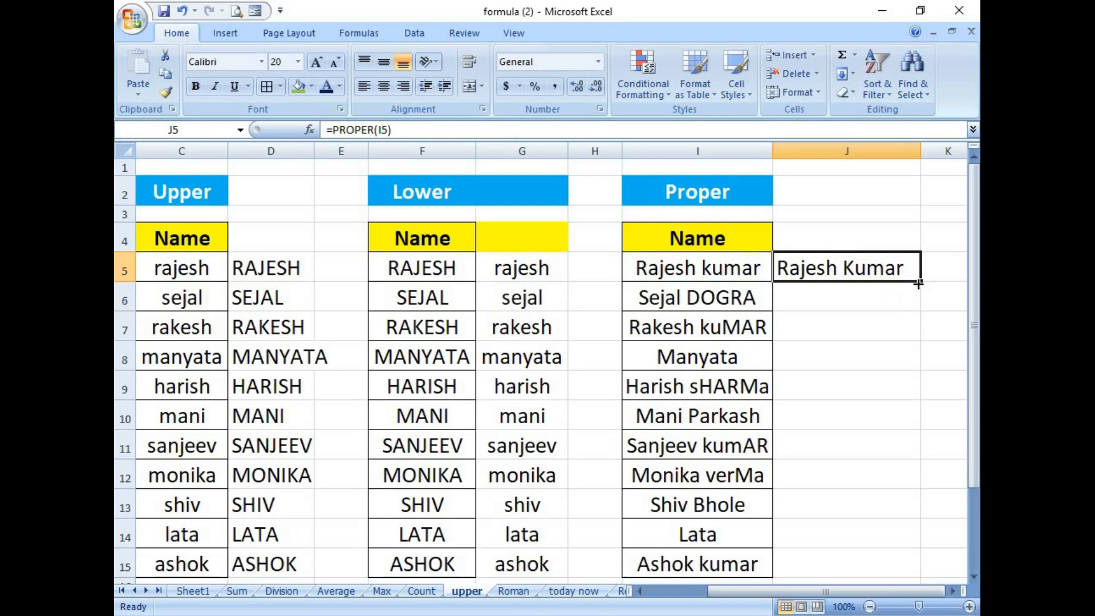
{"action": "left_click_drag", "start_coordinate": [919, 283], "coordinate": [906, 566]}
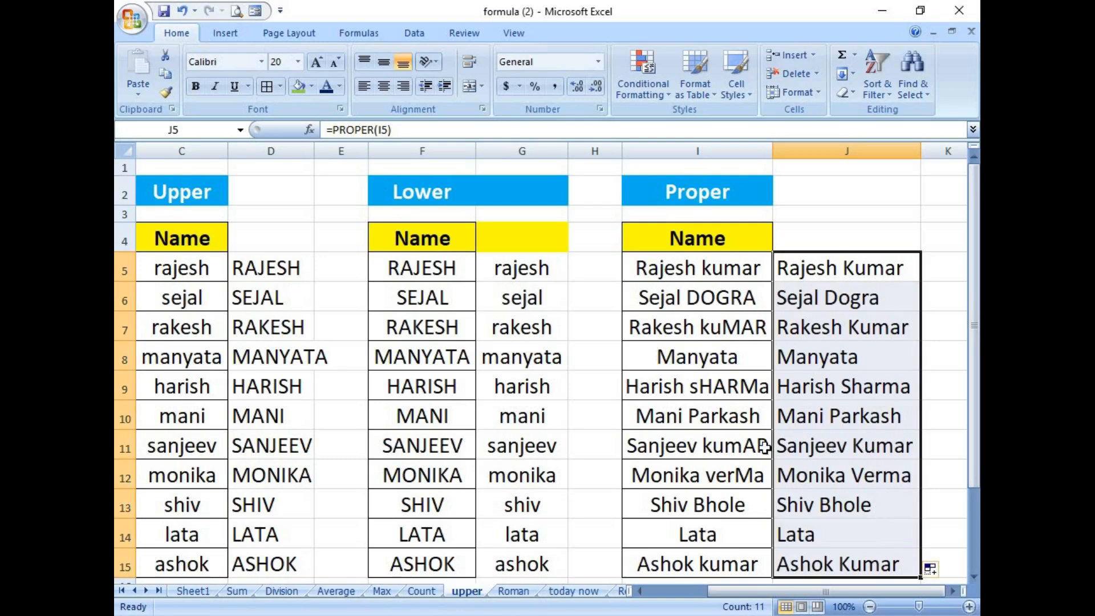
Step: Compare the original mixed-case names in column I with the PROPER results in column J, from row 9 downward
{"action": "left_click", "coordinate": [695, 392]}
{"action": "left_click", "coordinate": [804, 389]}
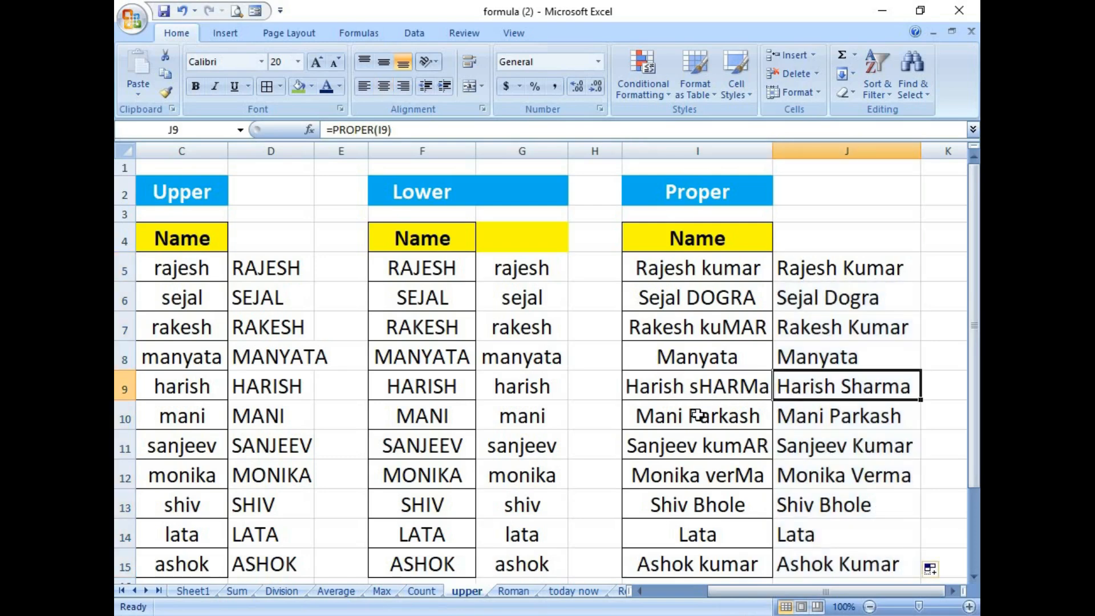
{"action": "left_click", "coordinate": [698, 415]}
{"action": "left_click", "coordinate": [796, 419]}
{"action": "left_click", "coordinate": [730, 447]}
{"action": "left_click", "coordinate": [826, 448]}
{"action": "left_click", "coordinate": [724, 474]}
{"action": "left_click", "coordinate": [821, 505]}
{"action": "left_click", "coordinate": [810, 535]}
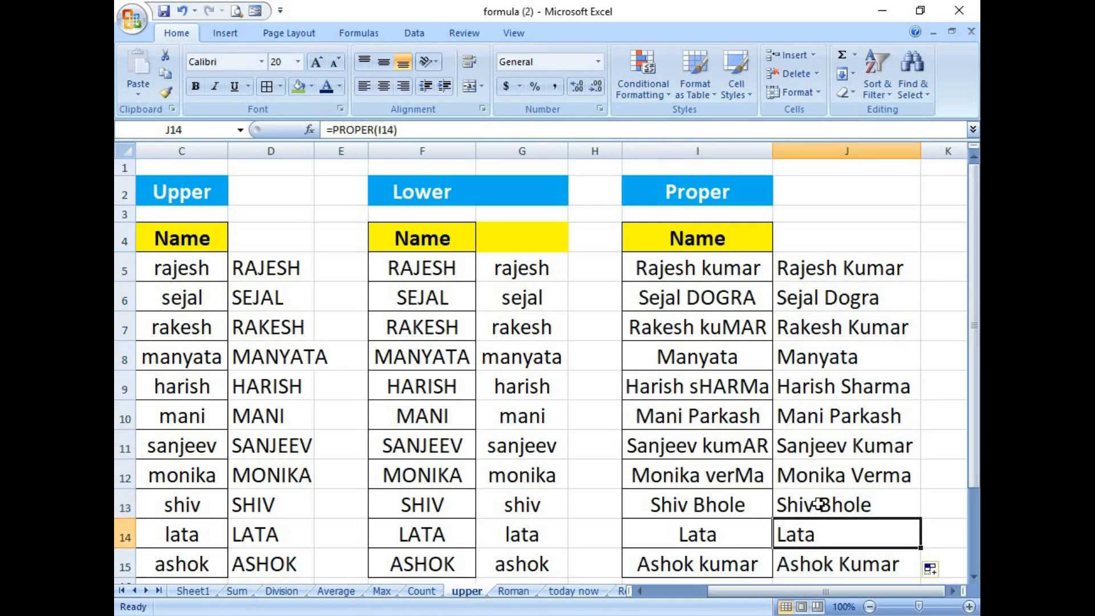
{"action": "scroll", "coordinate": [815, 501], "scroll_direction": "down", "scroll_amount": 1}
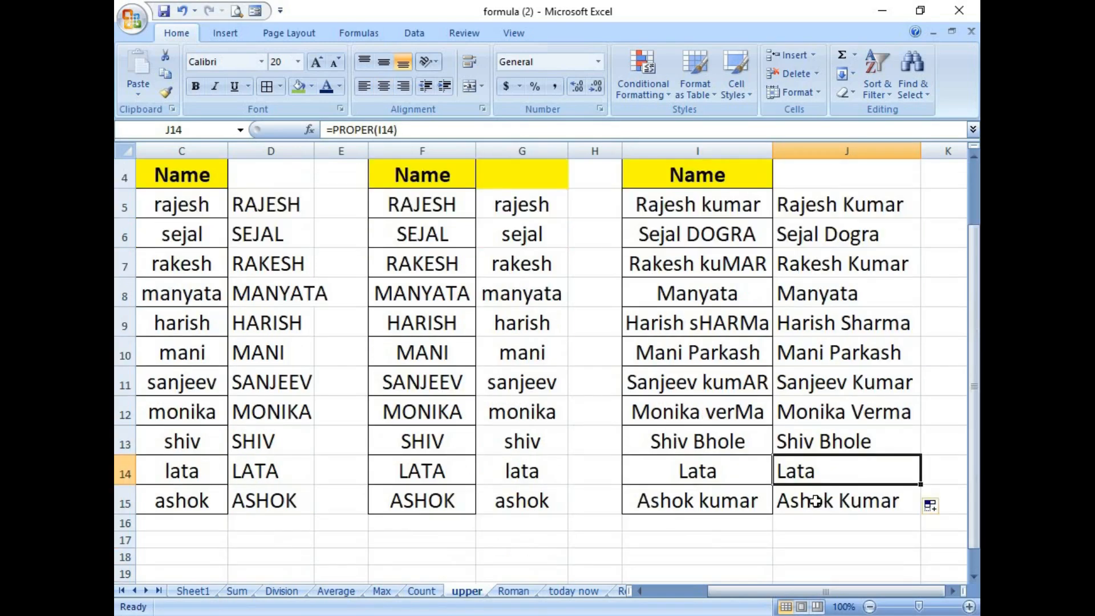
{"action": "scroll", "coordinate": [815, 501], "scroll_direction": "up", "scroll_amount": 1}
Step: Switch to the concatenate sheet and start a formula in R5 for the unevenly spaced text under the Trim heading
{"action": "left_click_drag", "start_coordinate": [718, 592], "coordinate": [625, 605]}
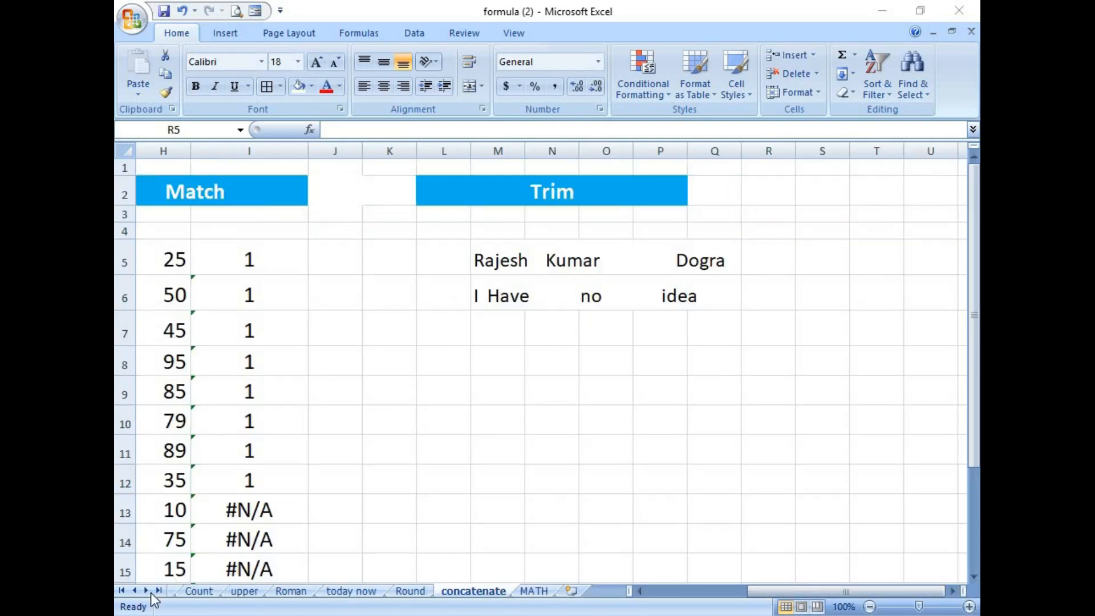
{"action": "left_click", "coordinate": [542, 188]}
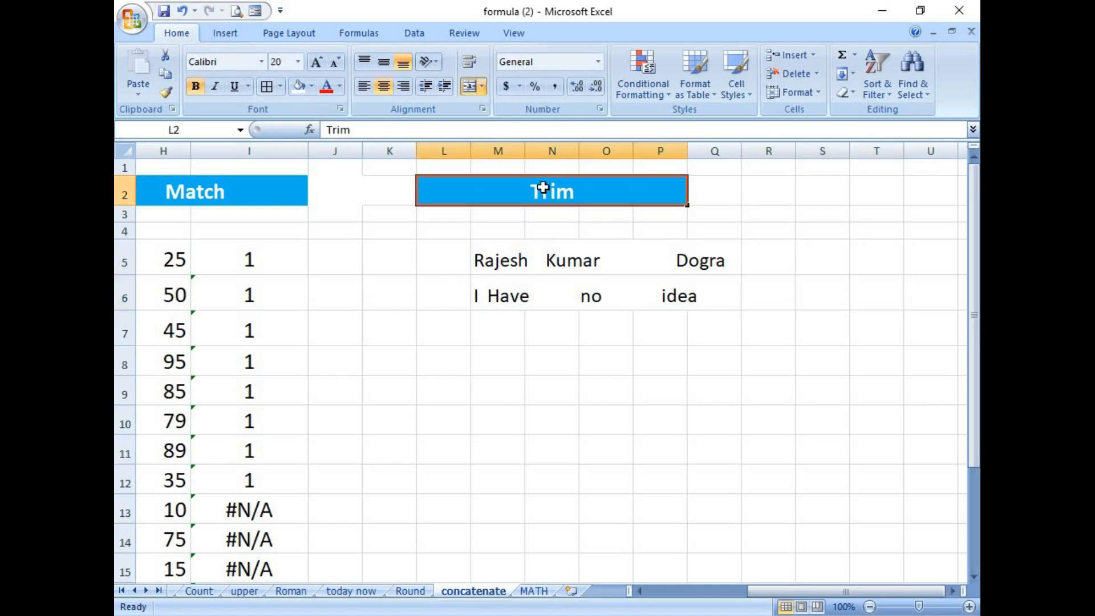
{"action": "left_click_drag", "start_coordinate": [481, 296], "coordinate": [664, 295]}
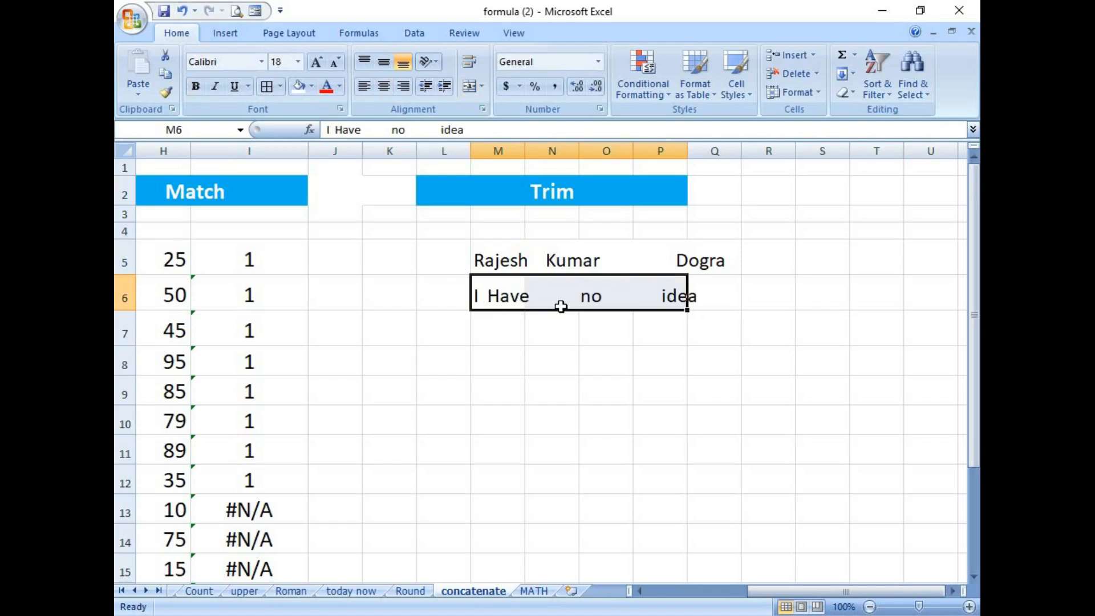
{"action": "left_click", "coordinate": [771, 262]}
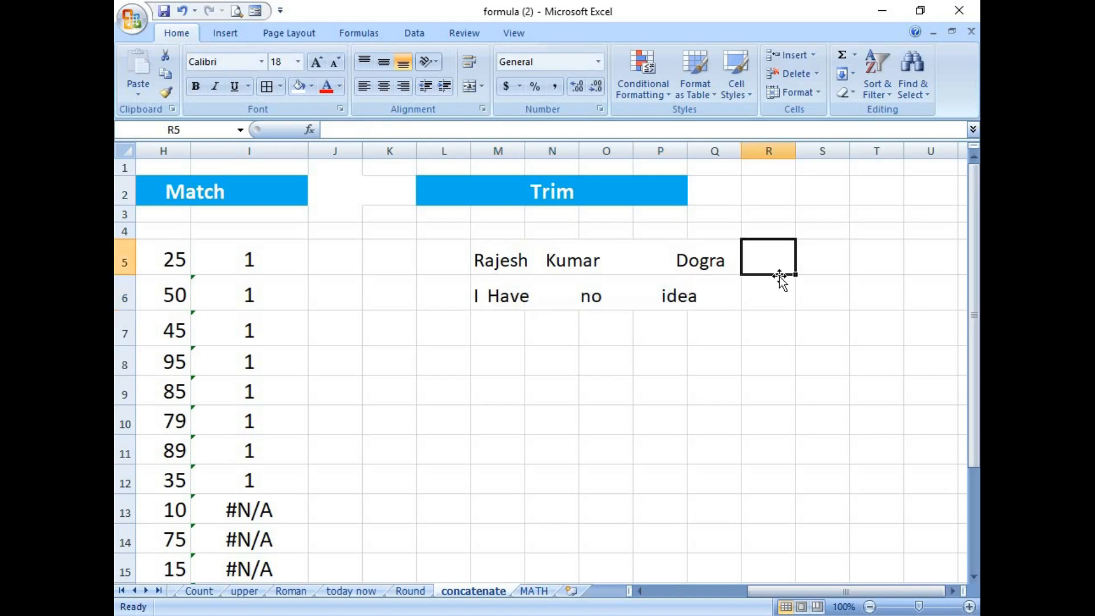
{"action": "type", "text": "="}
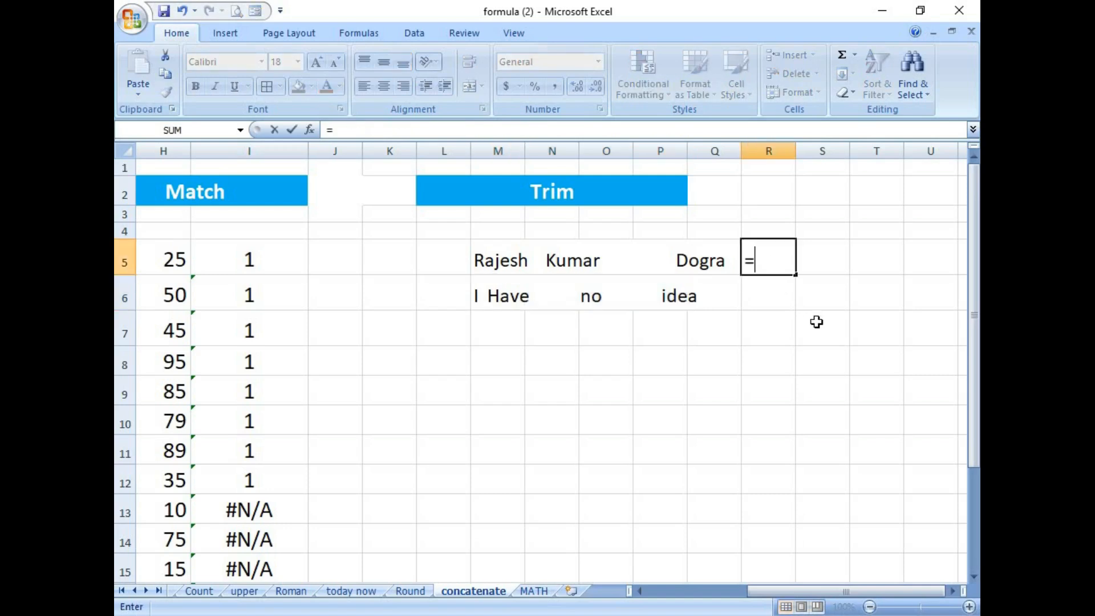
Step: Complete the formula =TRIM(M5) in cell R5 and fill it down to R6
{"action": "type", "text": "tr"}
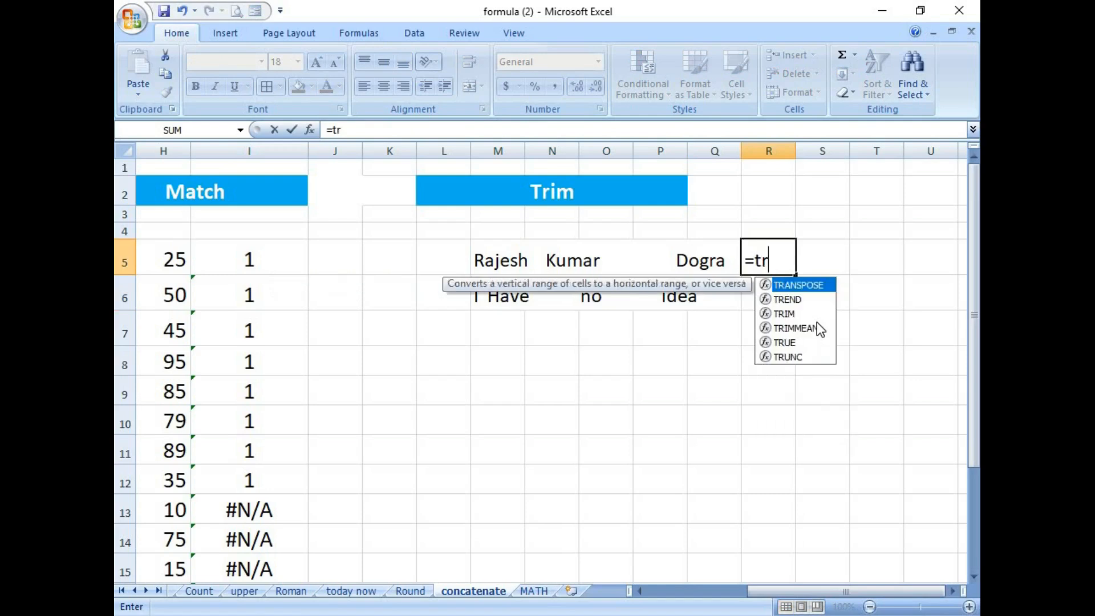
{"action": "type", "text": "im("}
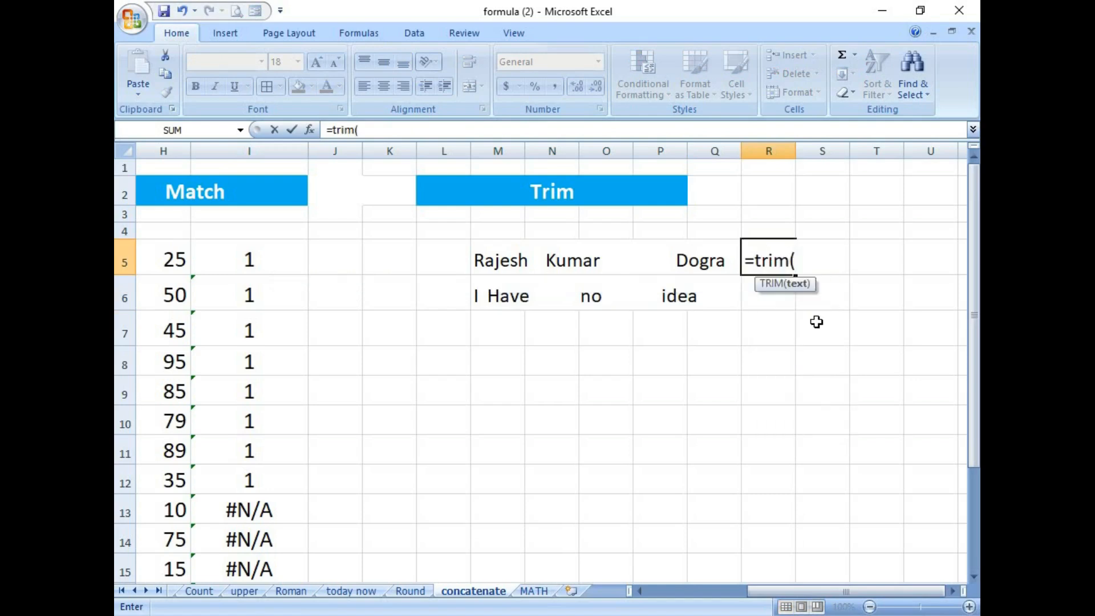
{"action": "left_click", "coordinate": [516, 260]}
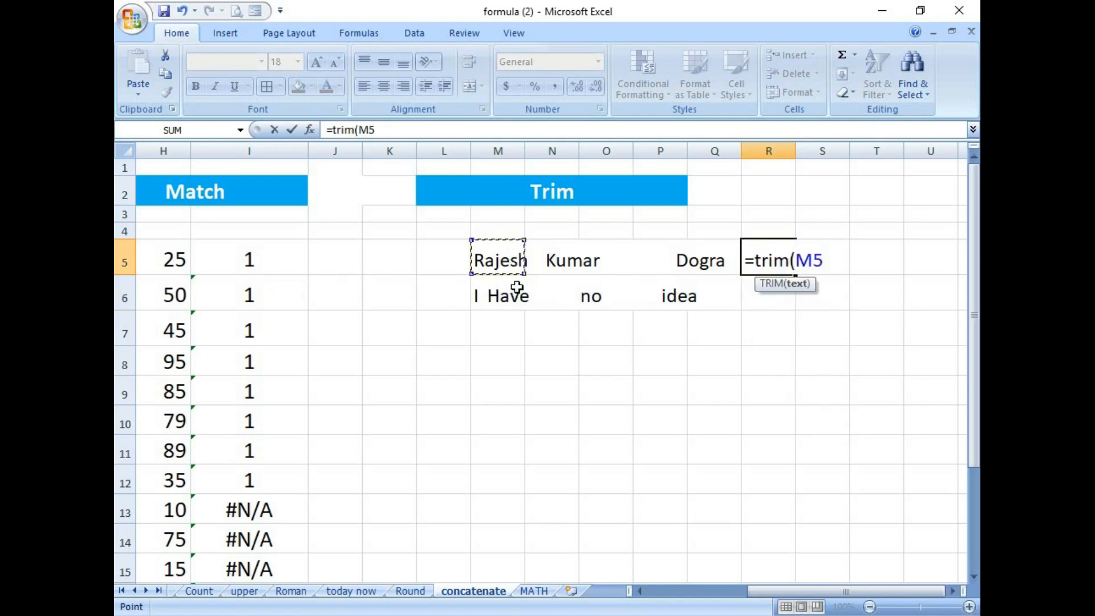
{"action": "type", "text": ")"}
{"action": "key", "text": "Return"}
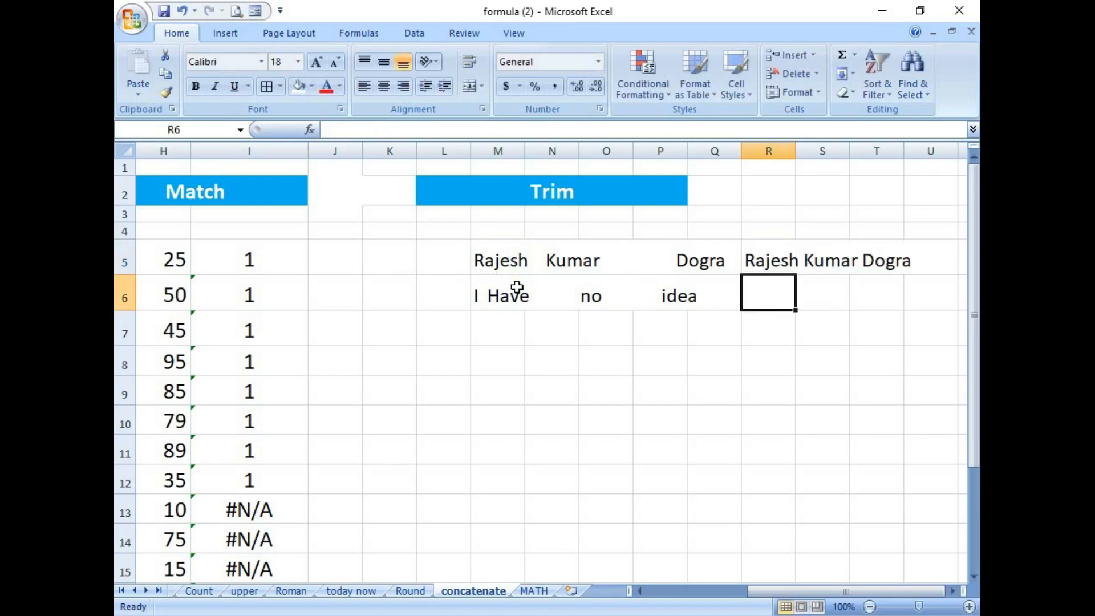
{"action": "left_click", "coordinate": [765, 265]}
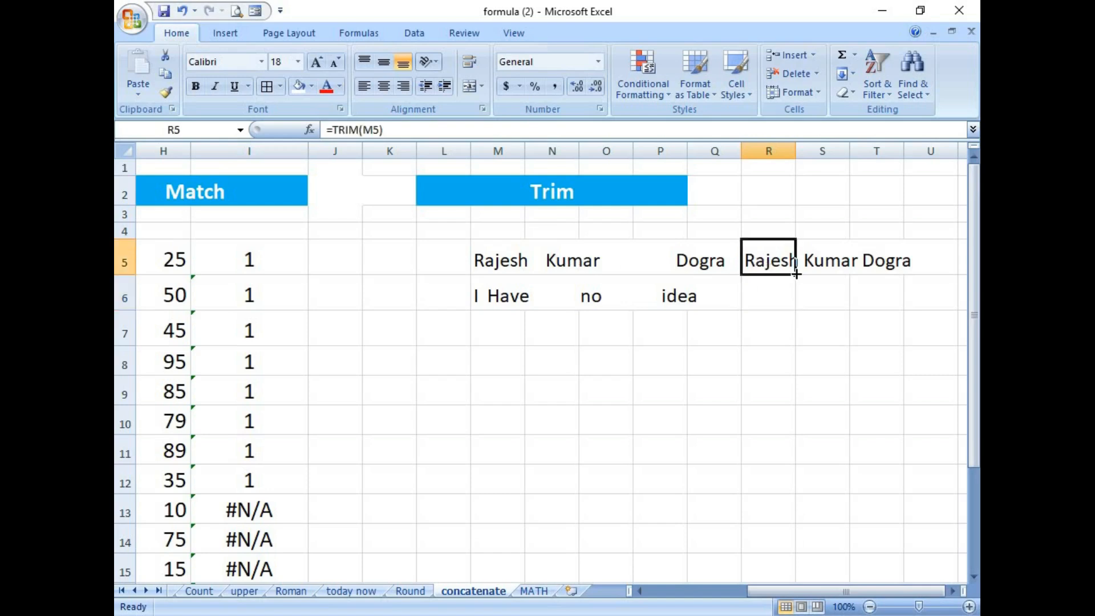
{"action": "left_click_drag", "start_coordinate": [796, 272], "coordinate": [799, 301]}
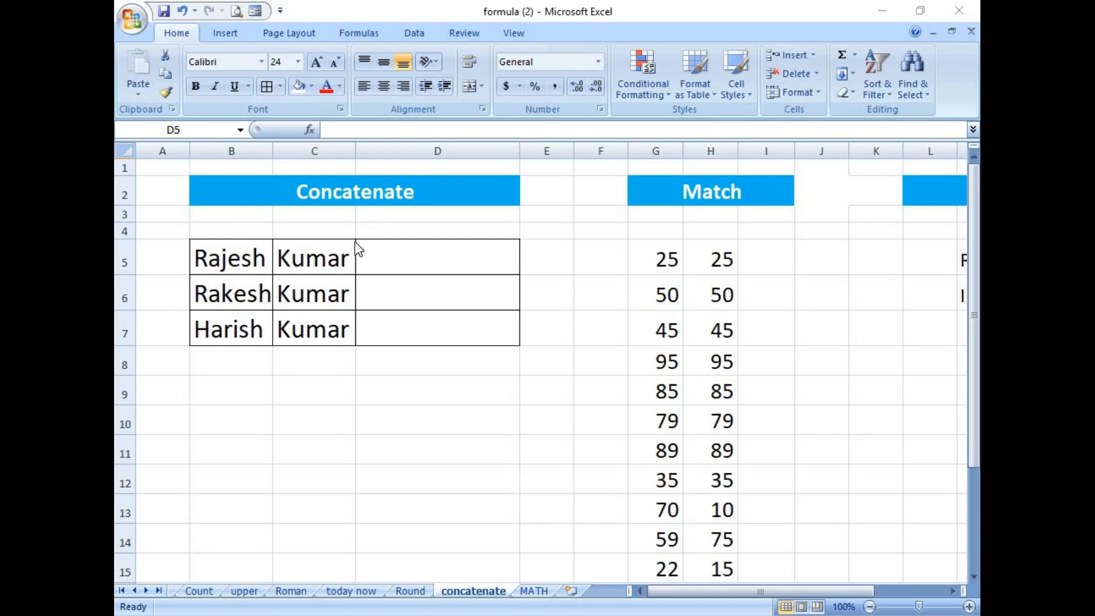
{"action": "key", "text": "shift+Down"}
{"action": "key", "text": "shift+Down"}
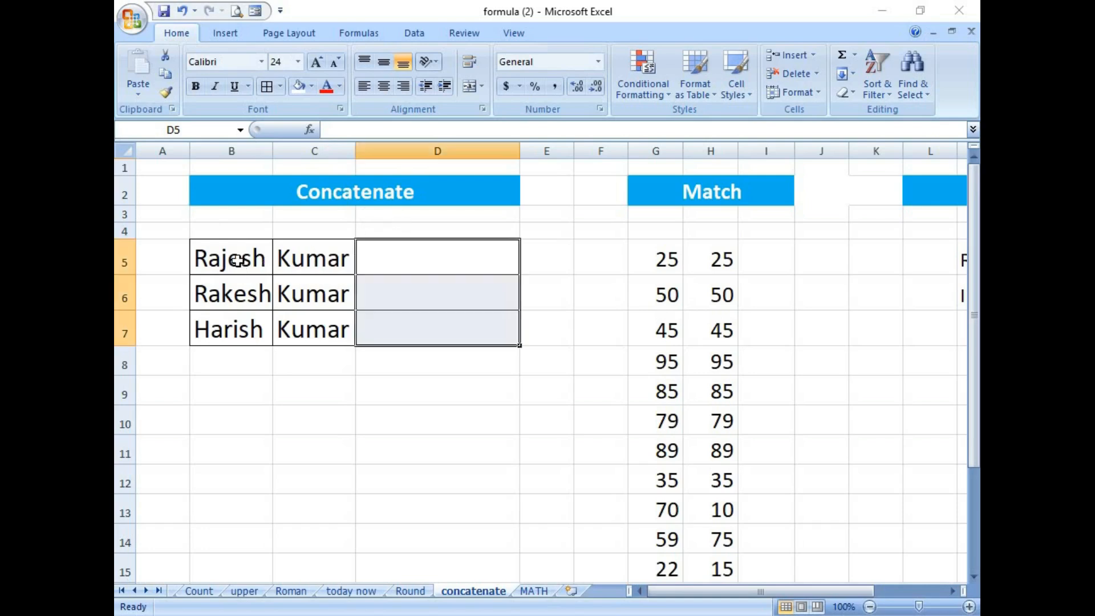
{"action": "left_click", "coordinate": [237, 259]}
{"action": "left_click", "coordinate": [296, 258]}
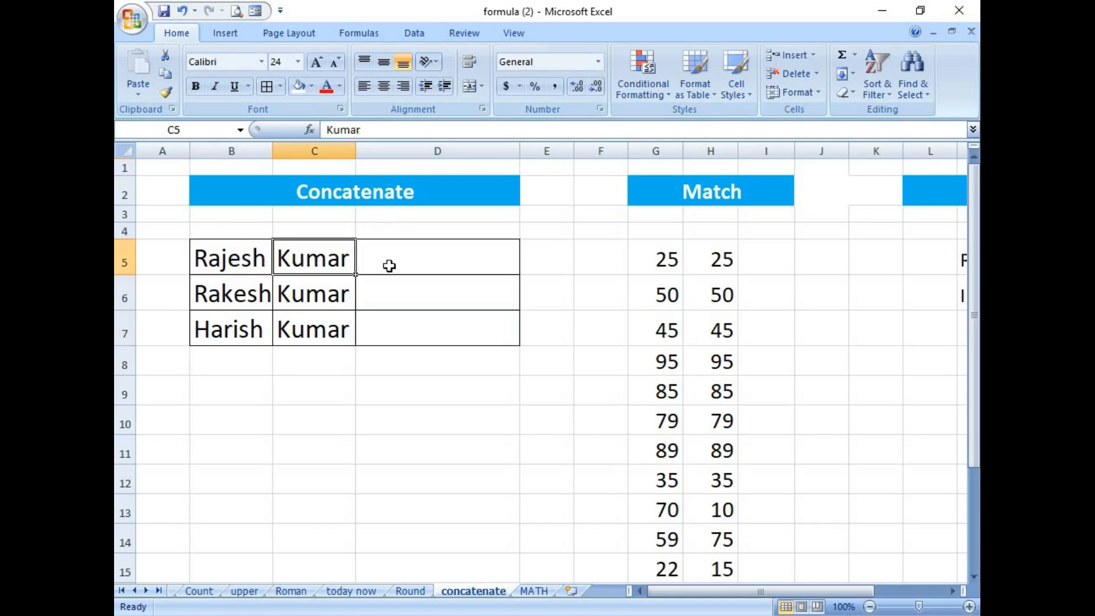
Step: Enter =CONCATENATE(B5,C5) in cell D5 to join the first and last names without a separator
{"action": "left_click", "coordinate": [408, 267]}
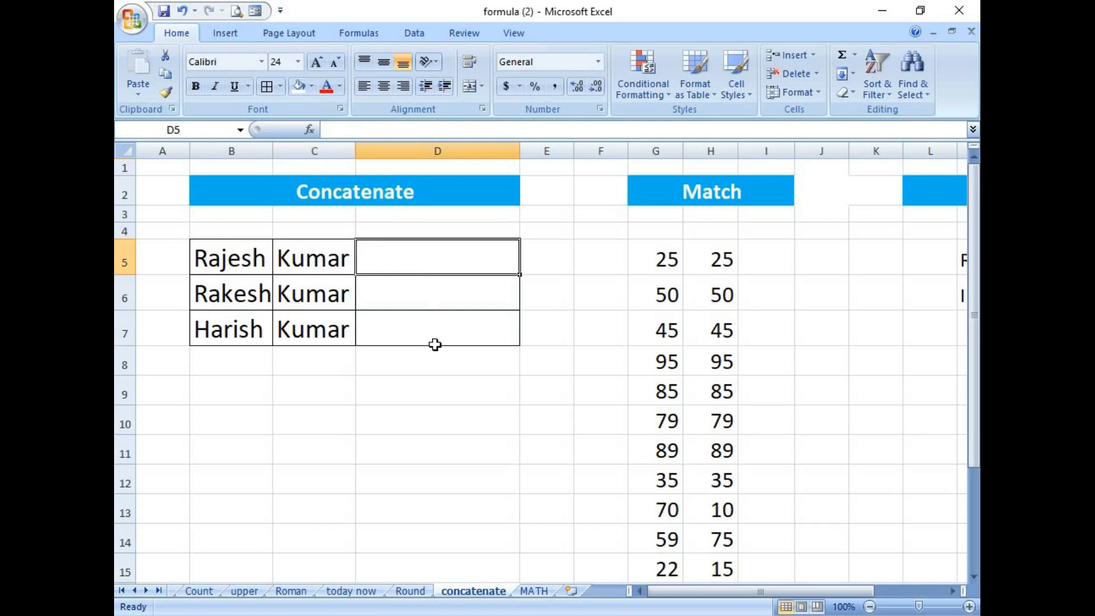
{"action": "type", "text": "="}
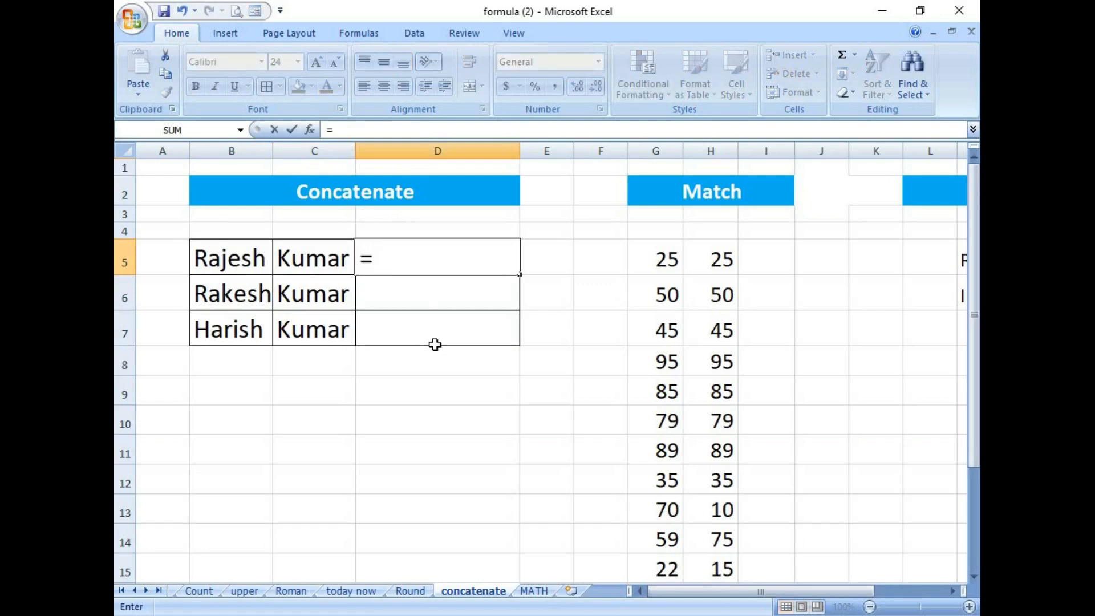
{"action": "type", "text": "con"}
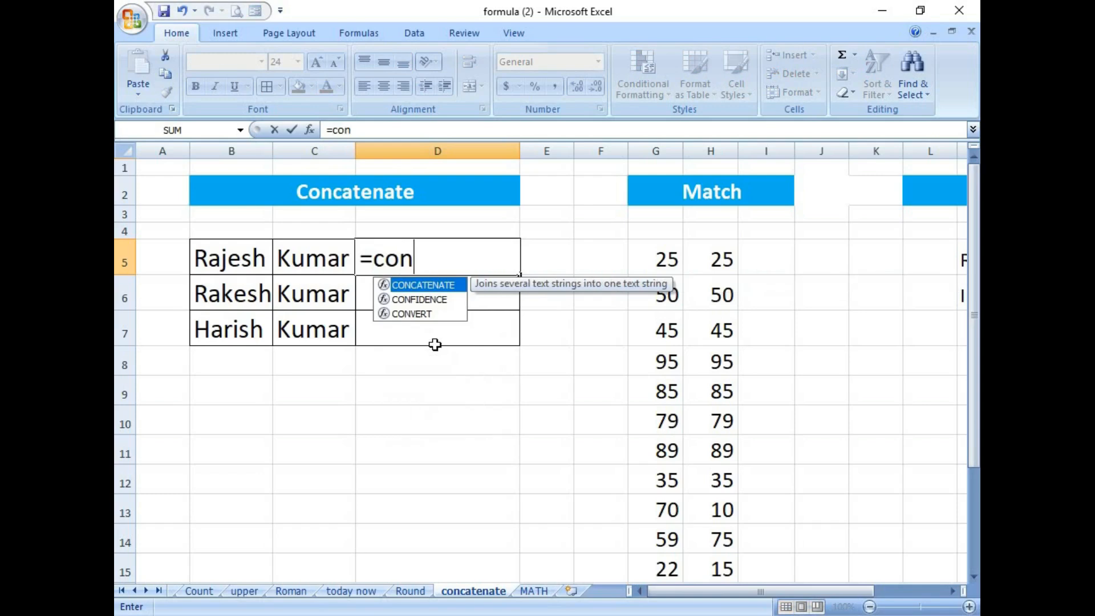
{"action": "double_click", "coordinate": [438, 286]}
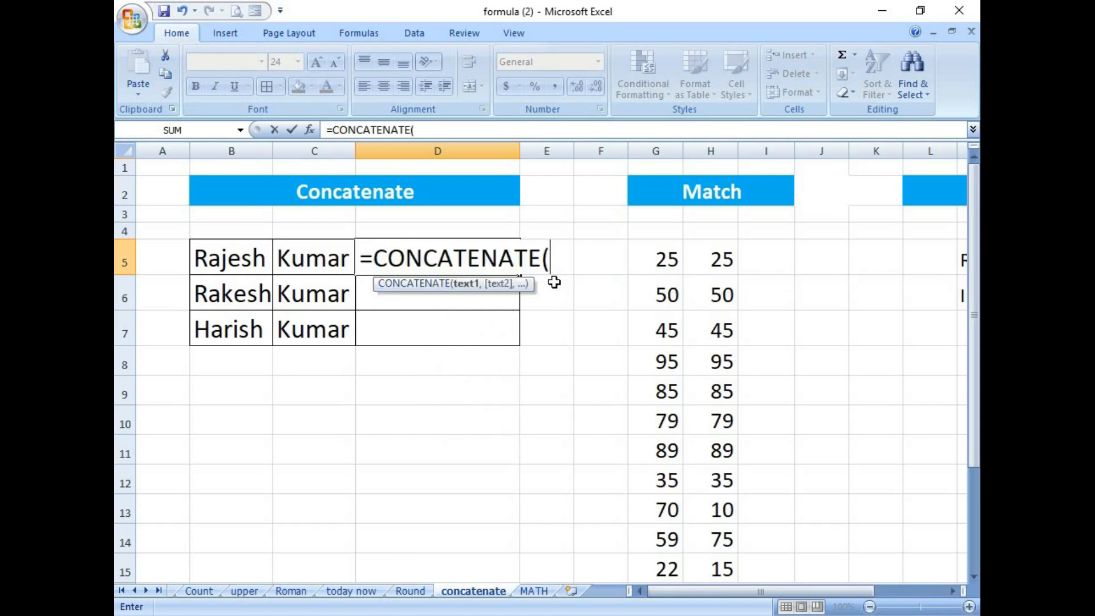
{"action": "left_click", "coordinate": [237, 264]}
{"action": "type", "text": ","}
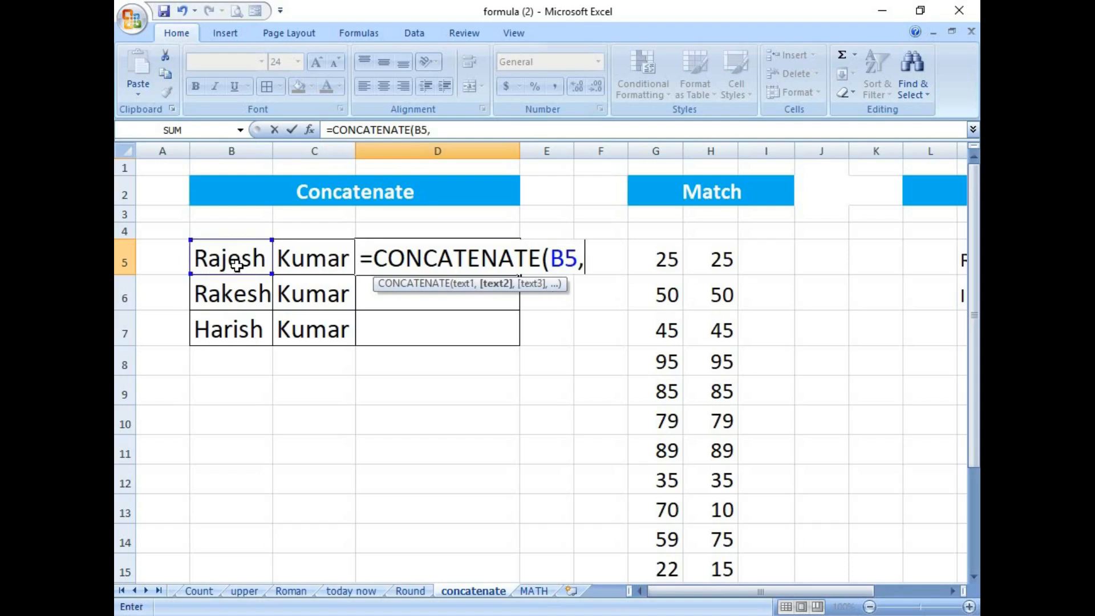
{"action": "left_click", "coordinate": [335, 264]}
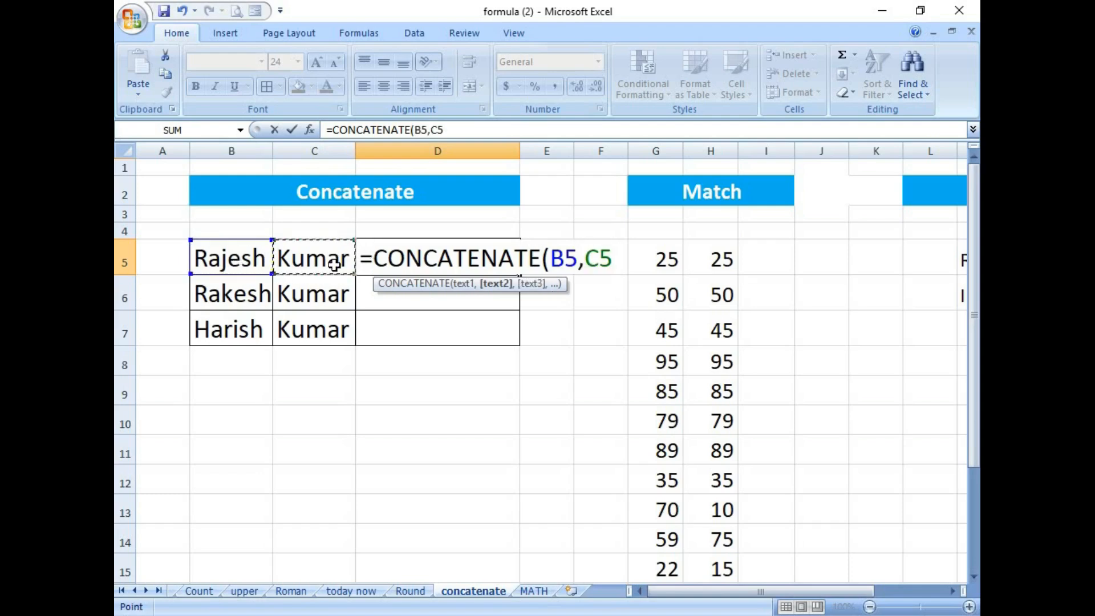
{"action": "type", "text": ")"}
{"action": "key", "text": "Return"}
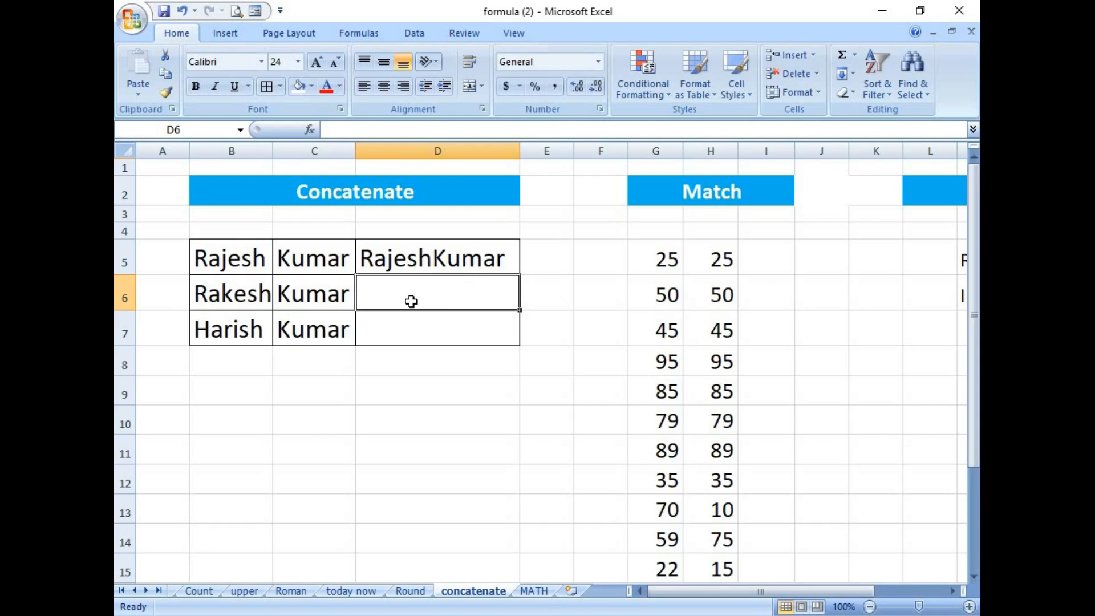
Step: Enter =CONCATENATE(B6,"",C6) in cell D6 and fill the formula down to D7
{"action": "type", "text": "="}
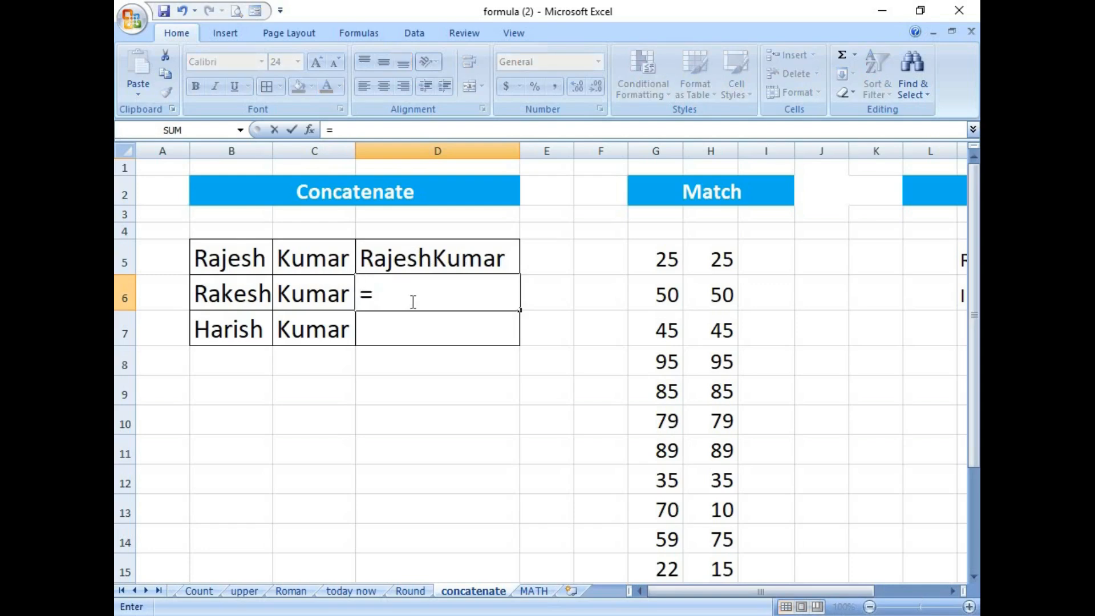
{"action": "type", "text": "c"}
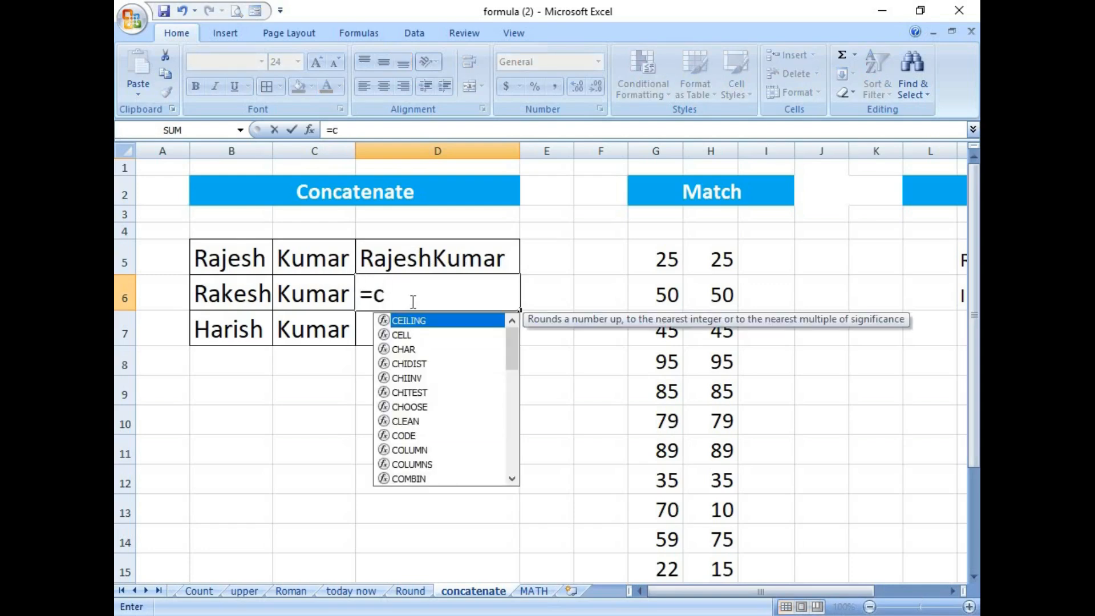
{"action": "type", "text": "on"}
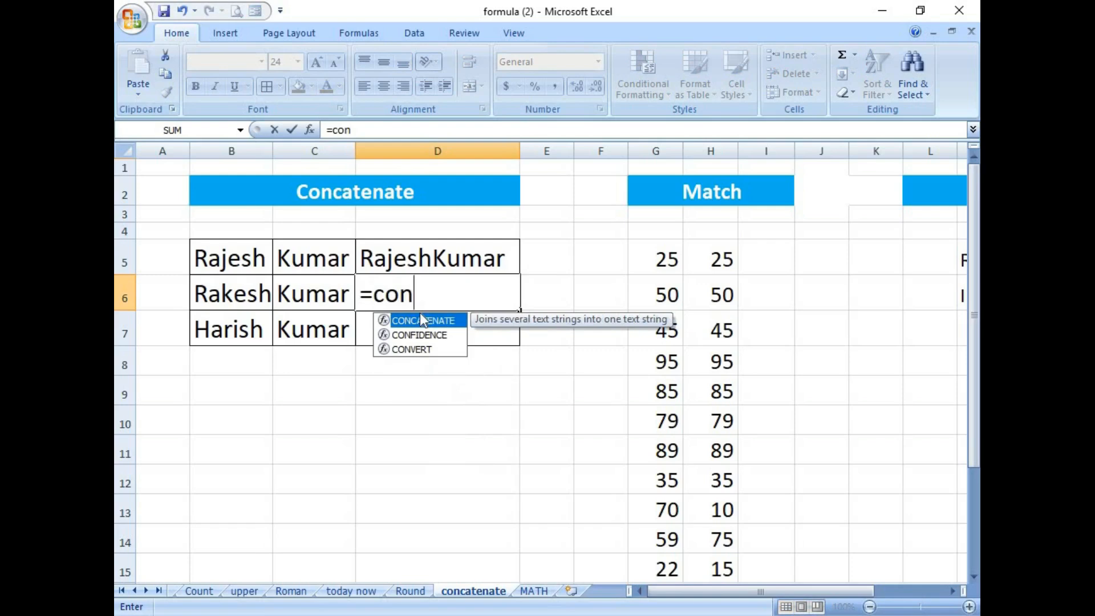
{"action": "double_click", "coordinate": [422, 321]}
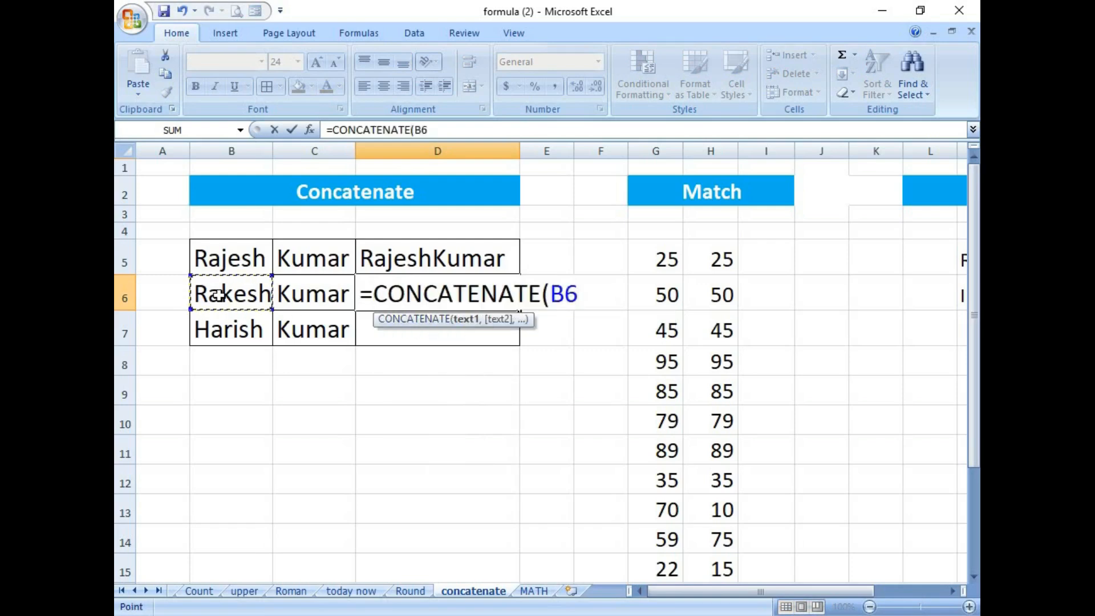
{"action": "type", "text": ",\"\""}
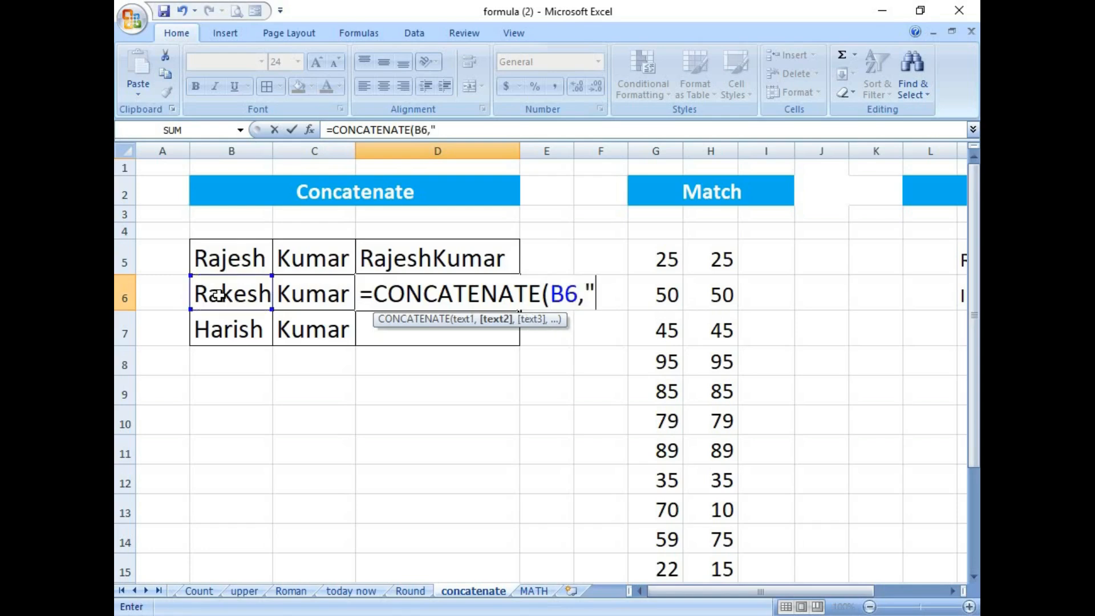
{"action": "type", "text": ","}
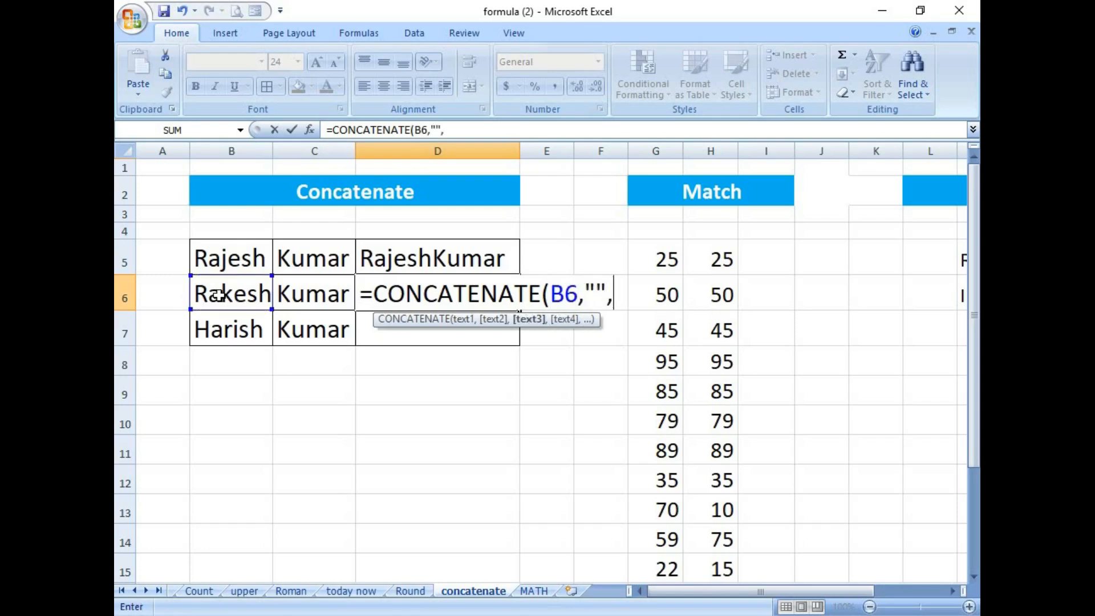
{"action": "left_click", "coordinate": [307, 296]}
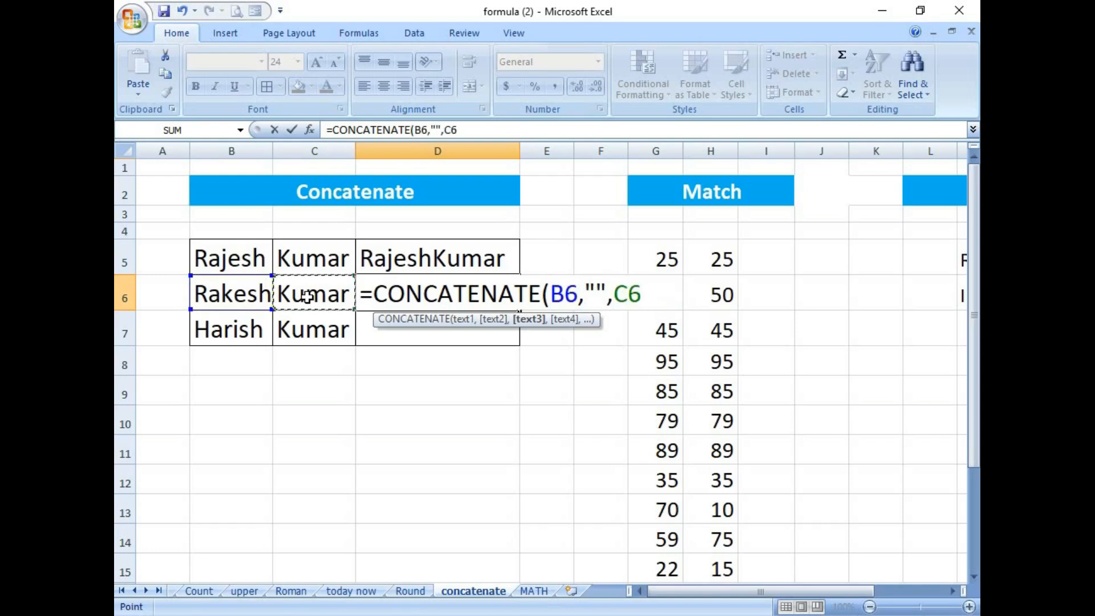
{"action": "type", "text": ")"}
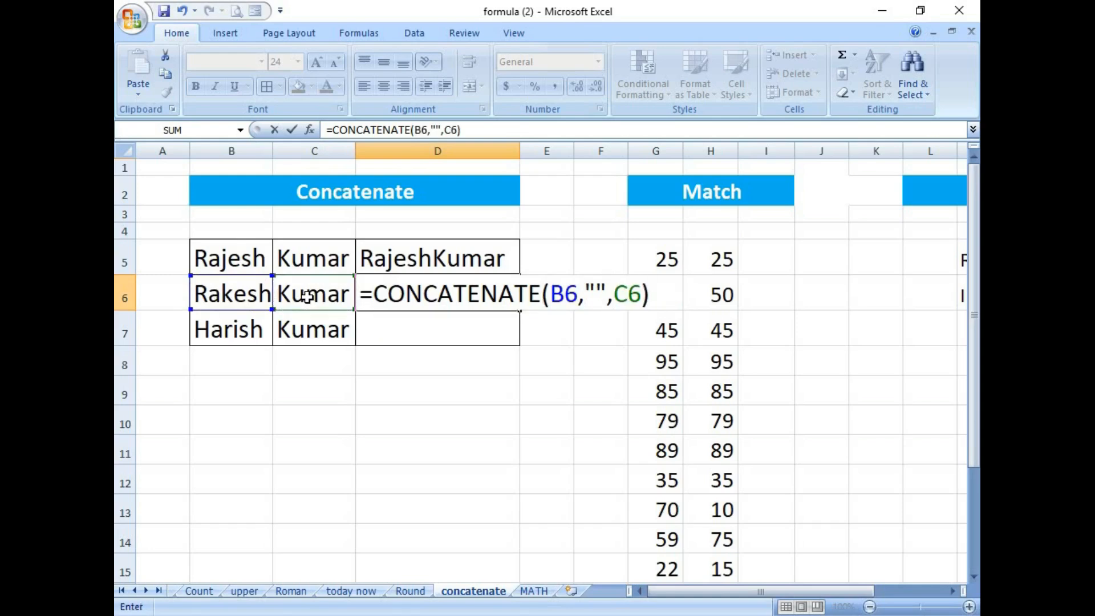
{"action": "key", "text": "Return"}
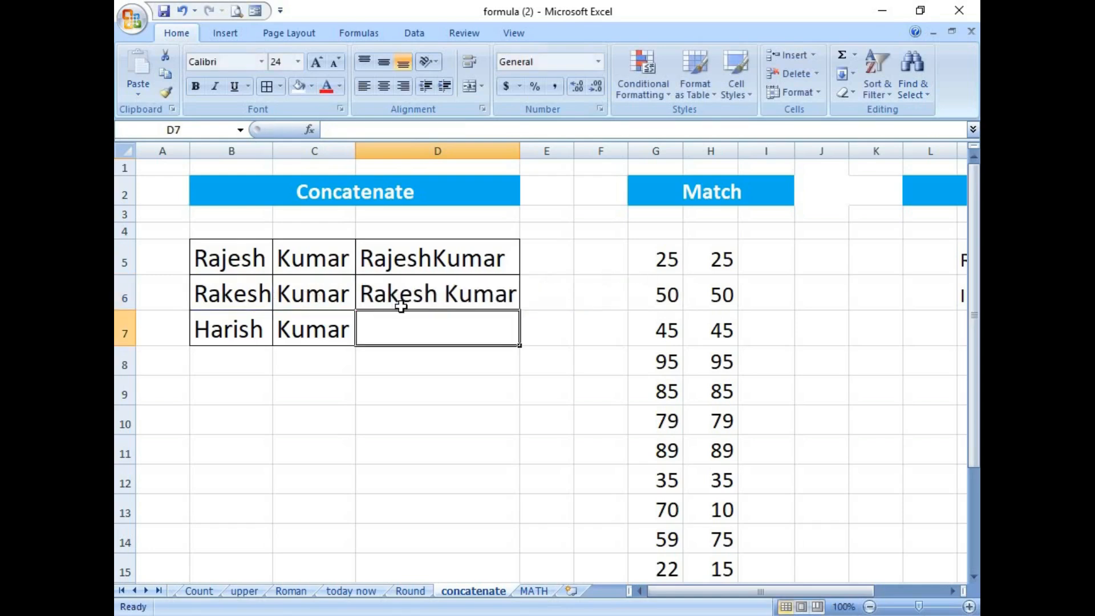
{"action": "left_click", "coordinate": [427, 294]}
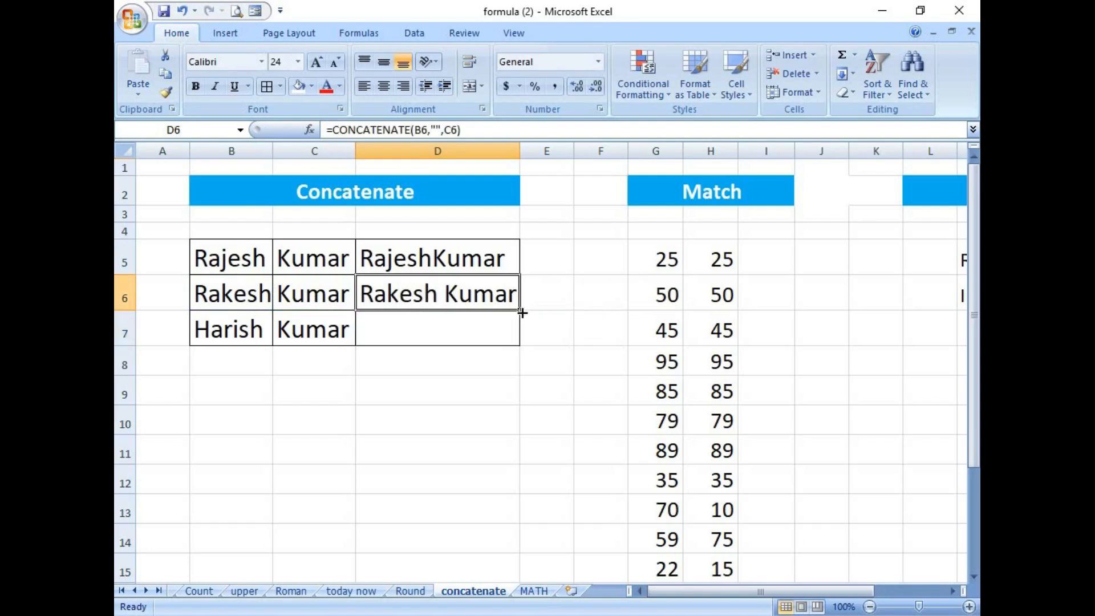
{"action": "left_click_drag", "start_coordinate": [521, 310], "coordinate": [522, 345]}
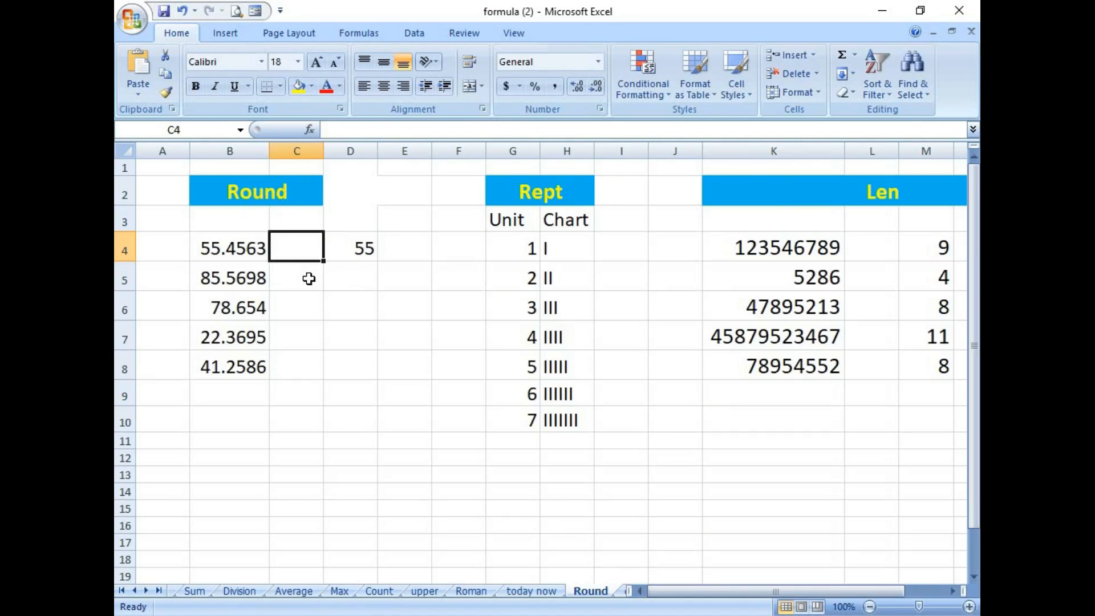
Step: Examine the decimal numbers in B4:B8 and the existing rounding formula in D4 on the Round sheet
{"action": "left_click", "coordinate": [302, 355]}
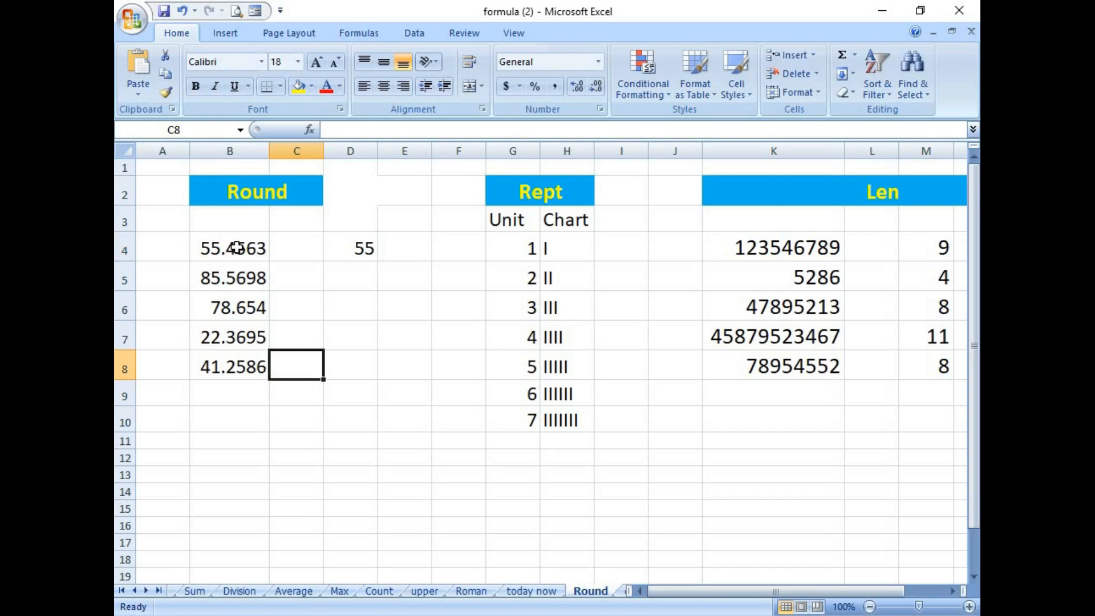
{"action": "left_click_drag", "start_coordinate": [231, 247], "coordinate": [233, 360]}
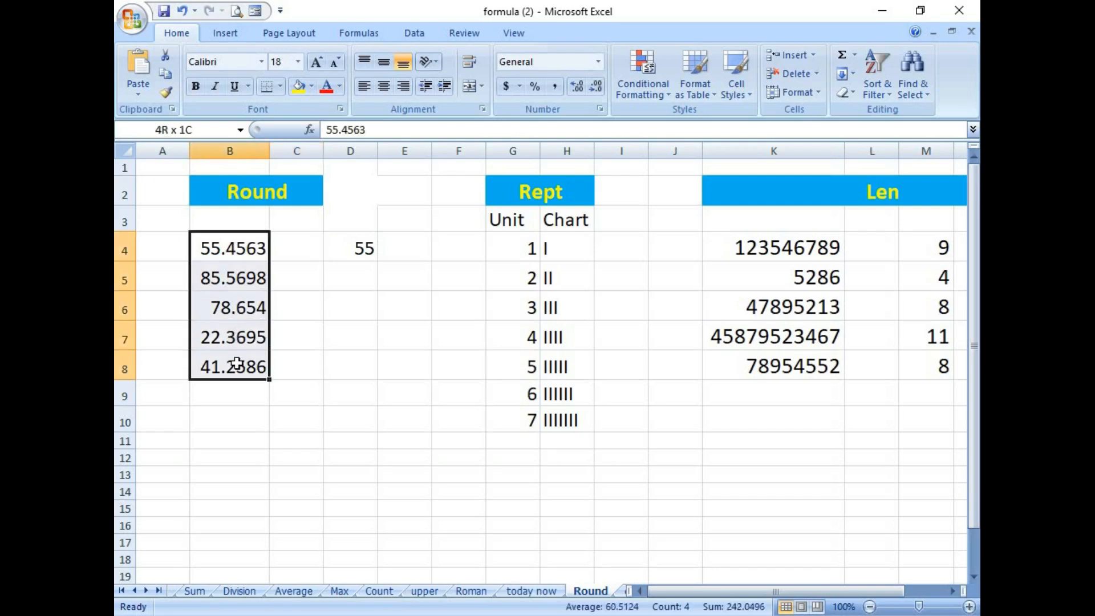
{"action": "left_click", "coordinate": [305, 254]}
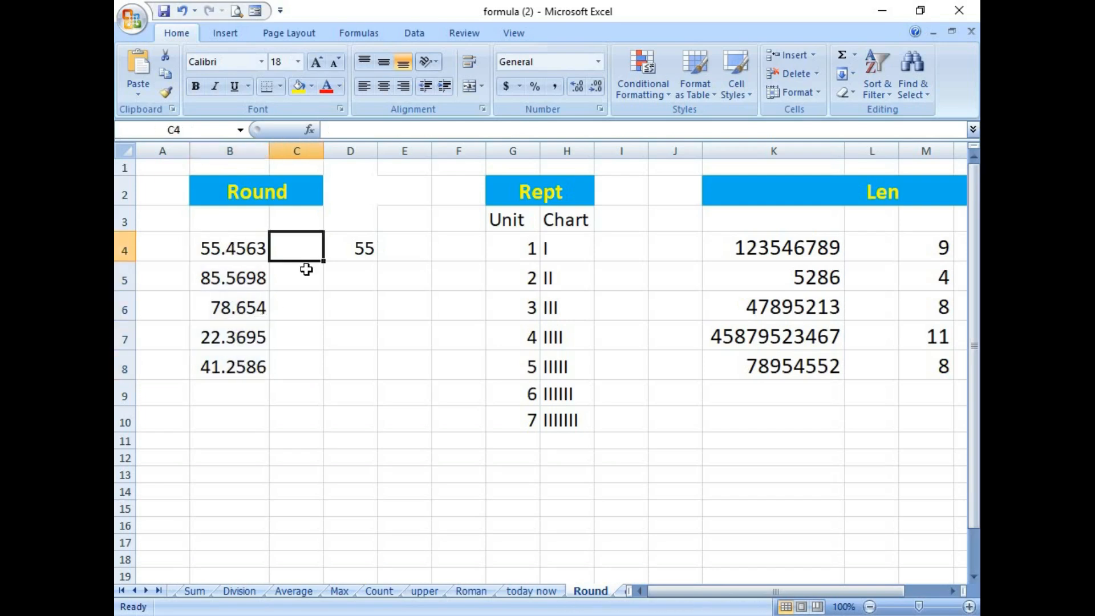
{"action": "left_click", "coordinate": [303, 276]}
{"action": "left_click", "coordinate": [210, 251]}
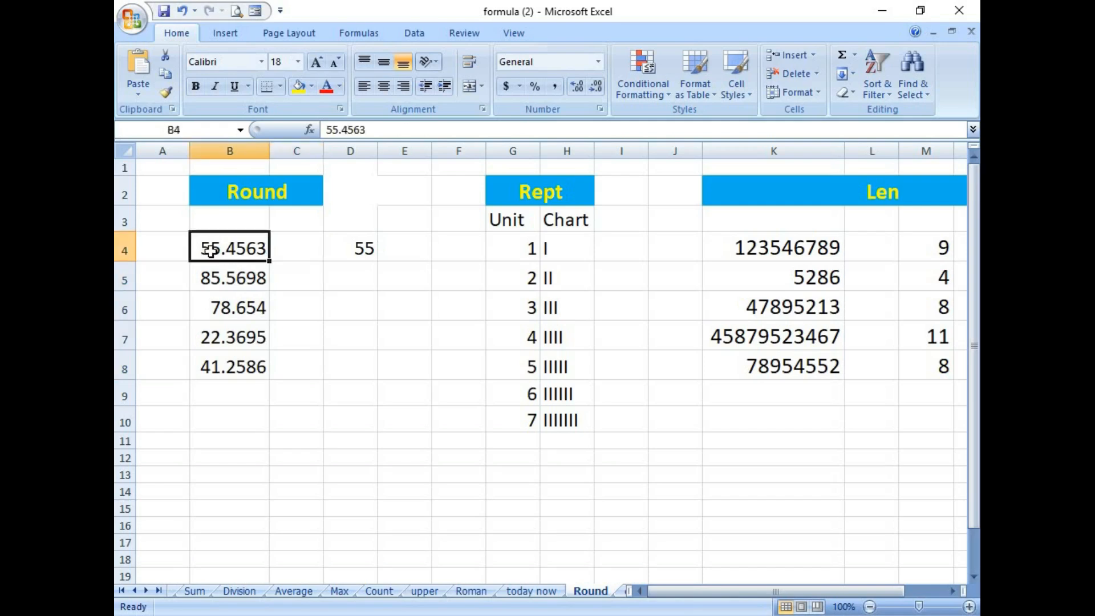
{"action": "left_click", "coordinate": [285, 269]}
{"action": "left_click", "coordinate": [259, 244]}
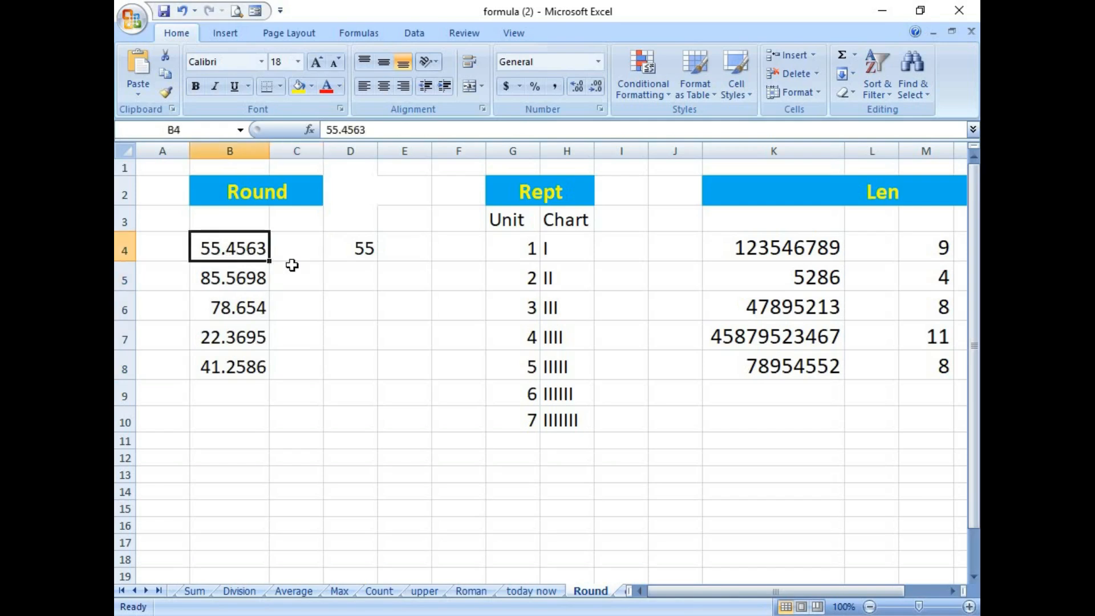
{"action": "left_click", "coordinate": [356, 251]}
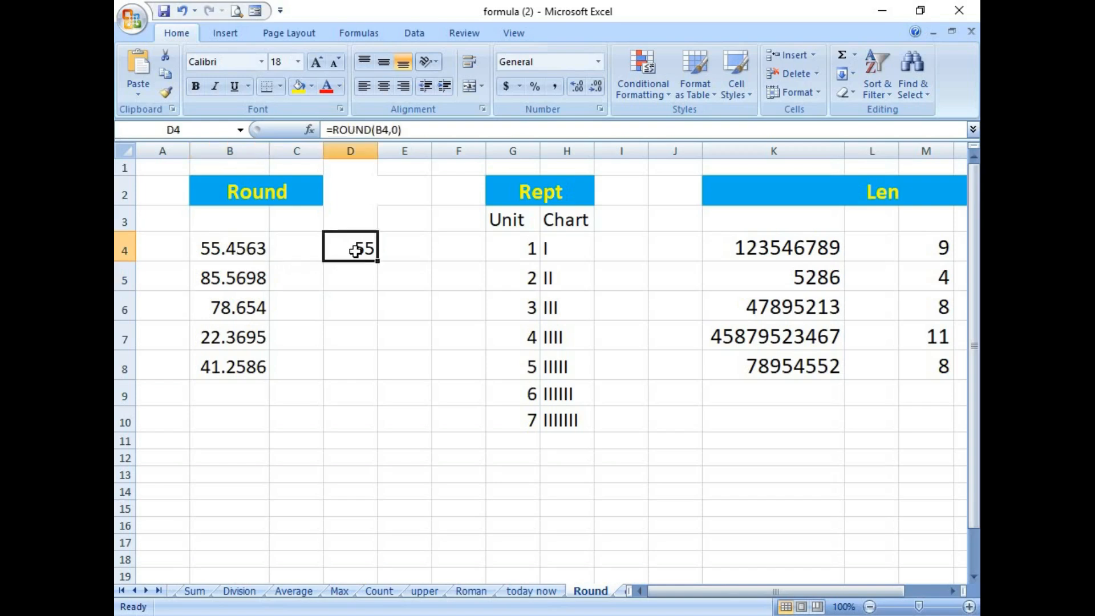
Step: Enter =ROUND(B4,0) in cell C4 to round the first decimal number to a whole number
{"action": "left_click", "coordinate": [296, 251]}
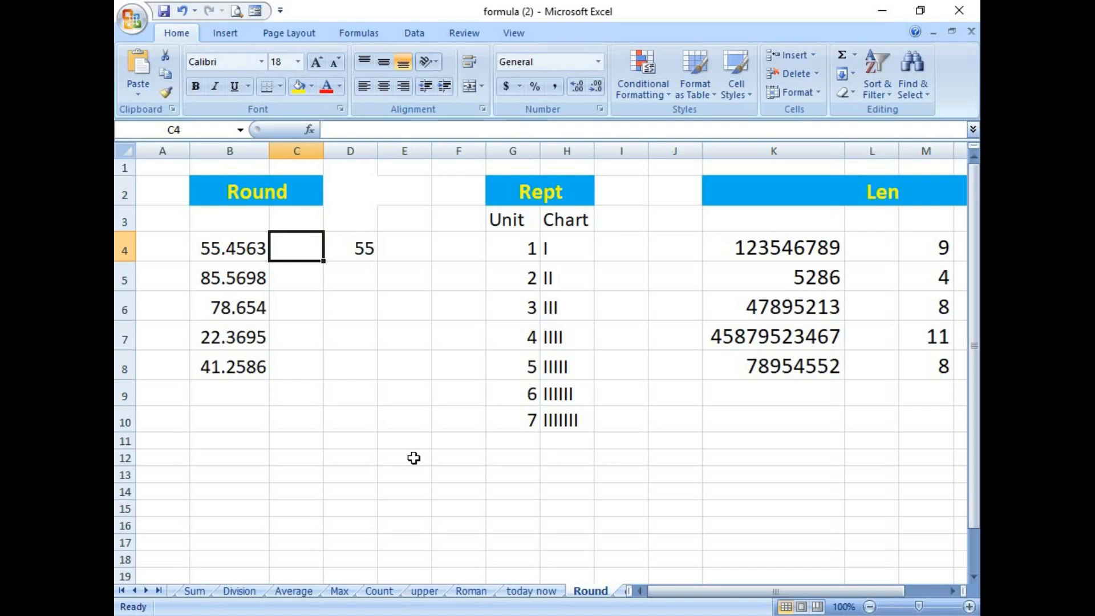
{"action": "type", "text": "=r"}
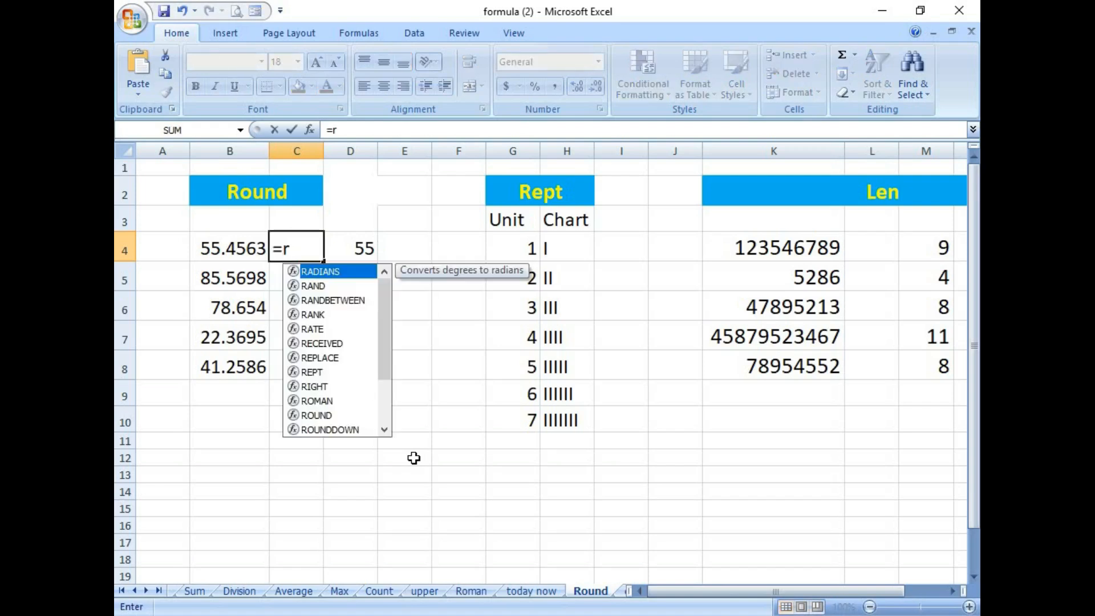
{"action": "type", "text": "ound"}
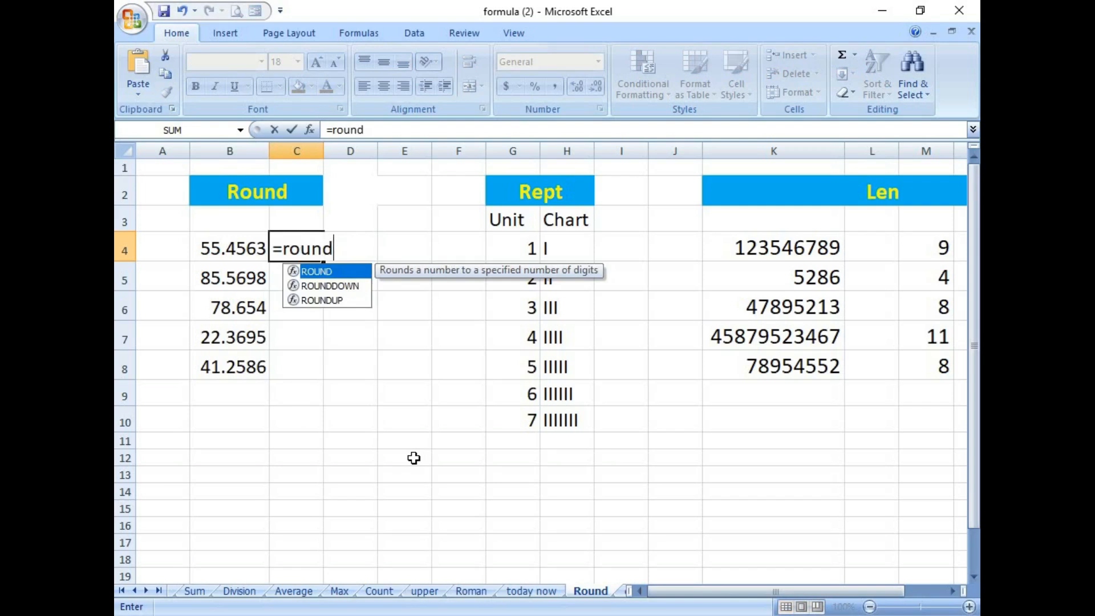
{"action": "type", "text": "("}
{"action": "left_click", "coordinate": [252, 257]}
{"action": "type", "text": ","}
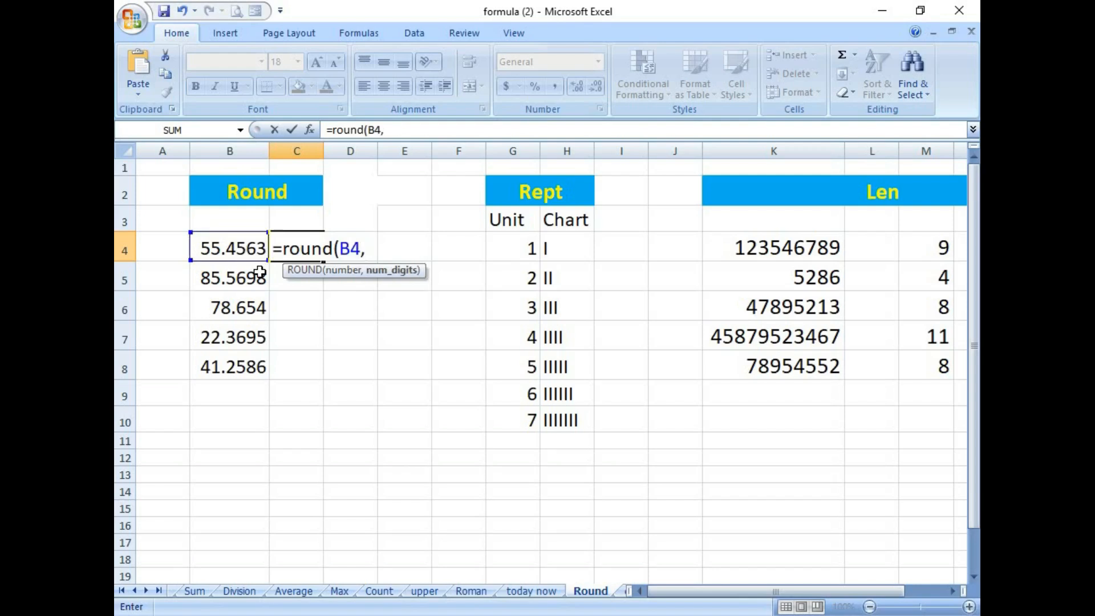
{"action": "type", "text": "0)"}
{"action": "key", "text": "Return"}
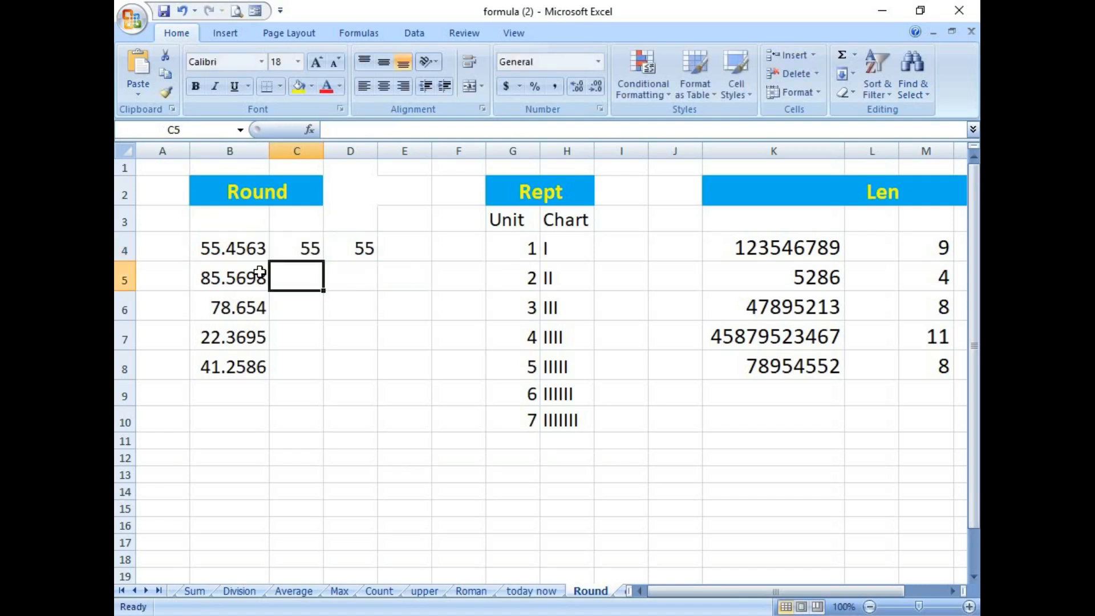
Step: Fill the ROUND formula from C4 down to C8 and compare rows 5 and 6 with their original decimals
{"action": "left_click", "coordinate": [312, 253]}
{"action": "left_click_drag", "start_coordinate": [322, 261], "coordinate": [315, 372]}
{"action": "left_click", "coordinate": [297, 311]}
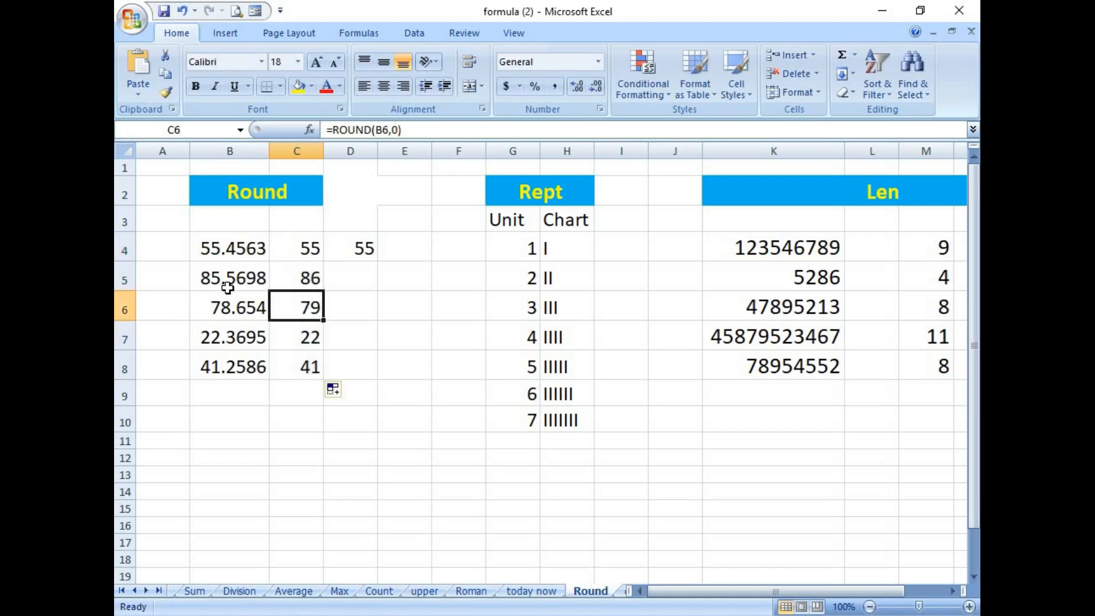
{"action": "left_click", "coordinate": [257, 278]}
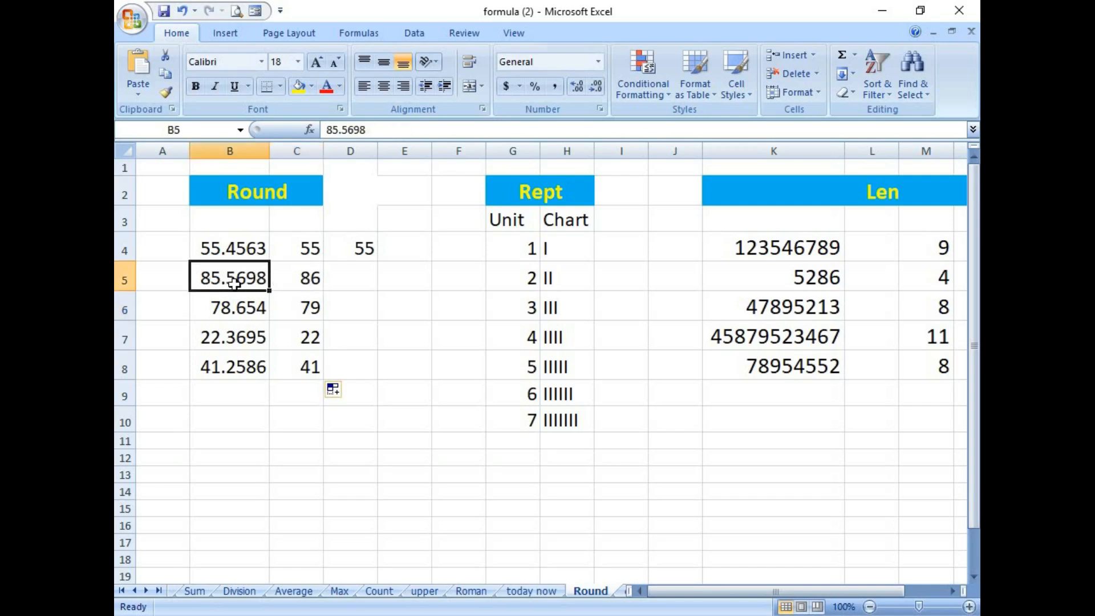
{"action": "left_click", "coordinate": [302, 281]}
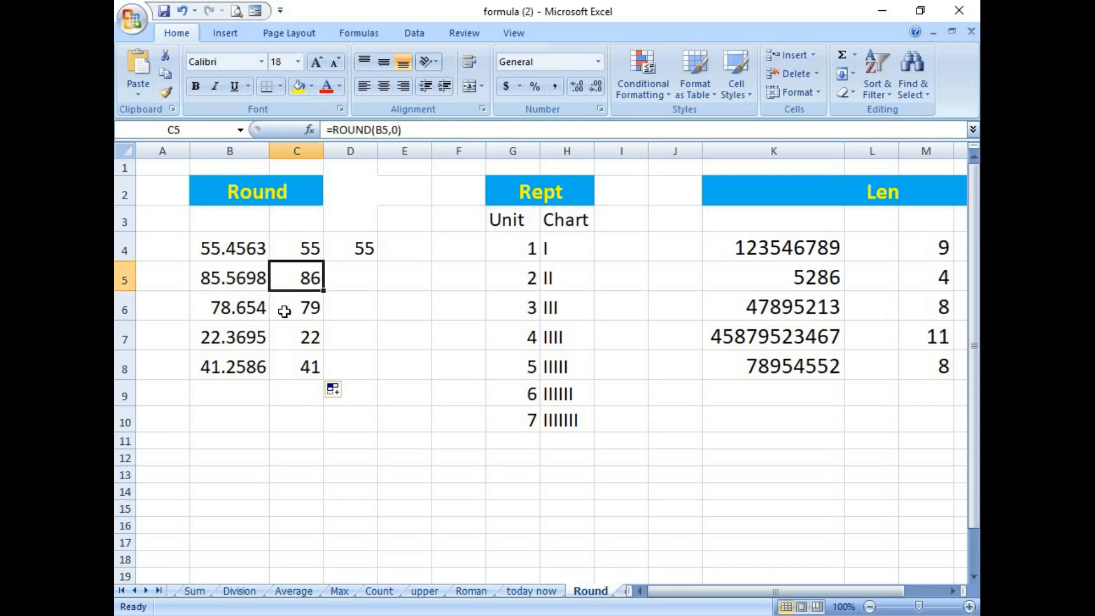
{"action": "left_click", "coordinate": [222, 310]}
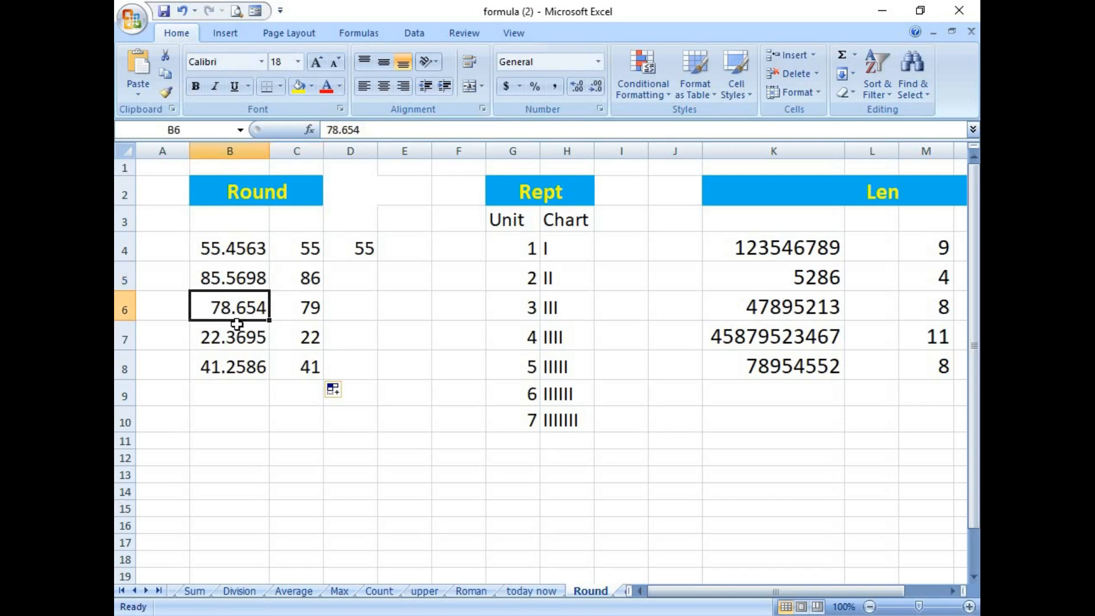
{"action": "left_click", "coordinate": [300, 308]}
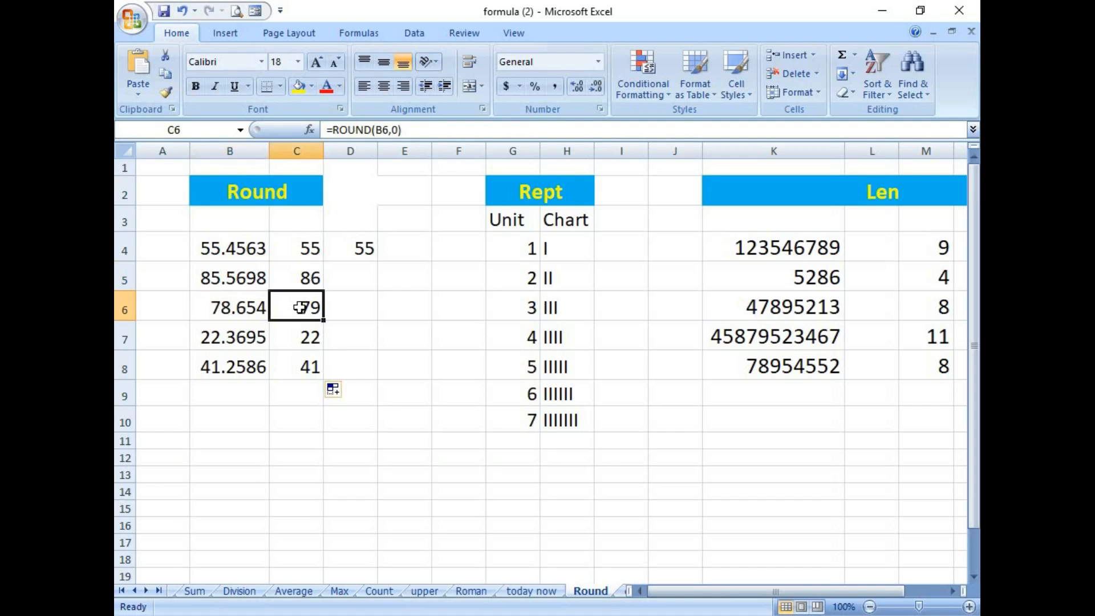
{"action": "left_click", "coordinate": [352, 332]}
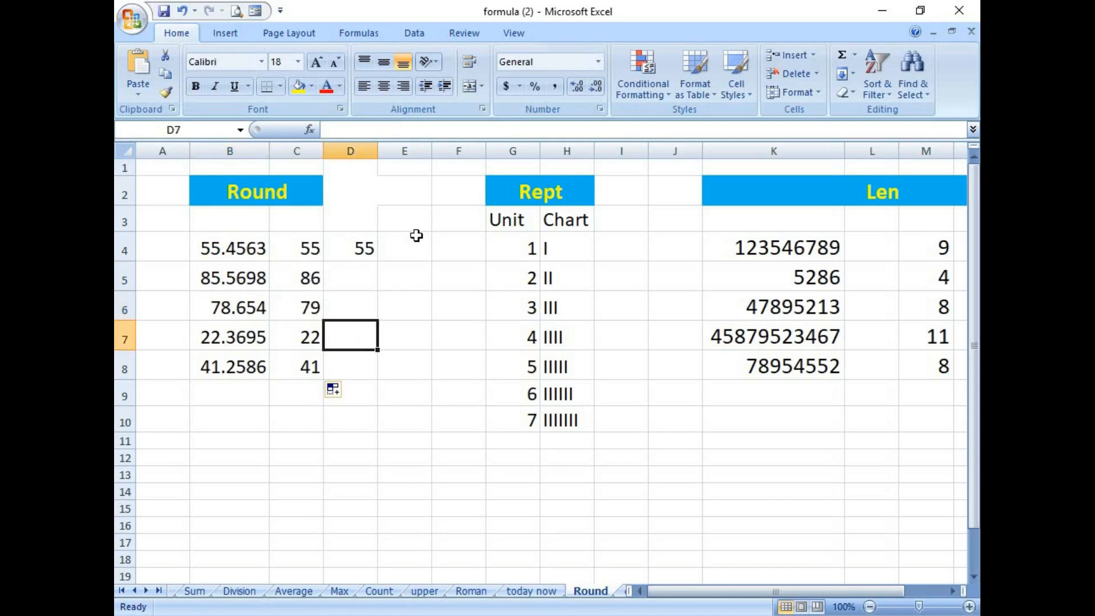
Step: Check the existing Rept formula in H4 and enter =REPT("I",G4) in cell I4
{"action": "left_click", "coordinate": [551, 199]}
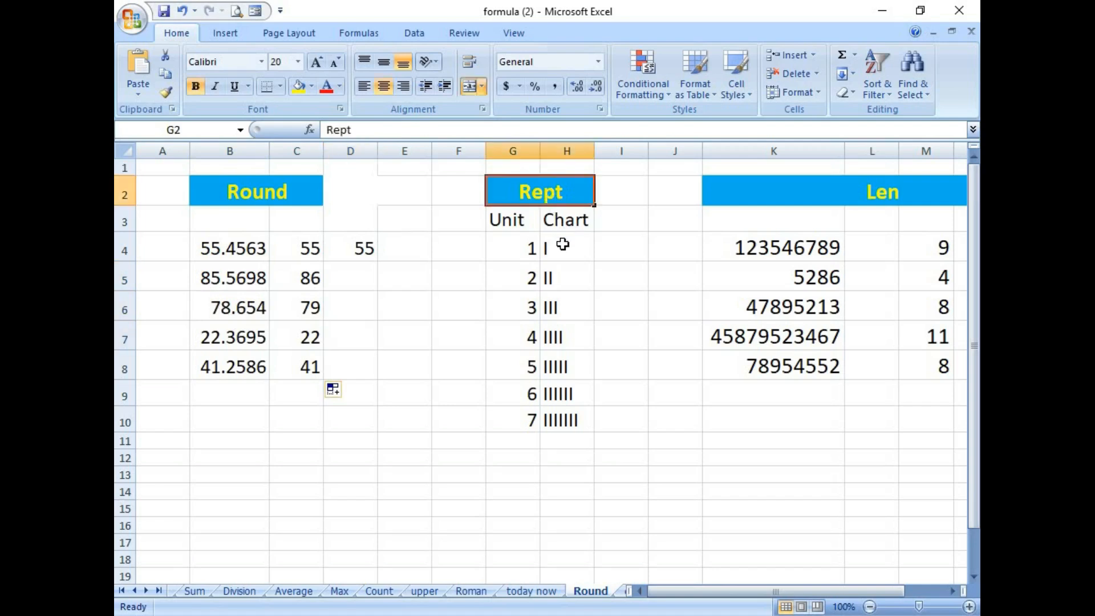
{"action": "left_click", "coordinate": [563, 245]}
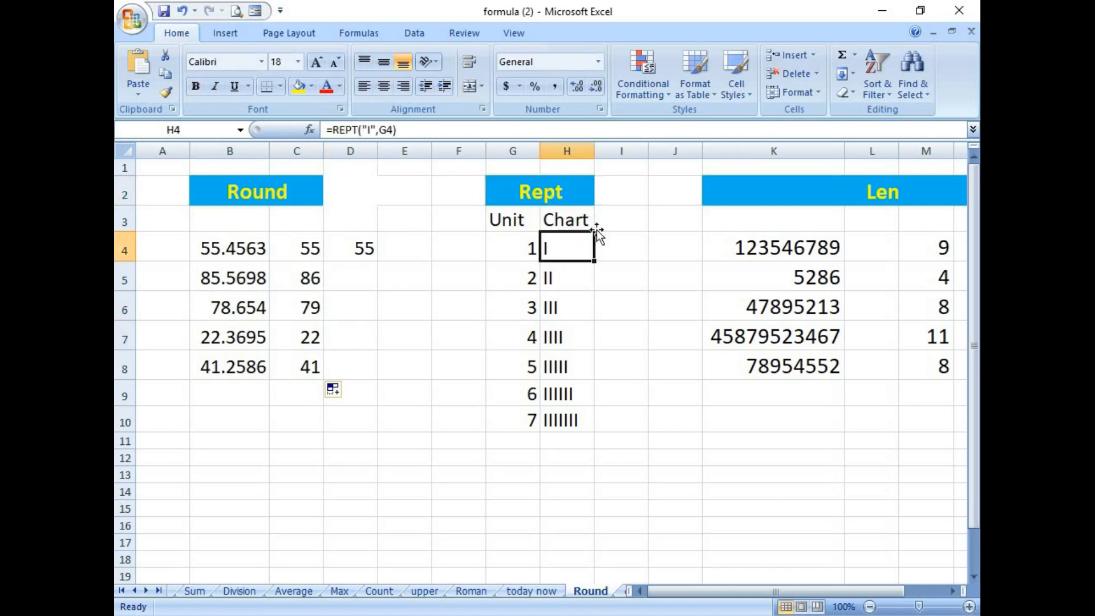
{"action": "left_click", "coordinate": [609, 252]}
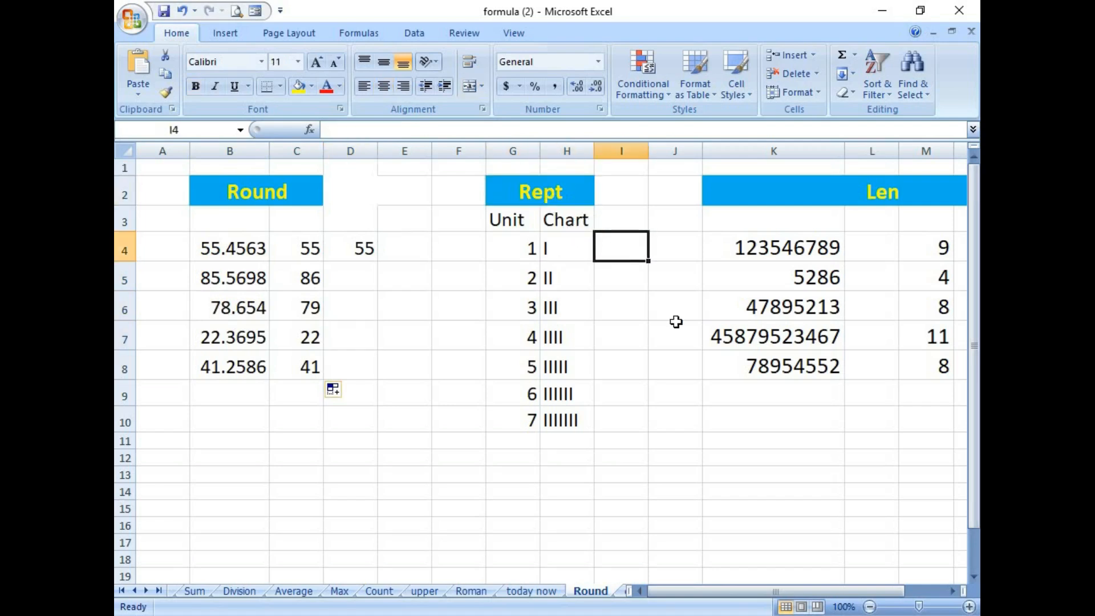
{"action": "type", "text": "="}
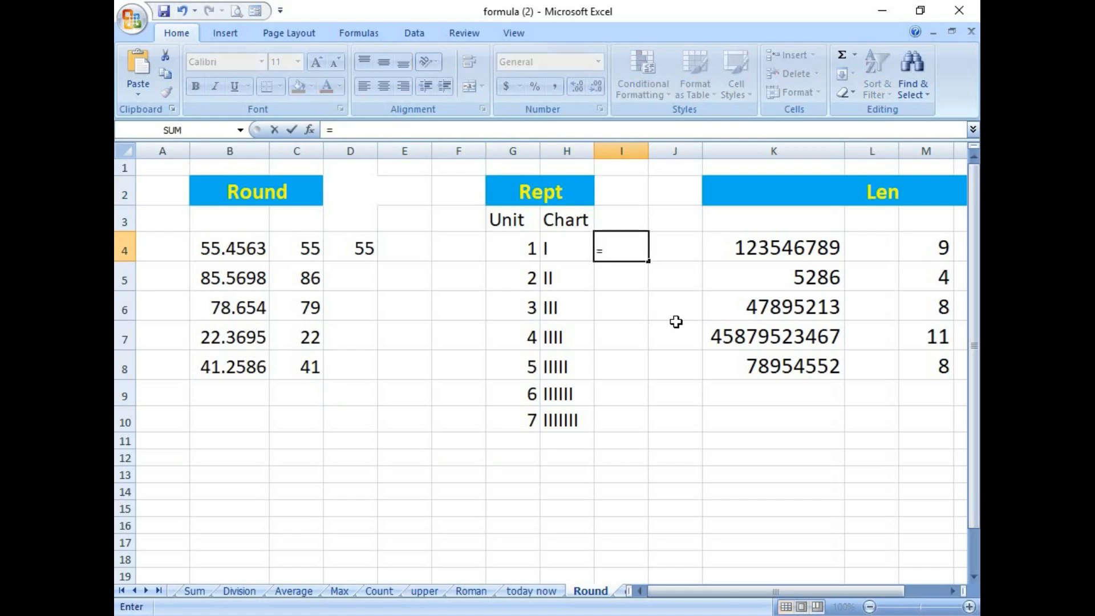
{"action": "type", "text": "re"}
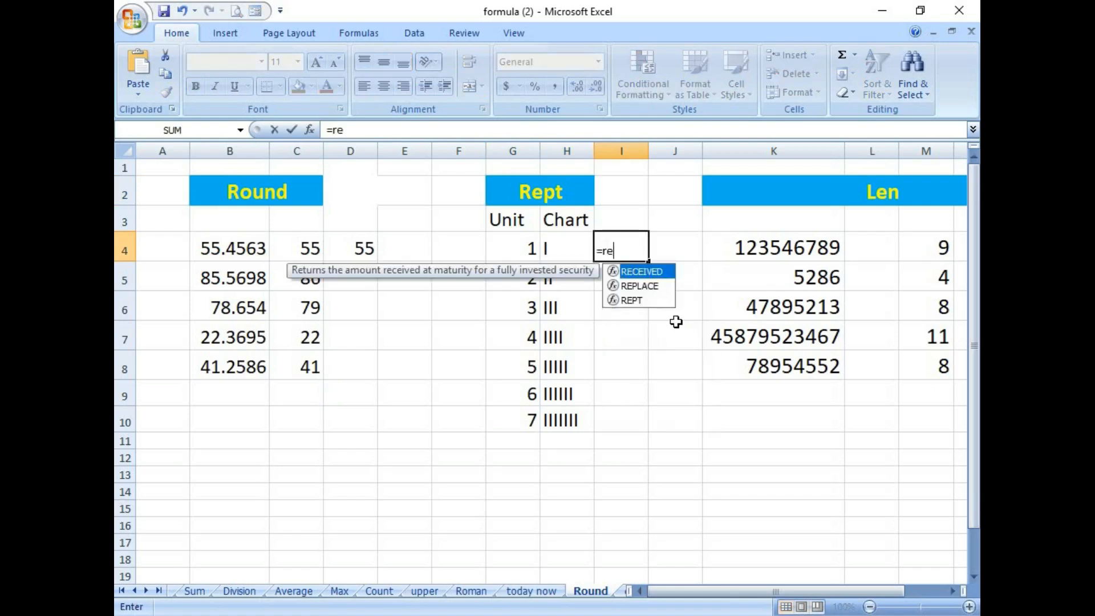
{"action": "type", "text": "pt"}
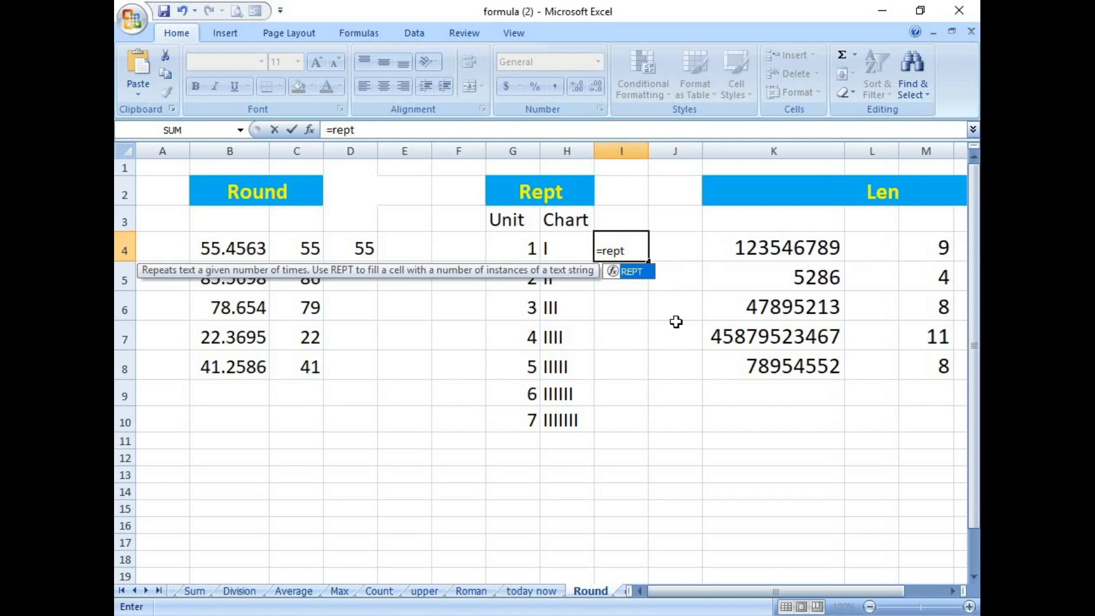
{"action": "type", "text": "("}
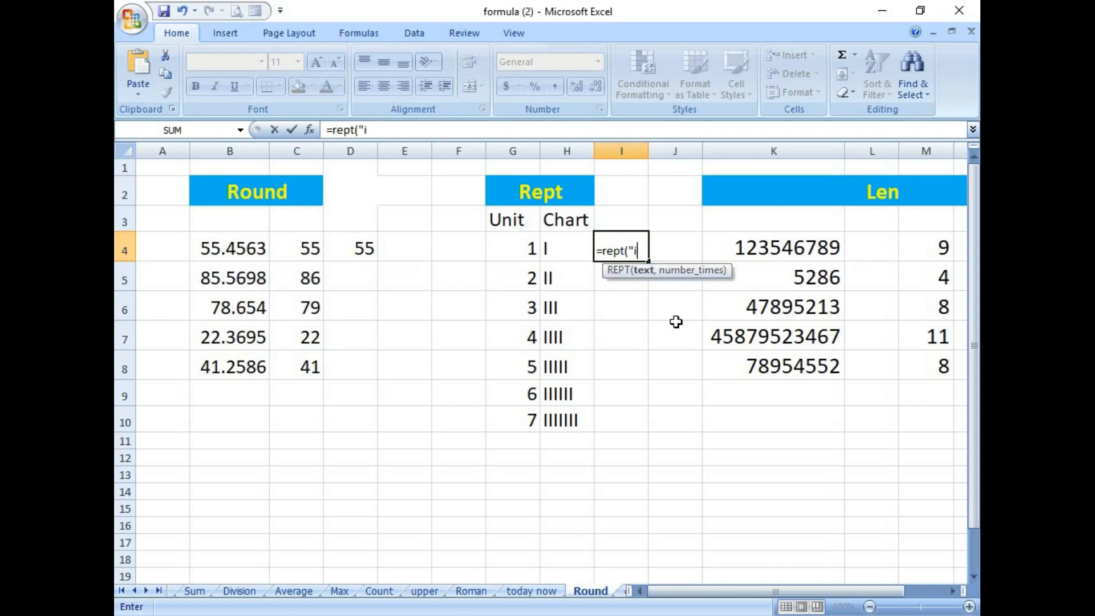
{"action": "type", "text": "\"I\","}
{"action": "left_click", "coordinate": [533, 255]}
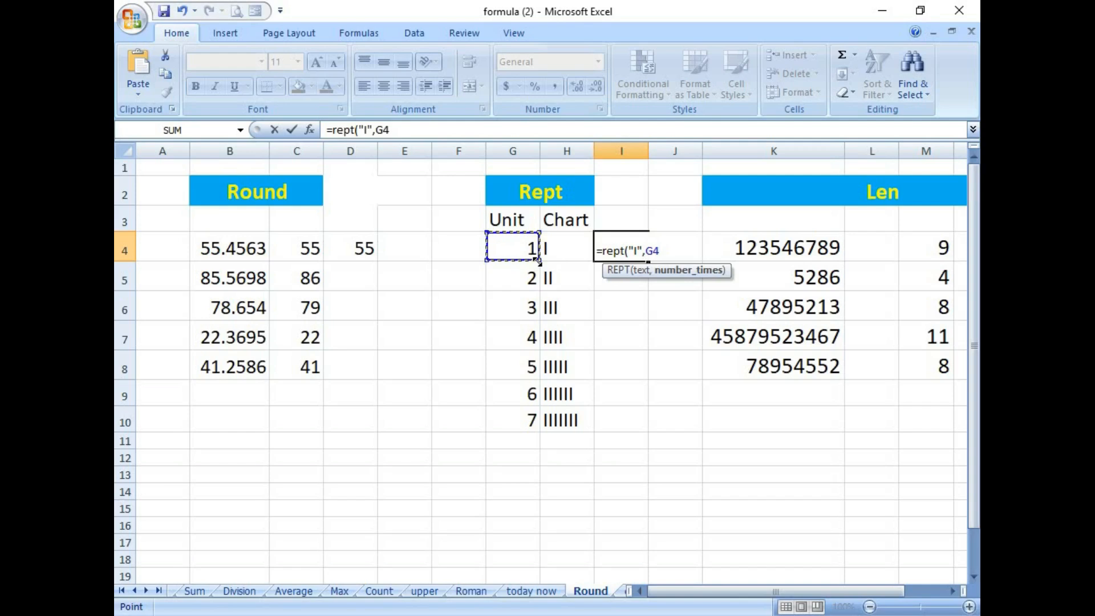
{"action": "type", "text": ")"}
{"action": "key", "text": "Return"}
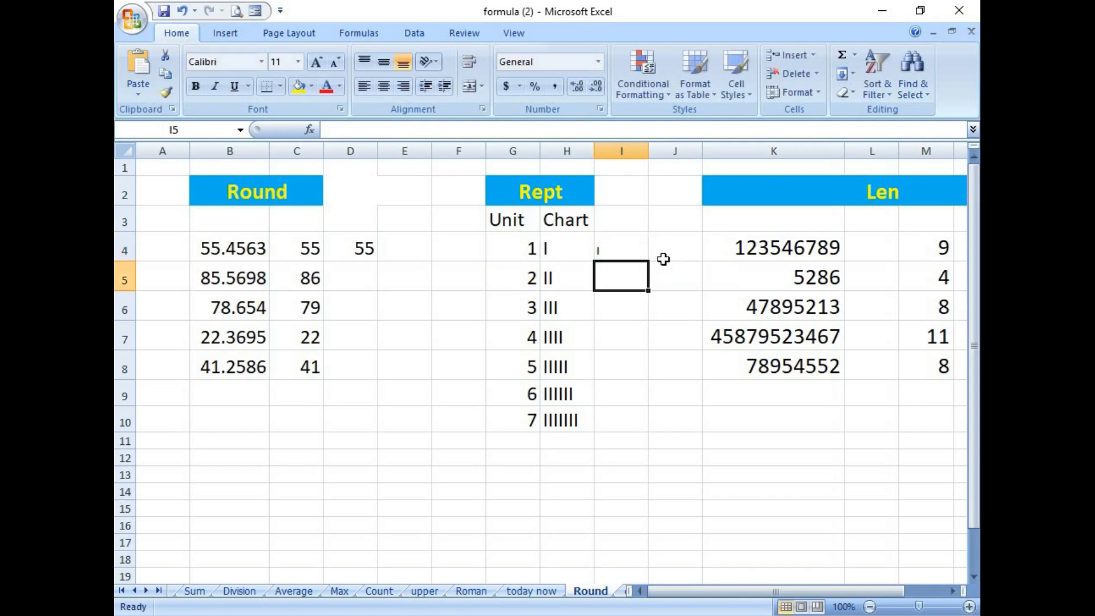
Step: Fill the REPT formula from I4 down to I10
{"action": "left_click", "coordinate": [634, 250]}
{"action": "left_click_drag", "start_coordinate": [647, 262], "coordinate": [646, 431]}
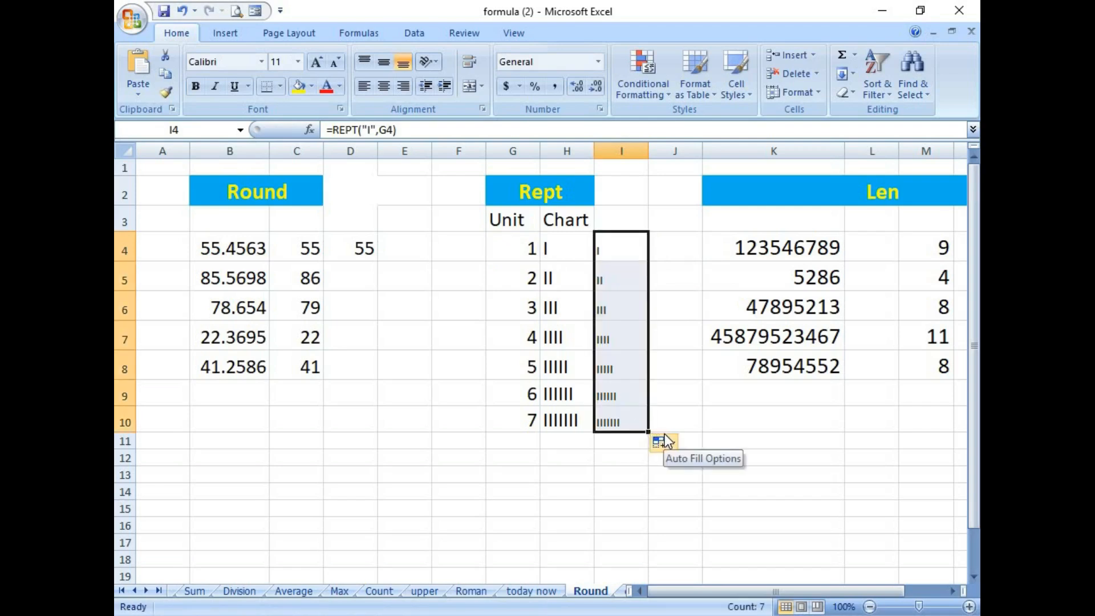
{"action": "left_click", "coordinate": [619, 400]}
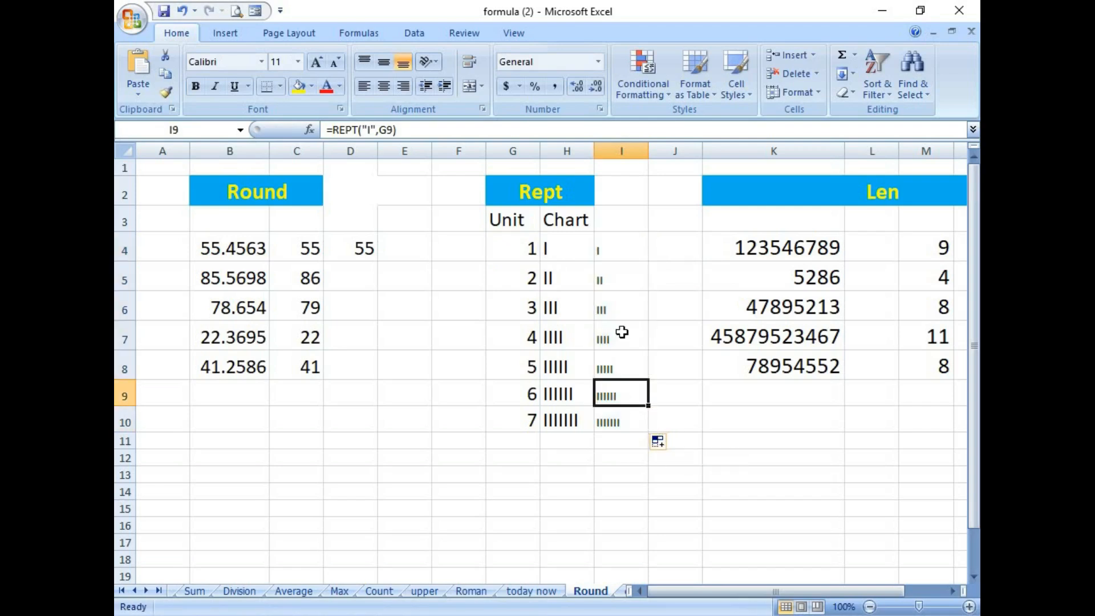
Step: Examine the number in K4 and the existing character-count formulas in column M of the Len table
{"action": "left_click_drag", "start_coordinate": [696, 596], "coordinate": [736, 594]}
{"action": "left_click", "coordinate": [732, 192]}
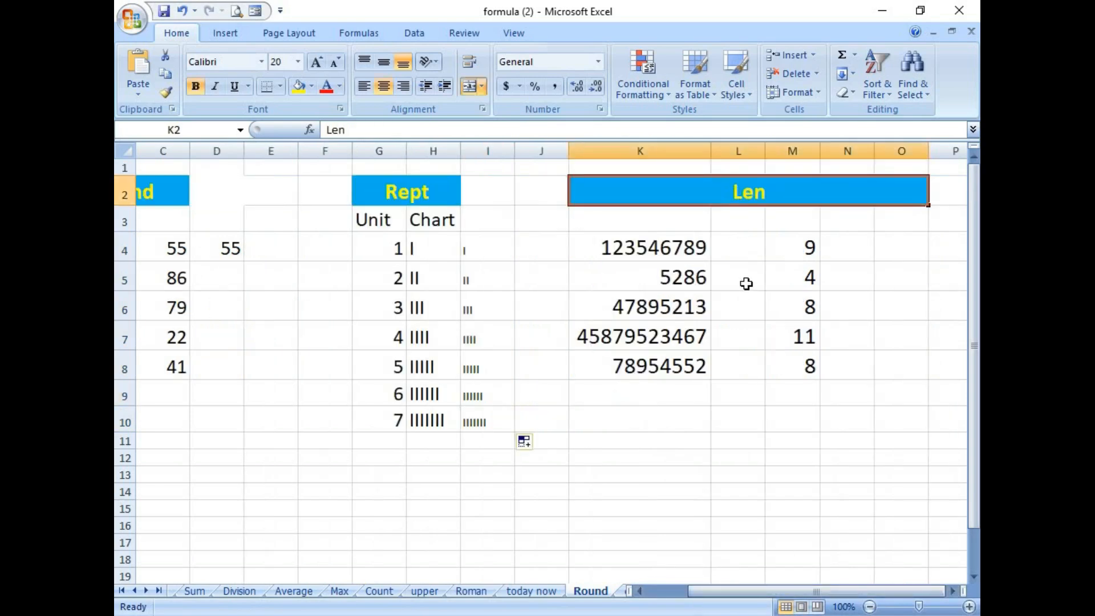
{"action": "left_click", "coordinate": [752, 253]}
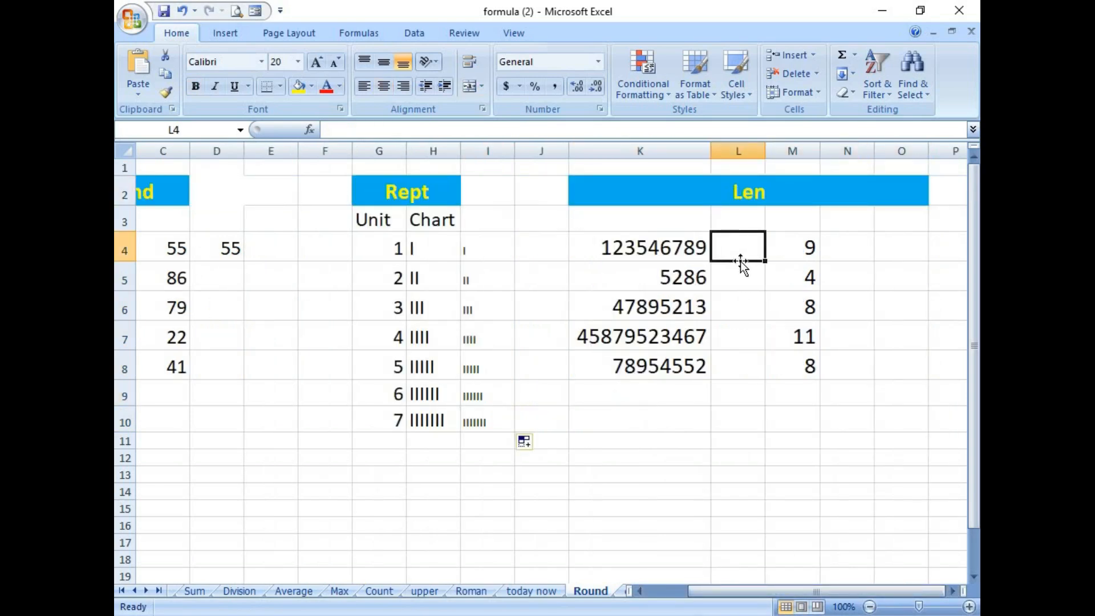
{"action": "left_click", "coordinate": [699, 247]}
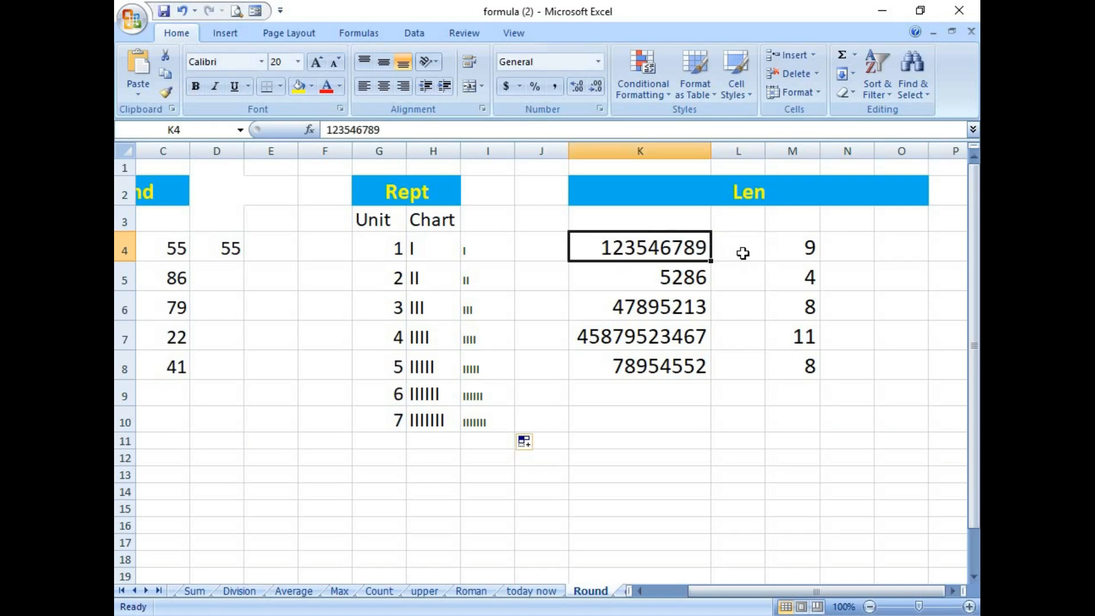
{"action": "left_click", "coordinate": [794, 256]}
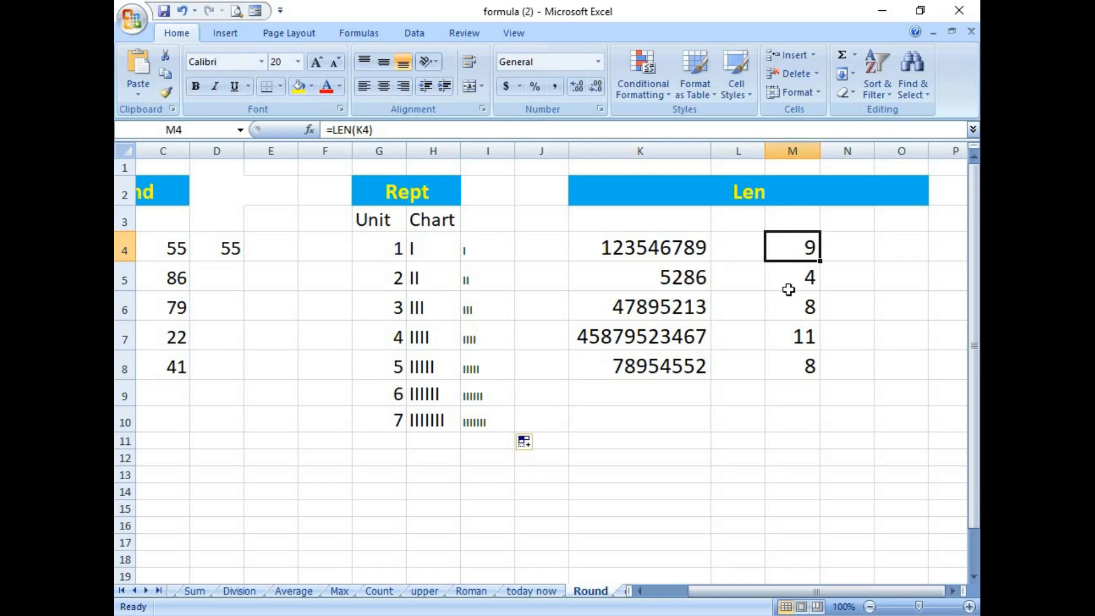
{"action": "left_click", "coordinate": [782, 358]}
Step: Enter =LEN(K4) in cell L4 to count the characters of the first number
{"action": "left_click", "coordinate": [751, 255]}
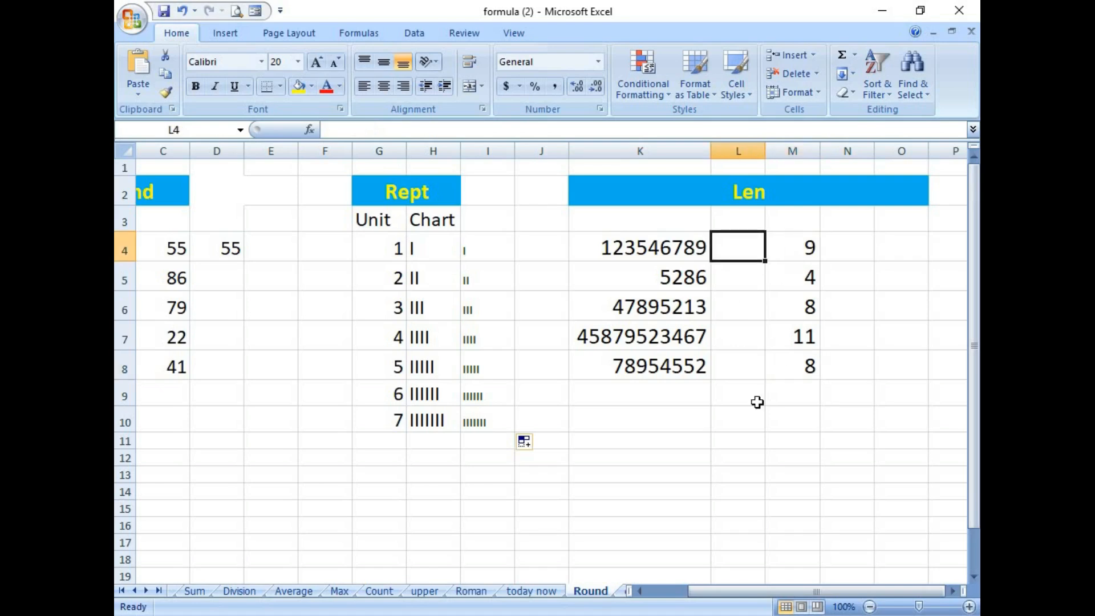
{"action": "type", "text": "="}
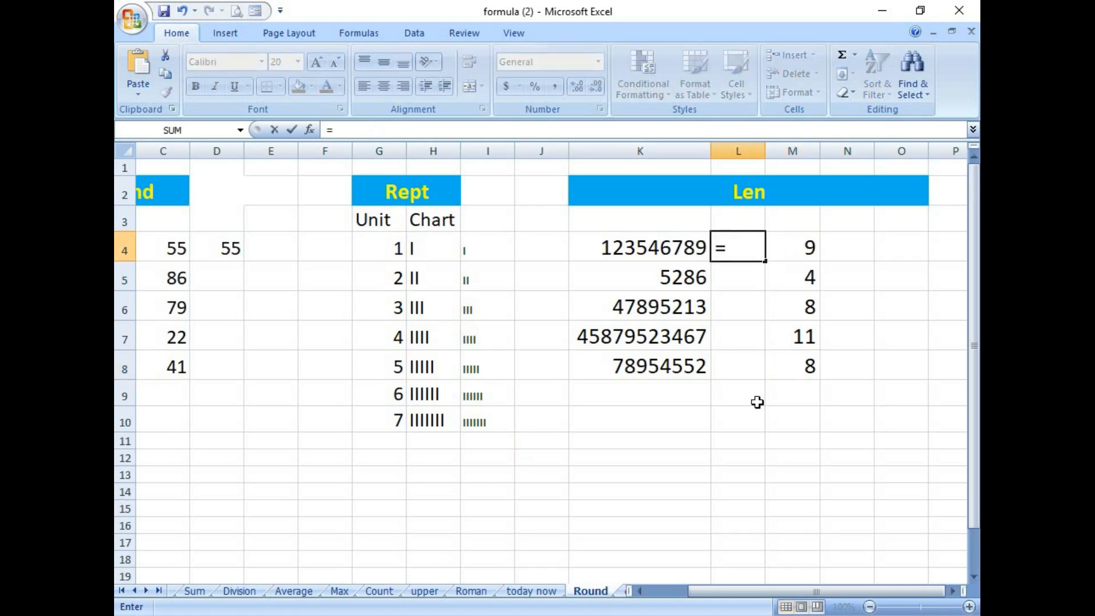
{"action": "type", "text": "len"}
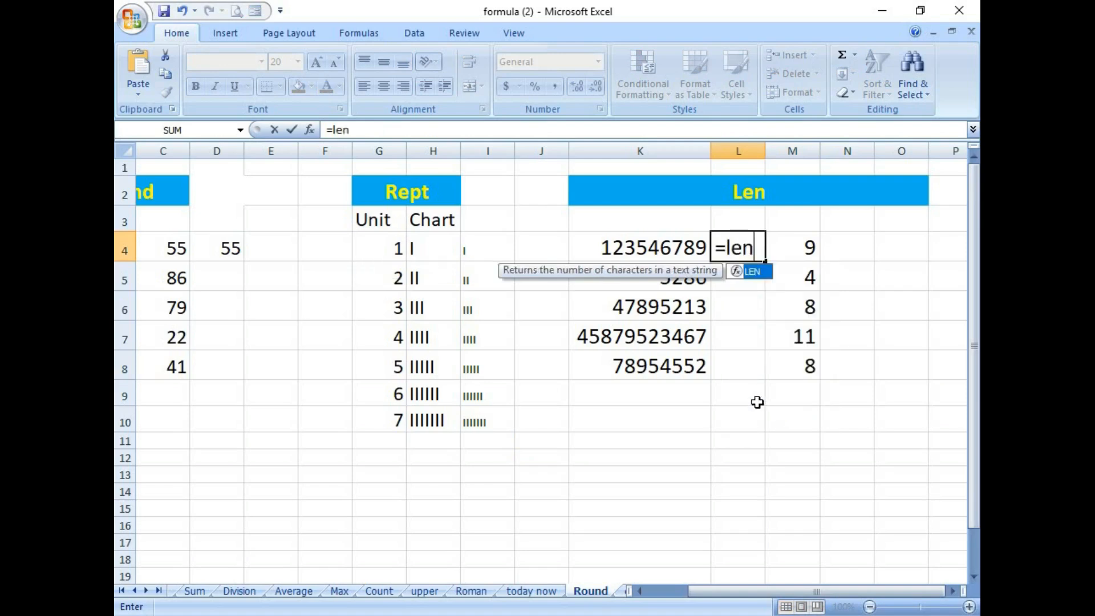
{"action": "type", "text": "("}
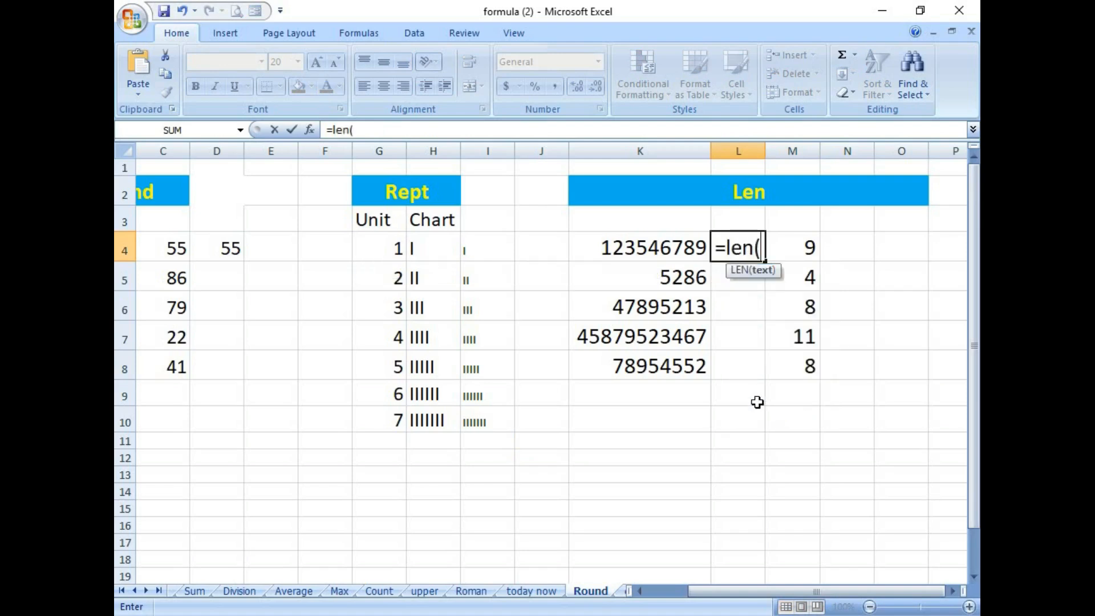
{"action": "left_click", "coordinate": [649, 246]}
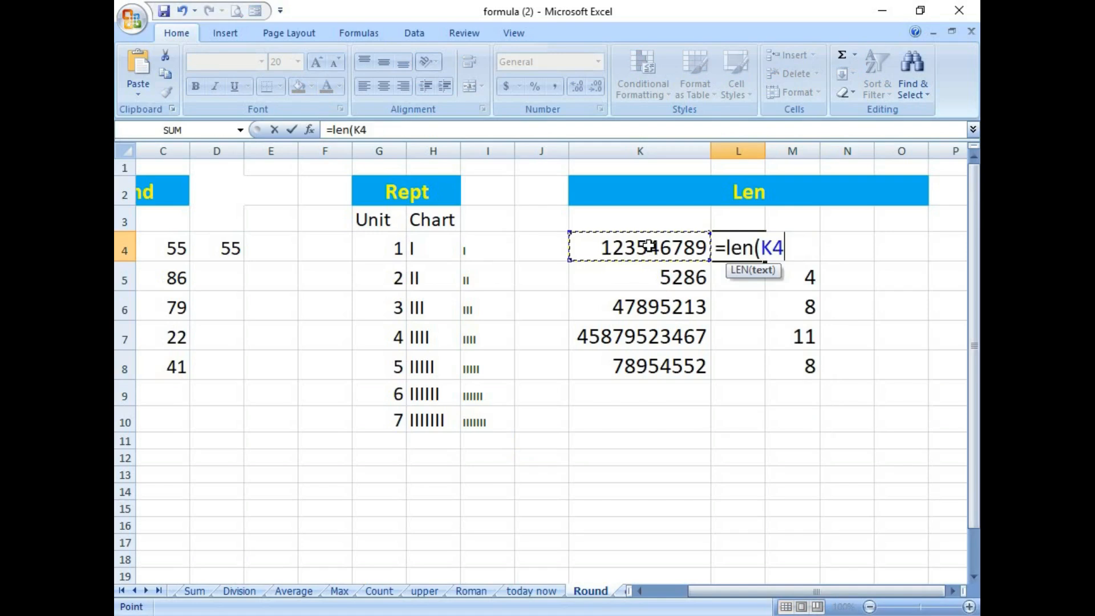
{"action": "type", "text": ")"}
{"action": "key", "text": "Return"}
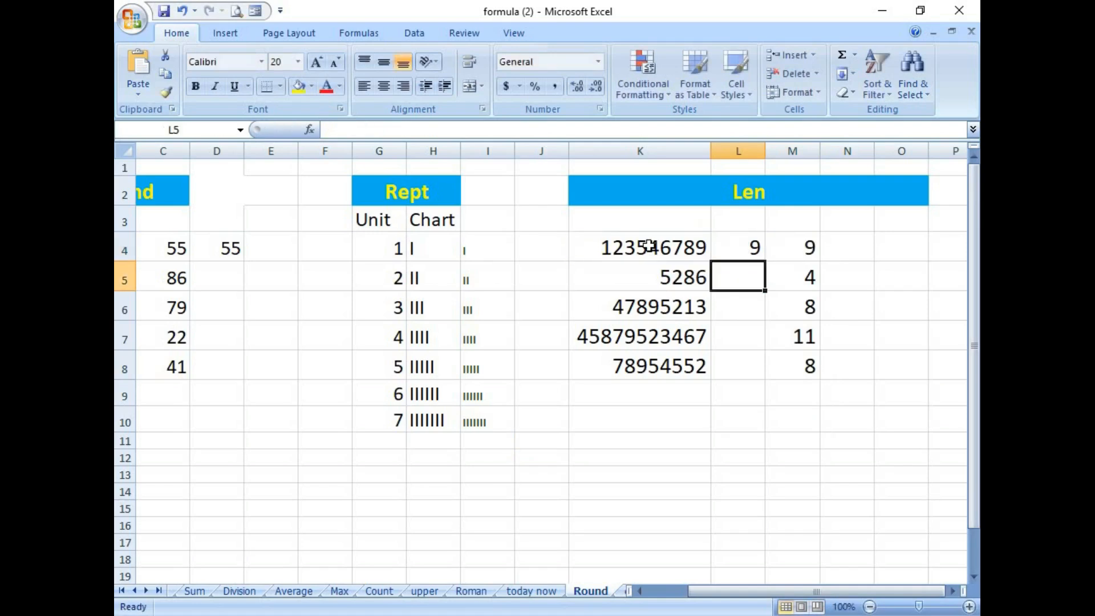
Step: Fill the LEN formula from L4 down to L8 and check it against the numbers in K4:K8
{"action": "left_click", "coordinate": [734, 246]}
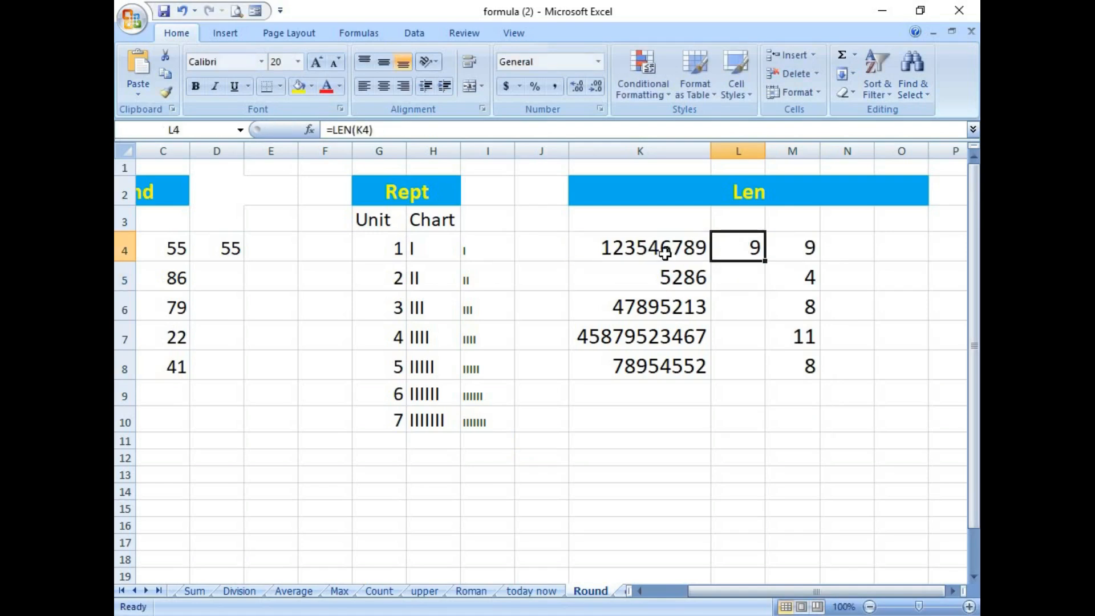
{"action": "left_click", "coordinate": [625, 248]}
{"action": "left_click", "coordinate": [741, 251]}
{"action": "left_click_drag", "start_coordinate": [754, 261], "coordinate": [763, 374]}
{"action": "left_click", "coordinate": [741, 420]}
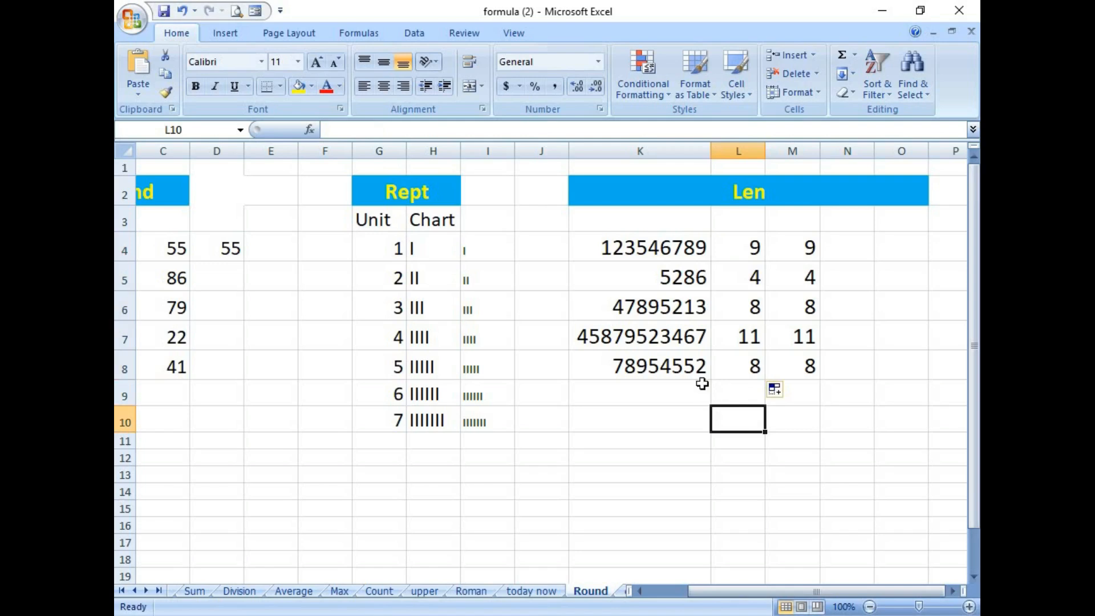
{"action": "left_click_drag", "start_coordinate": [680, 247], "coordinate": [632, 369]}
{"action": "left_click", "coordinate": [756, 436]}
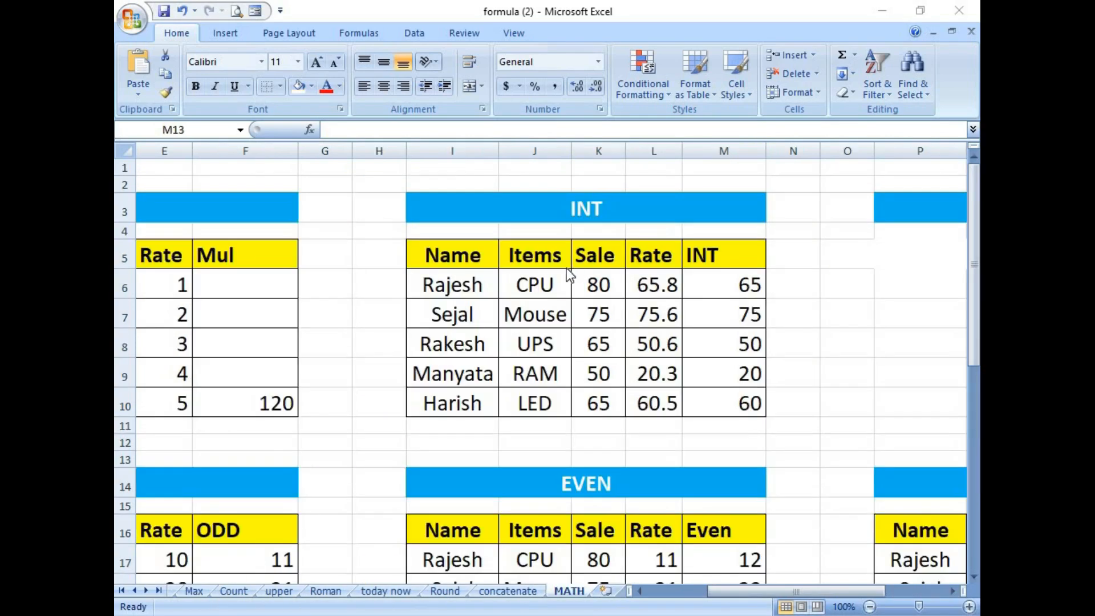
Step: Examine the decimal rates in column L and the existing INT formulas in column M of the INT table
{"action": "left_click", "coordinate": [674, 315]}
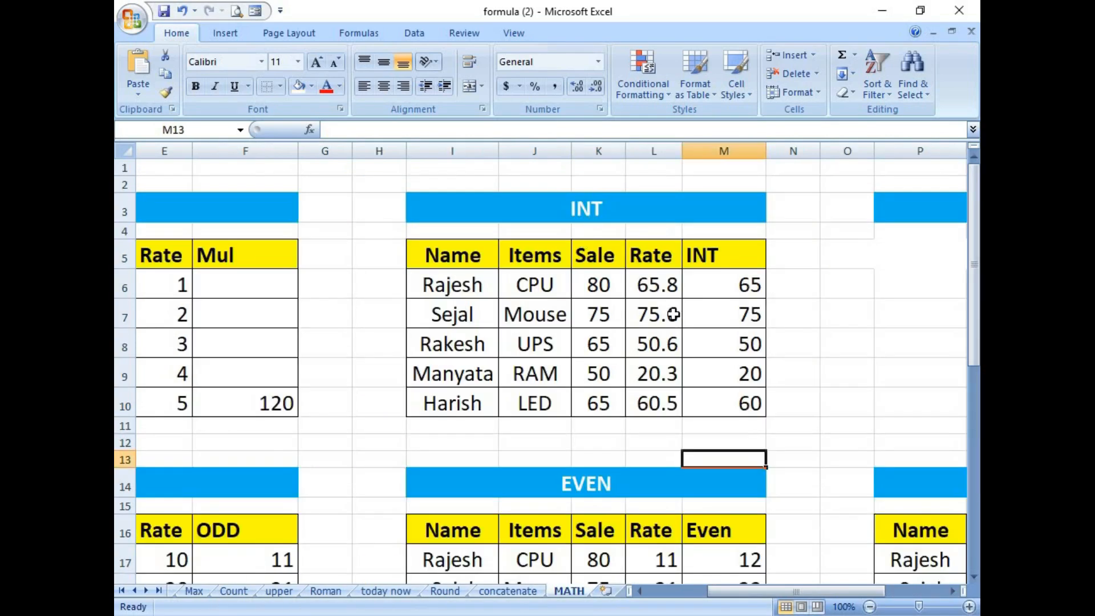
{"action": "left_click_drag", "start_coordinate": [722, 278], "coordinate": [742, 403]}
{"action": "left_click", "coordinate": [676, 381]}
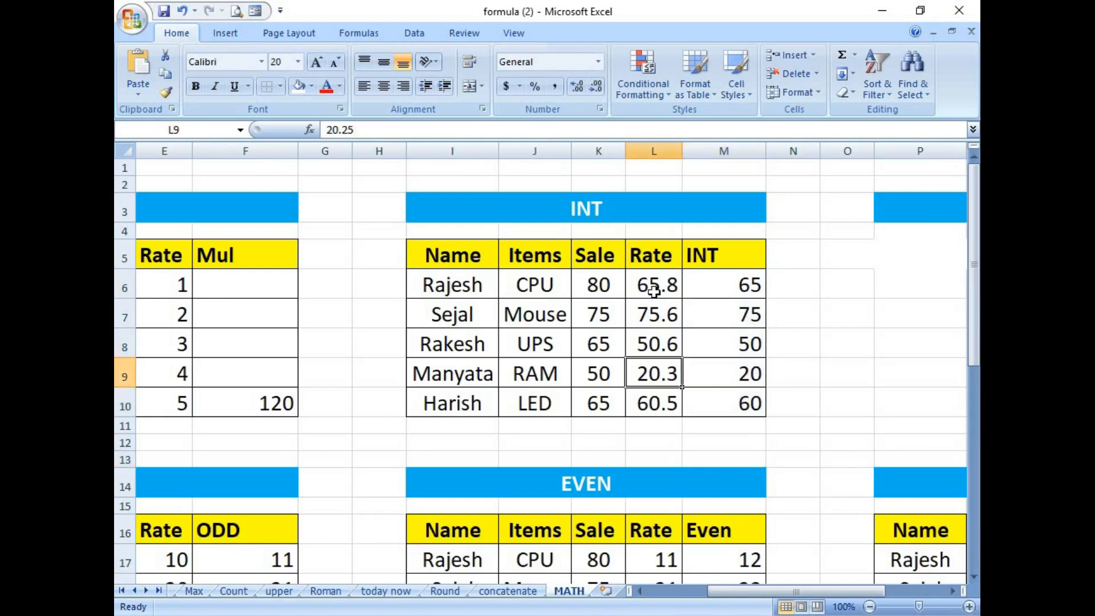
{"action": "left_click", "coordinate": [656, 284]}
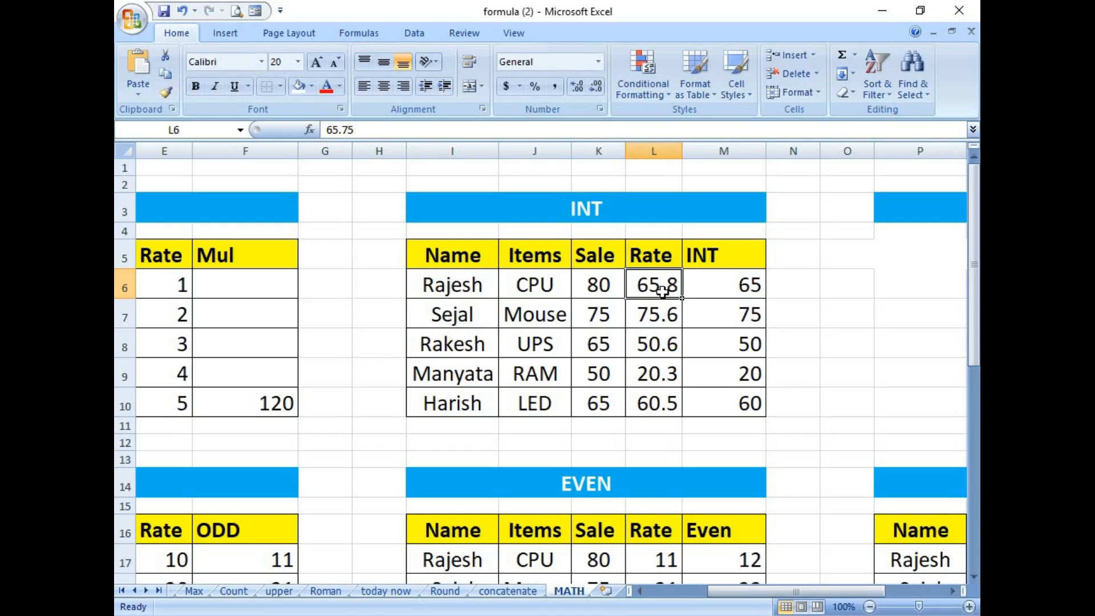
{"action": "left_click", "coordinate": [722, 290]}
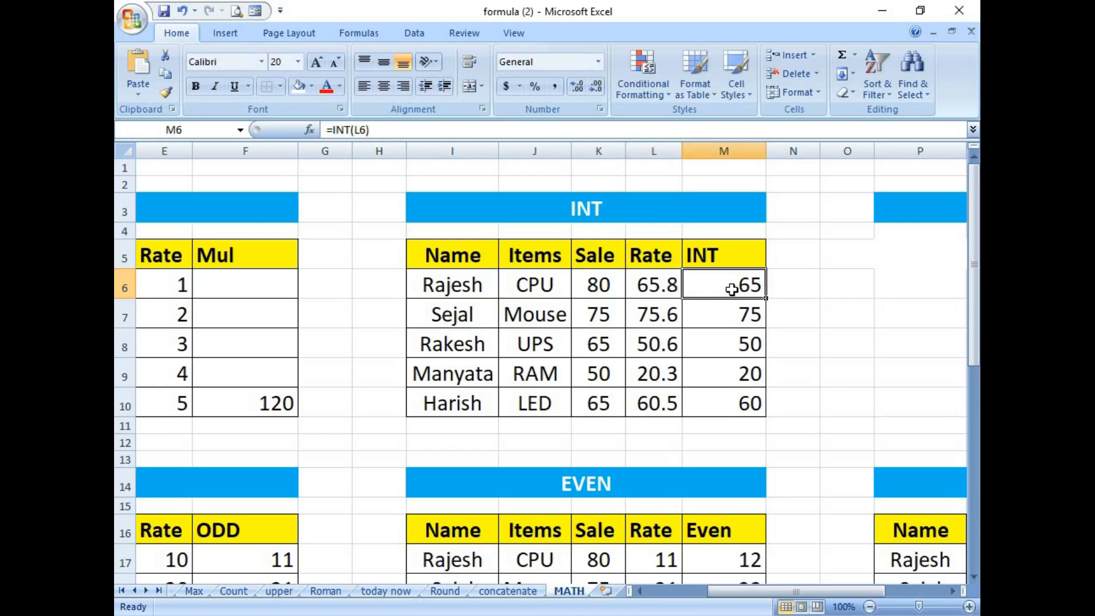
Step: Clear M6:M10 in the INT table and enter =INT(L6) in cell M6 for the first rate
{"action": "left_click_drag", "start_coordinate": [741, 285], "coordinate": [743, 395]}
{"action": "key", "text": "Delete"}
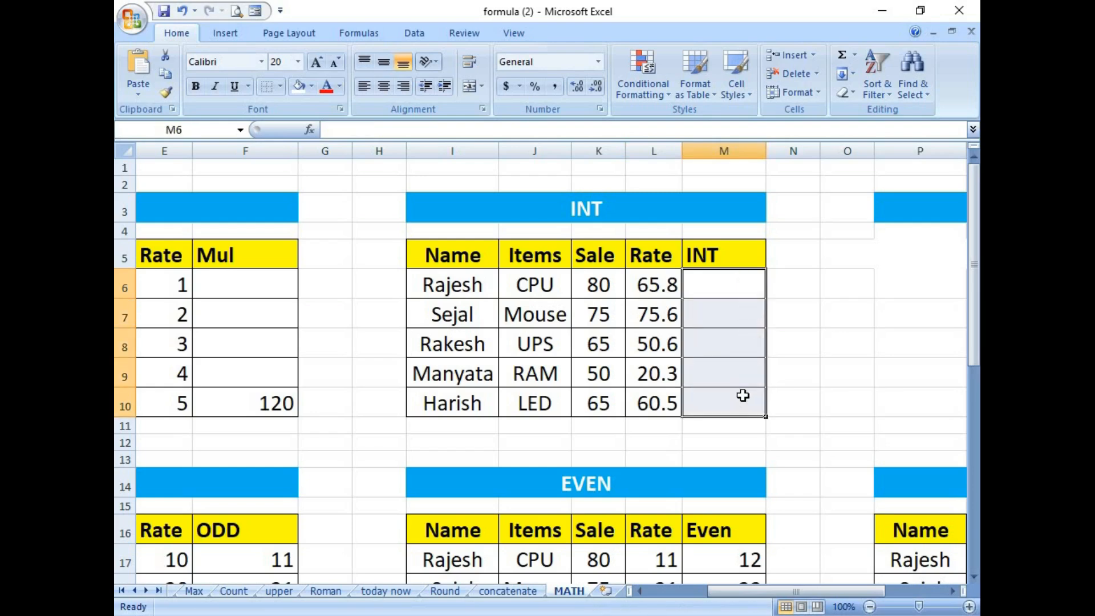
{"action": "left_click", "coordinate": [726, 280]}
{"action": "type", "text": "="}
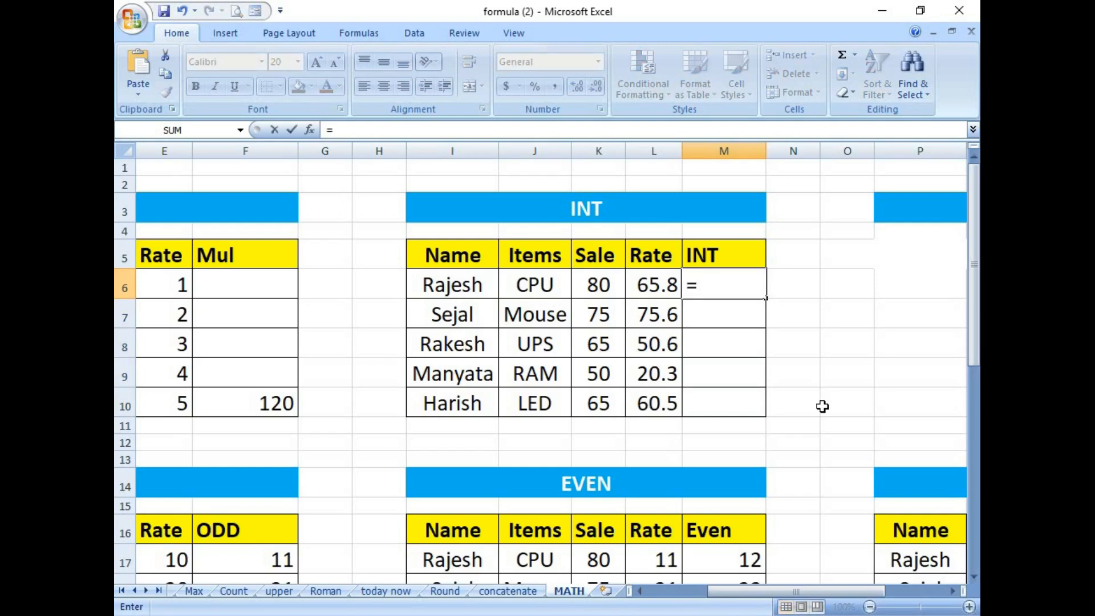
{"action": "type", "text": "int"}
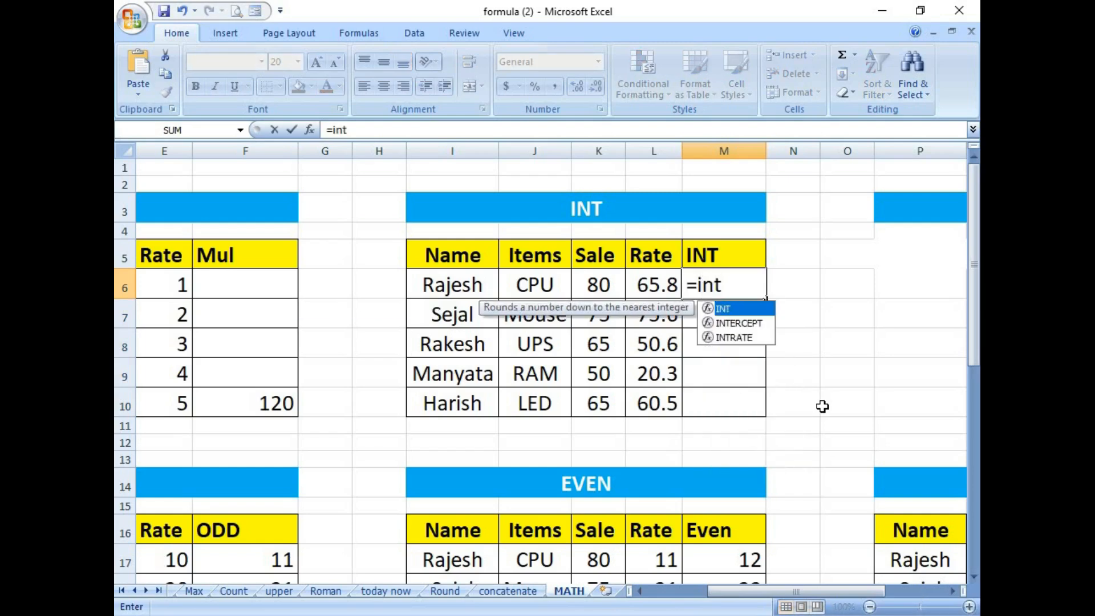
{"action": "type", "text": "("}
{"action": "left_click", "coordinate": [654, 285]}
{"action": "type", "text": ")"}
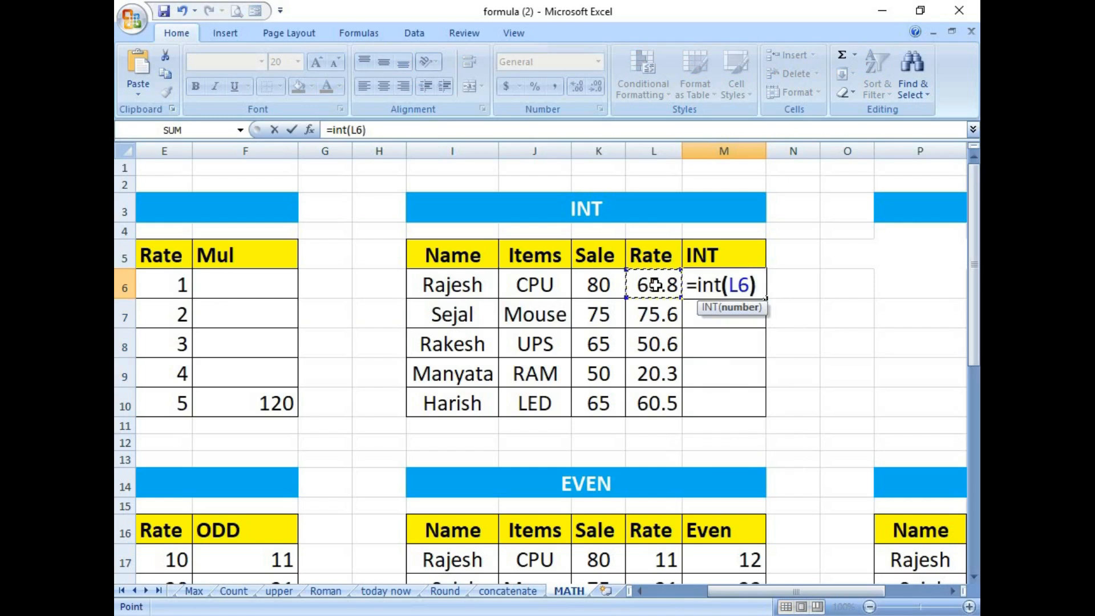
{"action": "key", "text": "Return"}
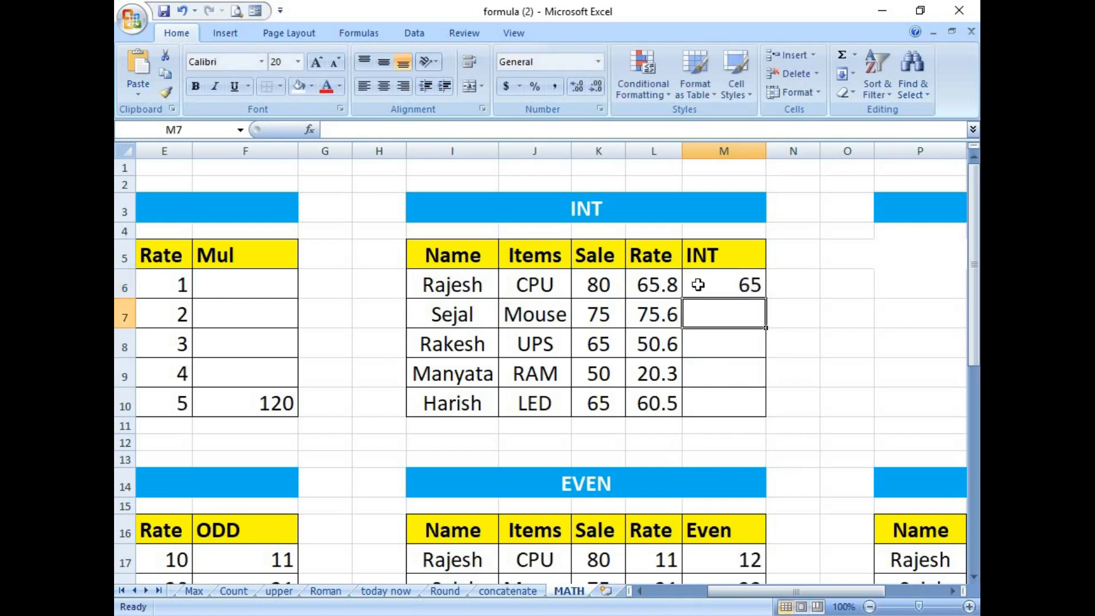
Step: Fill the INT formula from M6 down to M10
{"action": "left_click", "coordinate": [722, 286]}
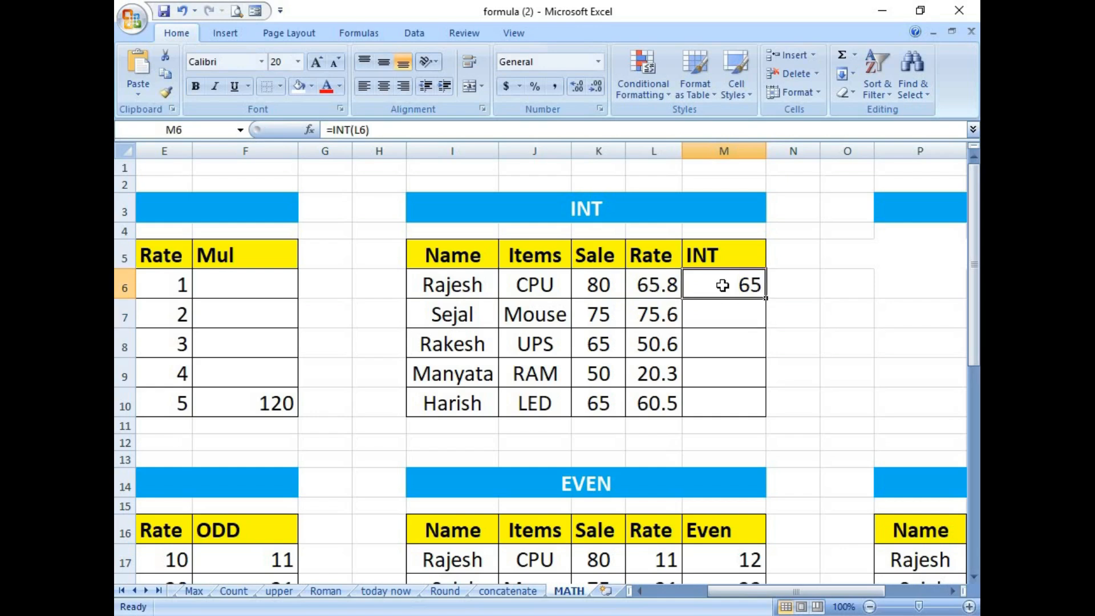
{"action": "left_click_drag", "start_coordinate": [766, 299], "coordinate": [762, 403]}
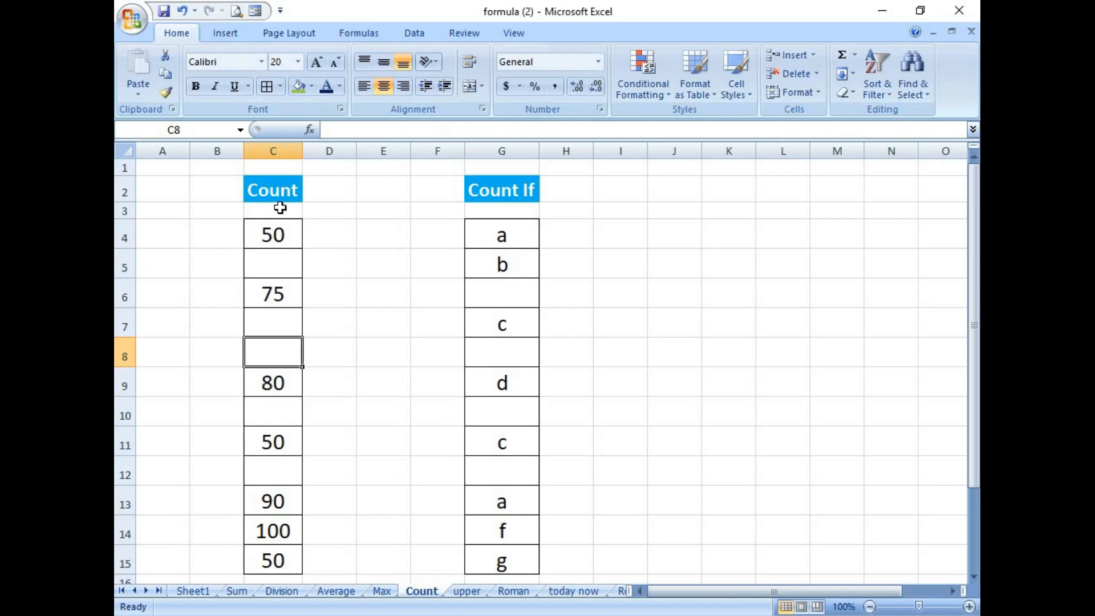
Step: Examine the Count column's values and blank cells in C4:C15 on the Count sheet
{"action": "left_click", "coordinate": [287, 190]}
{"action": "scroll", "coordinate": [294, 288], "scroll_direction": "down", "scroll_amount": 1}
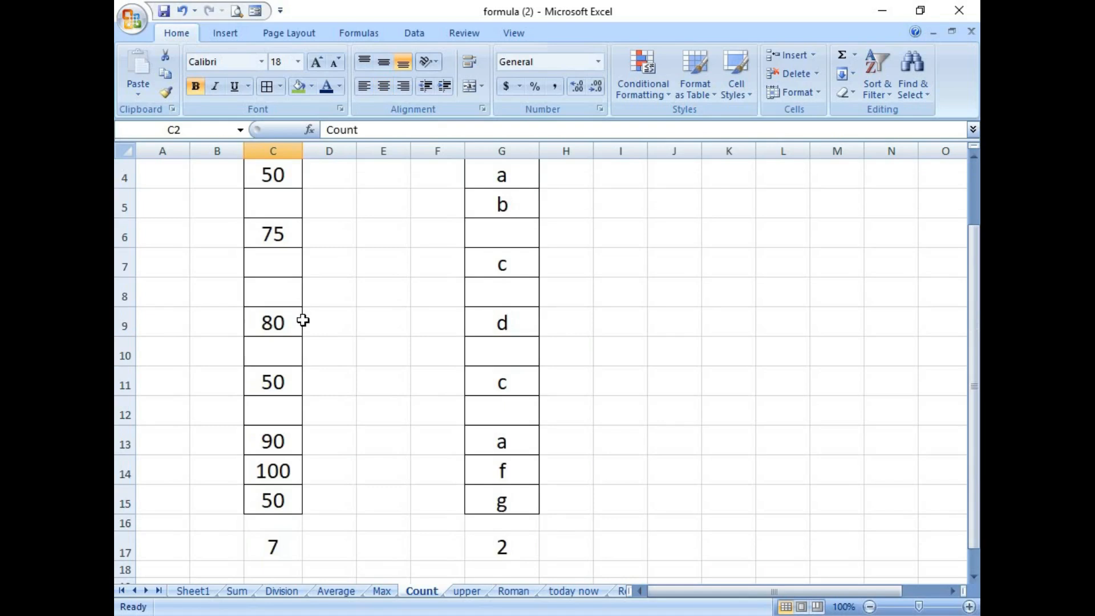
{"action": "scroll", "coordinate": [303, 321], "scroll_direction": "up", "scroll_amount": 1}
{"action": "left_click", "coordinate": [337, 286]}
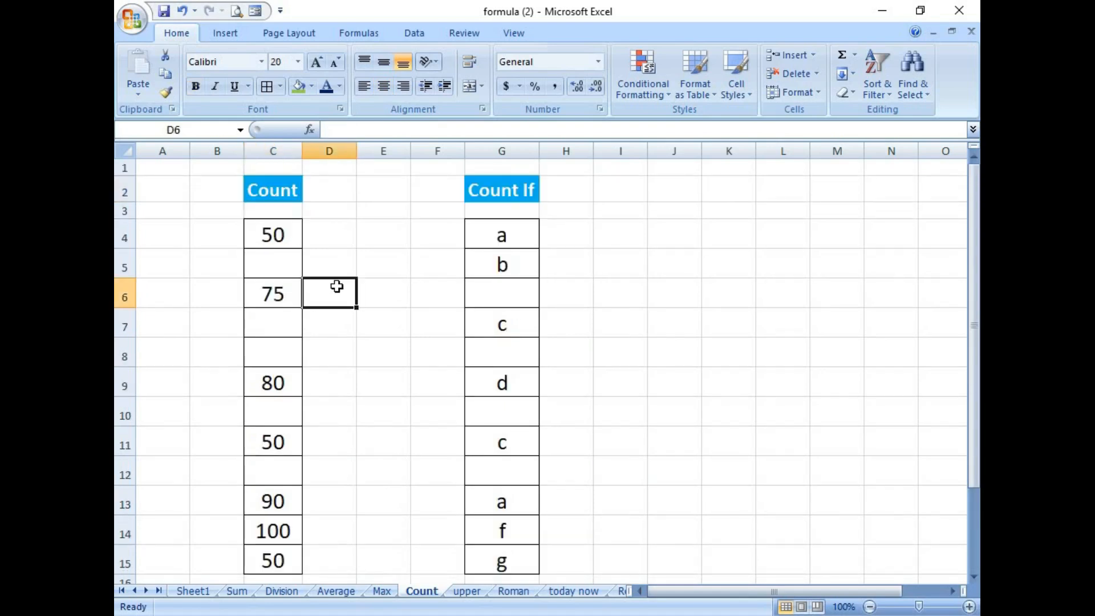
{"action": "left_click_drag", "start_coordinate": [283, 232], "coordinate": [292, 512]}
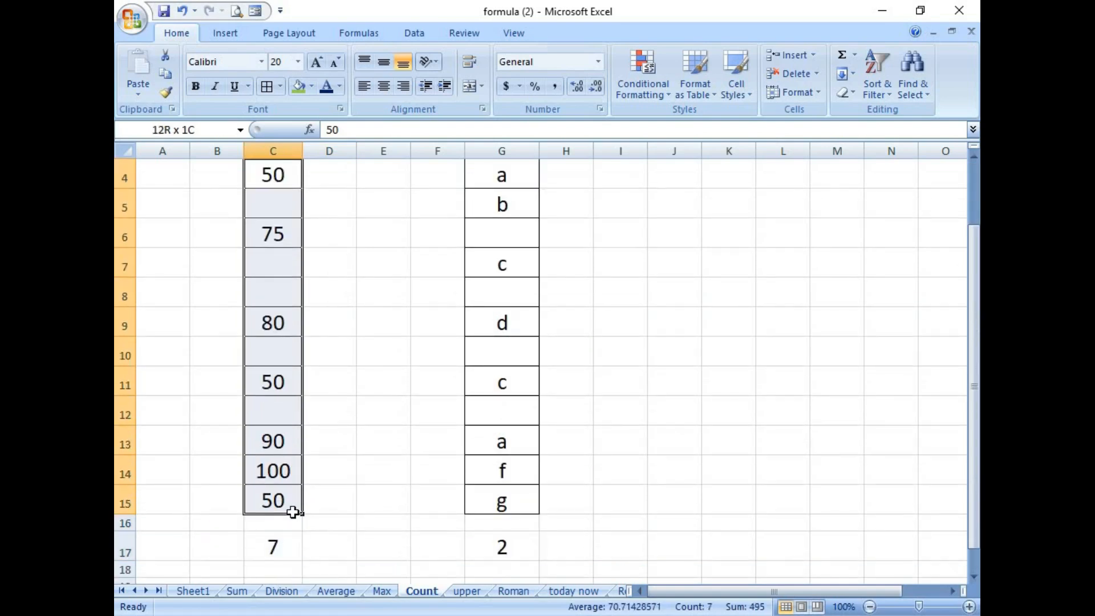
{"action": "left_click", "coordinate": [362, 498]}
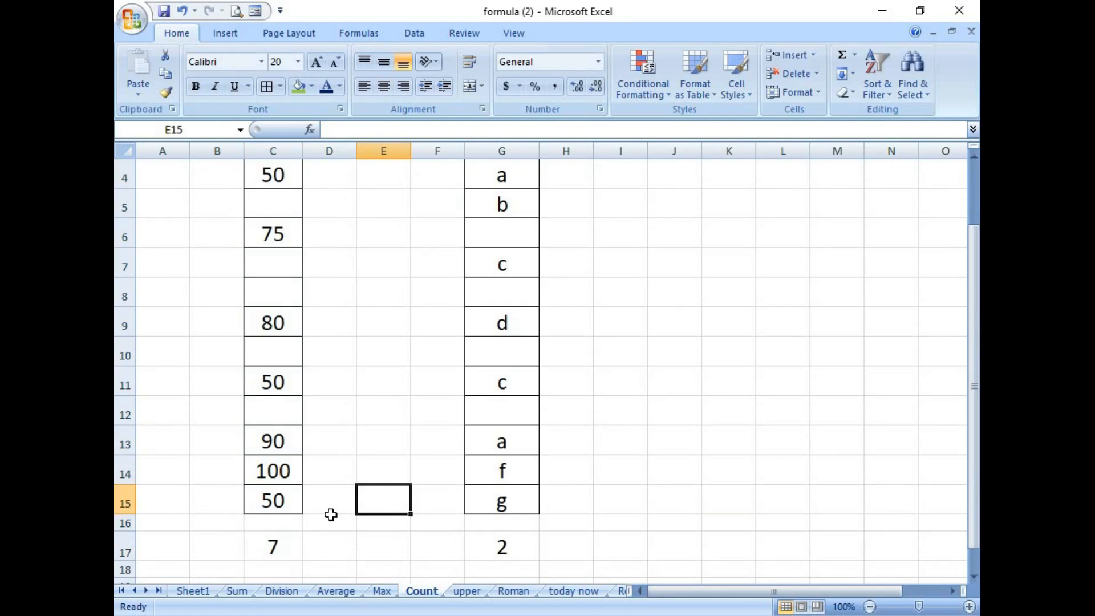
{"action": "scroll", "coordinate": [330, 514], "scroll_direction": "up", "scroll_amount": 1}
{"action": "scroll", "coordinate": [330, 514], "scroll_direction": "down", "scroll_amount": 1}
Step: Enter =COUNT(C4:C15) in cell C17 to count the cells in the Count column that contain numbers
{"action": "left_click", "coordinate": [272, 545]}
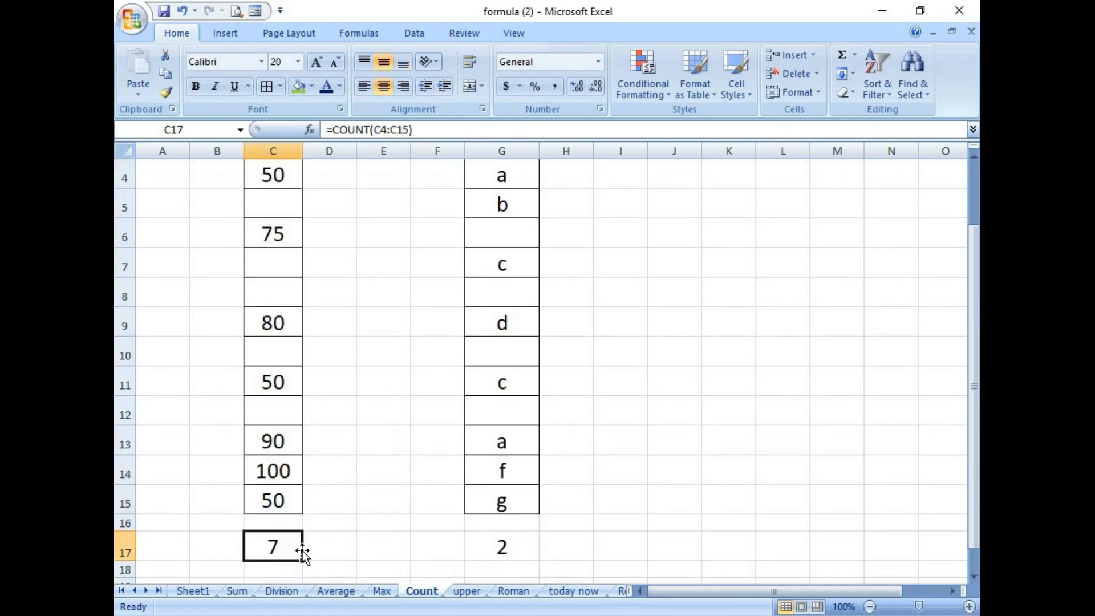
{"action": "type", "text": "=cou"}
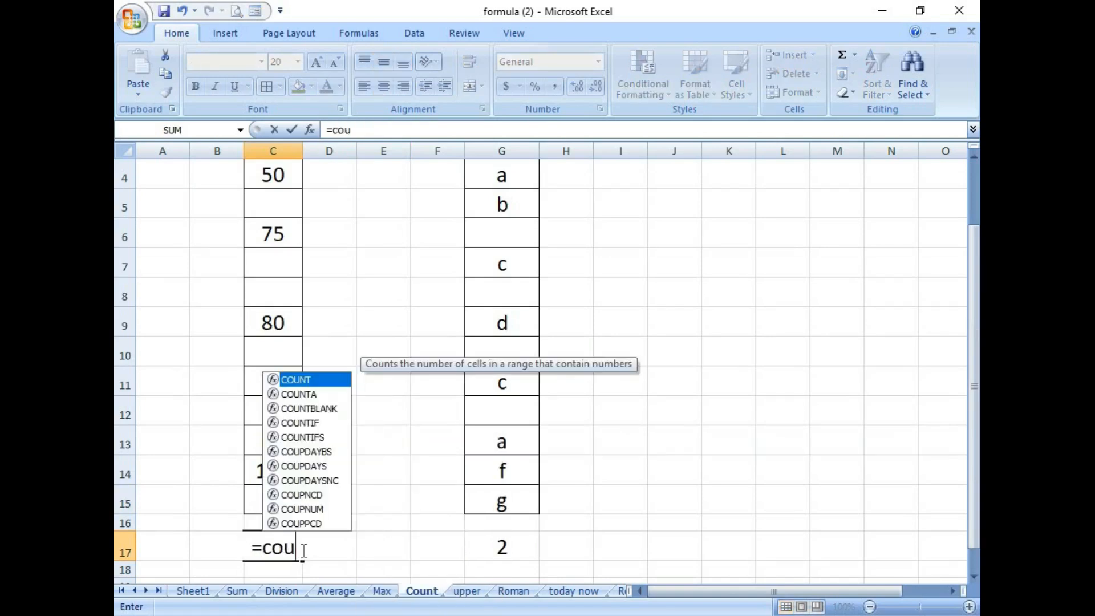
{"action": "type", "text": "nt"}
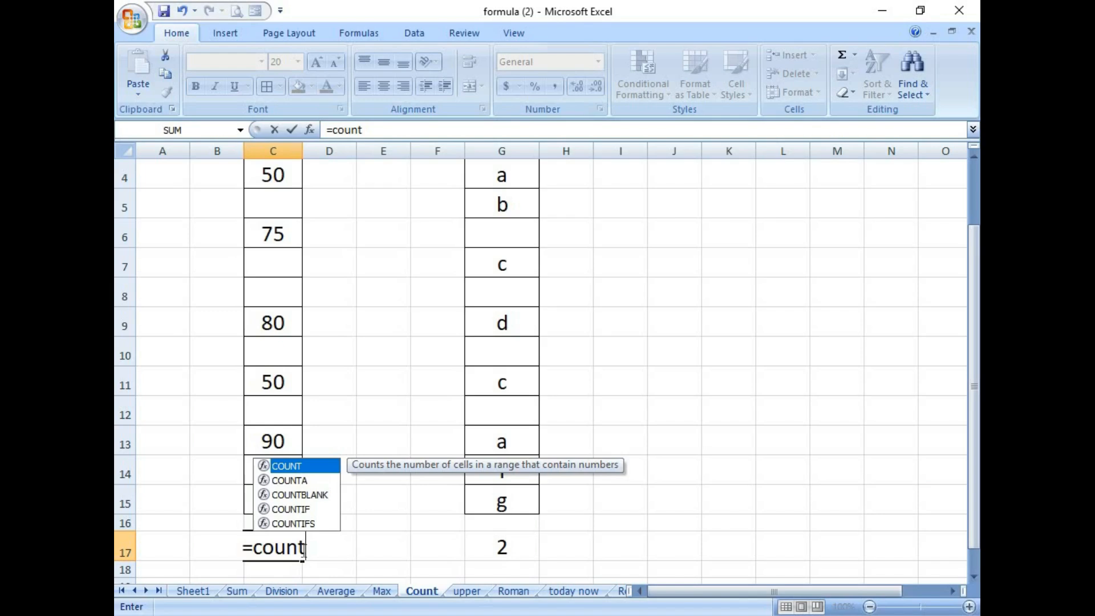
{"action": "type", "text": "("}
{"action": "scroll", "coordinate": [298, 485], "scroll_direction": "up", "scroll_amount": 1}
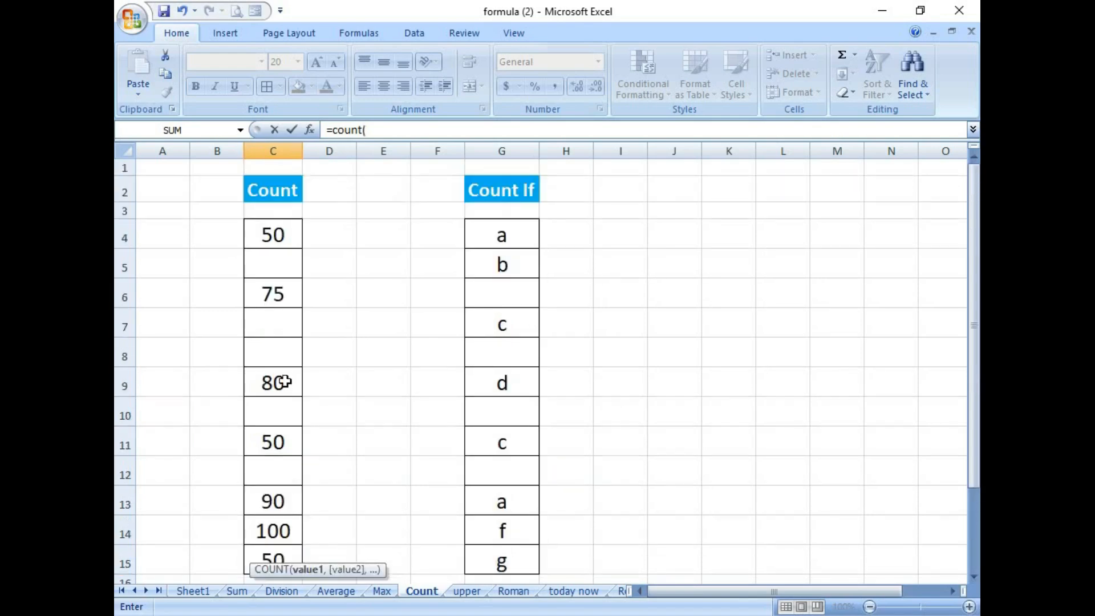
{"action": "left_click_drag", "start_coordinate": [282, 232], "coordinate": [284, 565]}
{"action": "scroll", "coordinate": [330, 501], "scroll_direction": "down", "scroll_amount": 1}
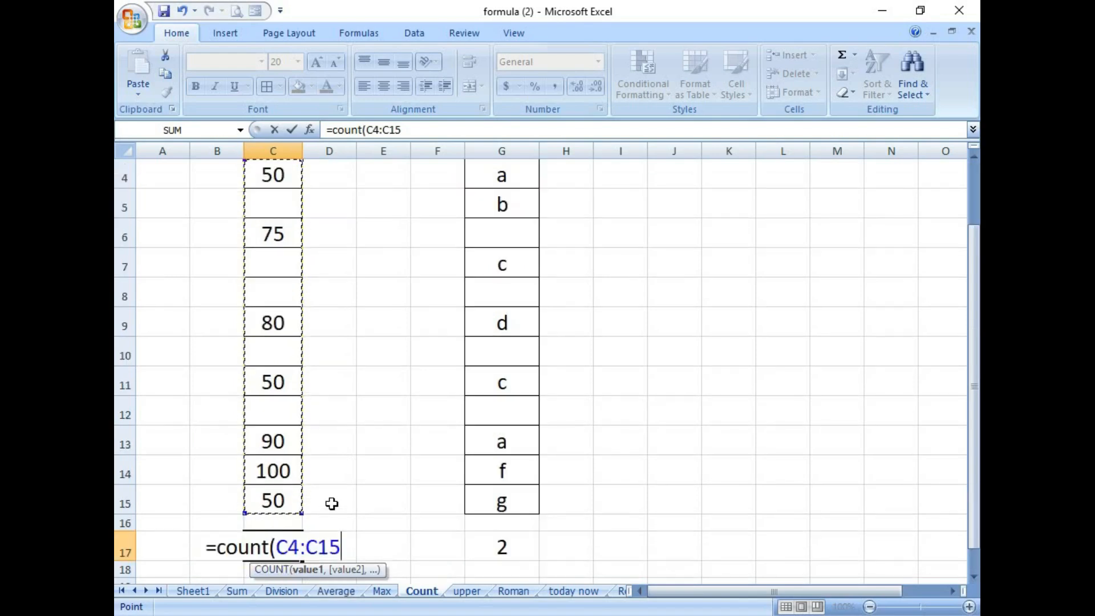
{"action": "type", "text": ")"}
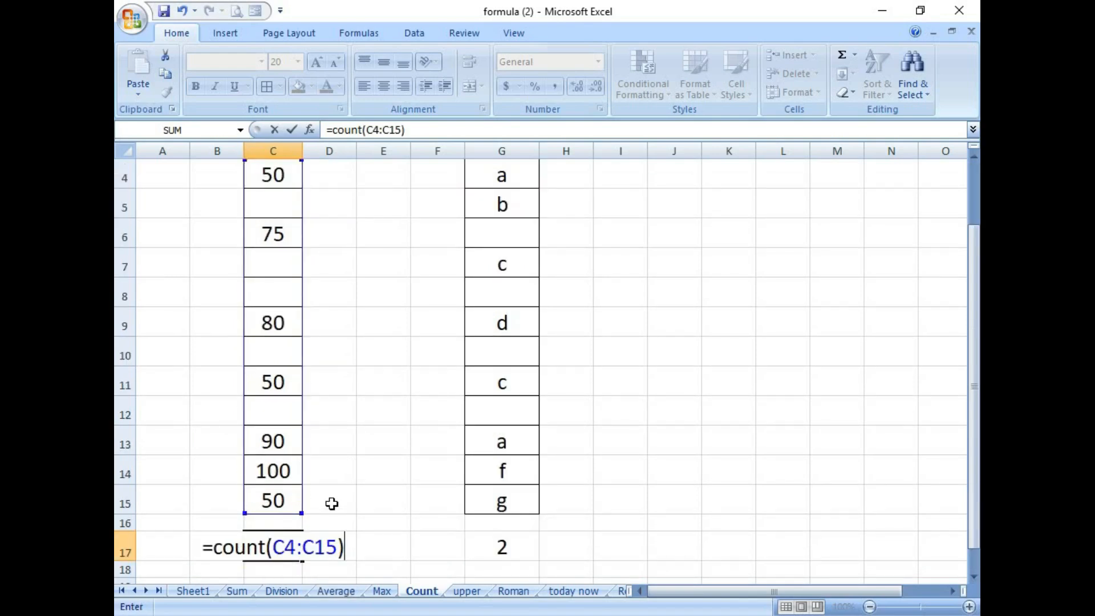
{"action": "key", "text": "Return"}
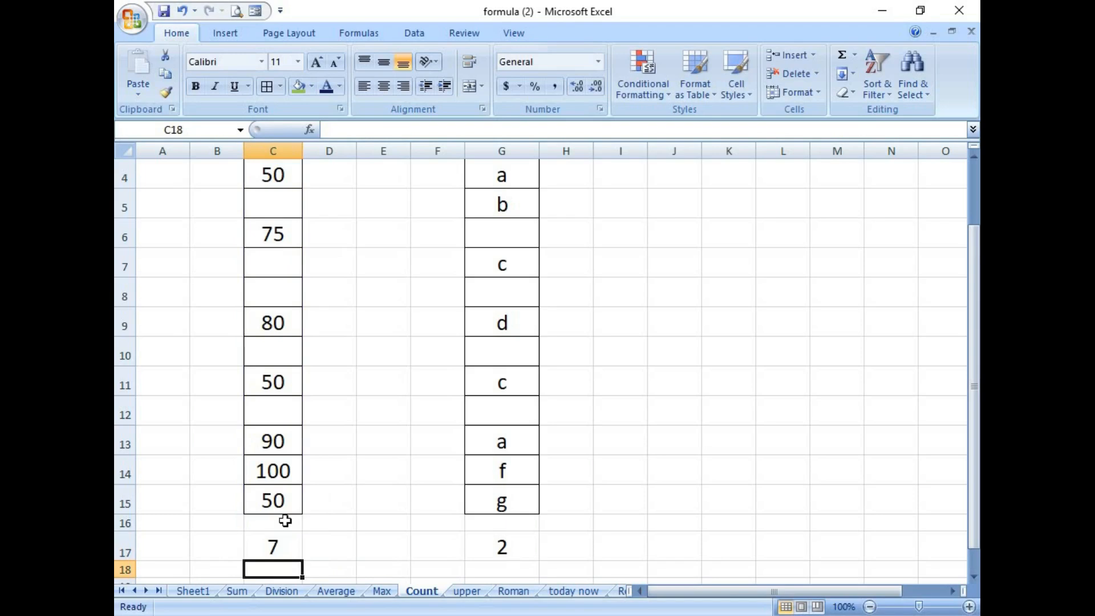
Step: Check the COUNT result in C17 against the filled and blank cells in C4:C15
{"action": "left_click", "coordinate": [277, 544]}
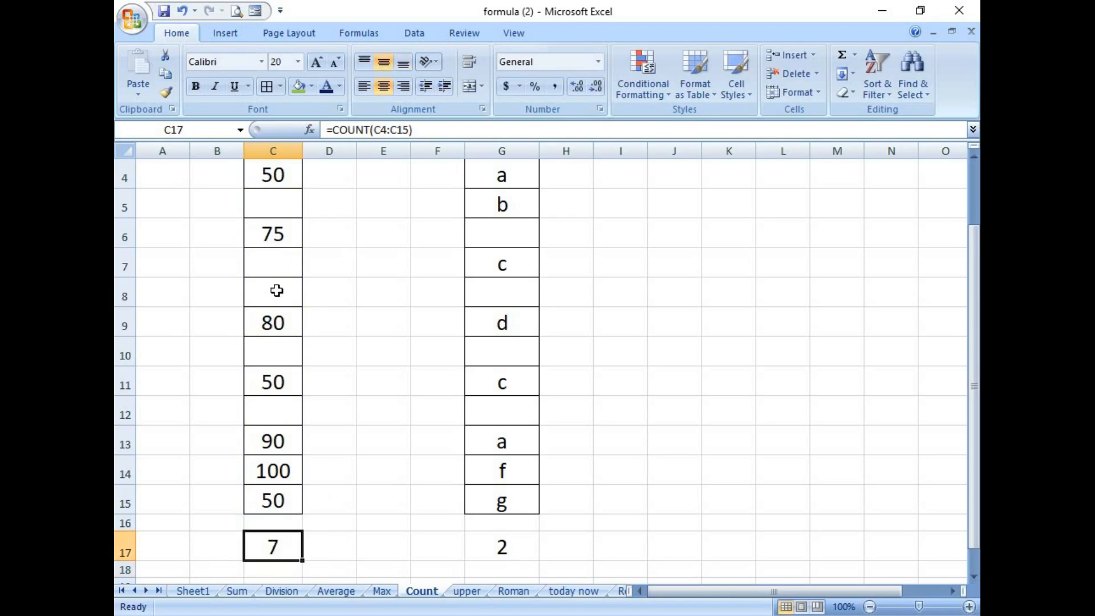
{"action": "left_click_drag", "start_coordinate": [280, 267], "coordinate": [278, 292]}
{"action": "left_click", "coordinate": [278, 208]}
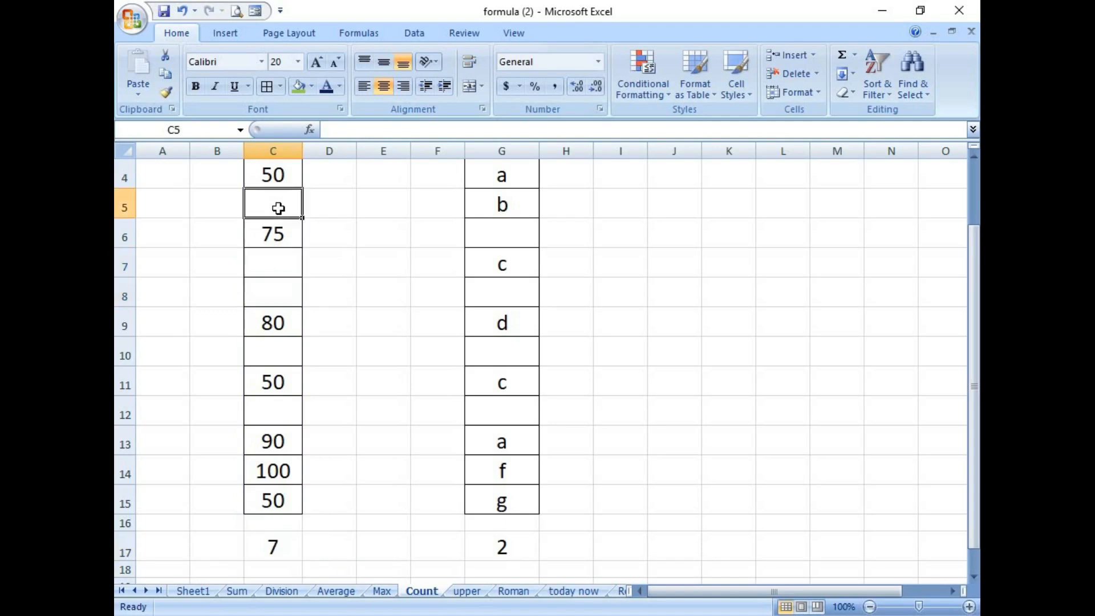
{"action": "left_click", "coordinate": [284, 284]}
{"action": "left_click", "coordinate": [281, 265]}
{"action": "left_click", "coordinate": [277, 232]}
{"action": "left_click_drag", "start_coordinate": [276, 171], "coordinate": [281, 522]}
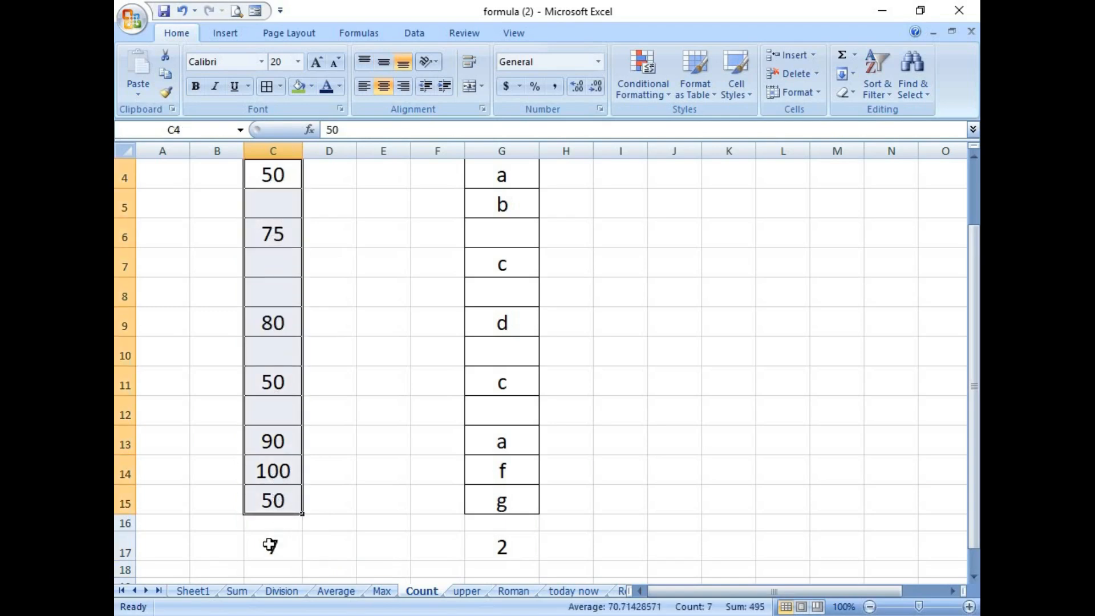
{"action": "left_click", "coordinate": [270, 546]}
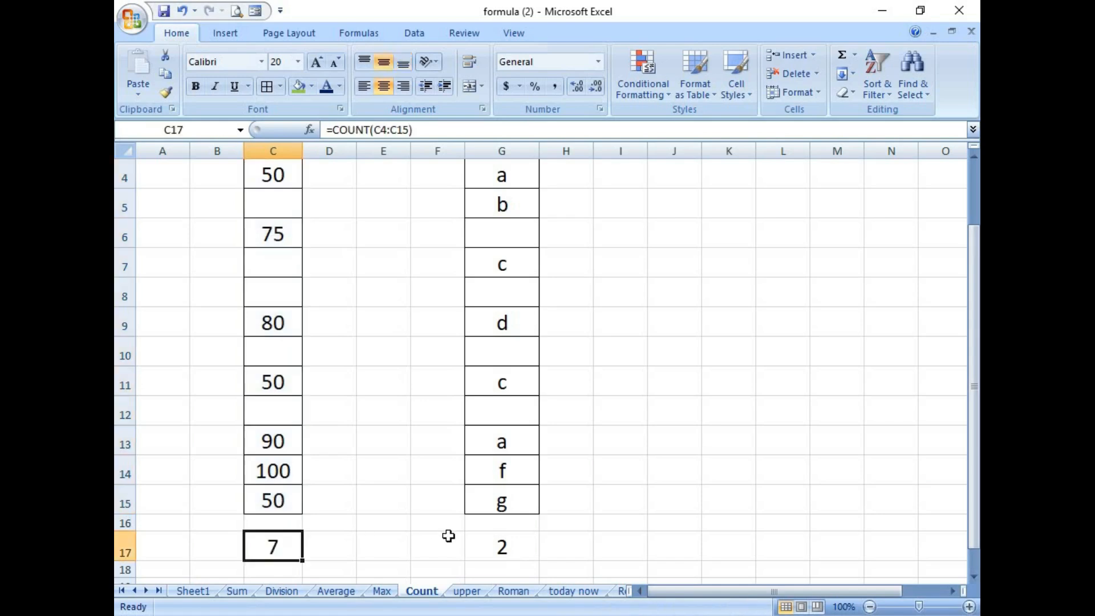
Step: Examine the letters in G4:G15 of the Count If column and the existing COUNTIF formula in G17
{"action": "scroll", "coordinate": [447, 533], "scroll_direction": "up", "scroll_amount": 1}
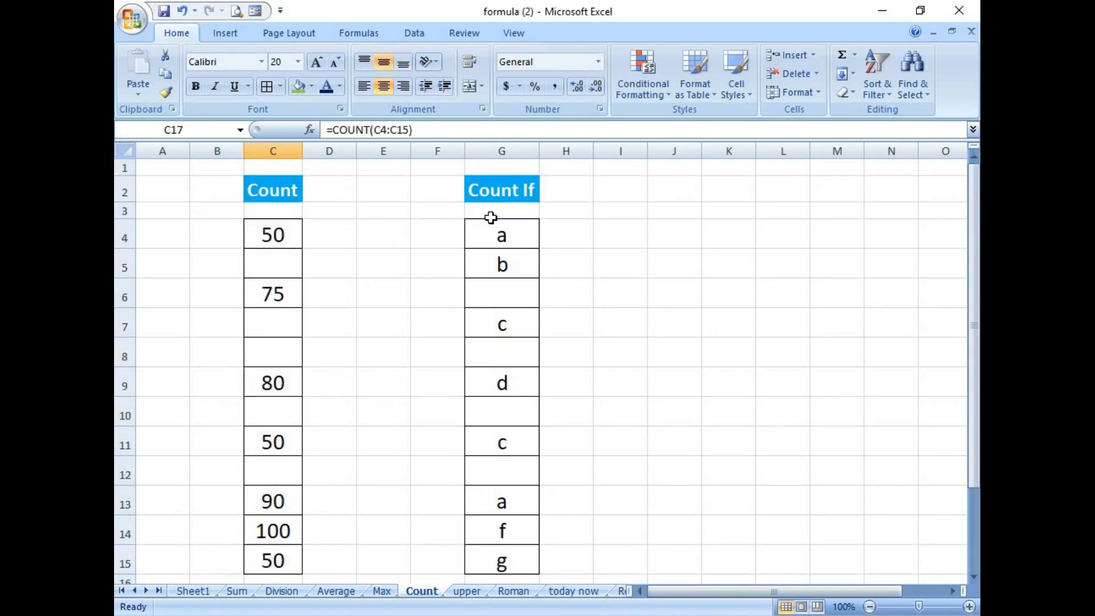
{"action": "left_click", "coordinate": [504, 197]}
{"action": "scroll", "coordinate": [491, 298], "scroll_direction": "down", "scroll_amount": 2}
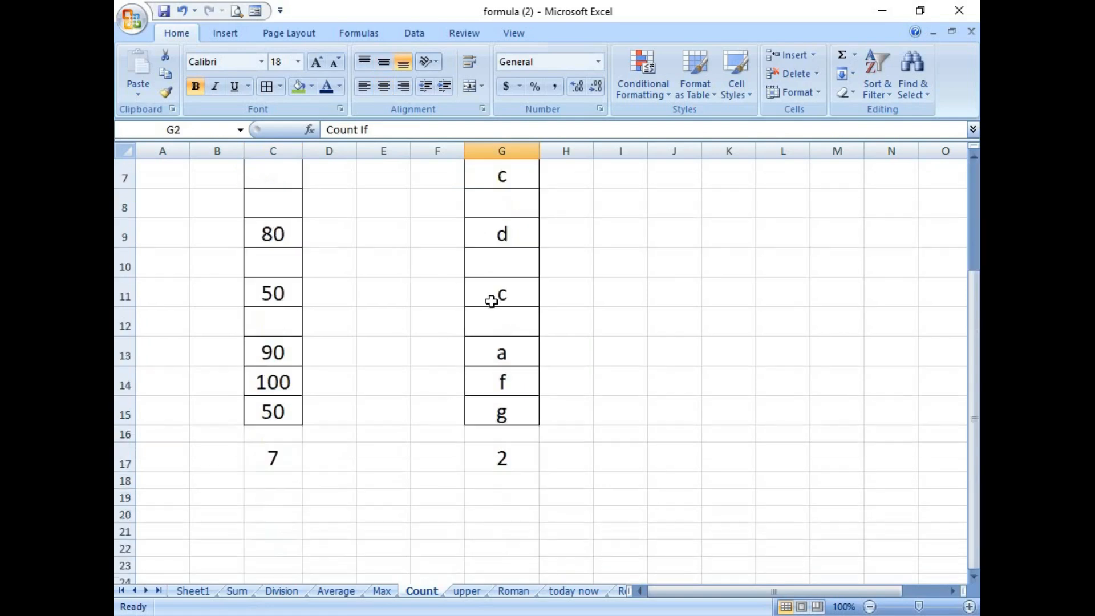
{"action": "scroll", "coordinate": [486, 317], "scroll_direction": "up", "scroll_amount": 2}
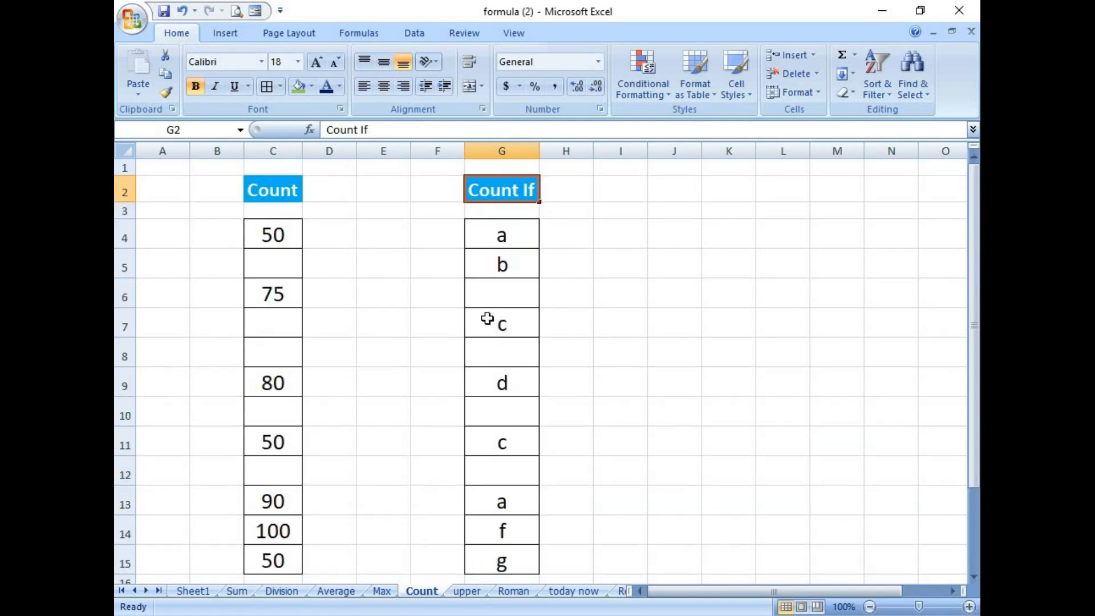
{"action": "scroll", "coordinate": [487, 318], "scroll_direction": "down", "scroll_amount": 1}
{"action": "left_click", "coordinate": [502, 545]}
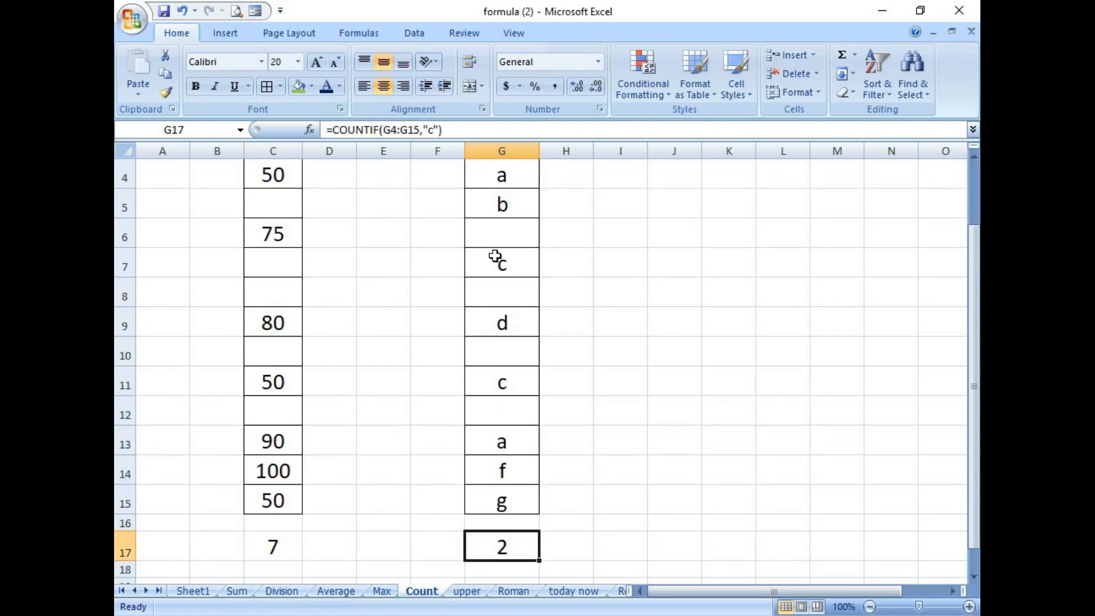
{"action": "scroll", "coordinate": [491, 268], "scroll_direction": "up", "scroll_amount": 1}
{"action": "left_click", "coordinate": [506, 235]}
{"action": "left_click_drag", "start_coordinate": [511, 267], "coordinate": [512, 560]}
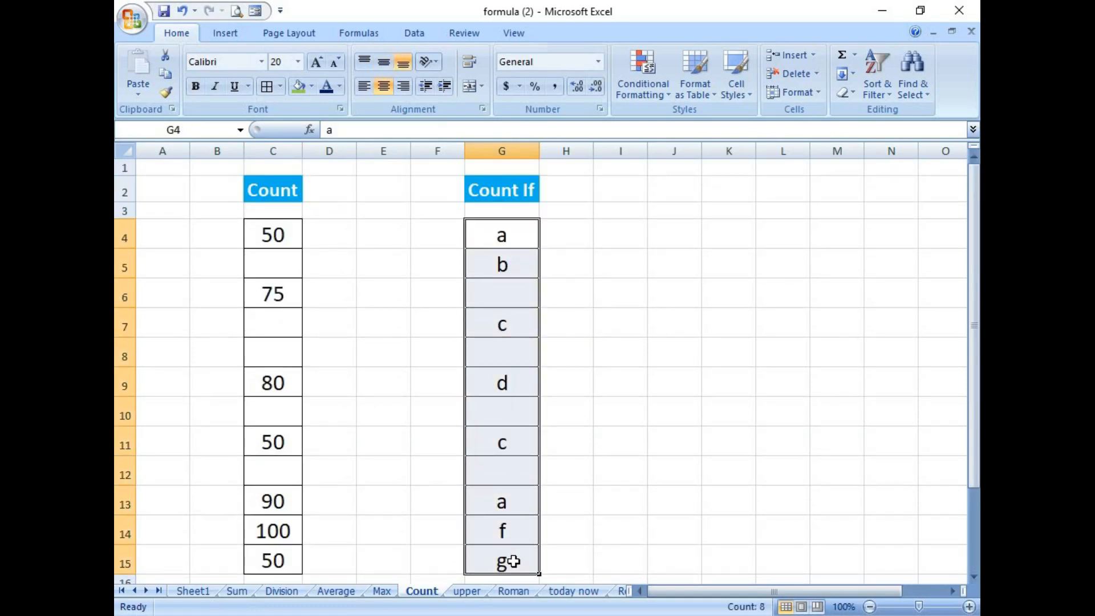
{"action": "left_click", "coordinate": [500, 326]}
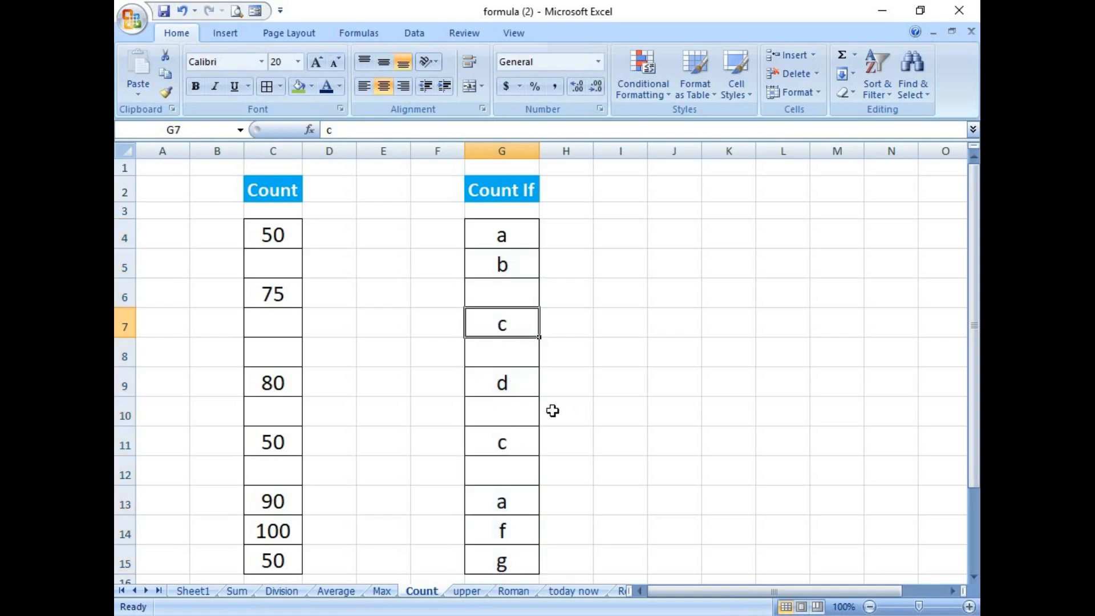
Step: Enter =COUNTIF(G4:G15,"c") in cell G17 to count the cells in the Count If column that contain c
{"action": "scroll", "coordinate": [553, 411], "scroll_direction": "down", "scroll_amount": 1}
{"action": "left_click", "coordinate": [508, 546]}
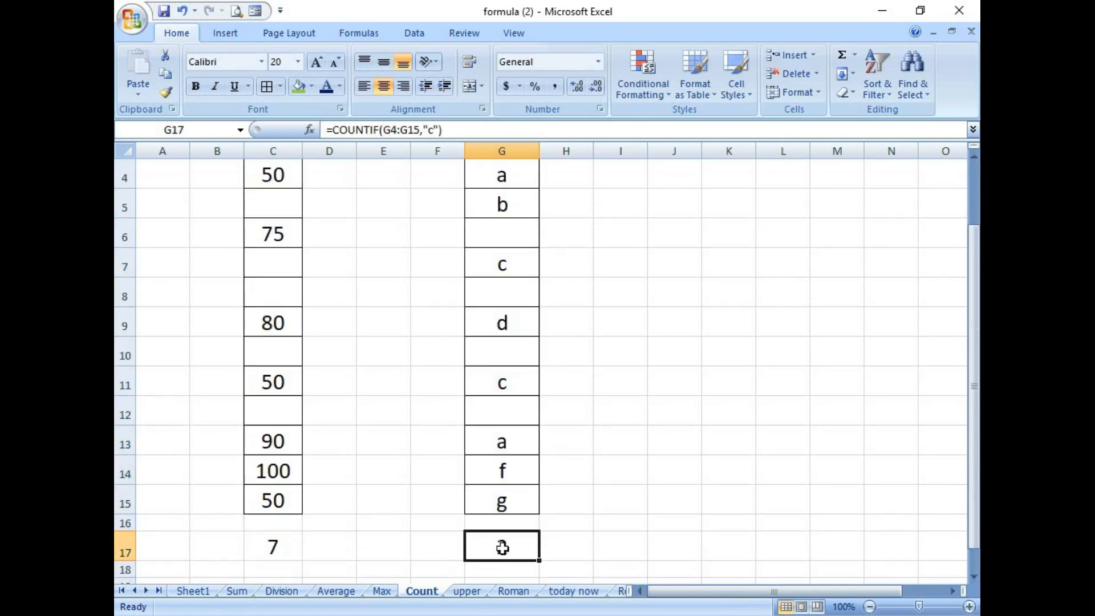
{"action": "type", "text": "="}
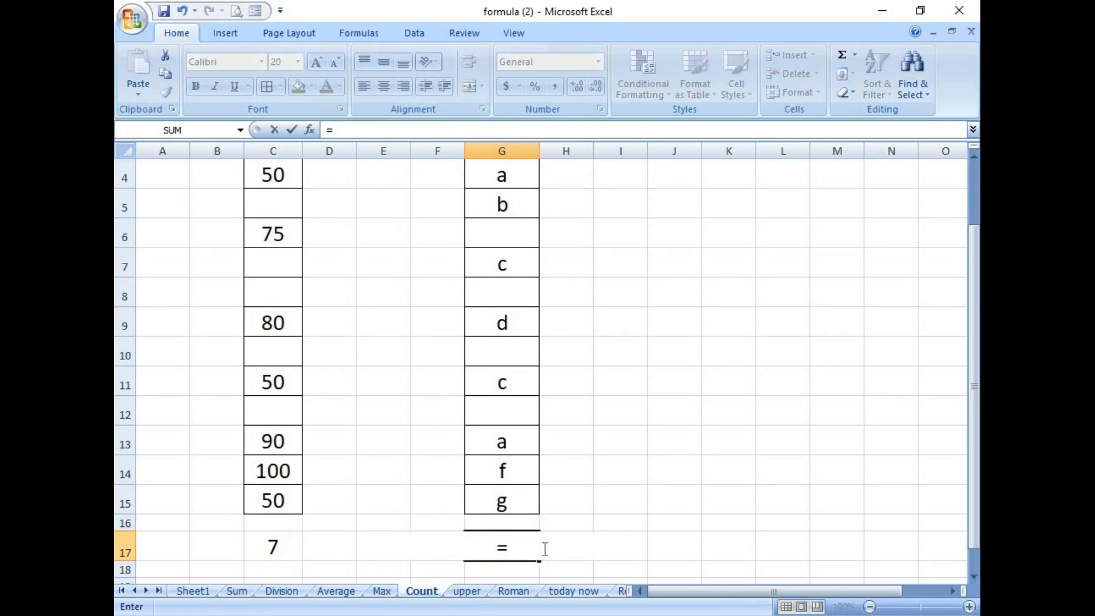
{"action": "type", "text": "co"}
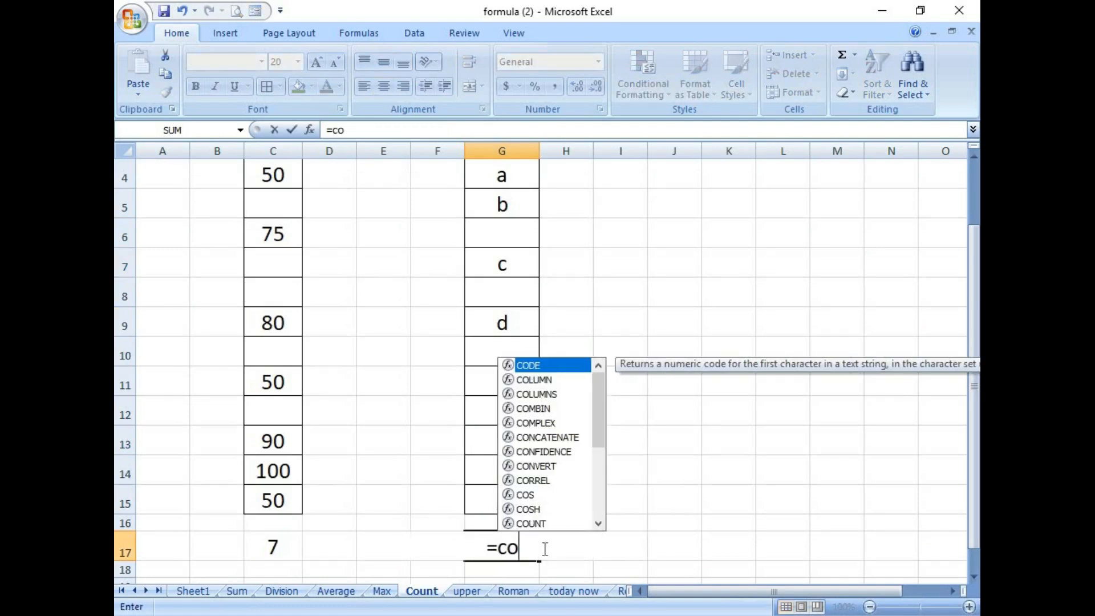
{"action": "type", "text": "unt"}
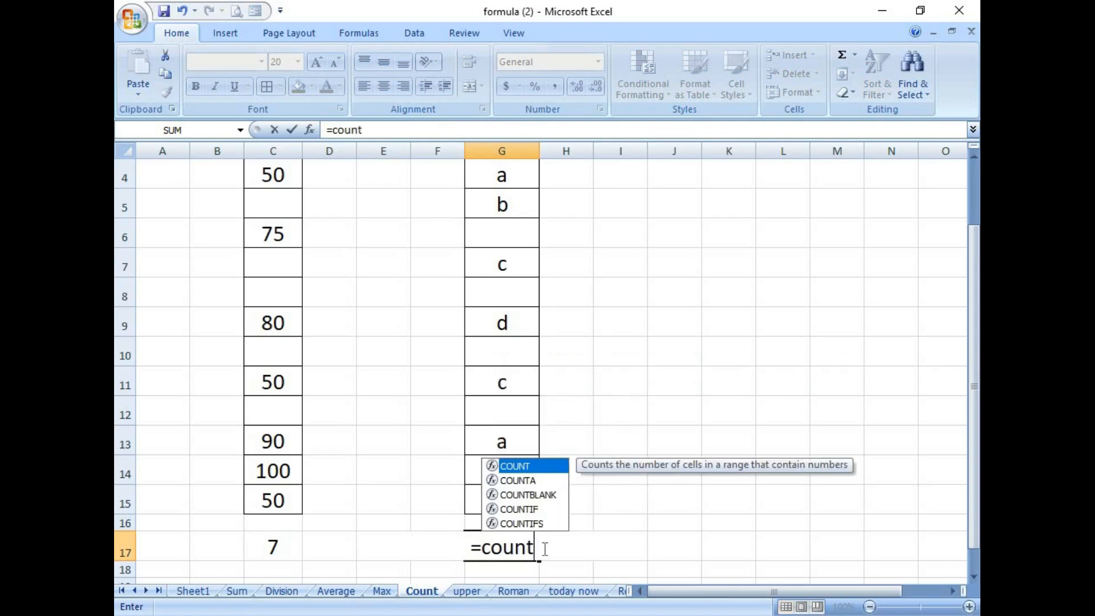
{"action": "double_click", "coordinate": [530, 509]}
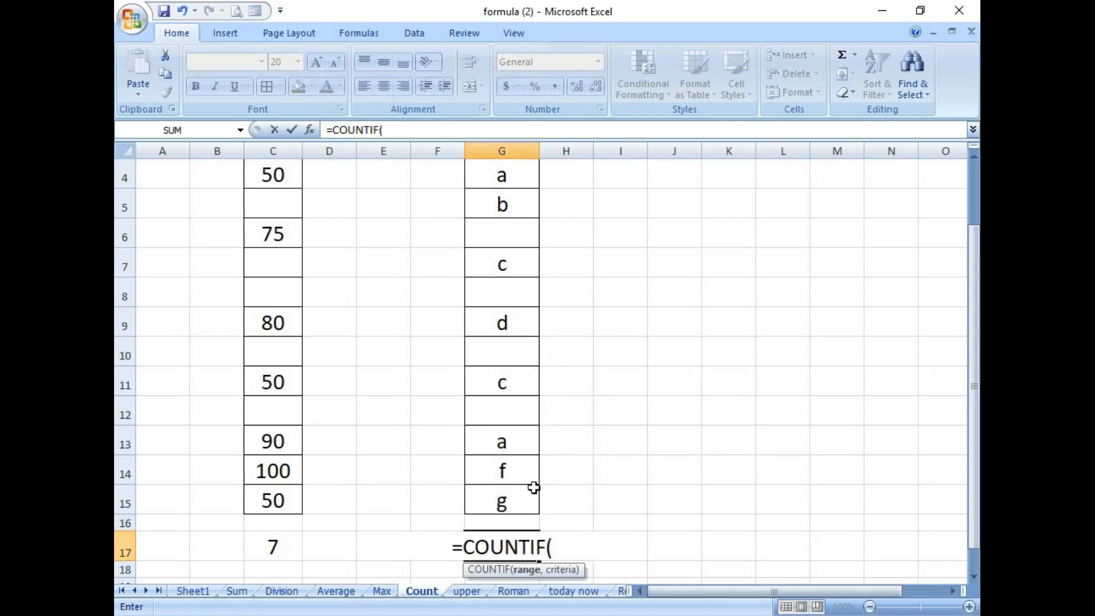
{"action": "scroll", "coordinate": [502, 259], "scroll_direction": "up", "scroll_amount": 1}
{"action": "left_click_drag", "start_coordinate": [520, 233], "coordinate": [518, 505]}
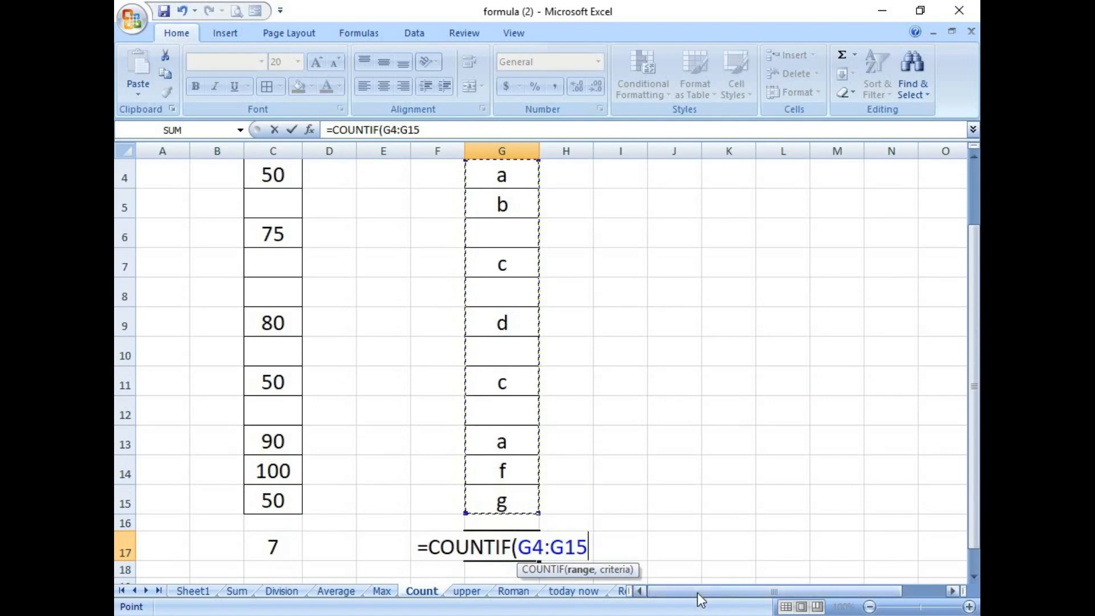
{"action": "type", "text": ","}
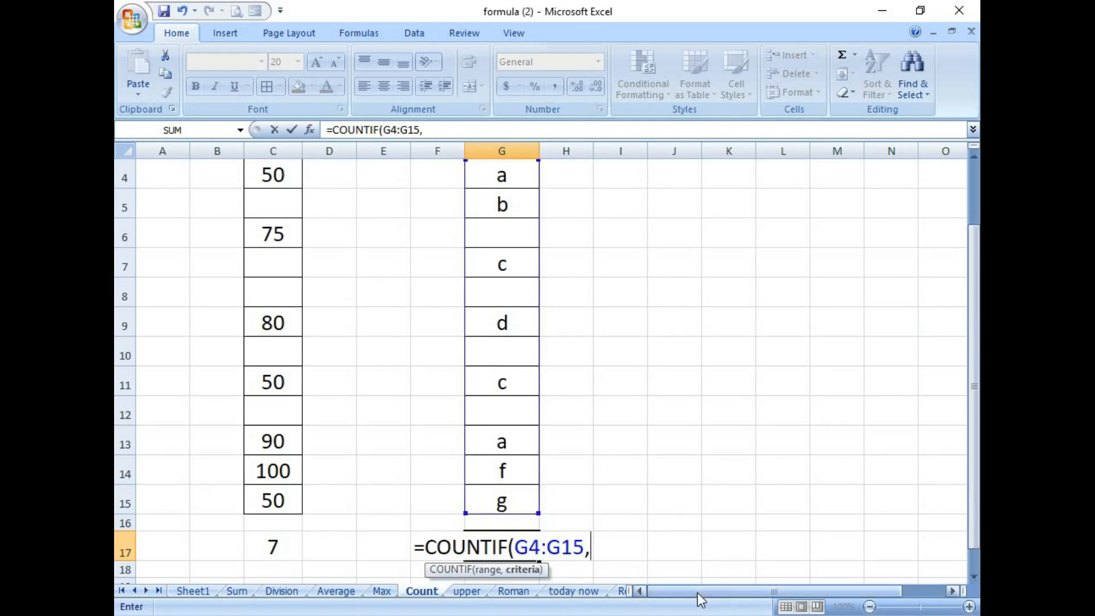
{"action": "type", "text": "\""}
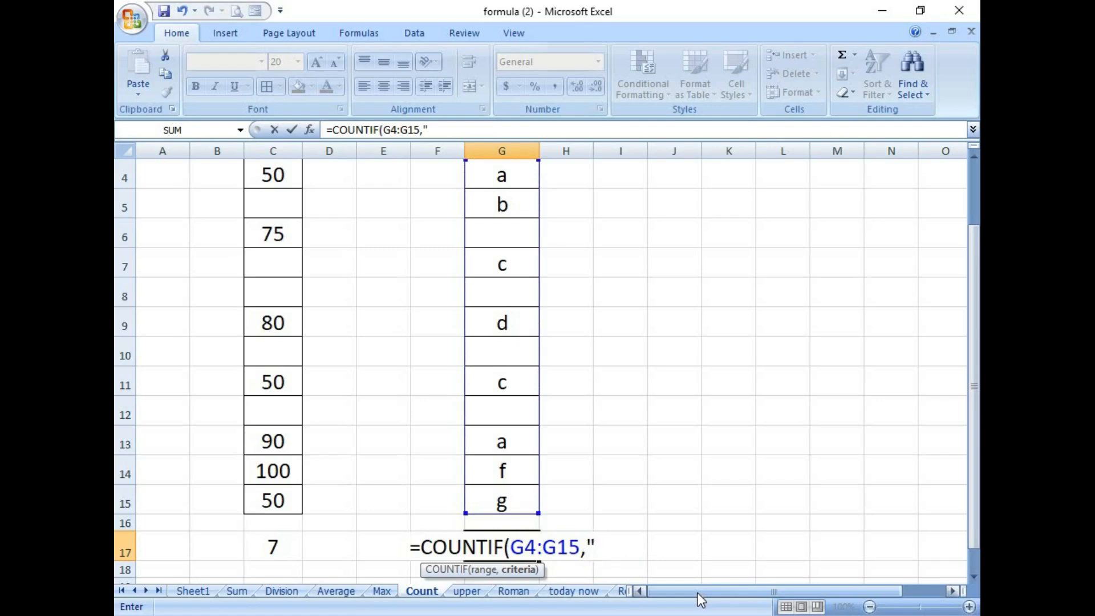
{"action": "type", "text": "c"}
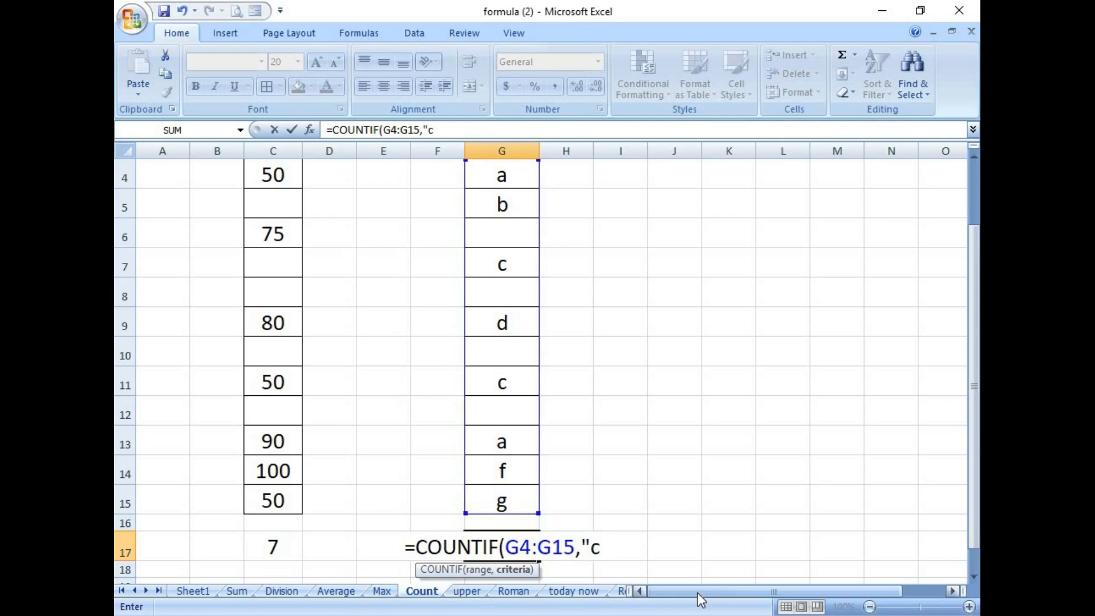
{"action": "type", "text": "\""}
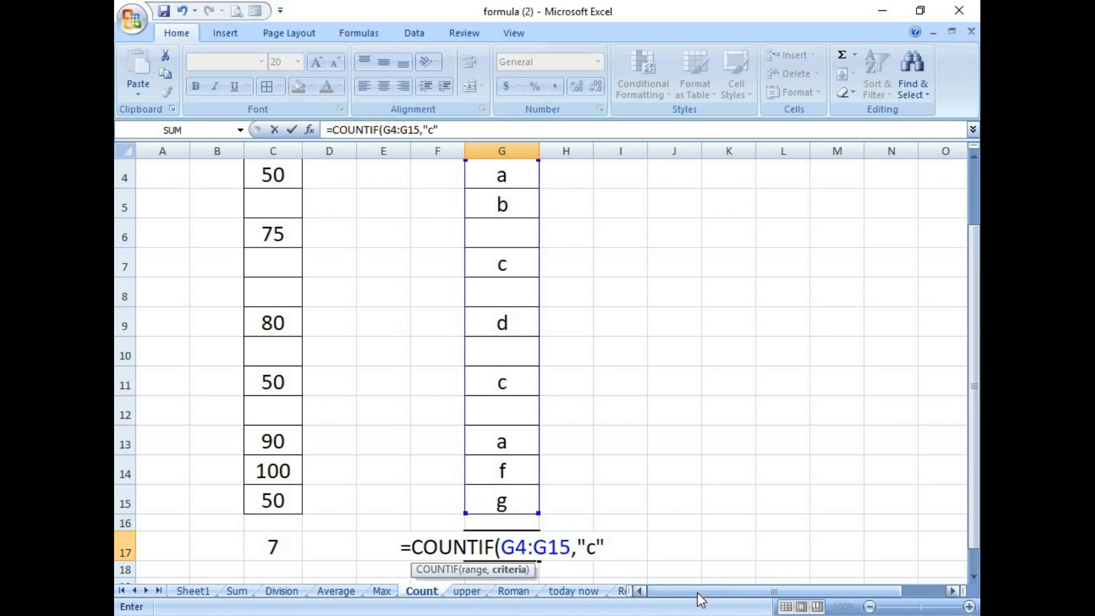
{"action": "type", "text": ")"}
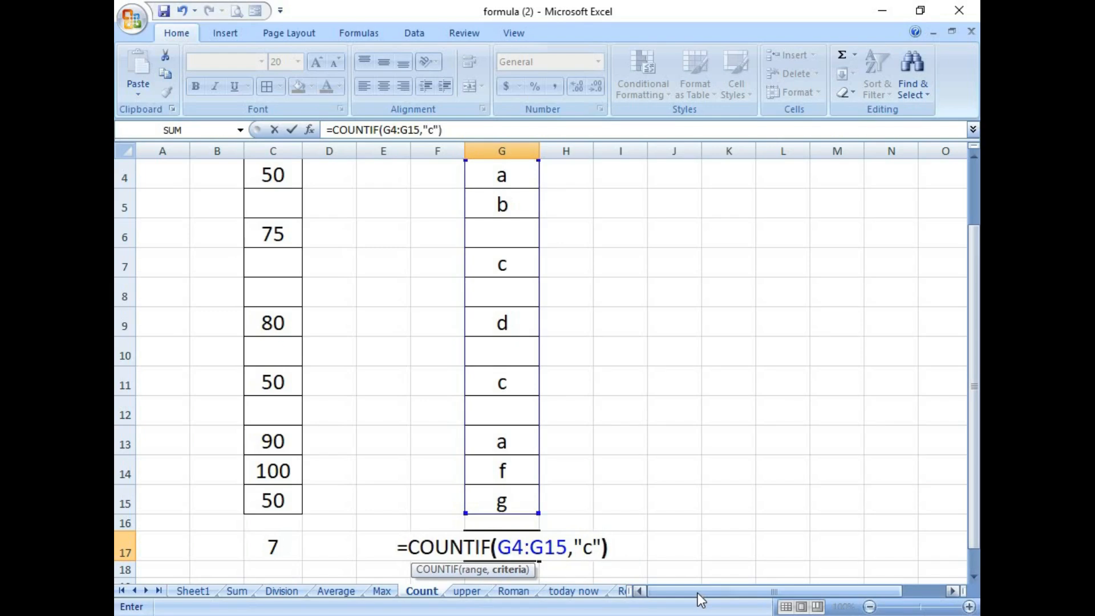
{"action": "key", "text": "Return"}
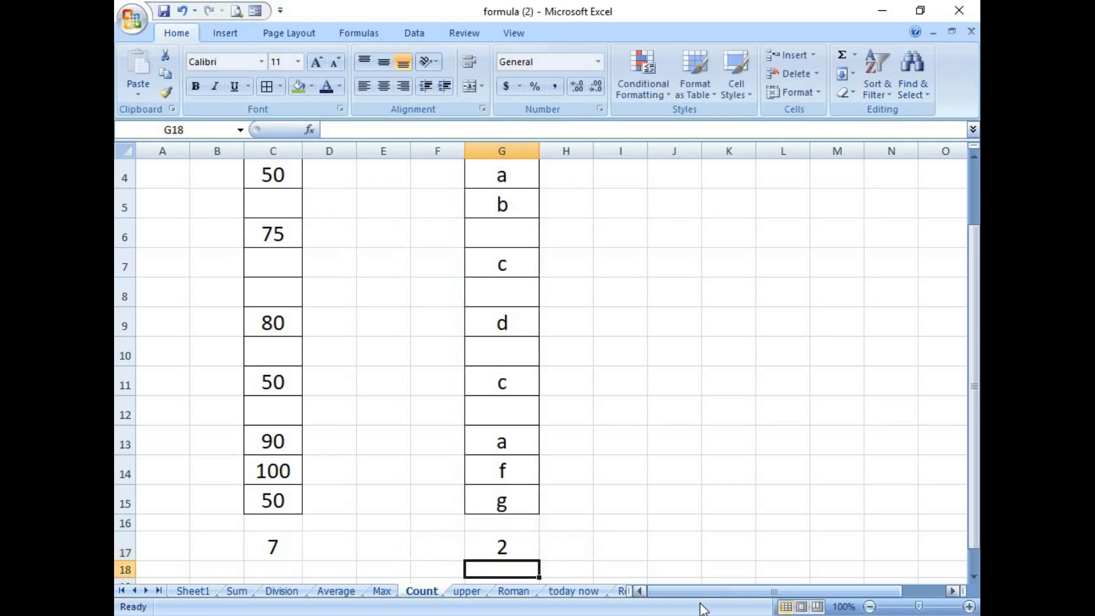
{"action": "left_click", "coordinate": [500, 550]}
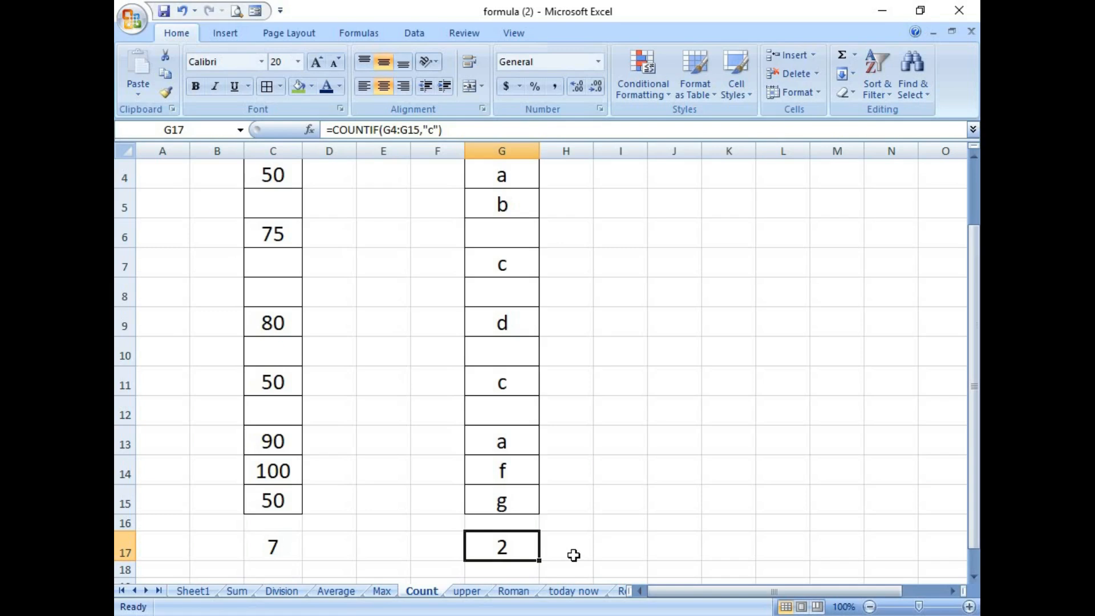
{"action": "scroll", "coordinate": [574, 555], "scroll_direction": "up", "scroll_amount": 1}
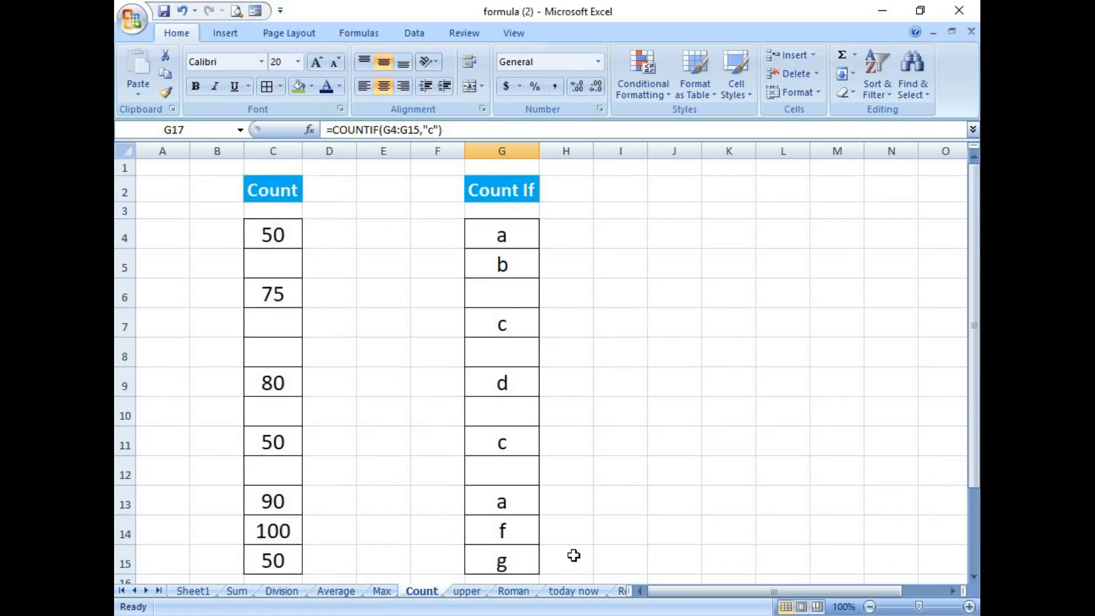
{"action": "scroll", "coordinate": [574, 555], "scroll_direction": "down", "scroll_amount": 1}
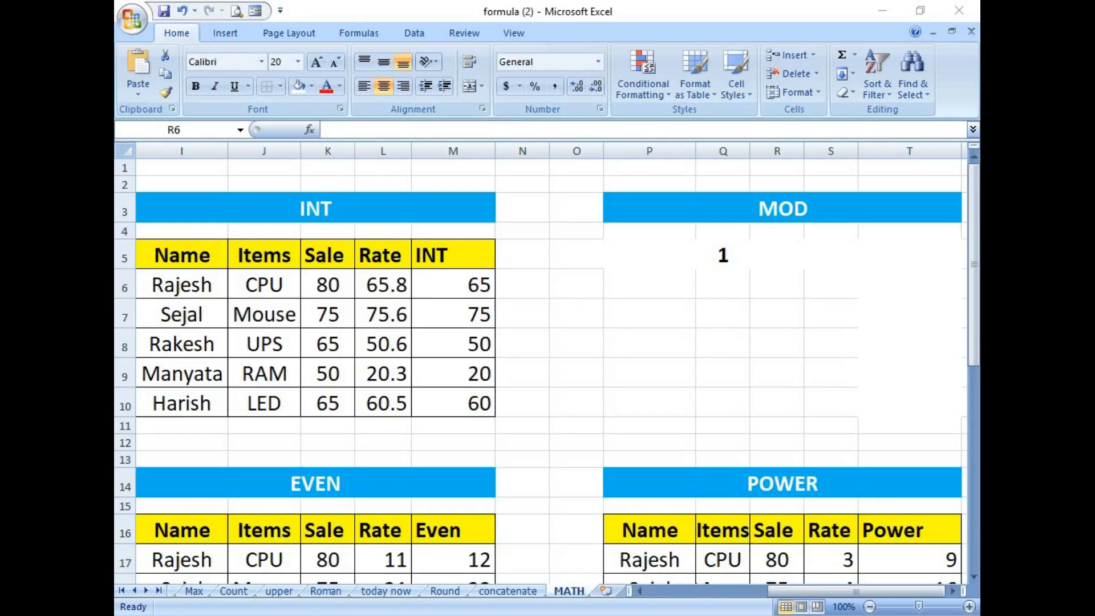
Step: Enter =MOD(10,3) in cell R6 under the MOD heading on the MATH sheet to get the division remainder
{"action": "left_click", "coordinate": [761, 211]}
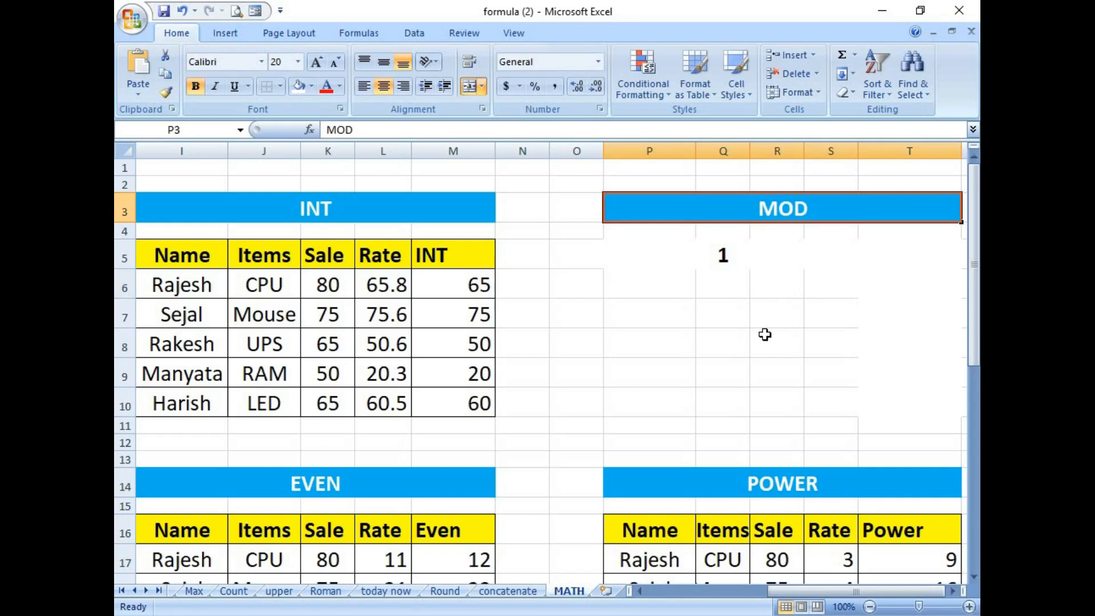
{"action": "left_click", "coordinate": [776, 291]}
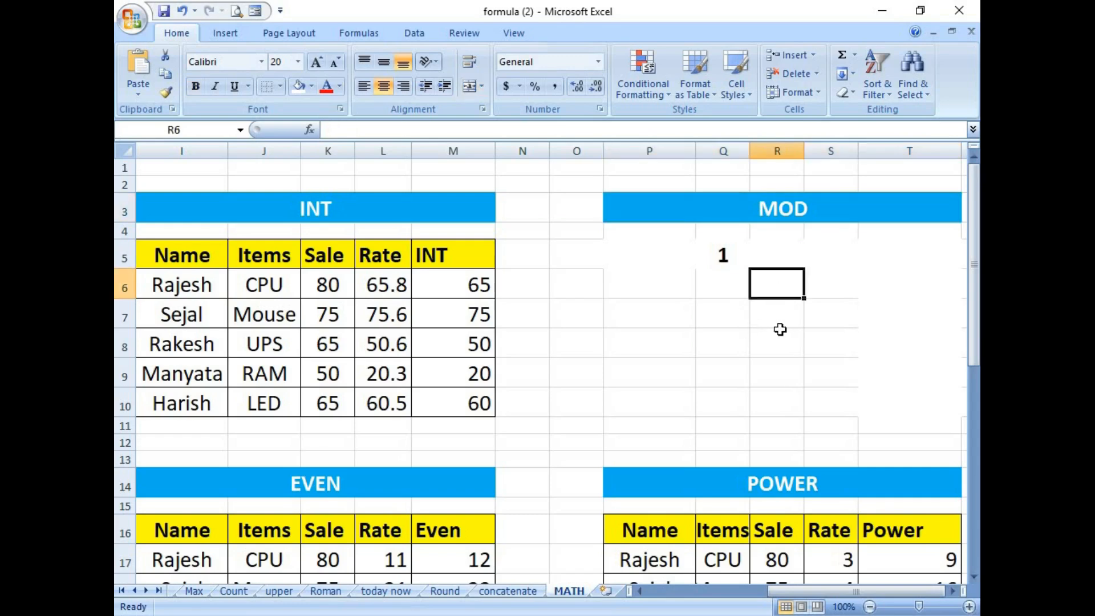
{"action": "type", "text": "=m"}
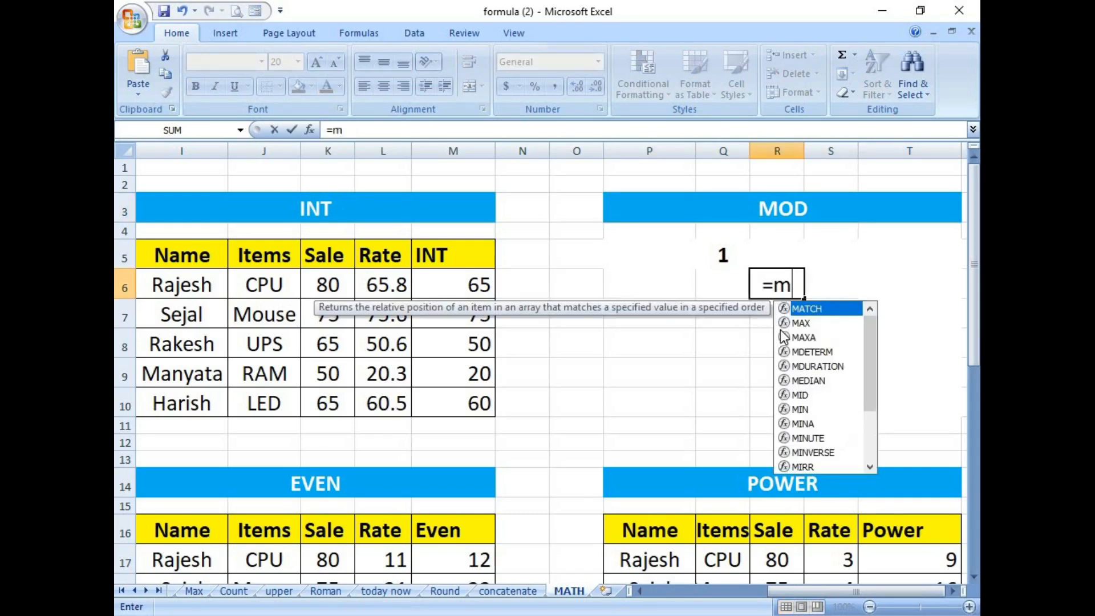
{"action": "type", "text": "od"}
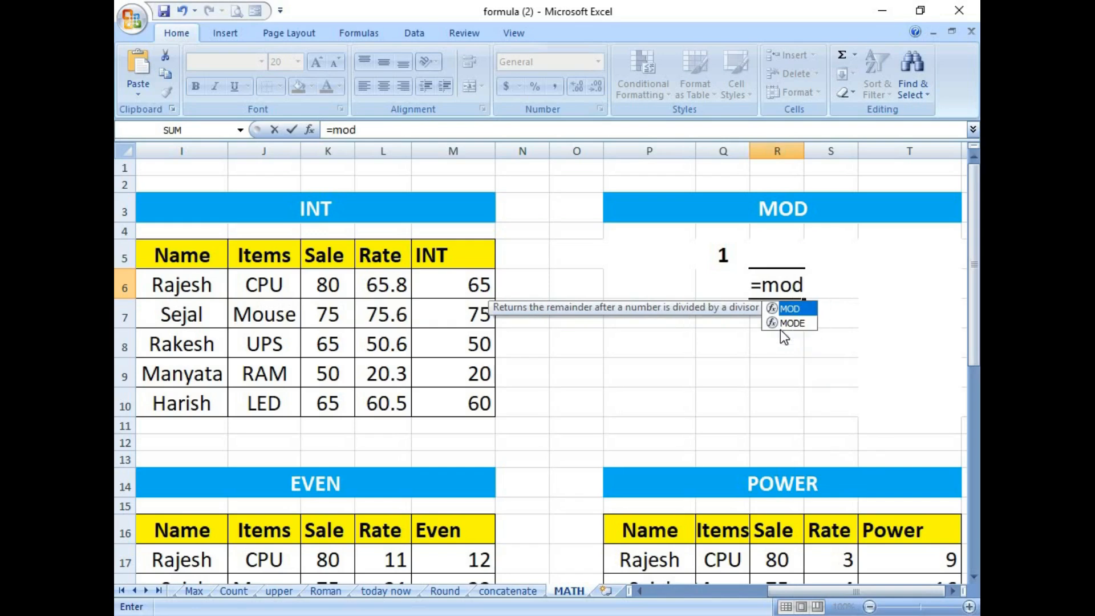
{"action": "type", "text": "(10"}
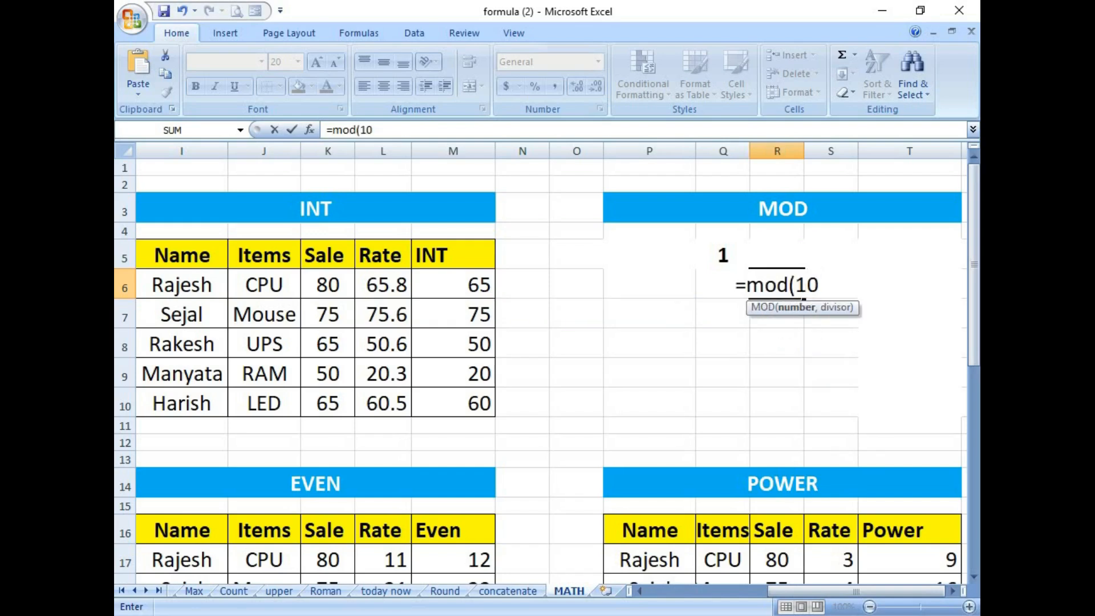
{"action": "type", "text": ",3"}
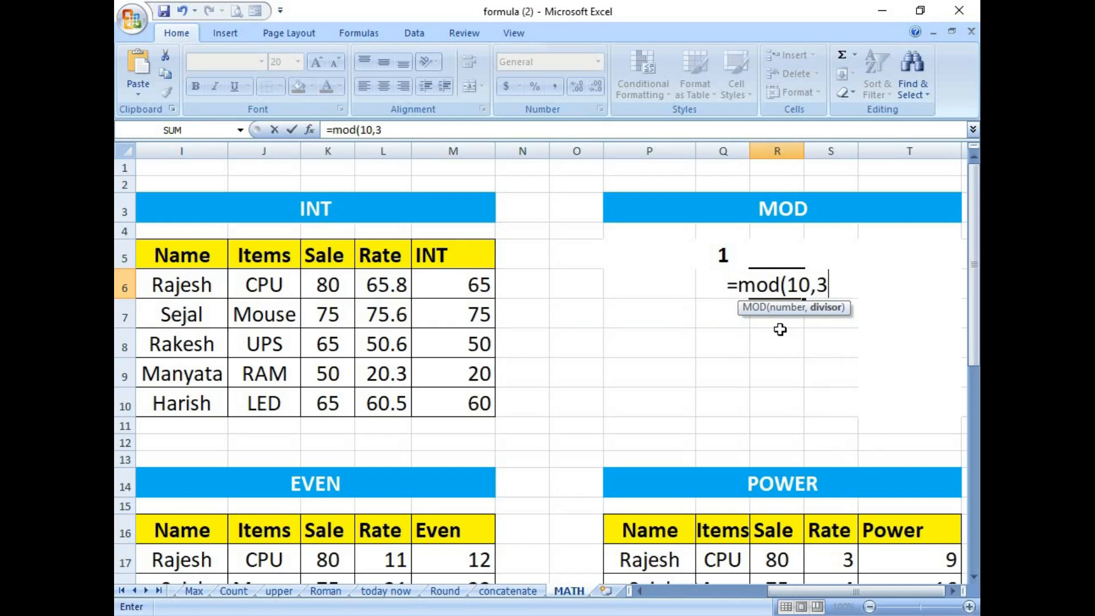
{"action": "key", "text": "Return"}
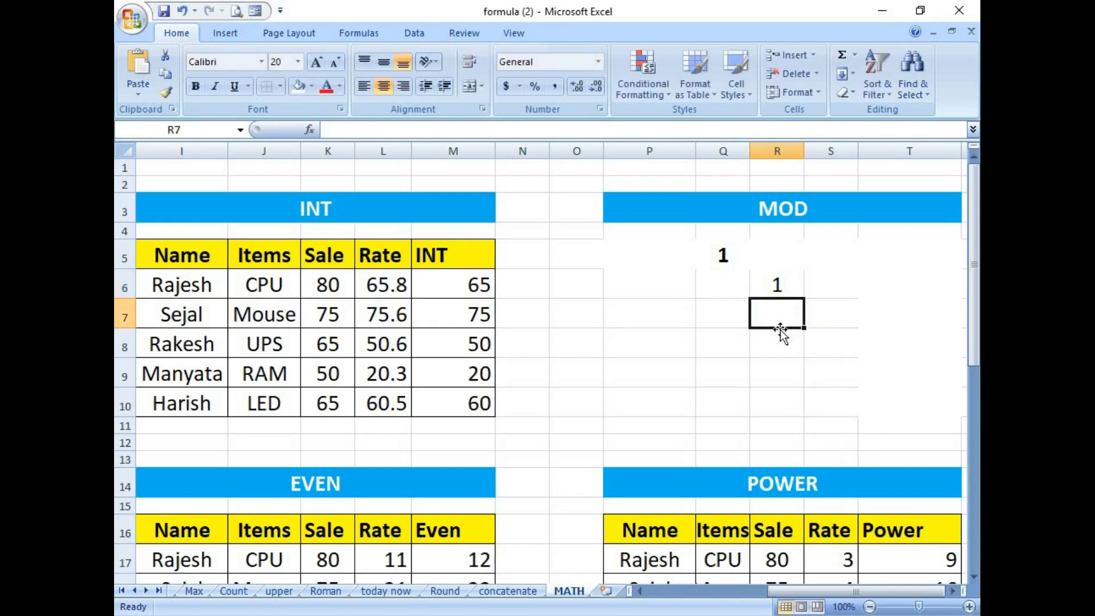
{"action": "key", "text": "Up"}
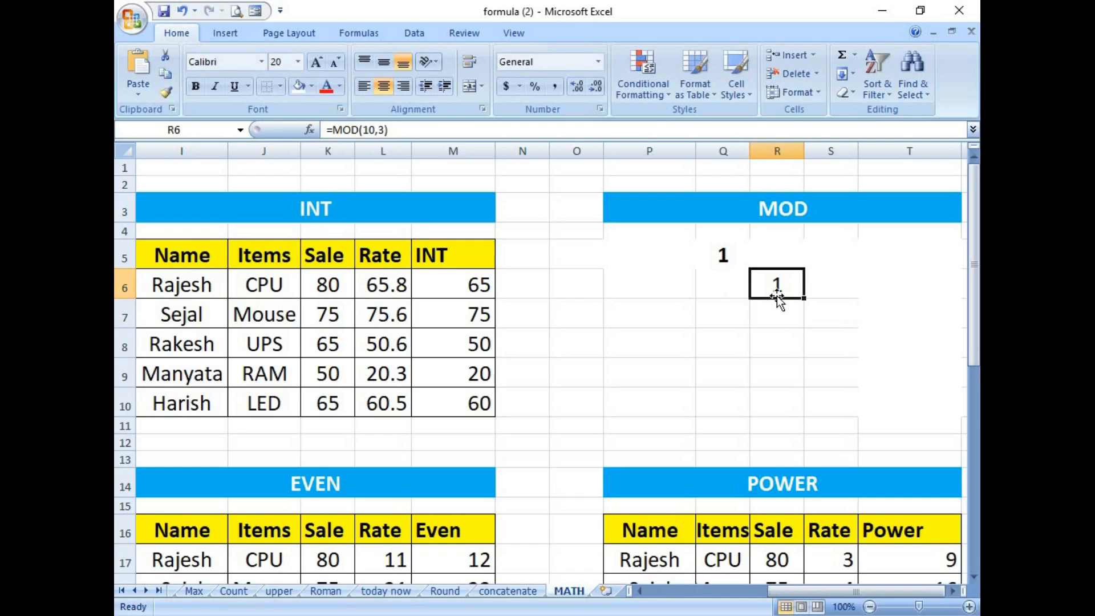
Step: Clear the existing formulas from F17:F21 in the ODD column of the ODD table
{"action": "left_click_drag", "start_coordinate": [855, 592], "coordinate": [815, 593]}
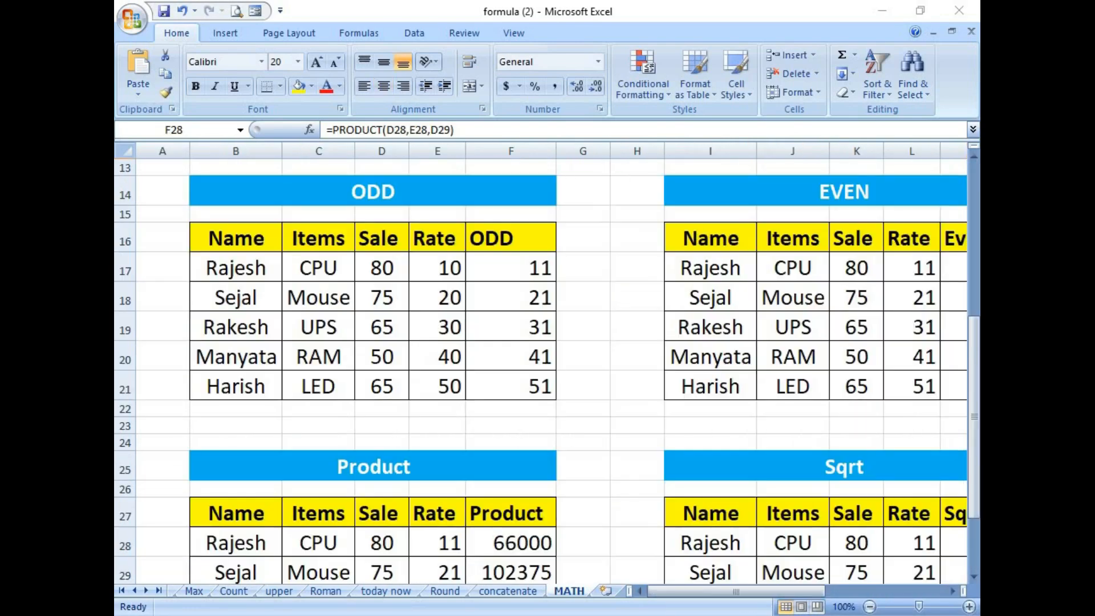
{"action": "left_click", "coordinate": [390, 192]}
{"action": "left_click", "coordinate": [478, 291]}
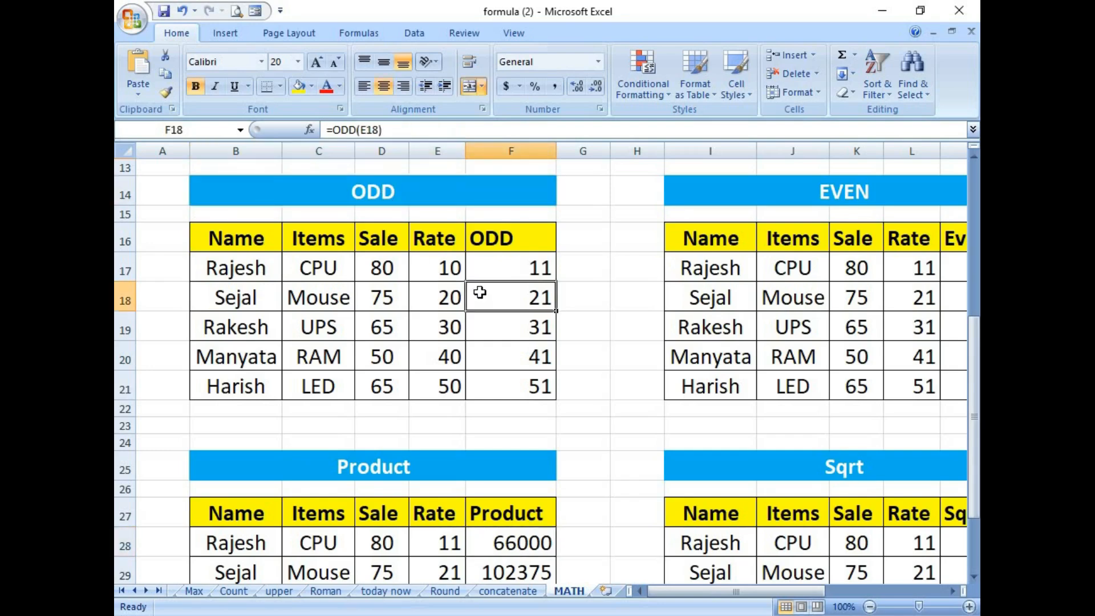
{"action": "left_click", "coordinate": [442, 269]}
{"action": "left_click", "coordinate": [490, 269]}
{"action": "left_click_drag", "start_coordinate": [535, 268], "coordinate": [543, 389]}
{"action": "key", "text": "Delete"}
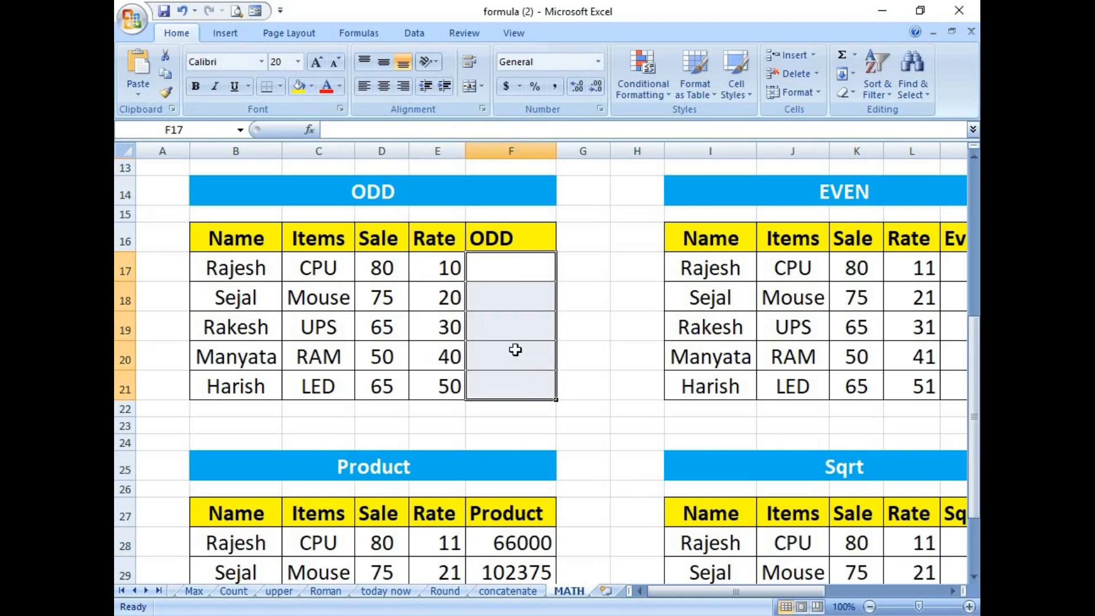
Step: Enter =ODD(E17) in cell F17 to round the first Rate value up to the nearest odd integer
{"action": "left_click", "coordinate": [526, 272]}
{"action": "type", "text": "="}
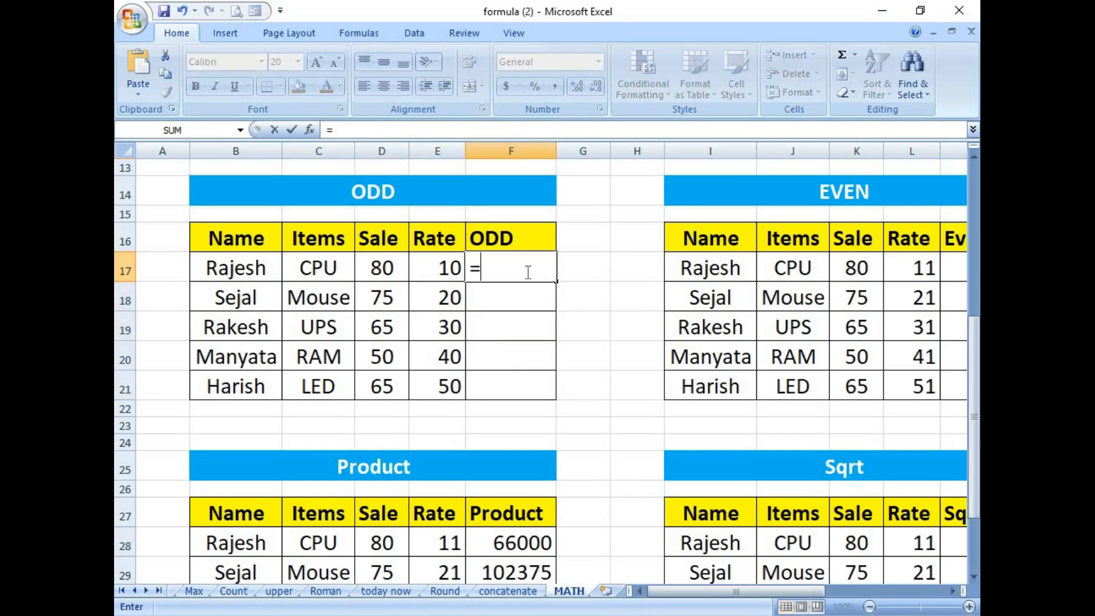
{"action": "type", "text": "o"}
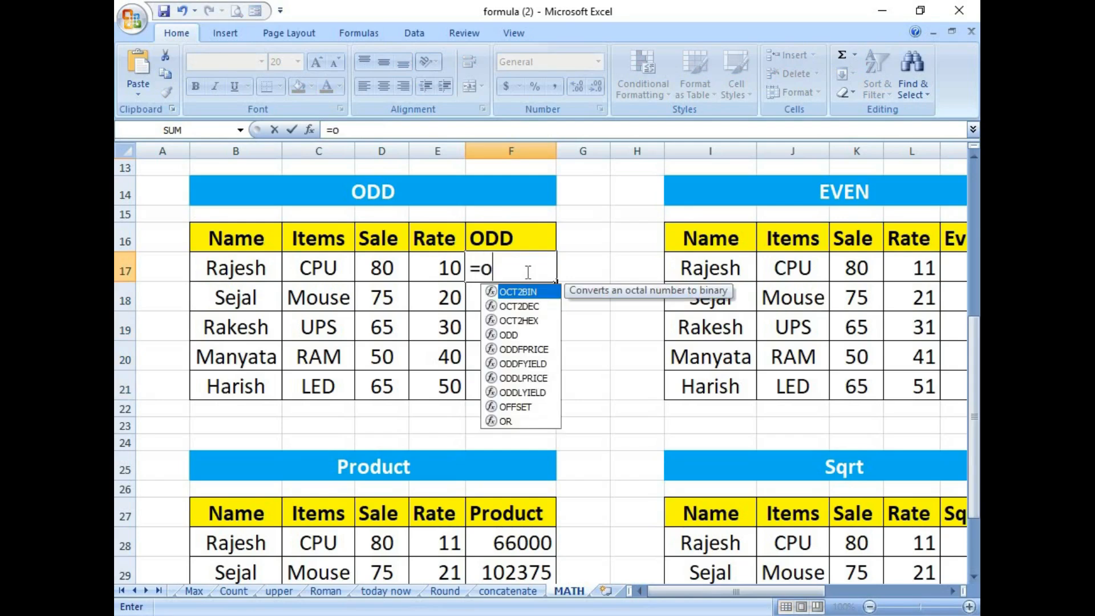
{"action": "type", "text": "dd"}
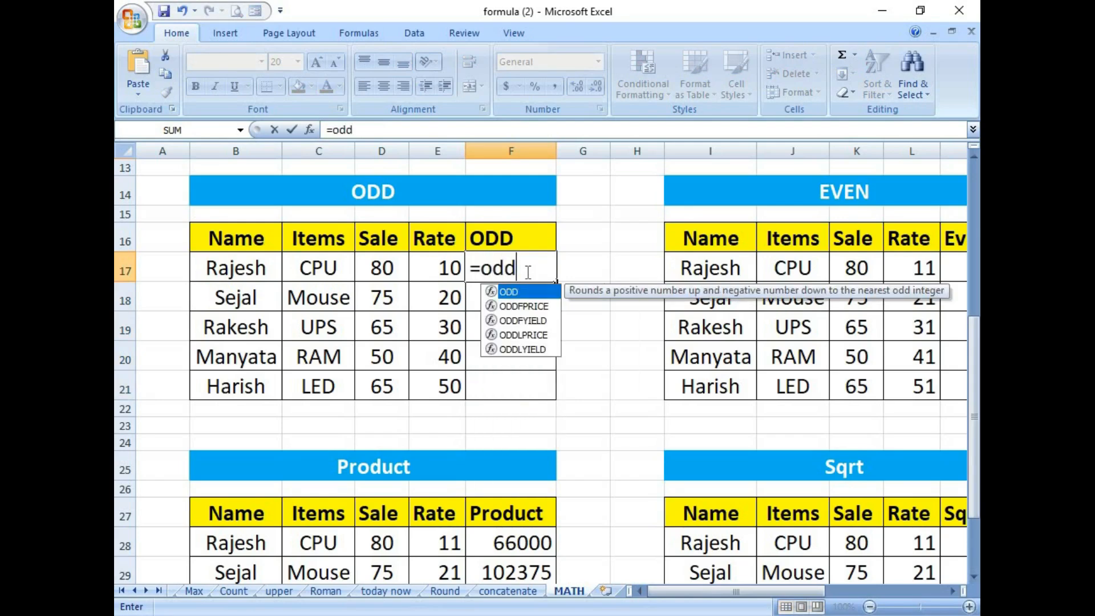
{"action": "type", "text": "("}
{"action": "left_click", "coordinate": [452, 265]}
{"action": "type", "text": ")"}
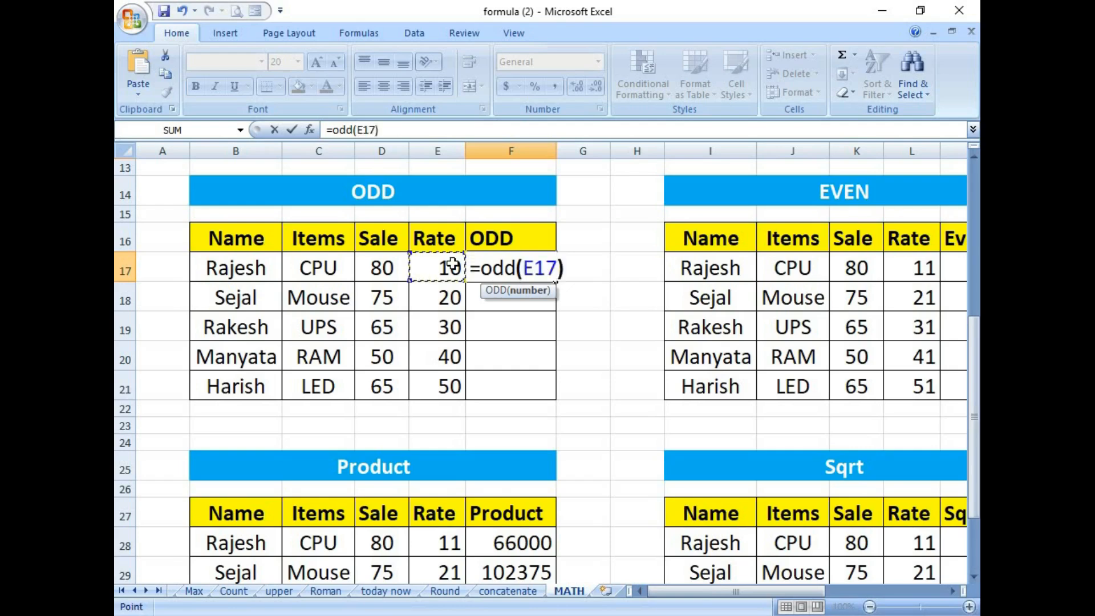
{"action": "key", "text": "Return"}
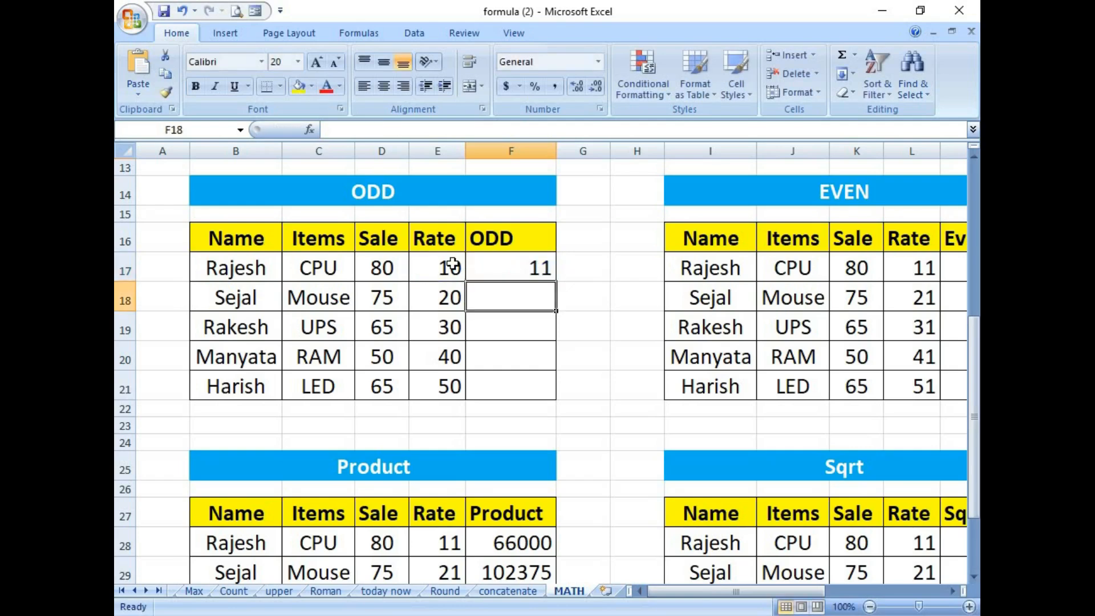
Step: Copy the ODD formula from F17 down through F21 to fill the rest of the ODD column
{"action": "left_click", "coordinate": [452, 265]}
{"action": "left_click", "coordinate": [532, 269]}
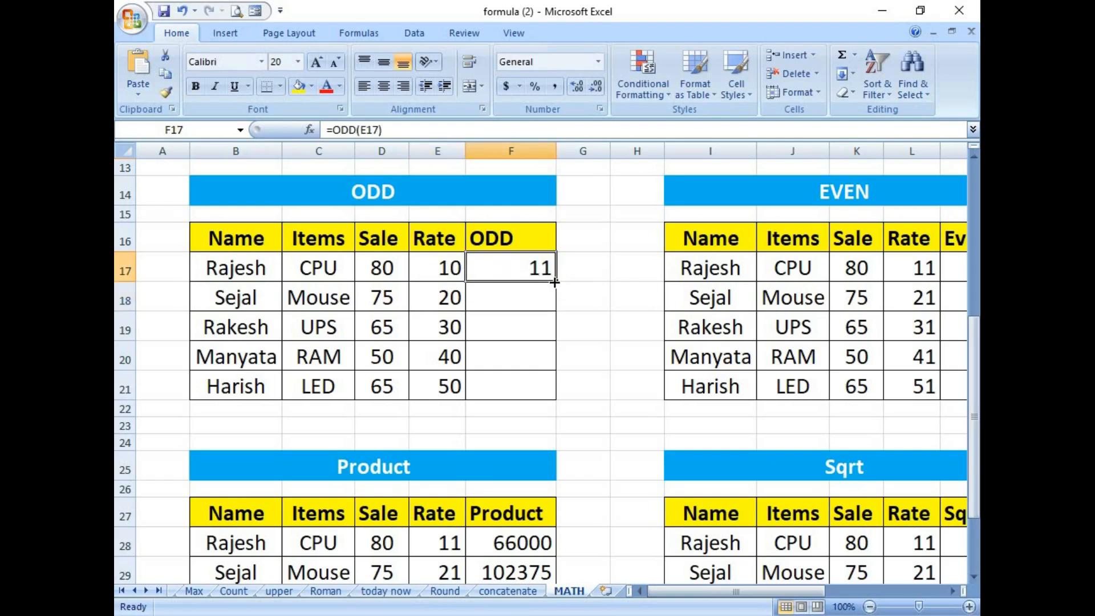
{"action": "left_click_drag", "start_coordinate": [555, 281], "coordinate": [552, 393]}
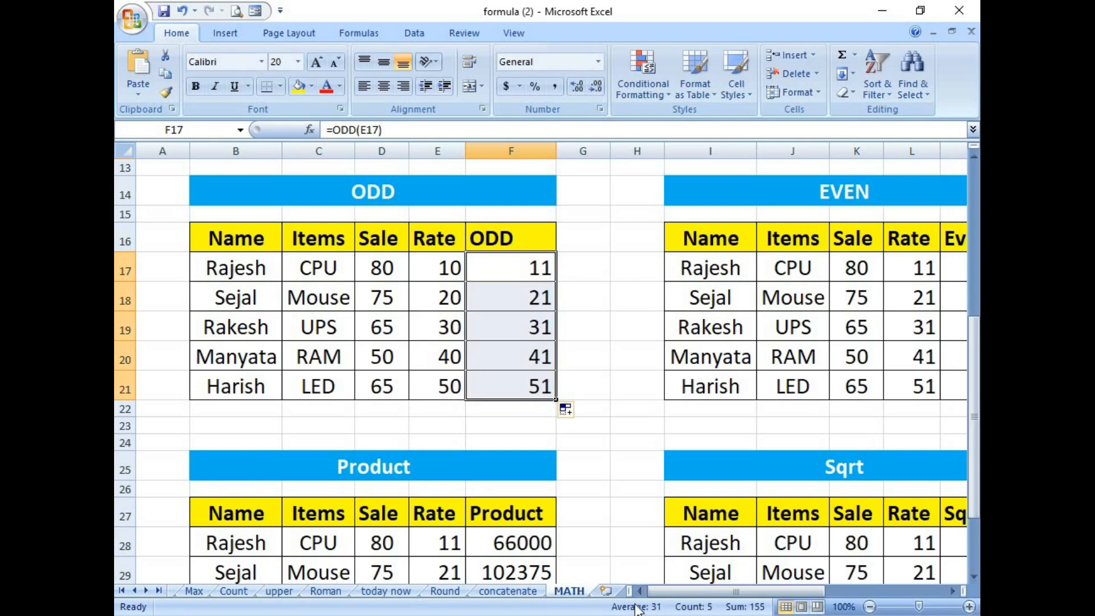
Step: Clear the existing formulas from M17:M21 in the Even column of the EVEN table
{"action": "left_click_drag", "start_coordinate": [664, 594], "coordinate": [695, 595]}
{"action": "left_click", "coordinate": [776, 294]}
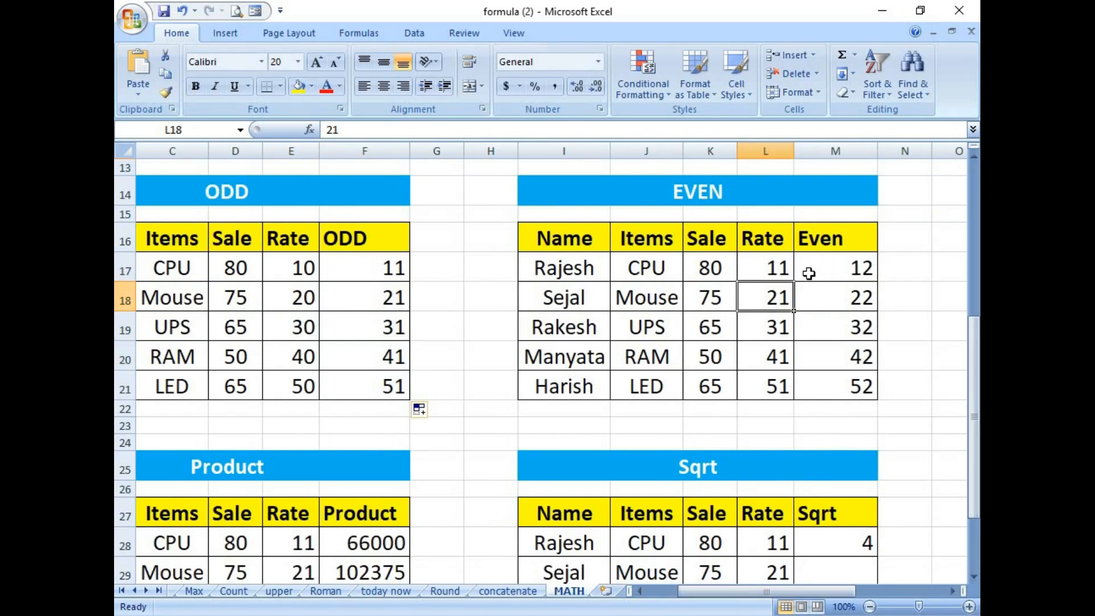
{"action": "left_click", "coordinate": [771, 272]}
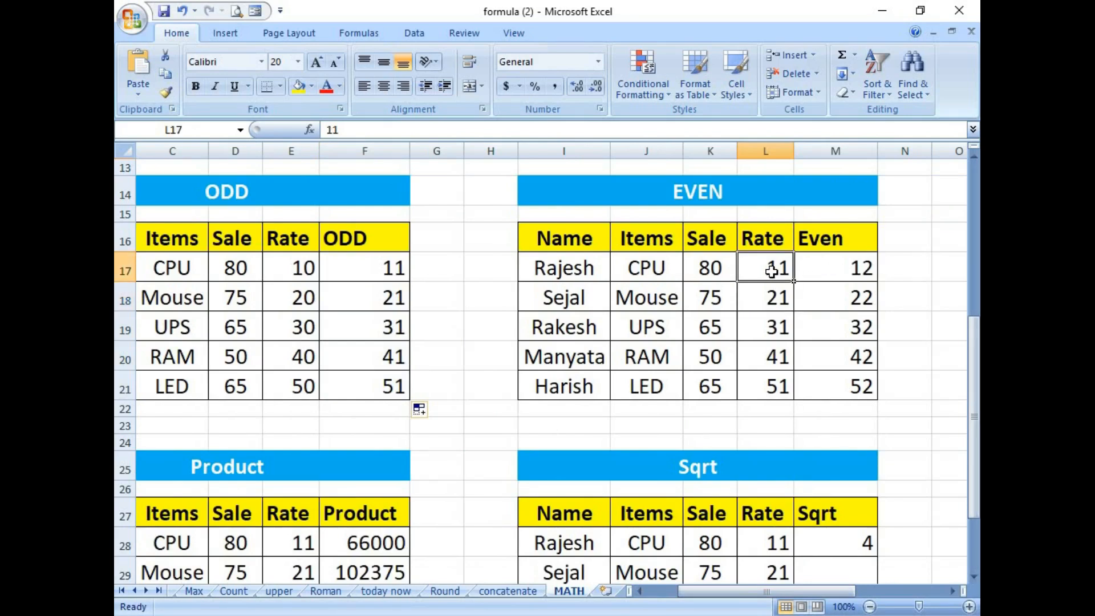
{"action": "left_click_drag", "start_coordinate": [823, 268], "coordinate": [827, 391]}
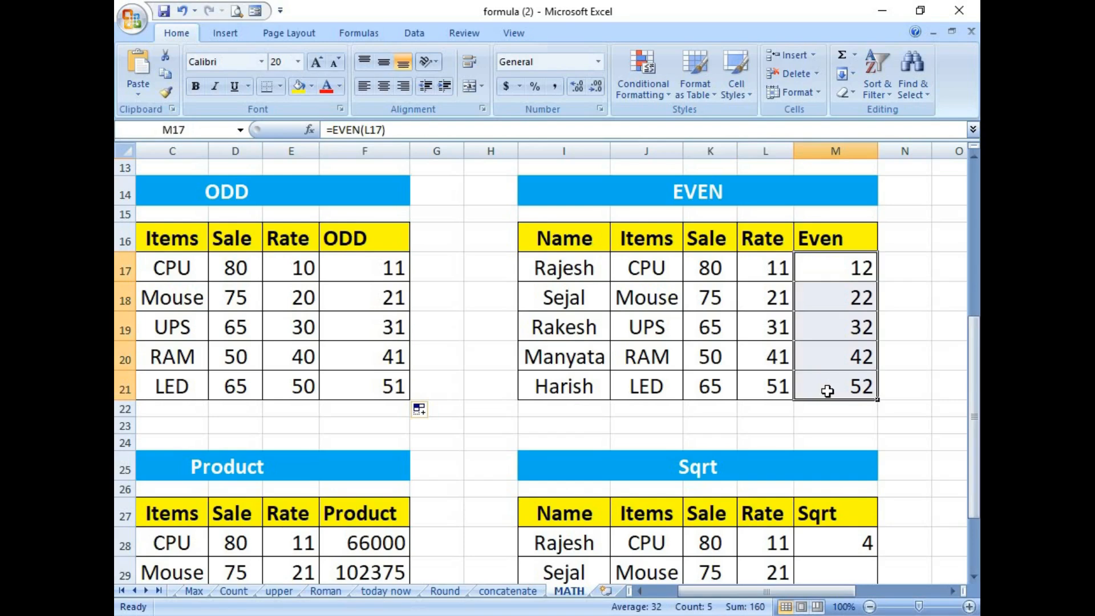
{"action": "key", "text": "BackSpace"}
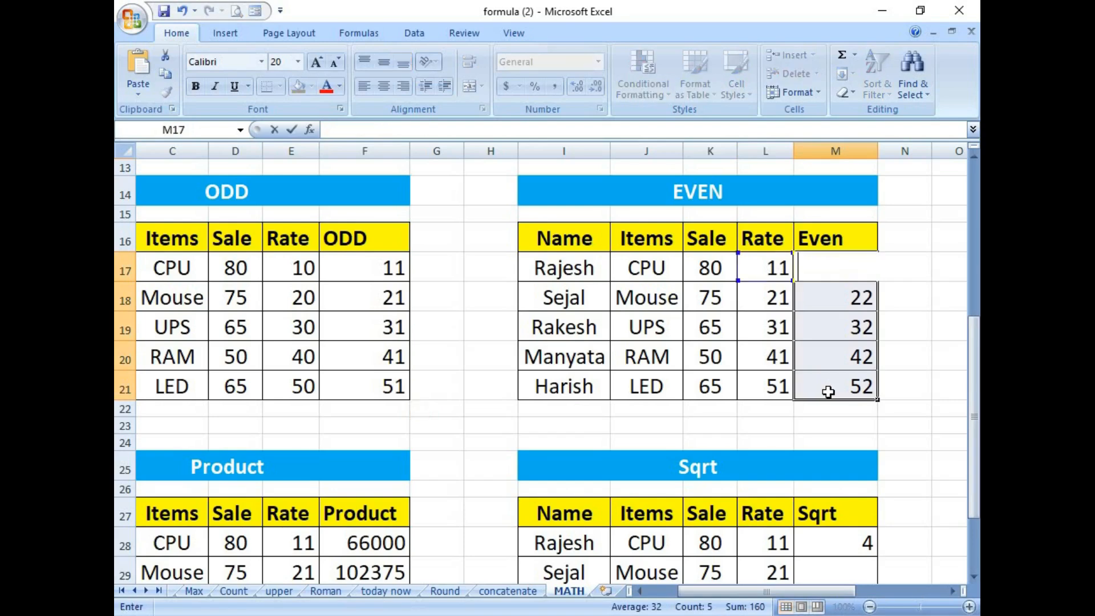
{"action": "left_click", "coordinate": [880, 420]}
{"action": "left_click_drag", "start_coordinate": [856, 288], "coordinate": [844, 374]}
{"action": "key", "text": "Delete"}
Step: Enter =EVEN(L17) in cell M17 and copy it down through M21 to fill the Even column
{"action": "left_click", "coordinate": [829, 268]}
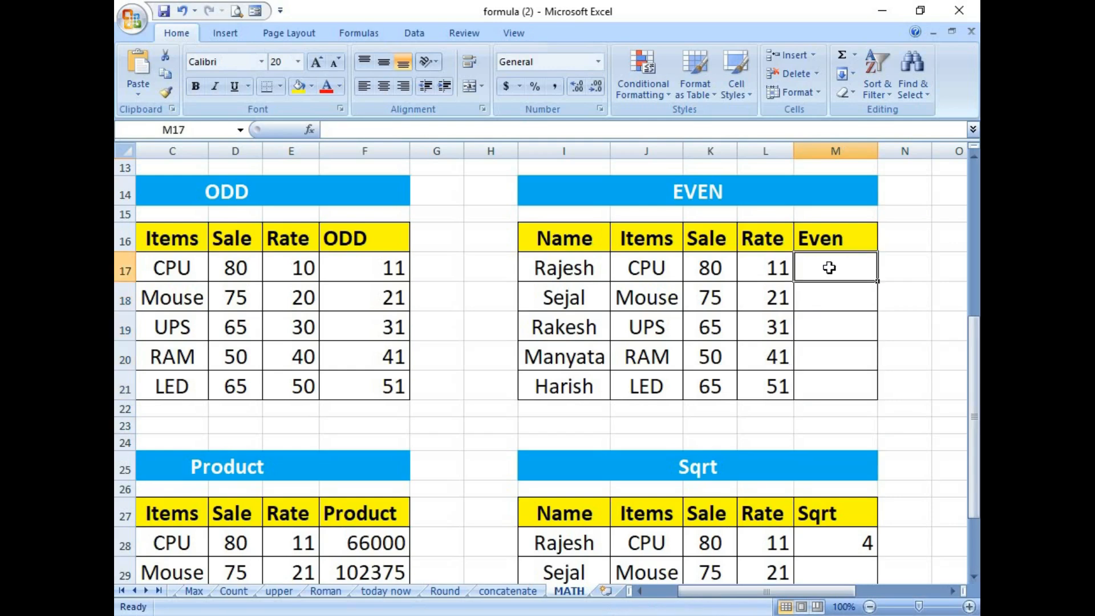
{"action": "type", "text": "="}
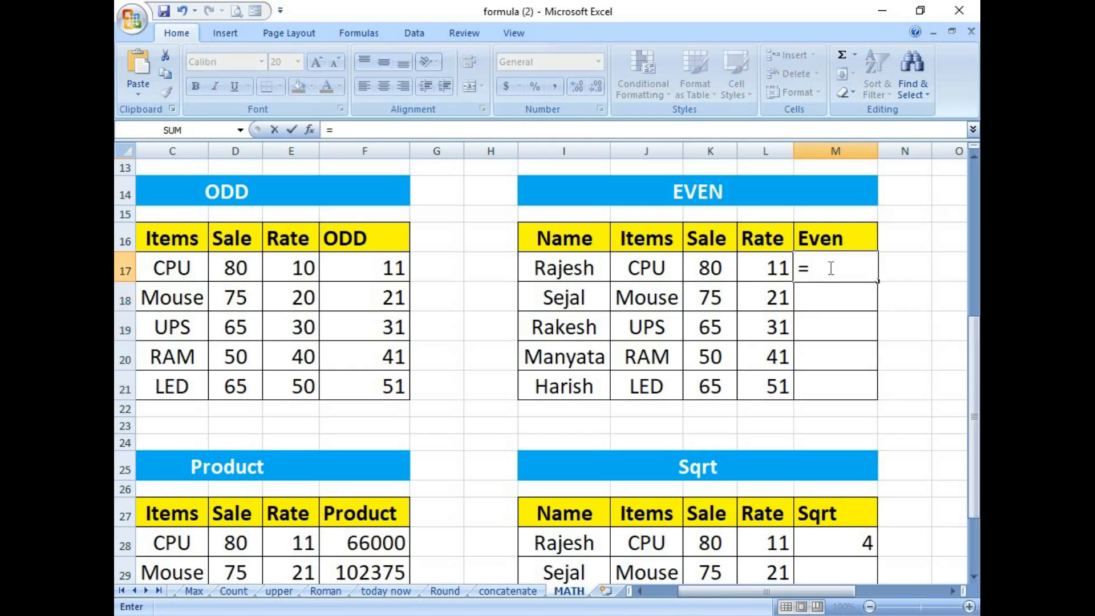
{"action": "type", "text": "even"}
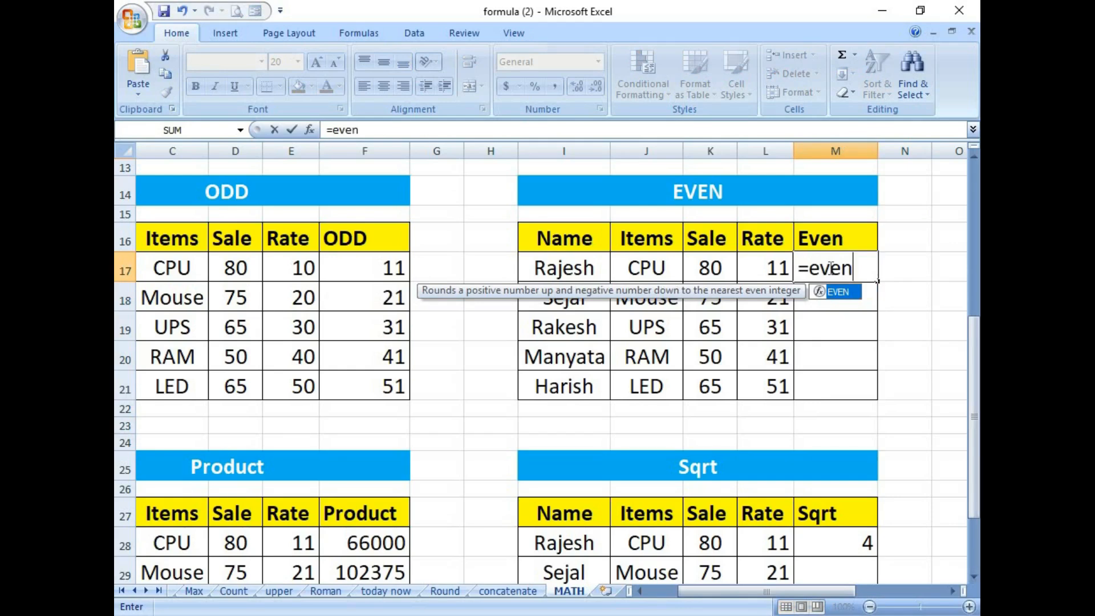
{"action": "type", "text": "("}
{"action": "left_click", "coordinate": [762, 267]}
{"action": "type", "text": ")"}
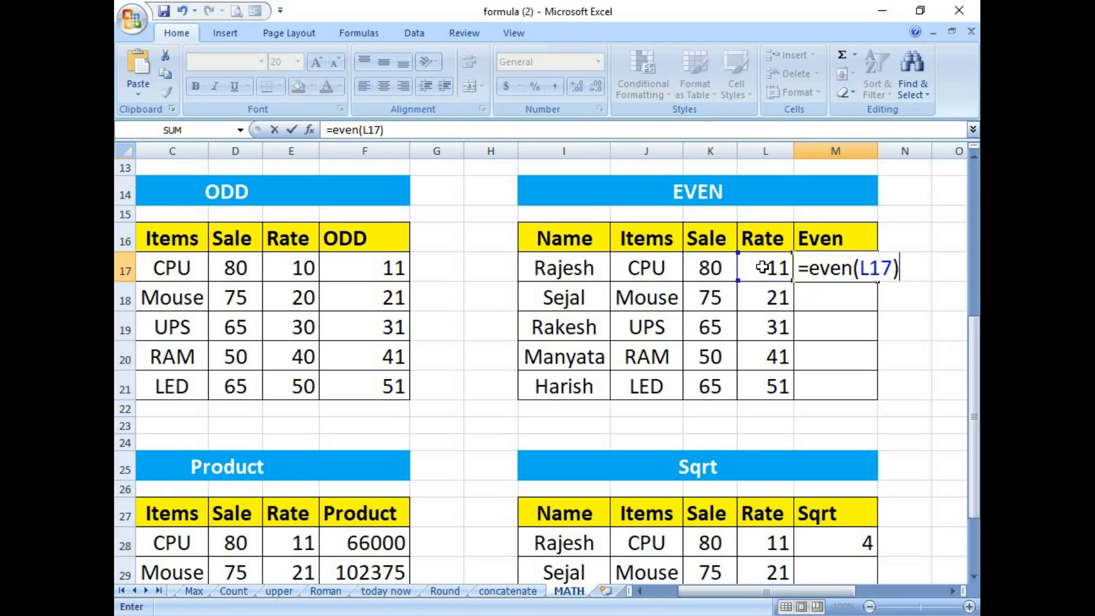
{"action": "key", "text": "Return"}
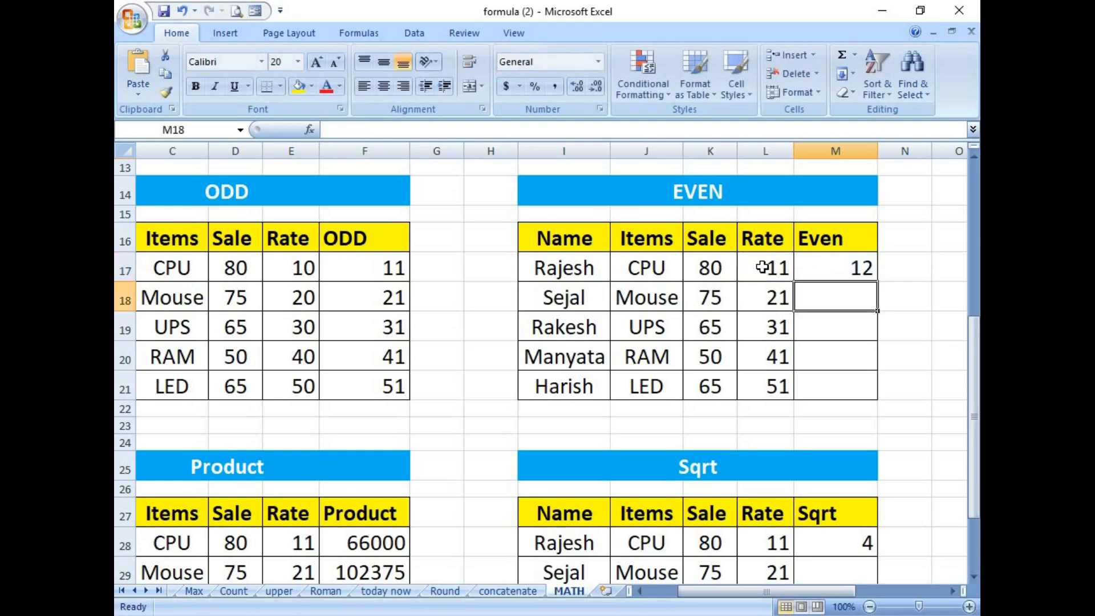
{"action": "left_click", "coordinate": [853, 270]}
{"action": "left_click_drag", "start_coordinate": [876, 282], "coordinate": [863, 387]}
Step: Clear the existing PRODUCT formulas from F28:F32 in the Product table
{"action": "scroll", "coordinate": [579, 439], "scroll_direction": "down", "scroll_amount": 1}
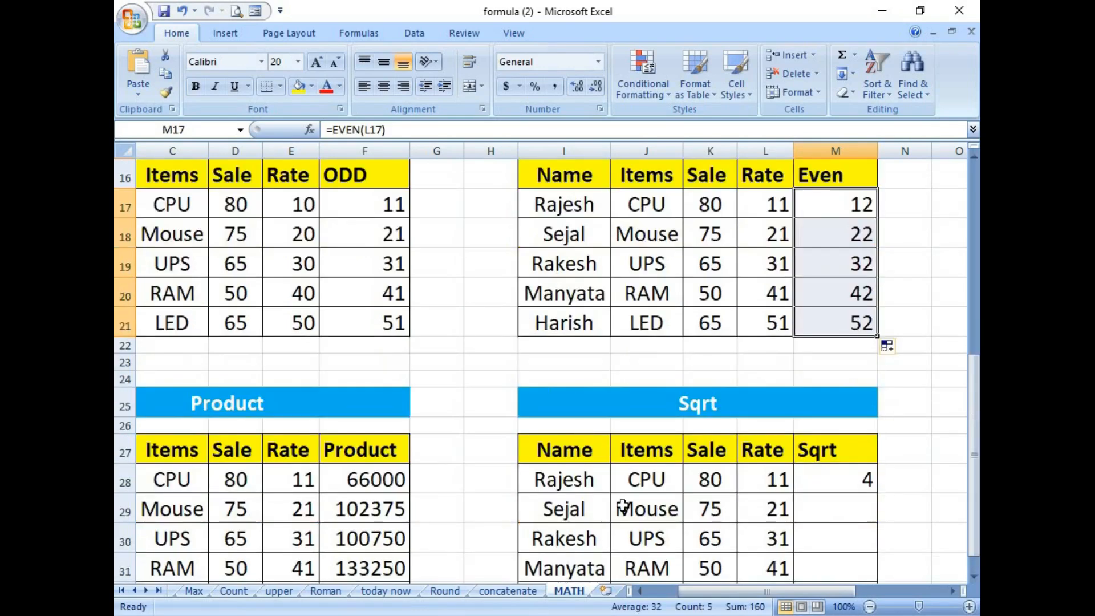
{"action": "left_click_drag", "start_coordinate": [689, 590], "coordinate": [642, 590]}
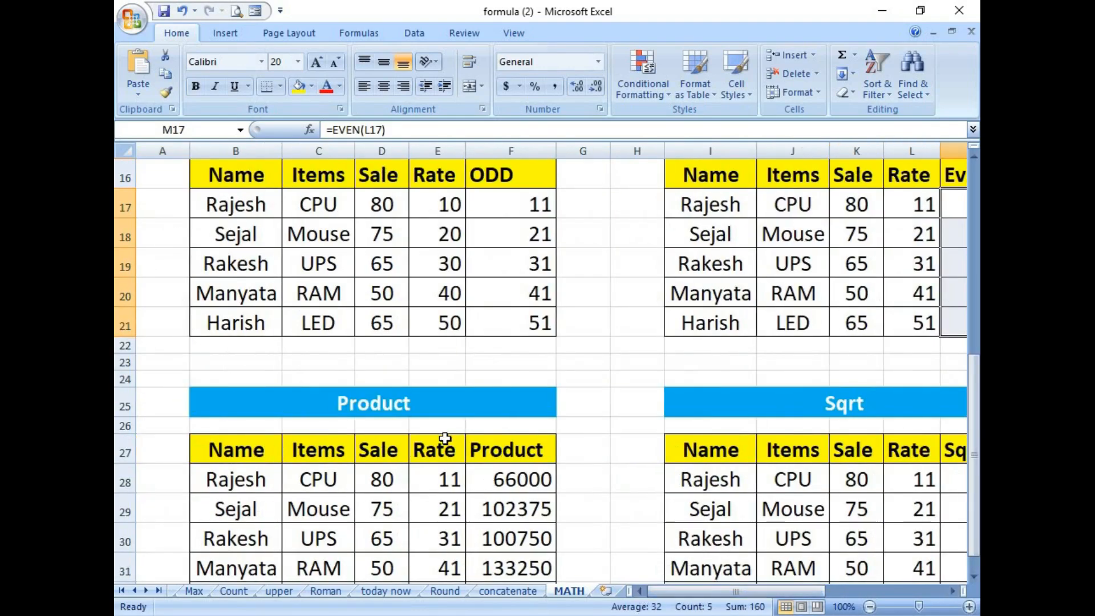
{"action": "scroll", "coordinate": [445, 438], "scroll_direction": "down", "scroll_amount": 1}
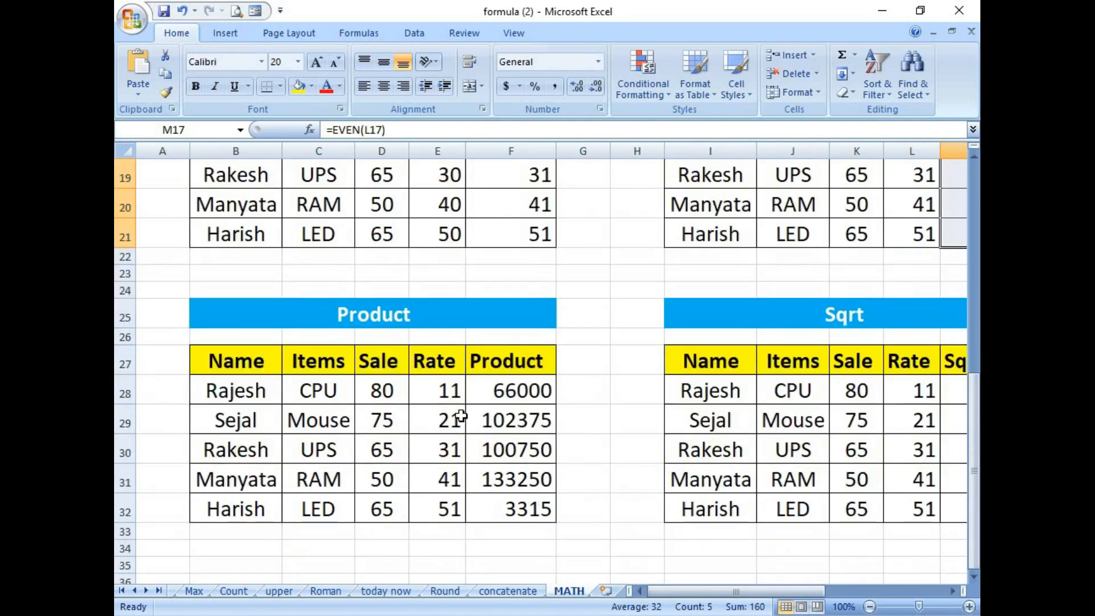
{"action": "left_click", "coordinate": [506, 391]}
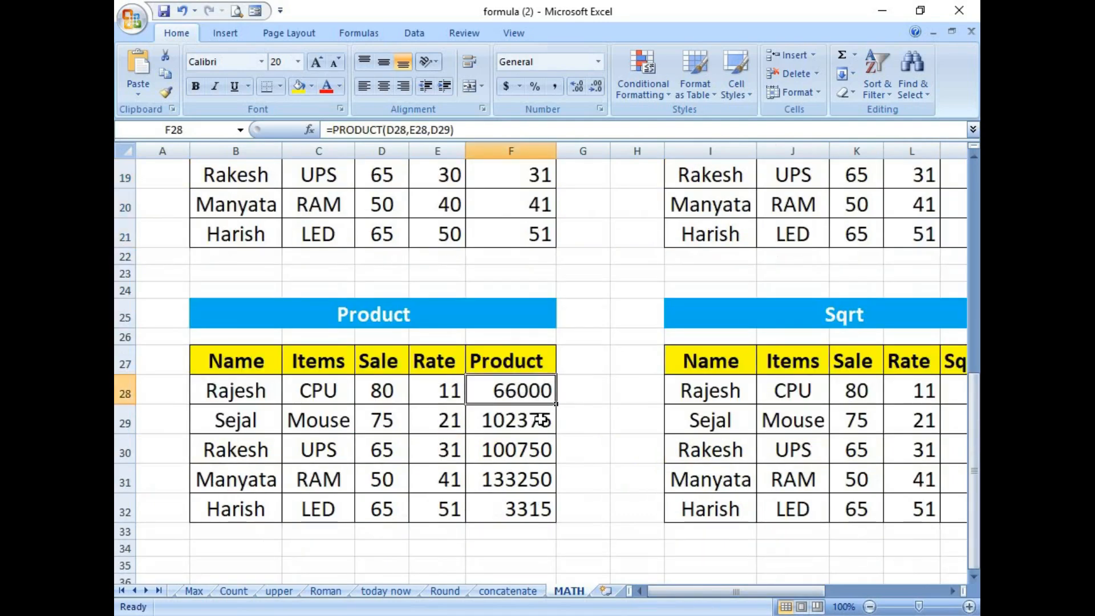
{"action": "left_click_drag", "start_coordinate": [513, 391], "coordinate": [526, 509]}
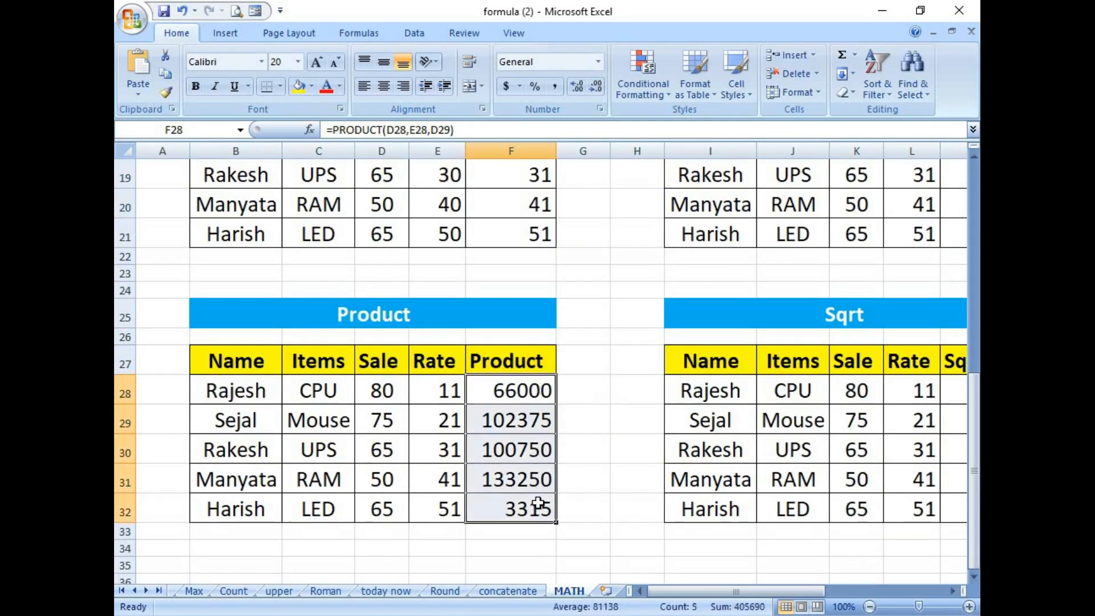
{"action": "key", "text": "Delete"}
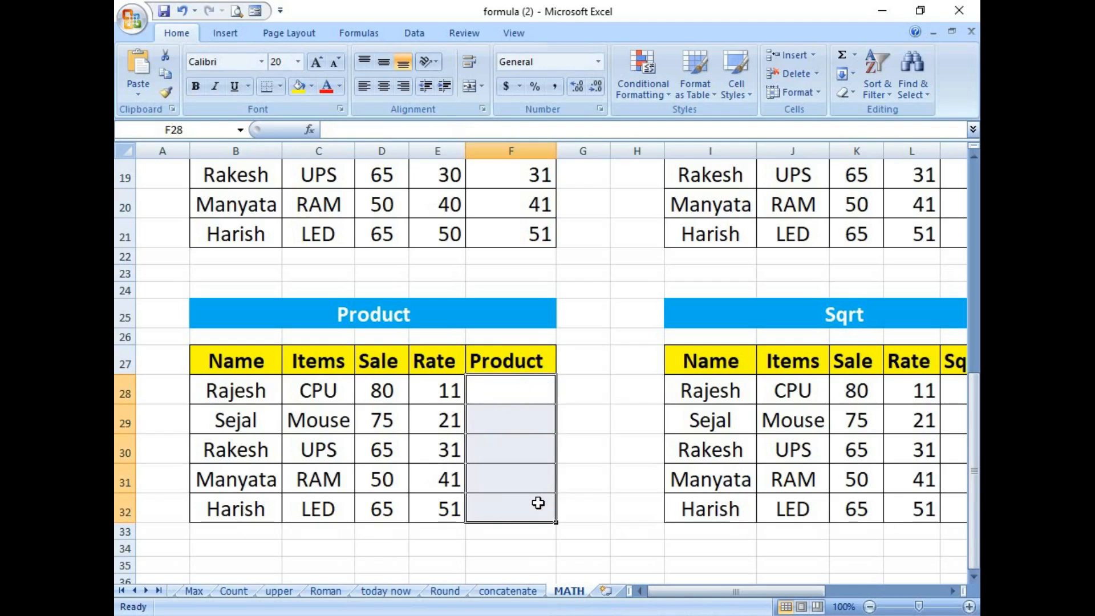
Step: Enter =PRODUCT(D28,D29,D30,D31) in cell F28 to multiply the first four Sale values
{"action": "left_click", "coordinate": [509, 390]}
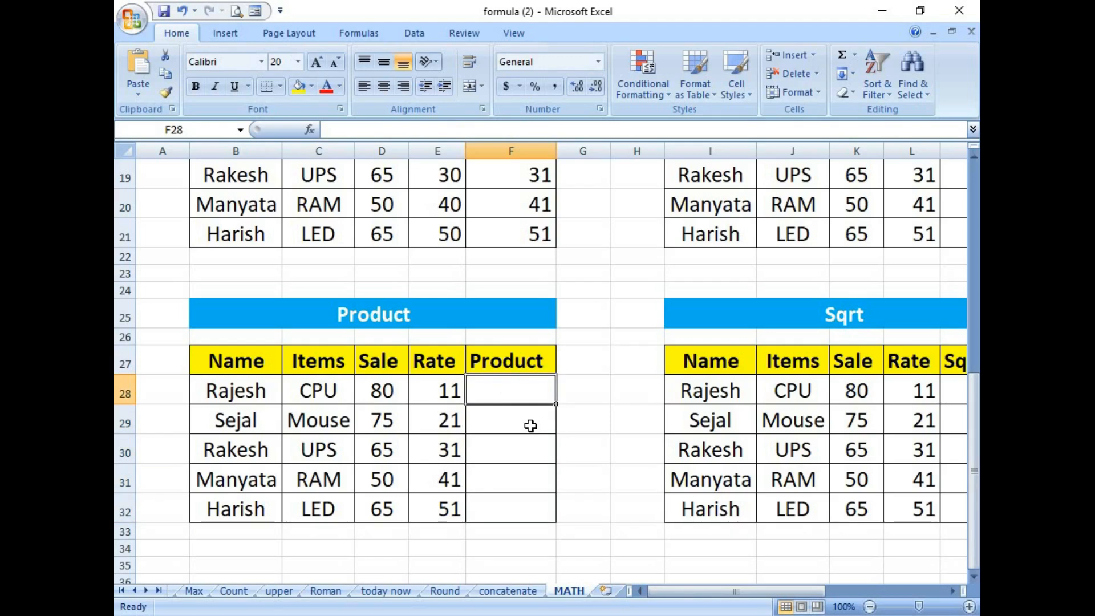
{"action": "type", "text": "="}
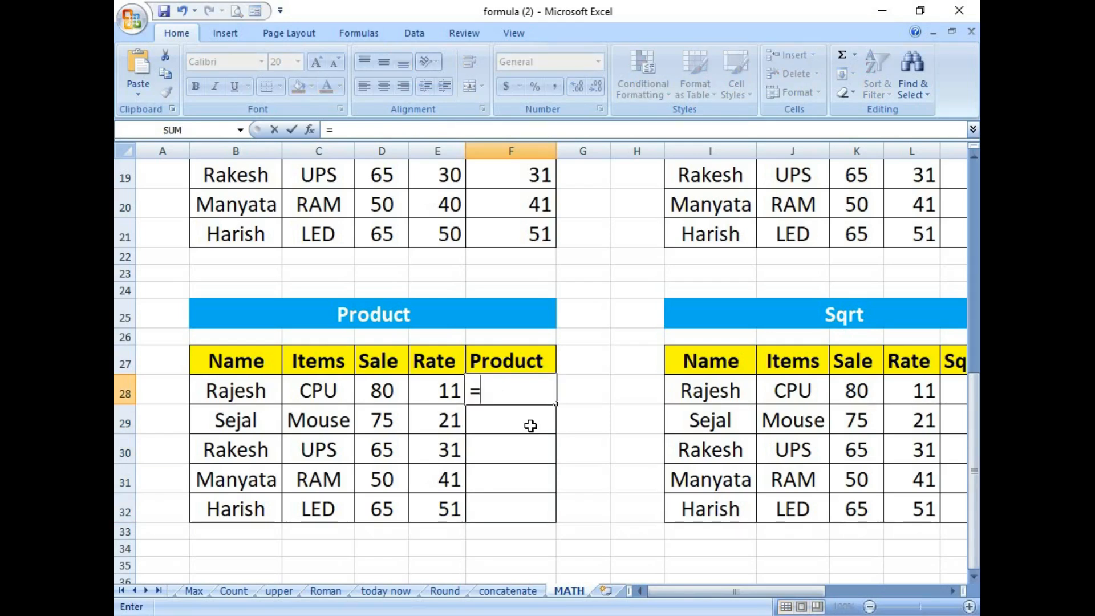
{"action": "type", "text": "prod"}
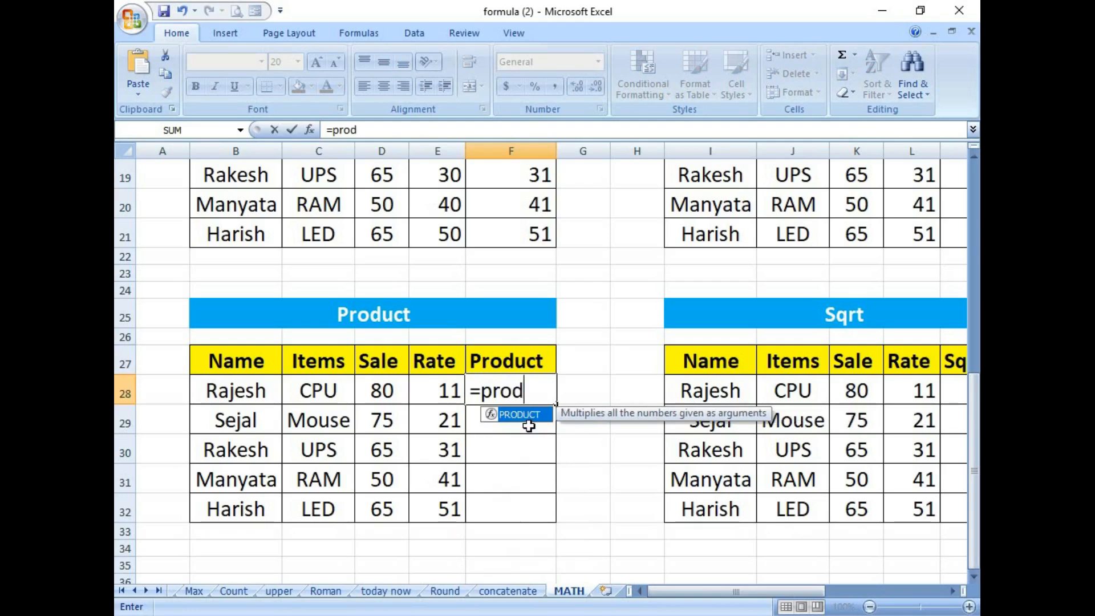
{"action": "double_click", "coordinate": [527, 423]}
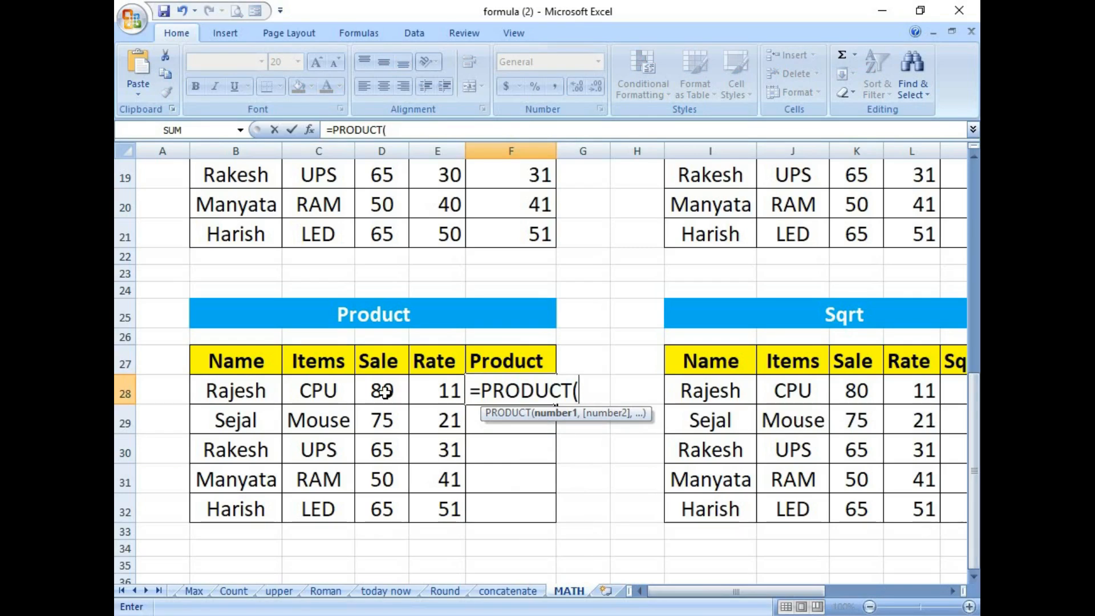
{"action": "left_click", "coordinate": [386, 391]}
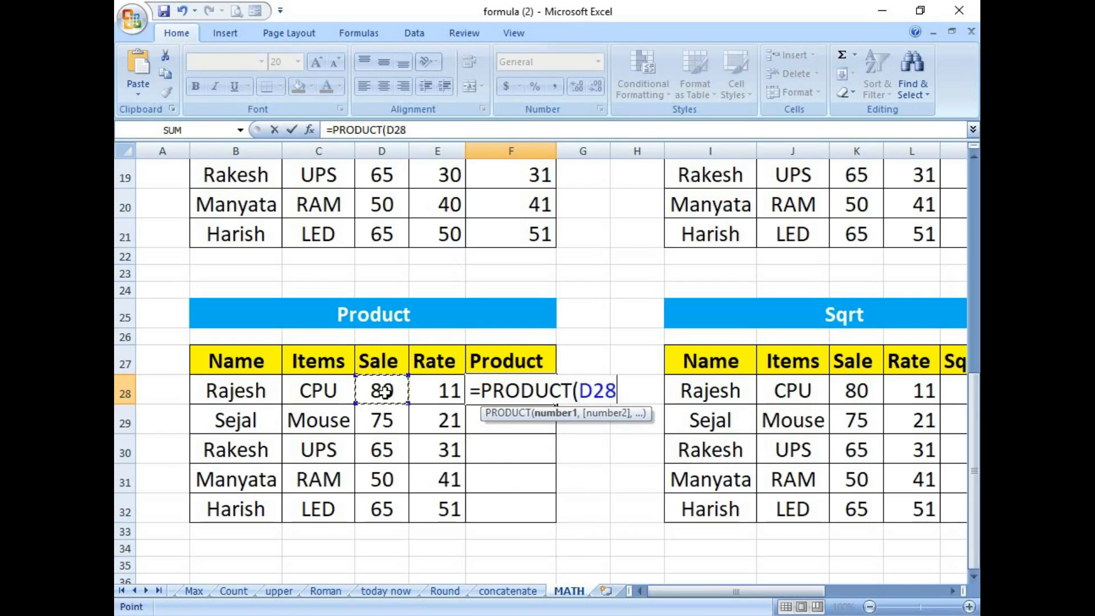
{"action": "type", "text": ","}
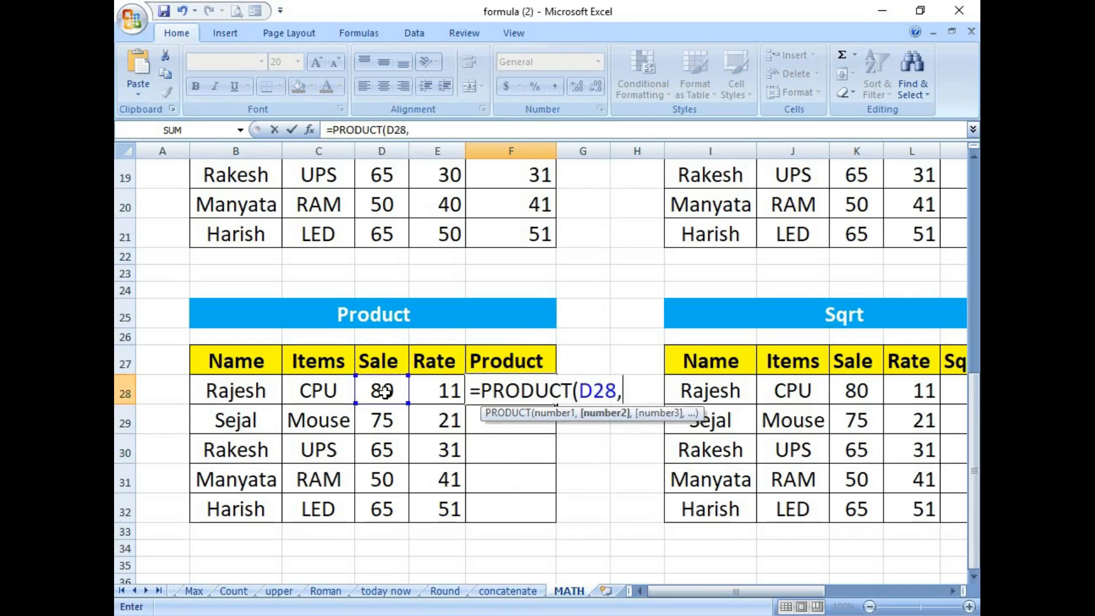
{"action": "left_click", "coordinate": [386, 418]}
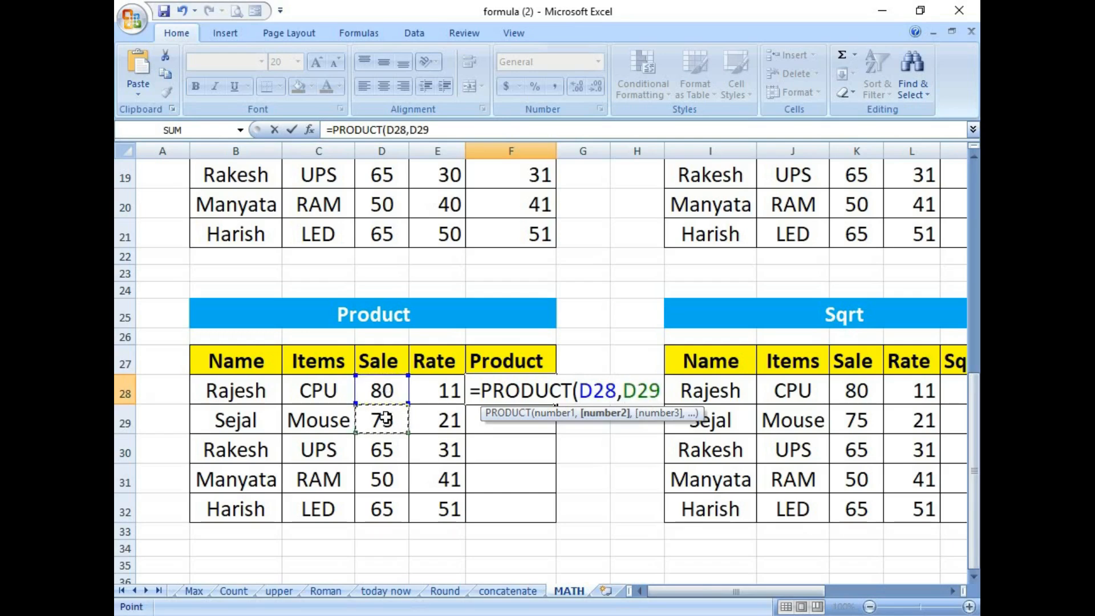
{"action": "type", "text": ","}
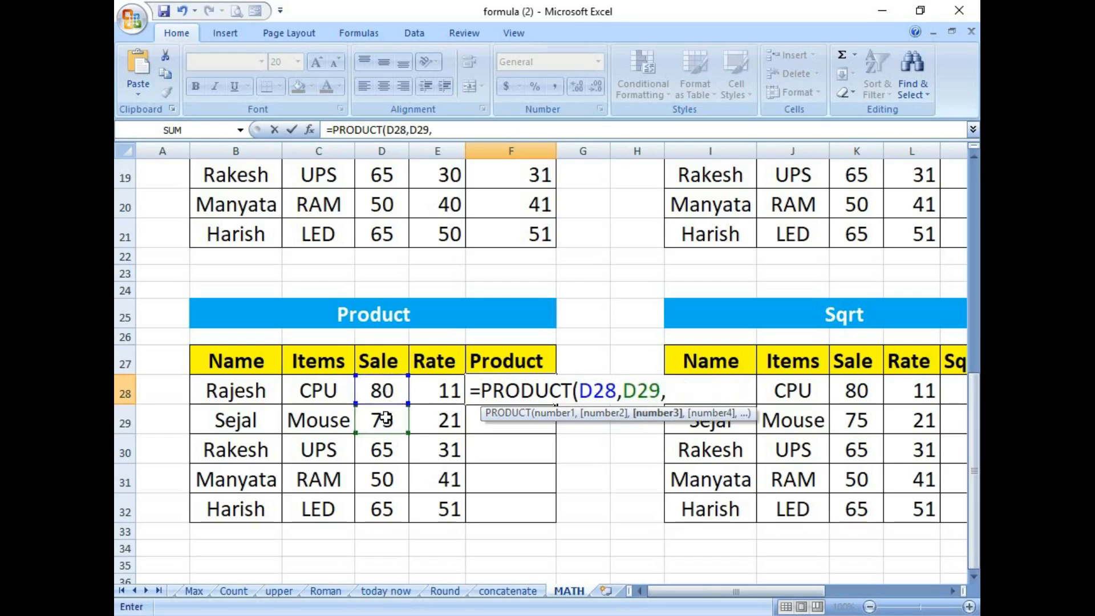
{"action": "left_click", "coordinate": [388, 450]}
{"action": "type", "text": ","}
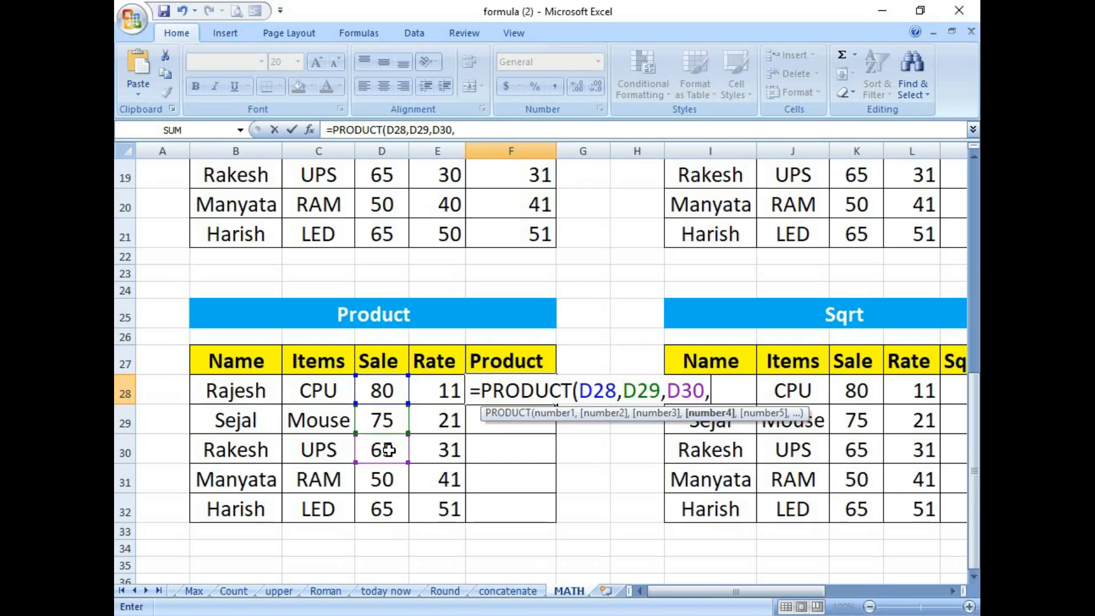
{"action": "left_click", "coordinate": [385, 472]}
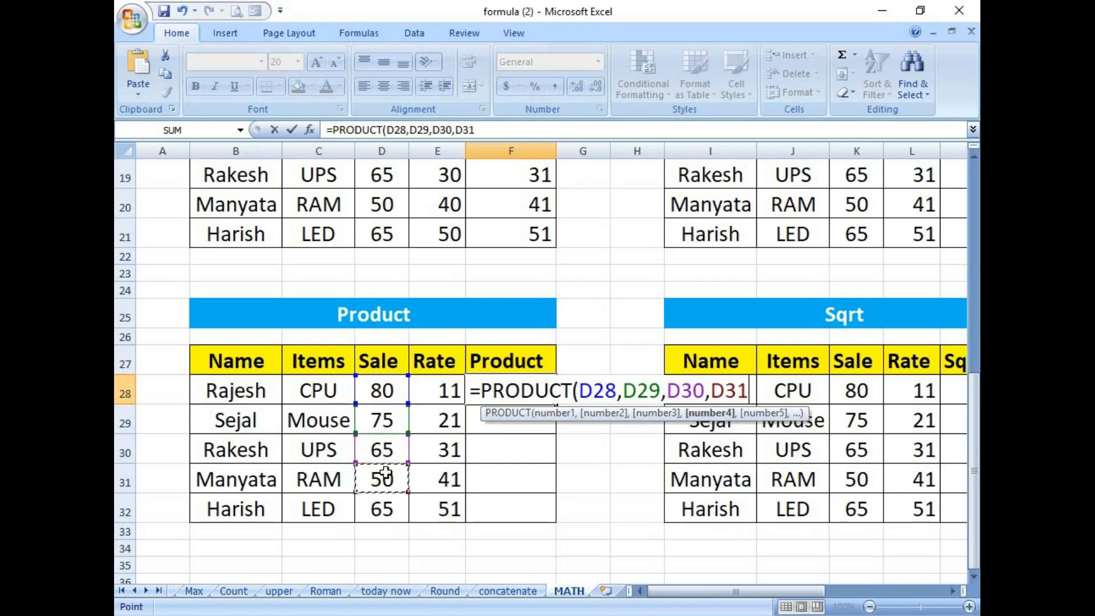
{"action": "type", "text": ")"}
{"action": "key", "text": "Return"}
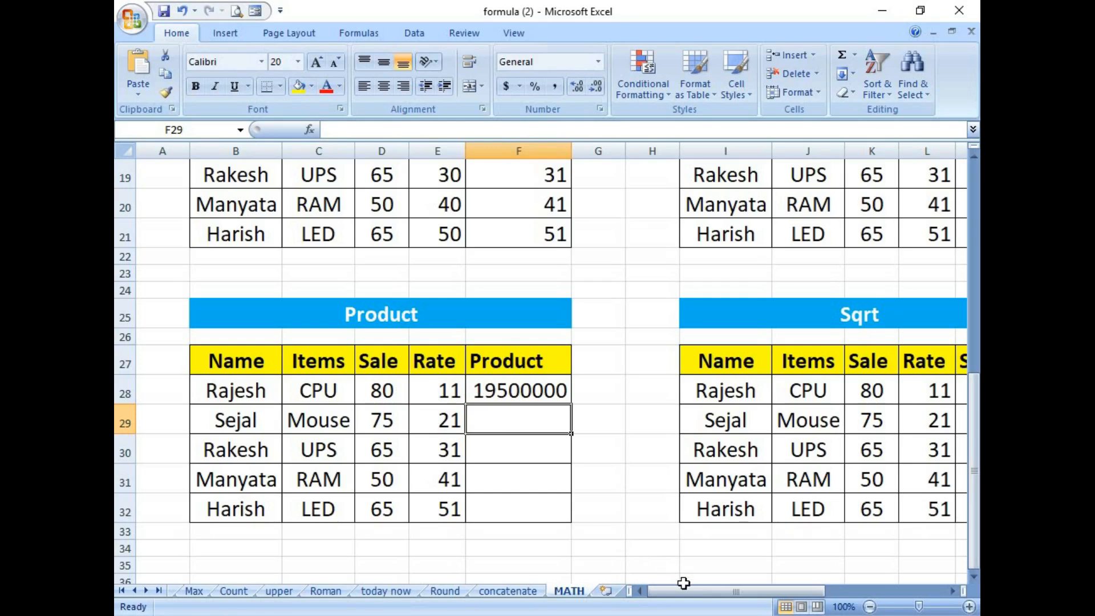
Step: Replace the formula in cell M28 of the Sqrt table with =SQRT(4)
{"action": "left_click_drag", "start_coordinate": [686, 593], "coordinate": [719, 594]}
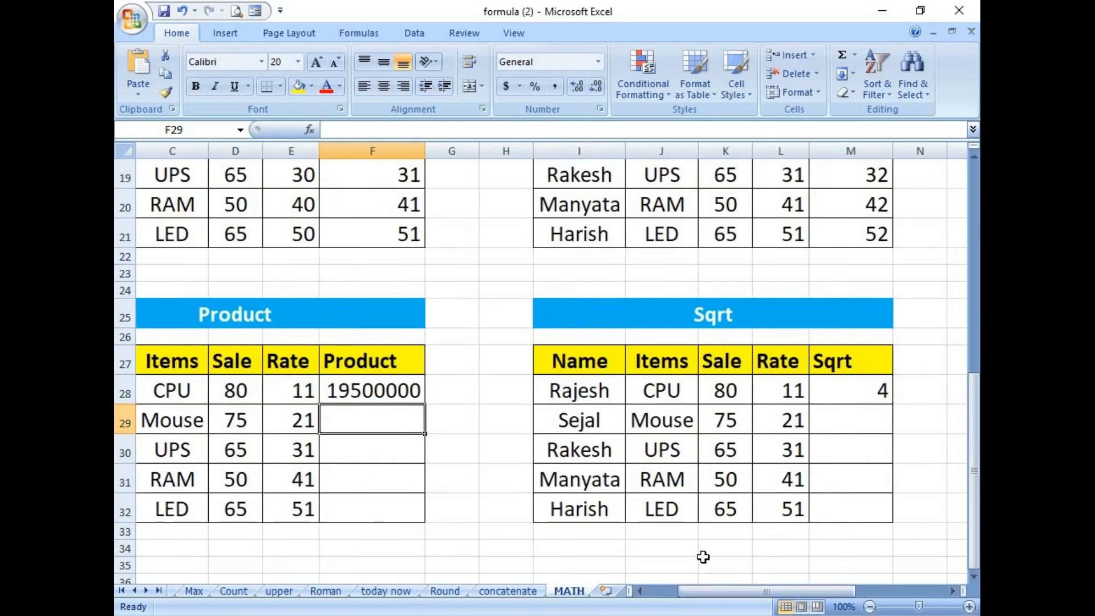
{"action": "left_click", "coordinate": [748, 321]}
{"action": "left_click", "coordinate": [844, 388]}
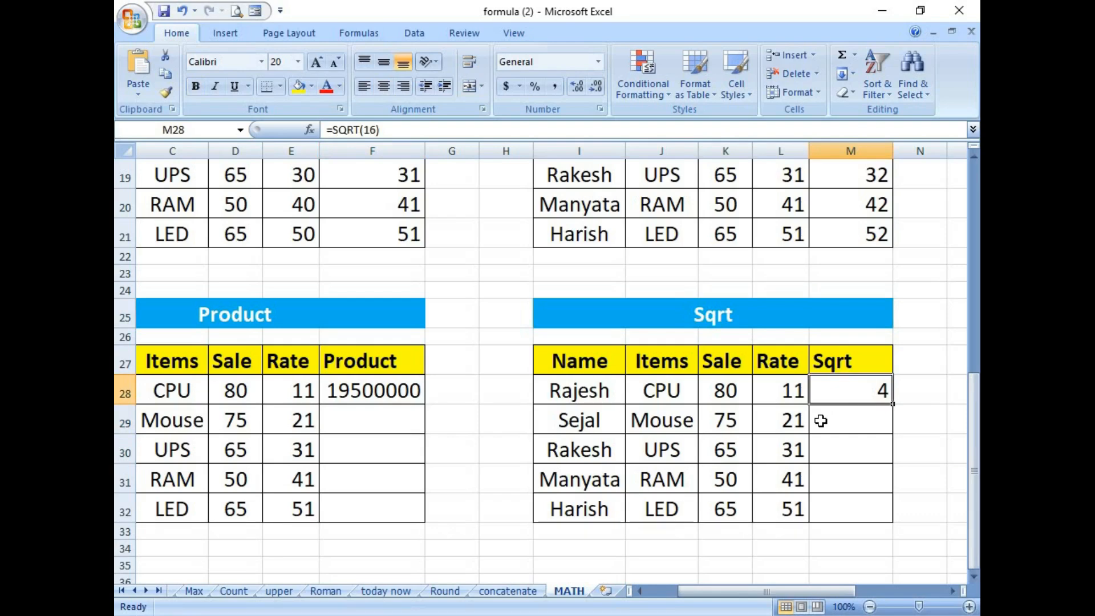
{"action": "type", "text": "="}
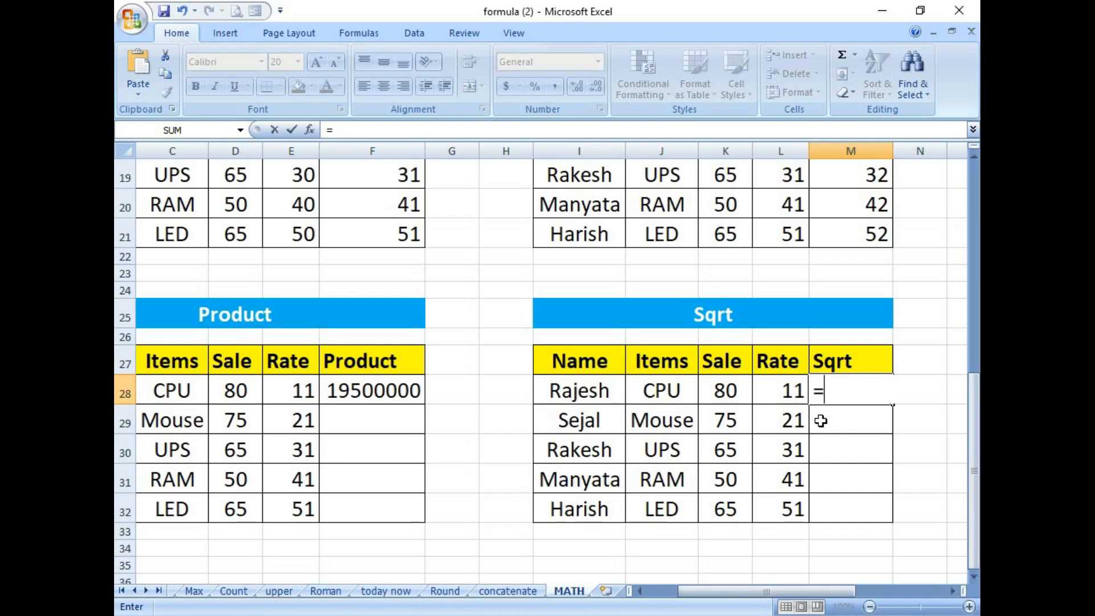
{"action": "type", "text": "s"}
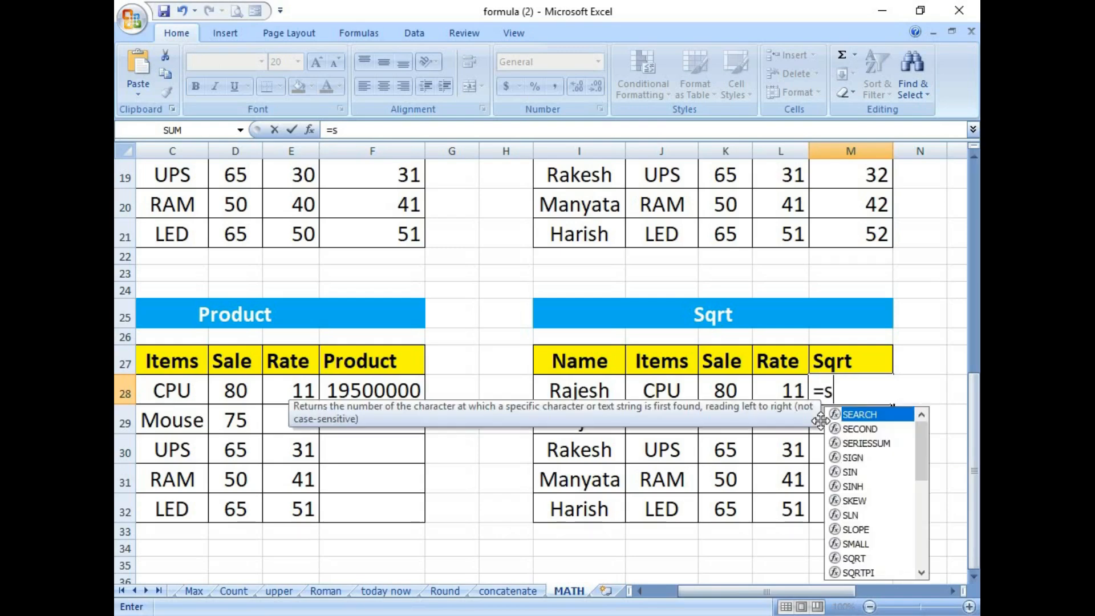
{"action": "type", "text": "qe"}
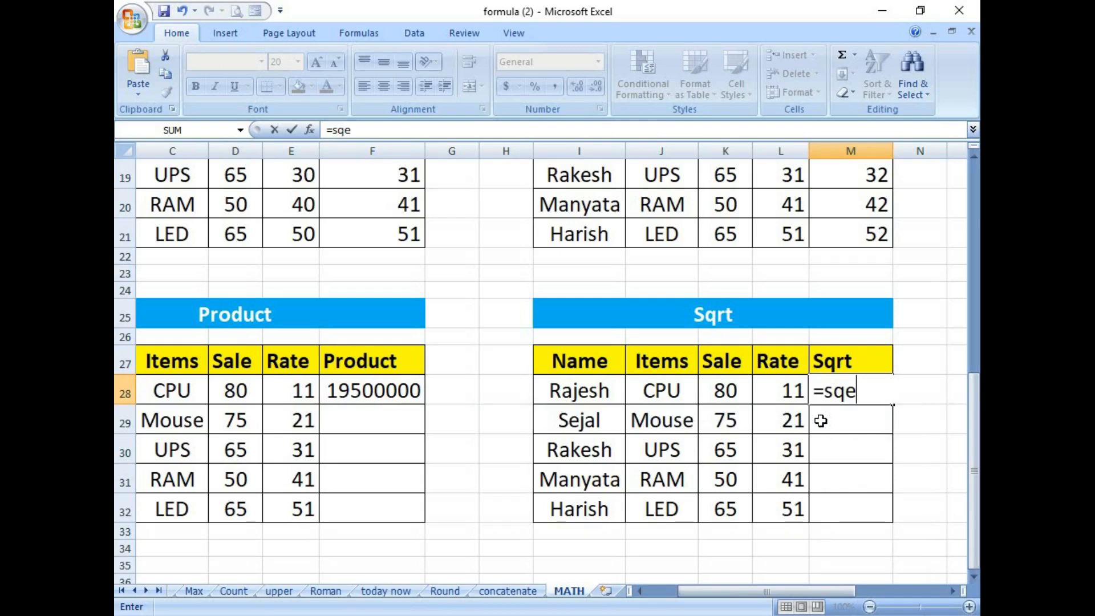
{"action": "key", "text": "BackSpace"}
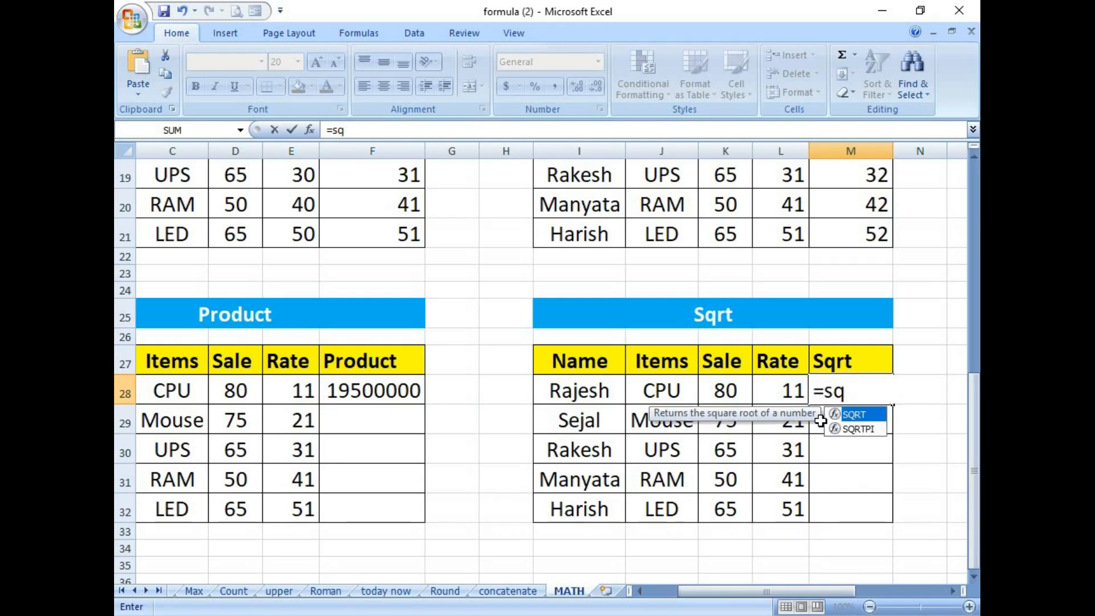
{"action": "double_click", "coordinate": [849, 414]}
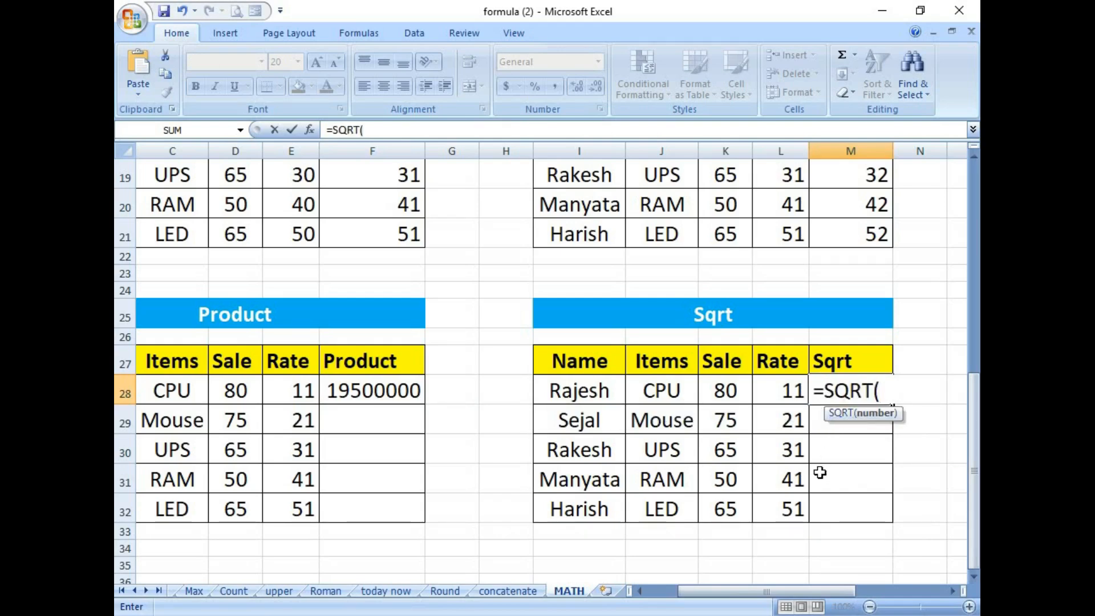
{"action": "type", "text": "4"}
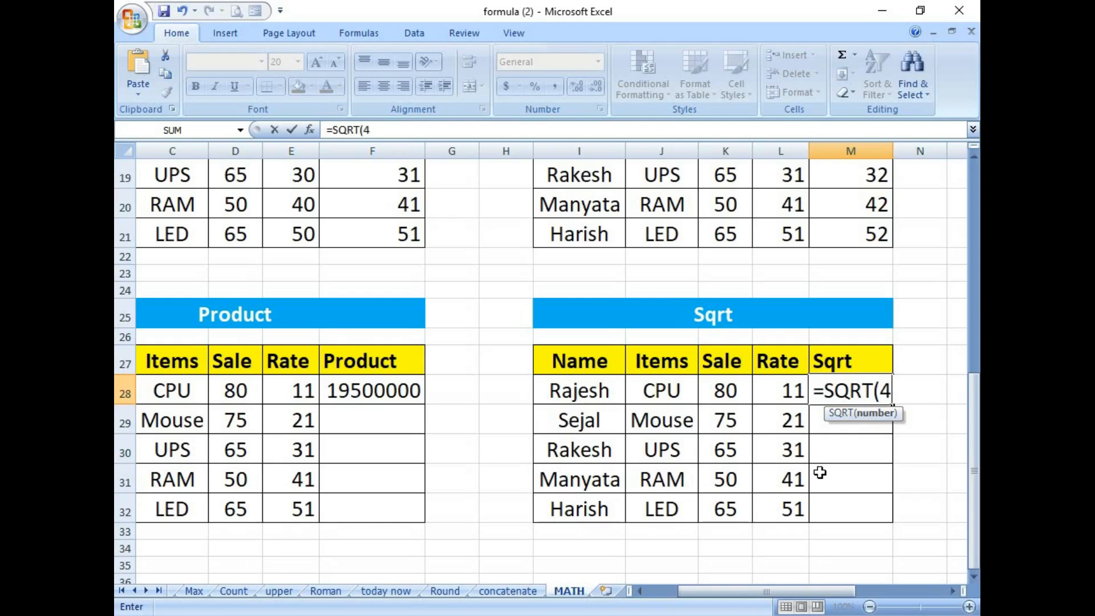
{"action": "type", "text": ")"}
{"action": "key", "text": "Return"}
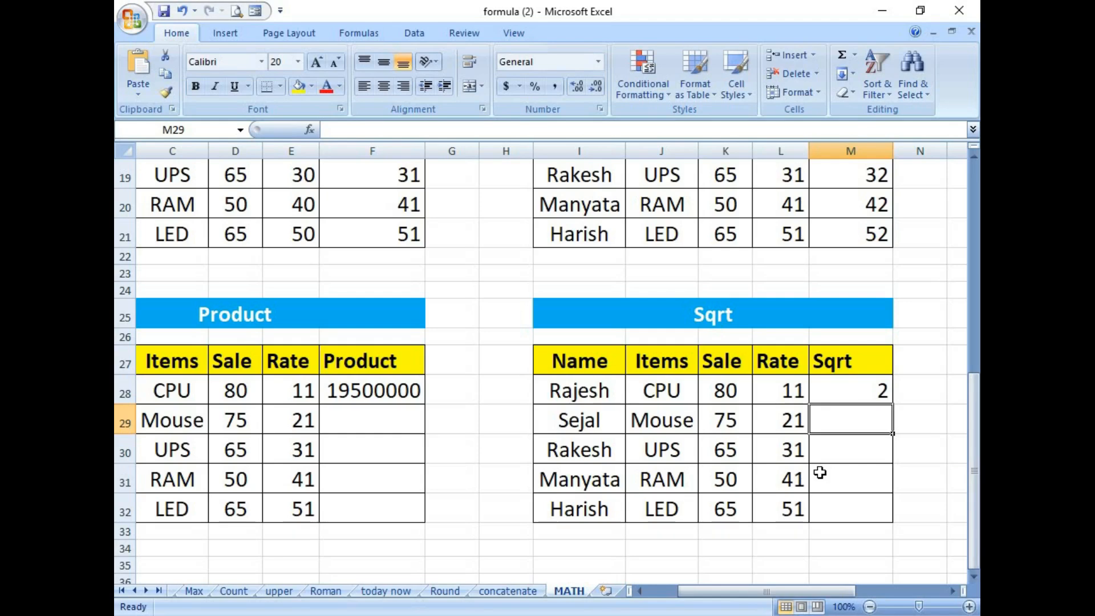
Step: Change the formula in cell M28 of the Sqrt table to =SQRT(16)
{"action": "left_click", "coordinate": [863, 393]}
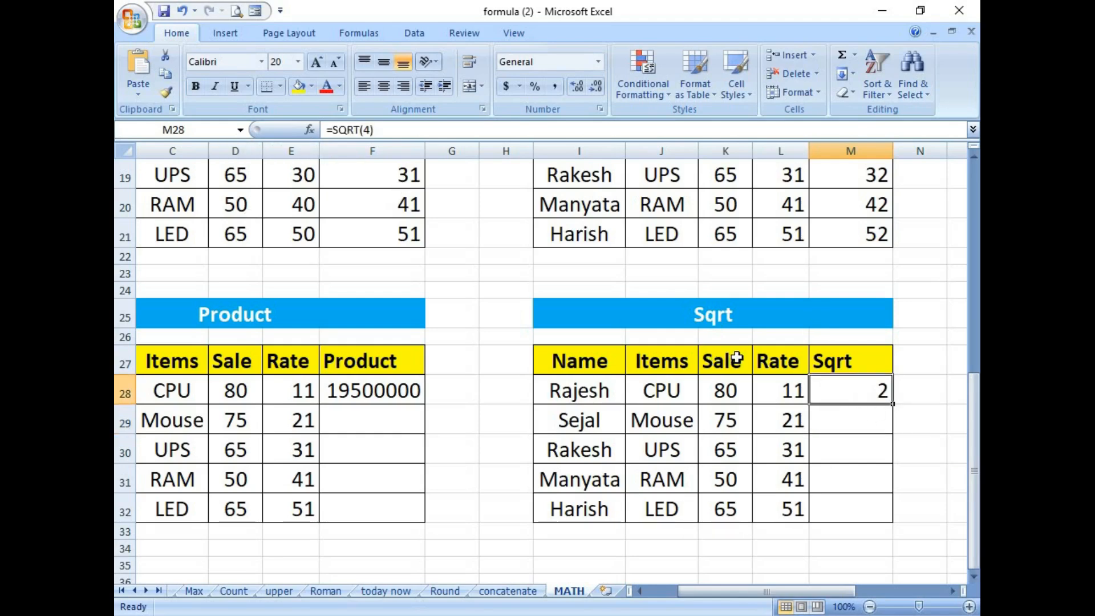
{"action": "double_click", "coordinate": [882, 398]}
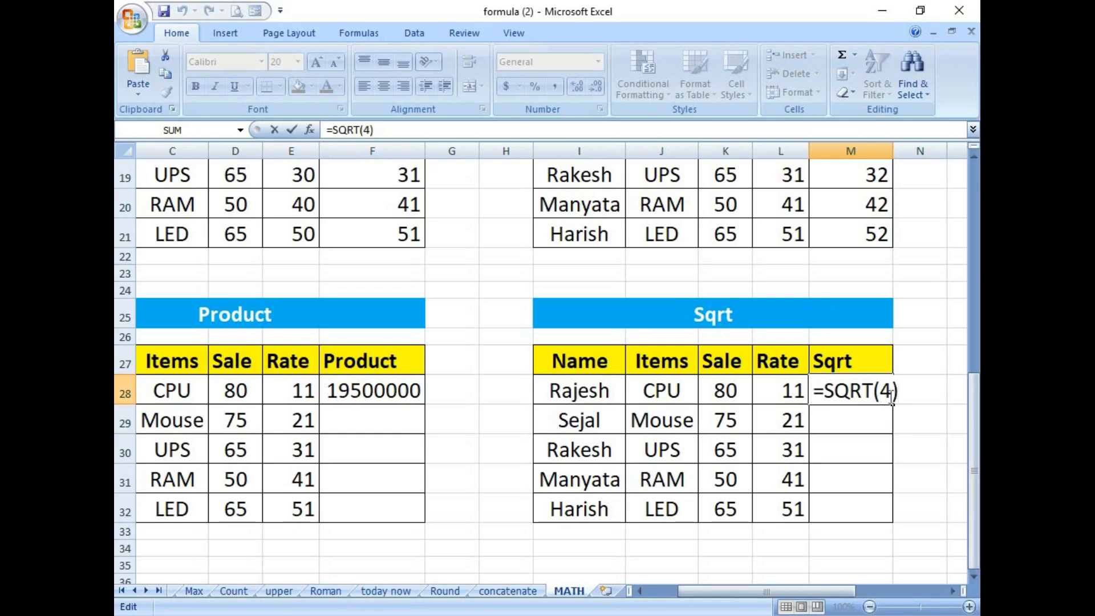
{"action": "double_click", "coordinate": [889, 396]}
{"action": "type", "text": "16"}
{"action": "key", "text": "Return"}
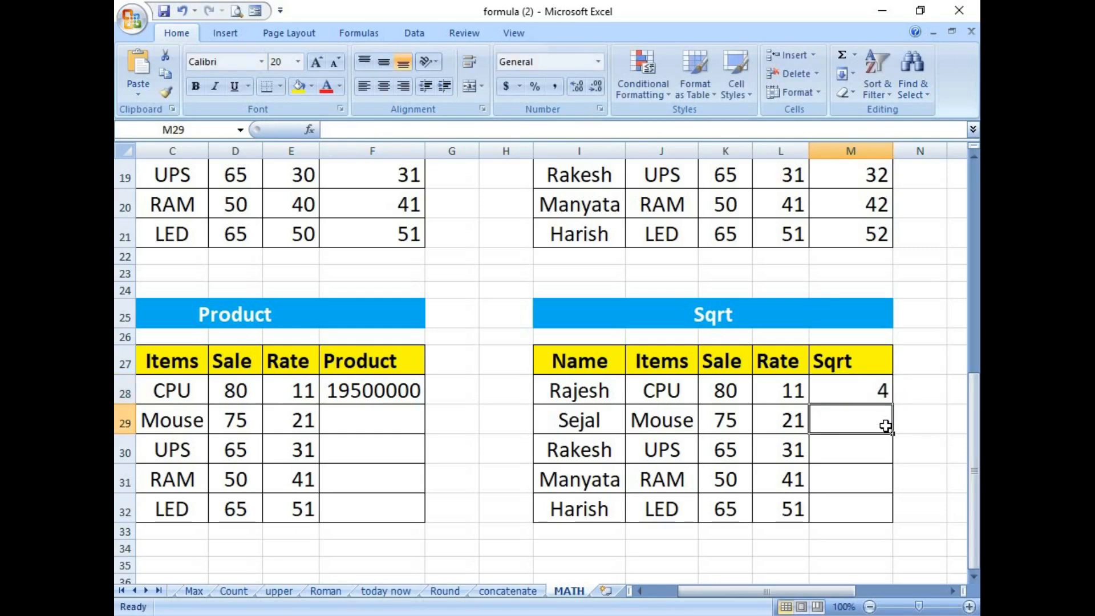
{"action": "left_click", "coordinate": [880, 396]}
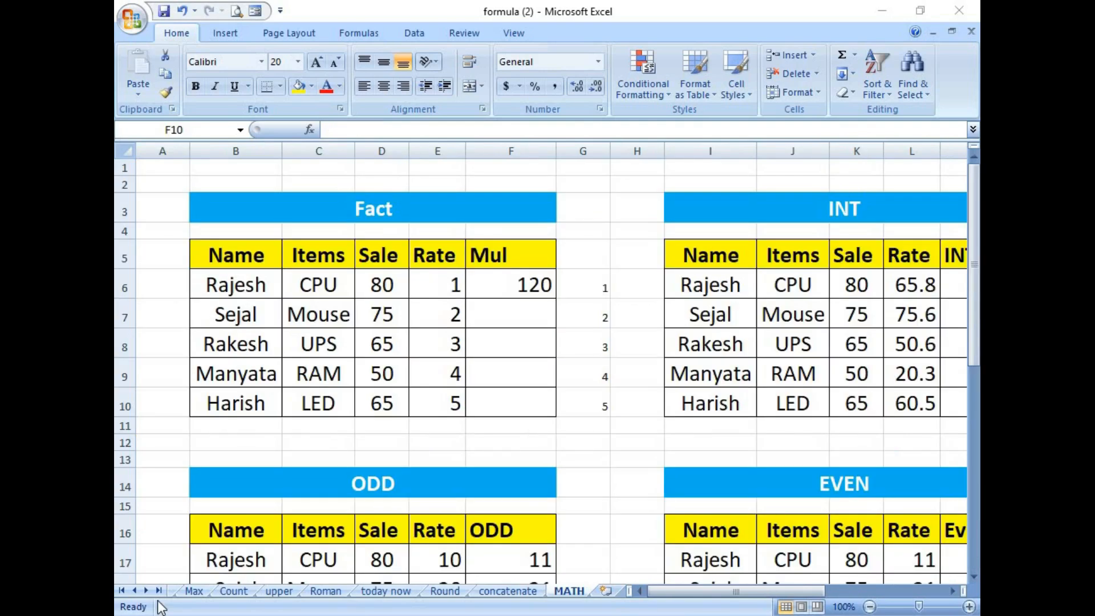
Step: Examine the Rate values in E6:E10 of the Fact table and the empty Mul cell F10 beside them
{"action": "left_click", "coordinate": [402, 210]}
{"action": "left_click", "coordinate": [505, 403]}
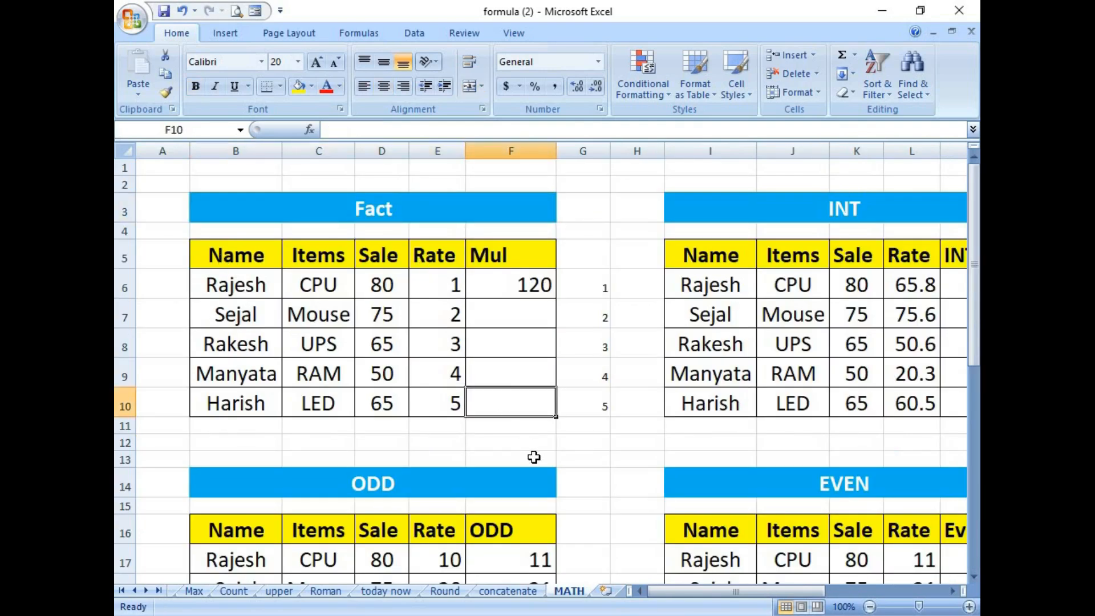
{"action": "left_click", "coordinate": [519, 445]}
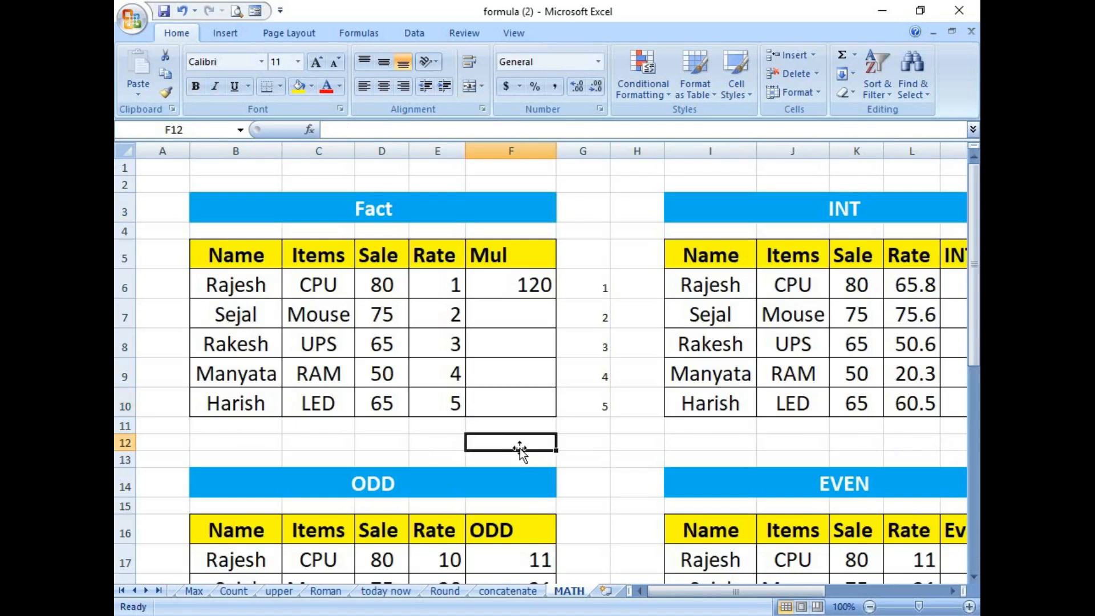
{"action": "left_click", "coordinate": [457, 403]}
{"action": "left_click", "coordinate": [487, 406]}
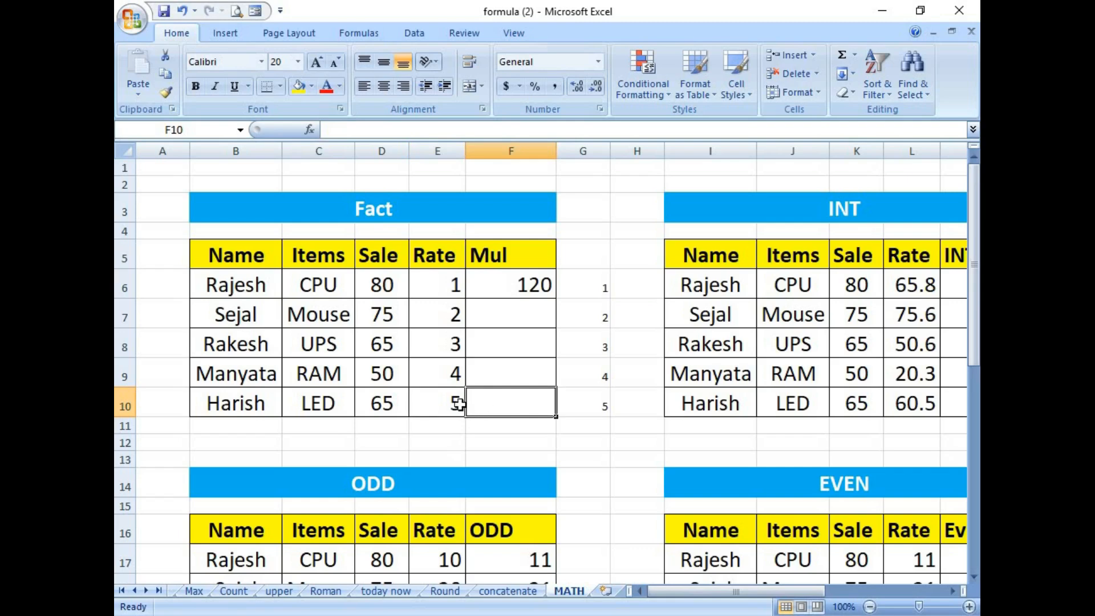
{"action": "left_click_drag", "start_coordinate": [446, 279], "coordinate": [447, 321]}
{"action": "left_click", "coordinate": [446, 371]}
{"action": "left_click", "coordinate": [447, 349]}
{"action": "left_click", "coordinate": [438, 310]}
{"action": "left_click", "coordinate": [444, 284]}
{"action": "left_click_drag", "start_coordinate": [446, 283], "coordinate": [460, 406]}
Step: Enter =FACT(E10) in cell F10 of the Fact table to calculate the factorial of the last Rate value
{"action": "left_click", "coordinate": [482, 411]}
{"action": "type", "text": "="}
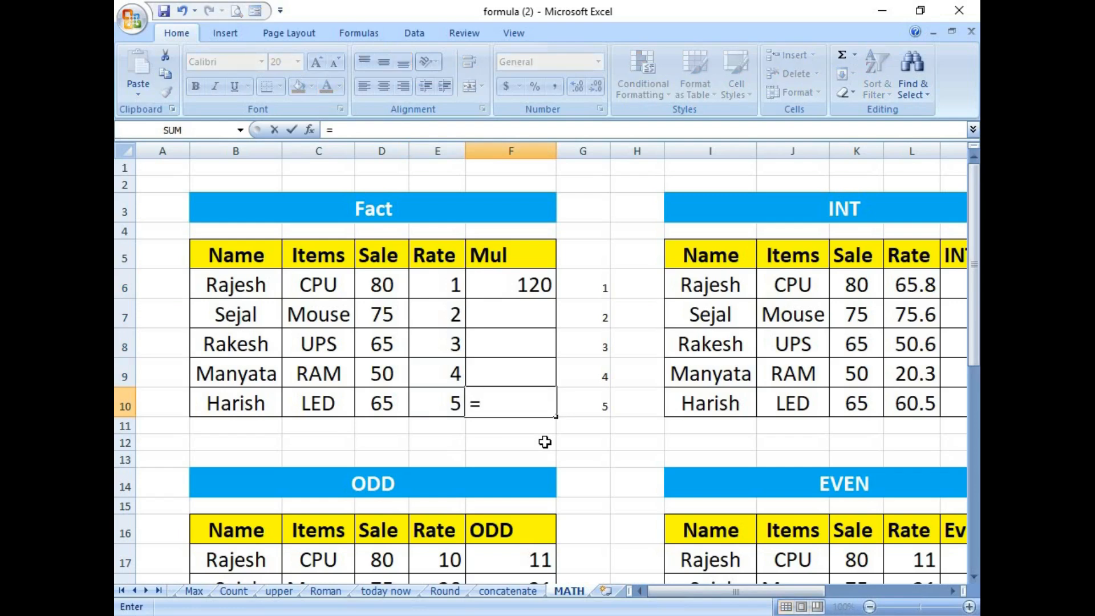
{"action": "type", "text": "fact"}
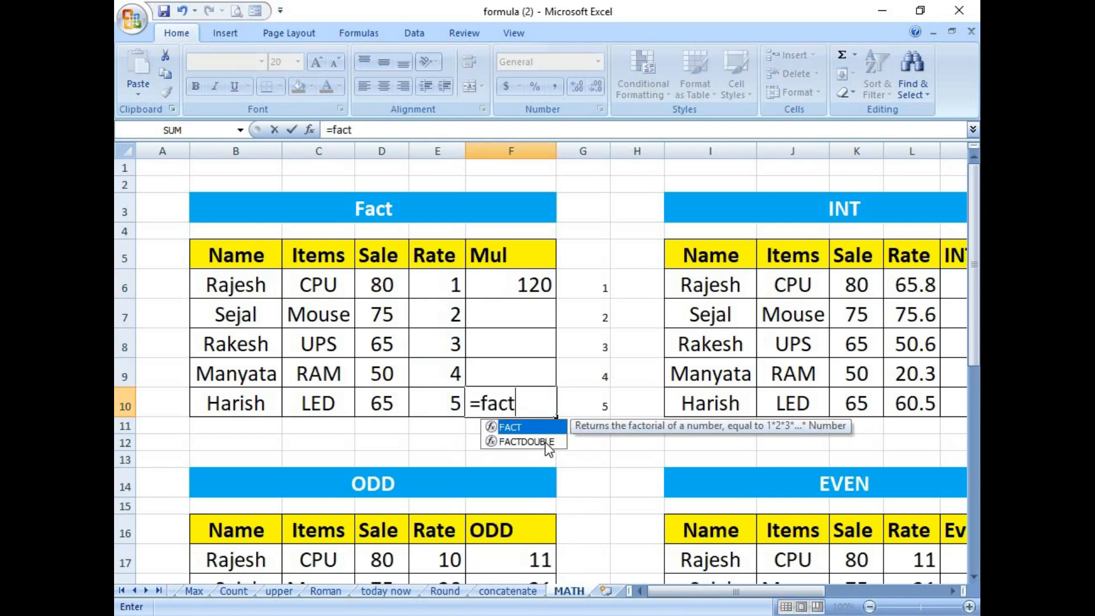
{"action": "type", "text": "("}
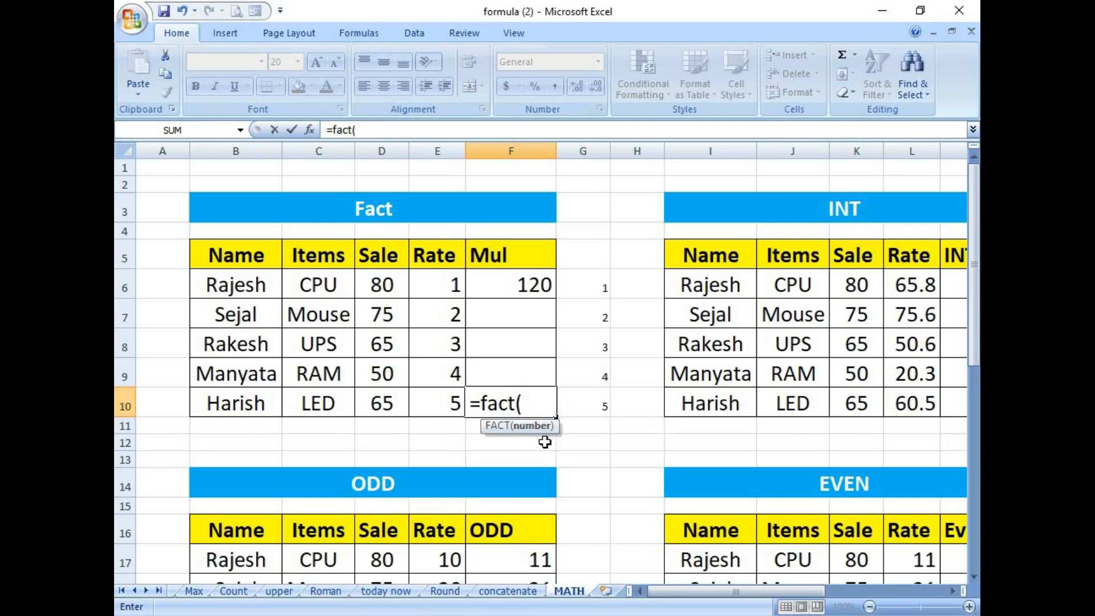
{"action": "left_click", "coordinate": [443, 398]}
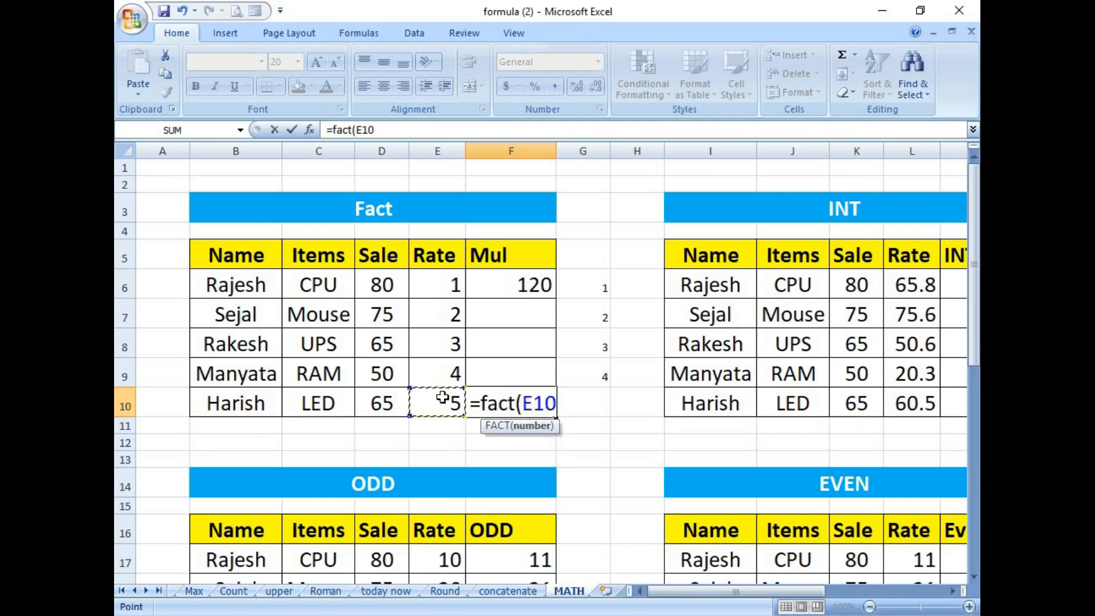
{"action": "type", "text": ")"}
{"action": "key", "text": "Return"}
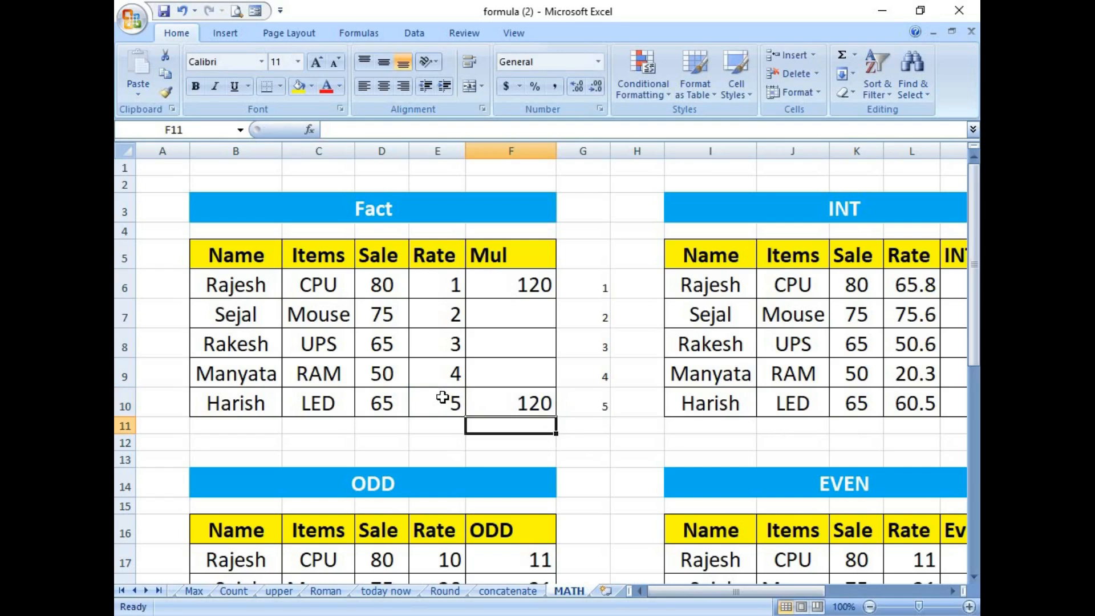
Step: Review the factorial formula in F10 against the Rate values in E6:E10 and the number series in G6:G10
{"action": "left_click", "coordinate": [520, 401]}
{"action": "left_click_drag", "start_coordinate": [451, 286], "coordinate": [455, 403]}
{"action": "left_click", "coordinate": [520, 403]}
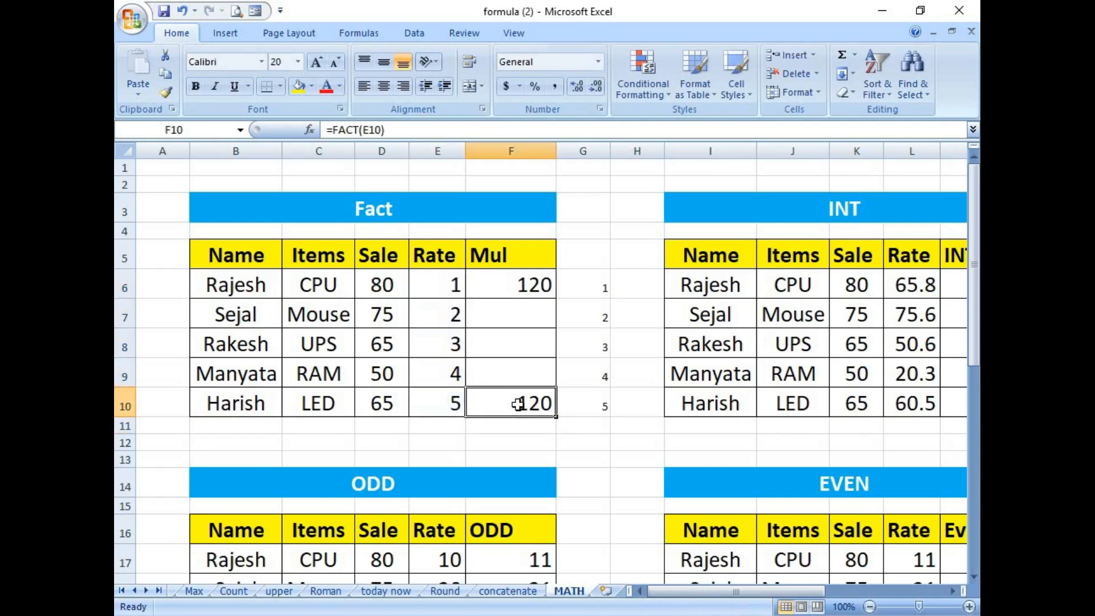
{"action": "left_click", "coordinate": [537, 428]}
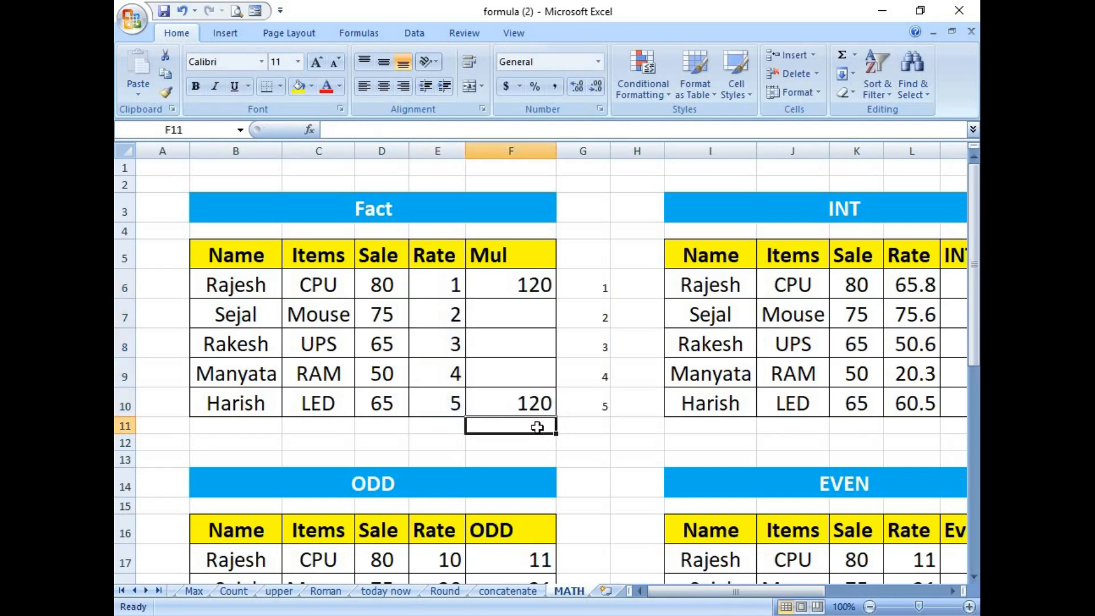
{"action": "left_click", "coordinate": [605, 290]}
{"action": "left_click", "coordinate": [603, 315]}
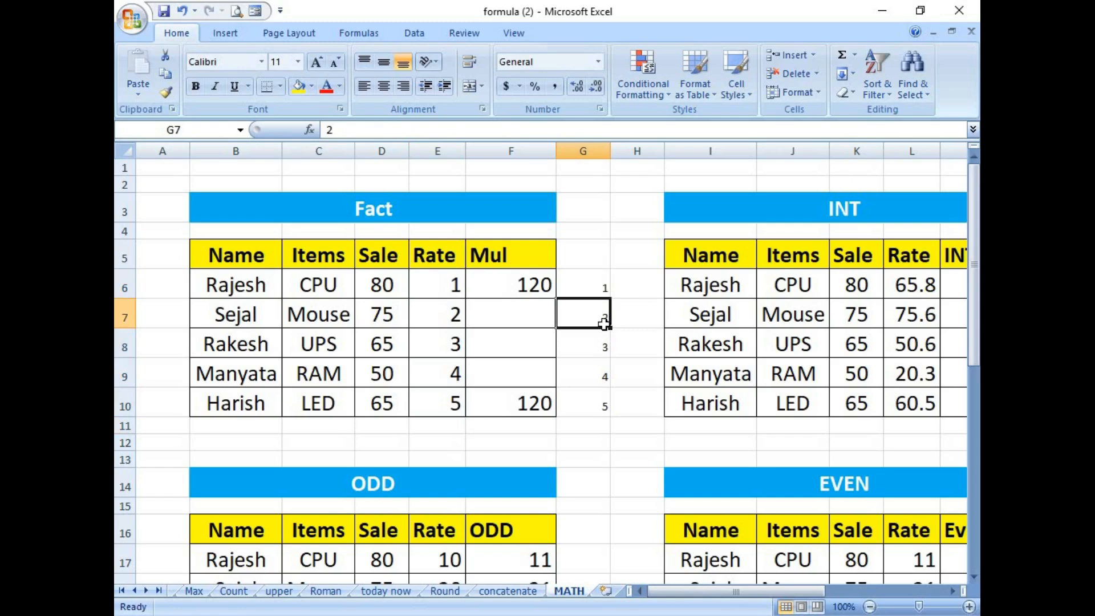
{"action": "left_click", "coordinate": [606, 352]}
{"action": "left_click", "coordinate": [607, 373]}
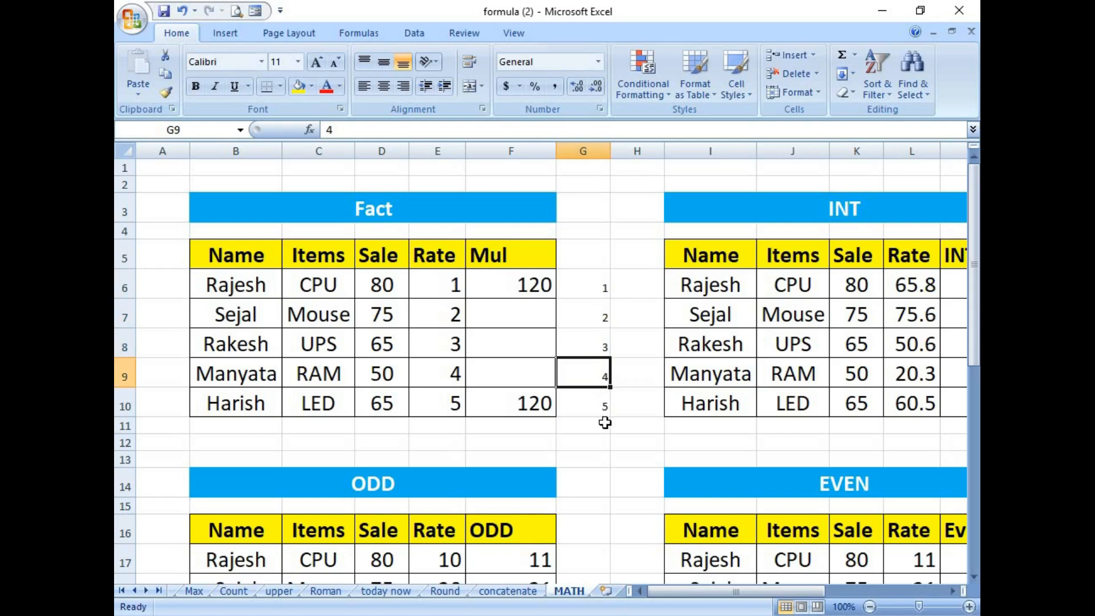
{"action": "left_click", "coordinate": [603, 409]}
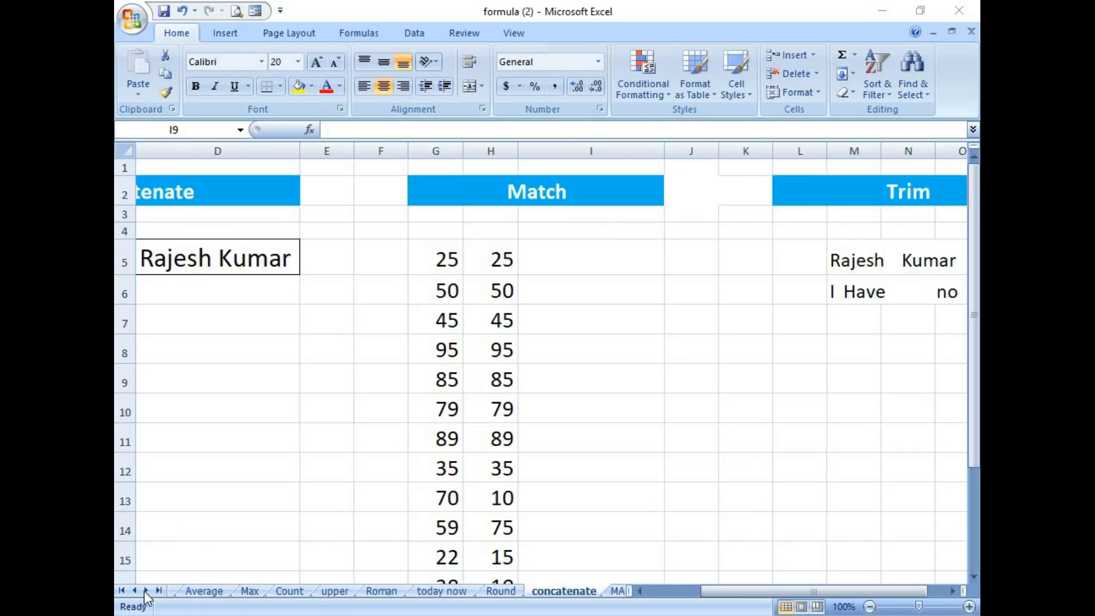
Step: Compare the two number lists in columns G and H of the Match table on the concatenate sheet
{"action": "left_click", "coordinate": [544, 192]}
{"action": "left_click", "coordinate": [544, 192]}
{"action": "left_click", "coordinate": [577, 255]}
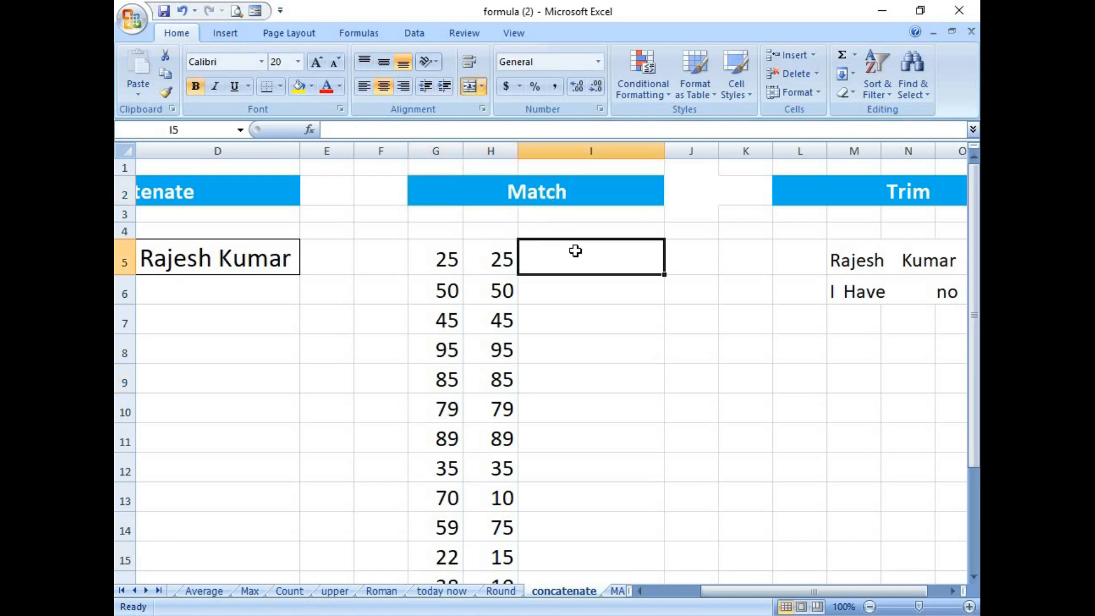
{"action": "left_click", "coordinate": [587, 311]}
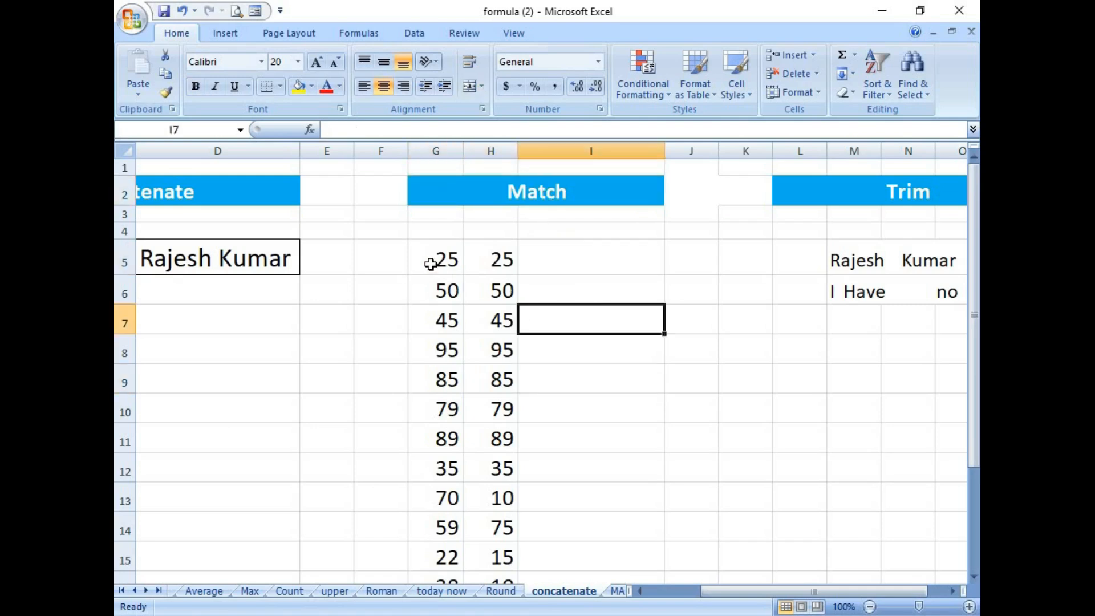
{"action": "left_click_drag", "start_coordinate": [436, 264], "coordinate": [499, 271]}
{"action": "left_click", "coordinate": [557, 289]}
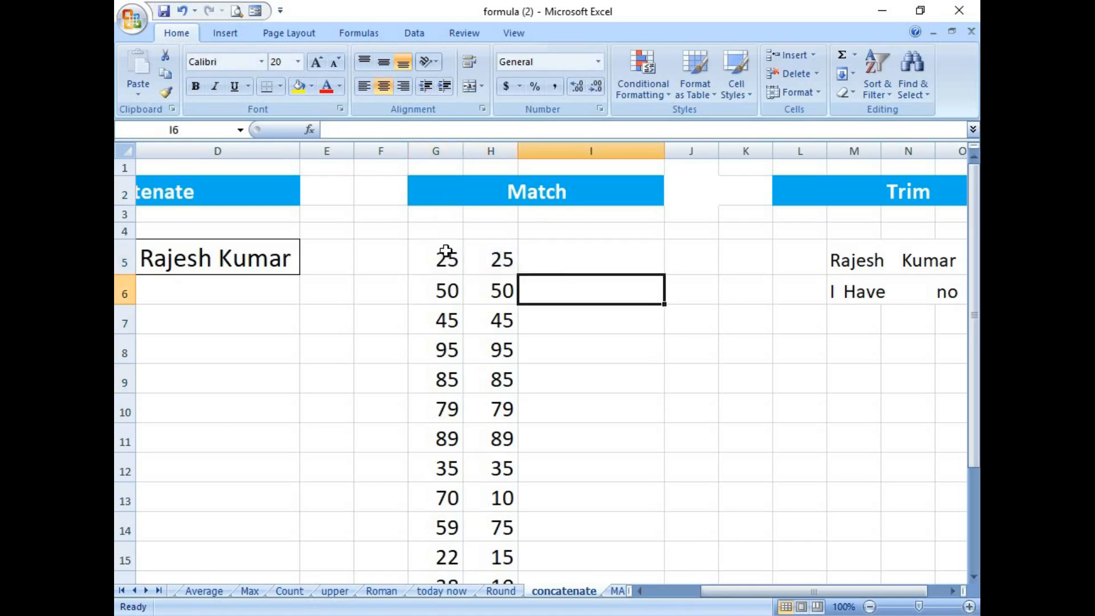
{"action": "left_click_drag", "start_coordinate": [445, 251], "coordinate": [450, 542]}
{"action": "scroll", "coordinate": [561, 512], "scroll_direction": "up", "scroll_amount": 1}
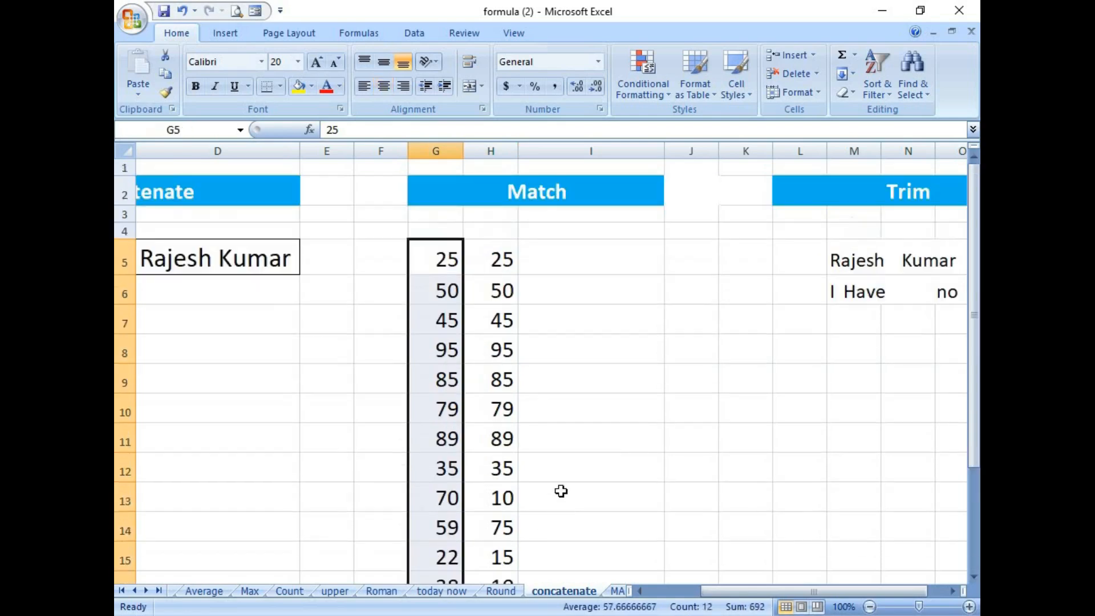
{"action": "left_click_drag", "start_coordinate": [501, 261], "coordinate": [503, 539]}
{"action": "scroll", "coordinate": [533, 519], "scroll_direction": "up", "scroll_amount": 1}
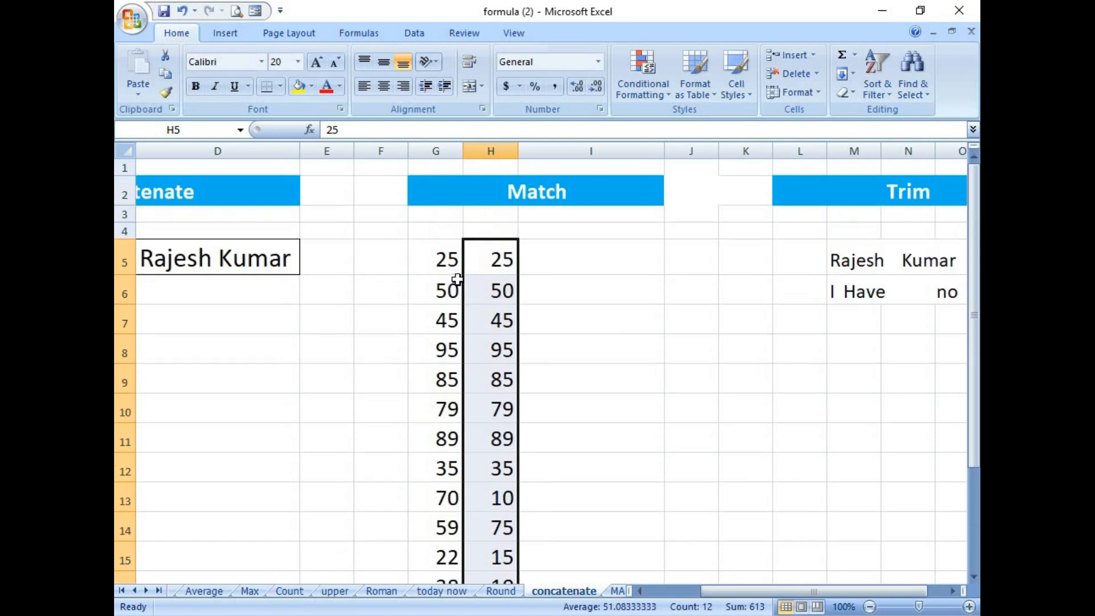
{"action": "left_click", "coordinate": [452, 261]}
{"action": "left_click", "coordinate": [473, 268]}
{"action": "left_click", "coordinate": [447, 288]}
{"action": "left_click", "coordinate": [513, 291]}
Step: Enter =MATCH(H5,G5:G16,0) in cell I5 to look up the H5 value in column G with an exact match
{"action": "left_click", "coordinate": [559, 264]}
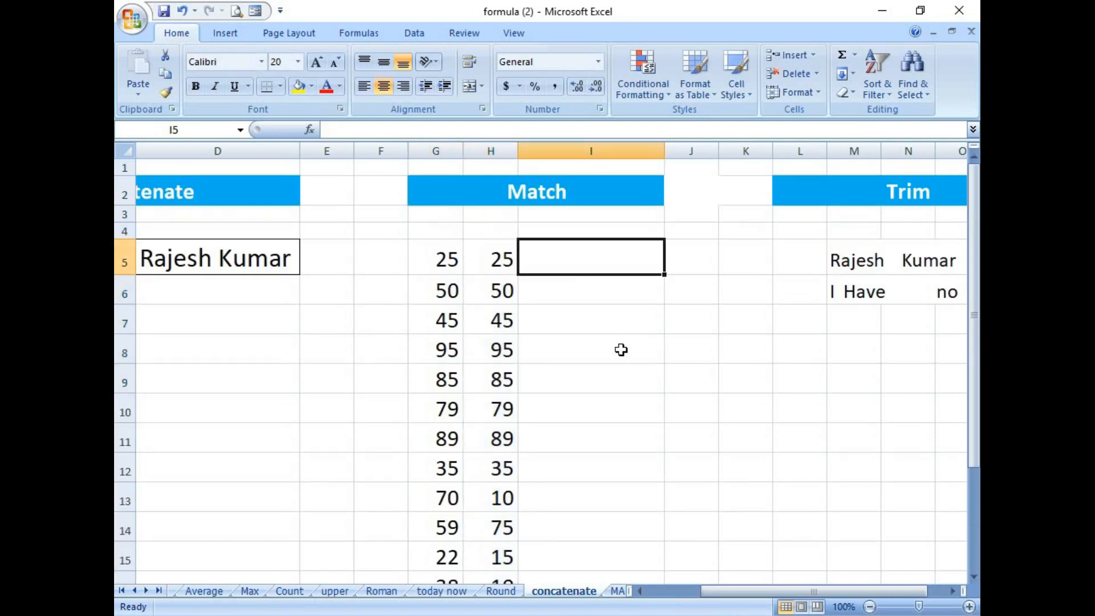
{"action": "type", "text": "="}
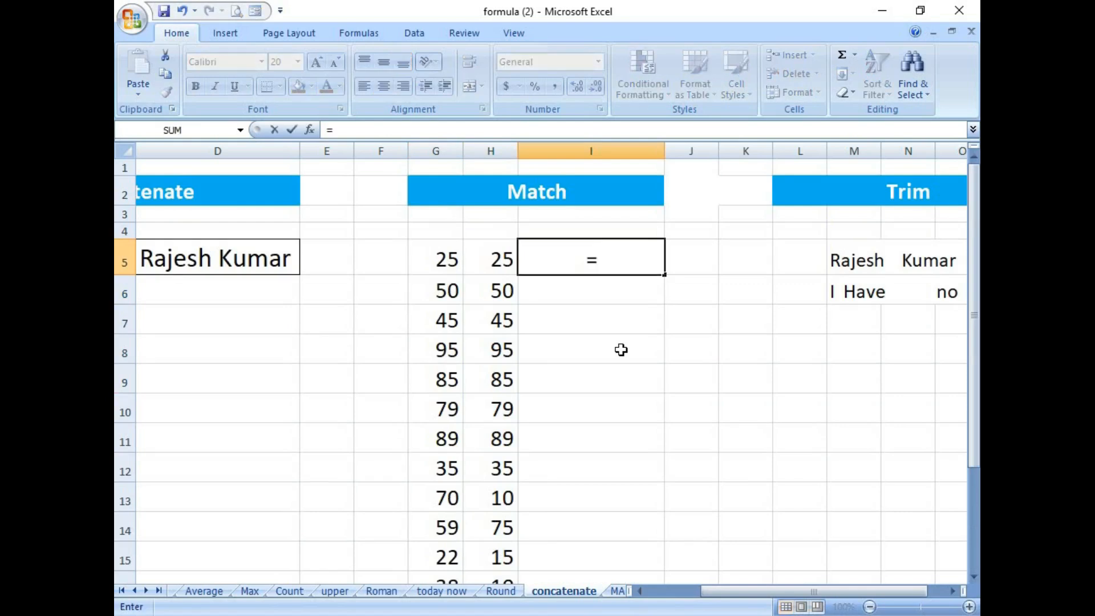
{"action": "type", "text": "match"}
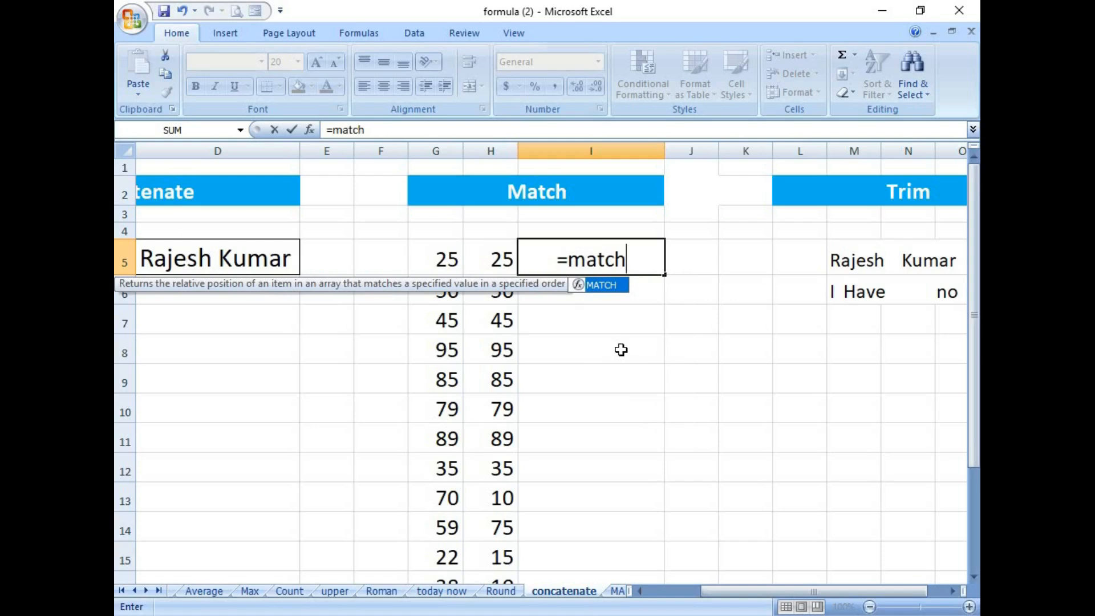
{"action": "type", "text": "("}
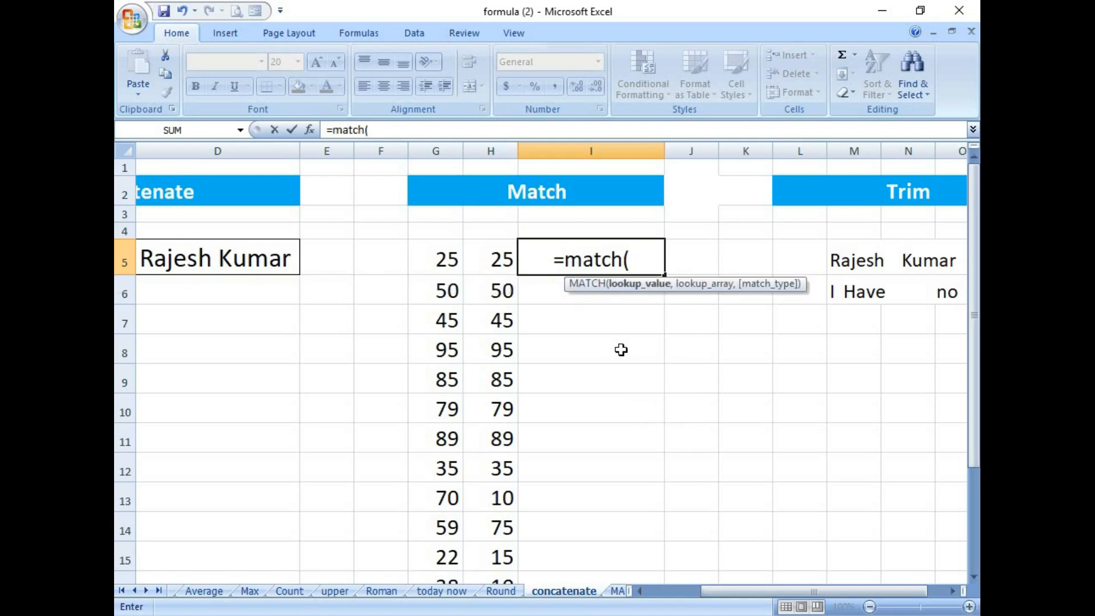
{"action": "left_click", "coordinate": [494, 261]}
{"action": "type", "text": ","}
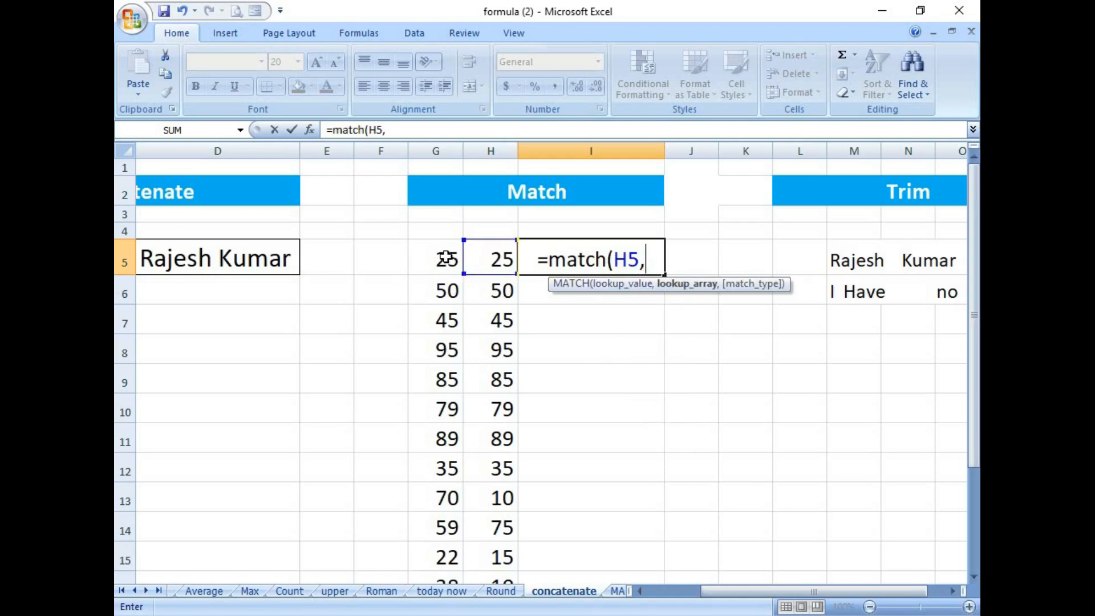
{"action": "left_click_drag", "start_coordinate": [447, 259], "coordinate": [448, 539]}
{"action": "type", "text": ","}
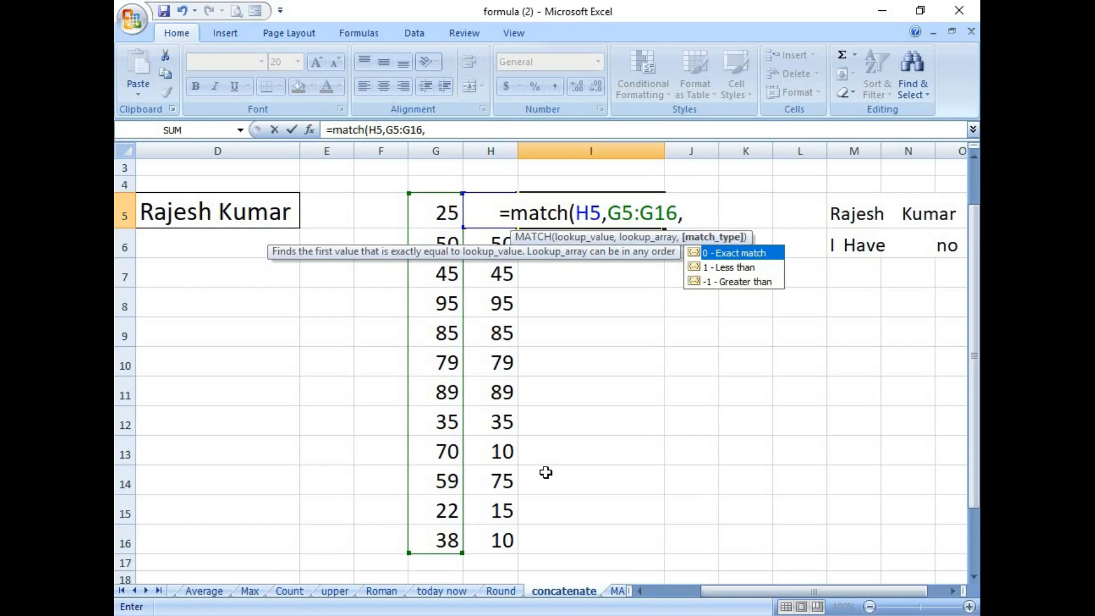
{"action": "type", "text": "0"}
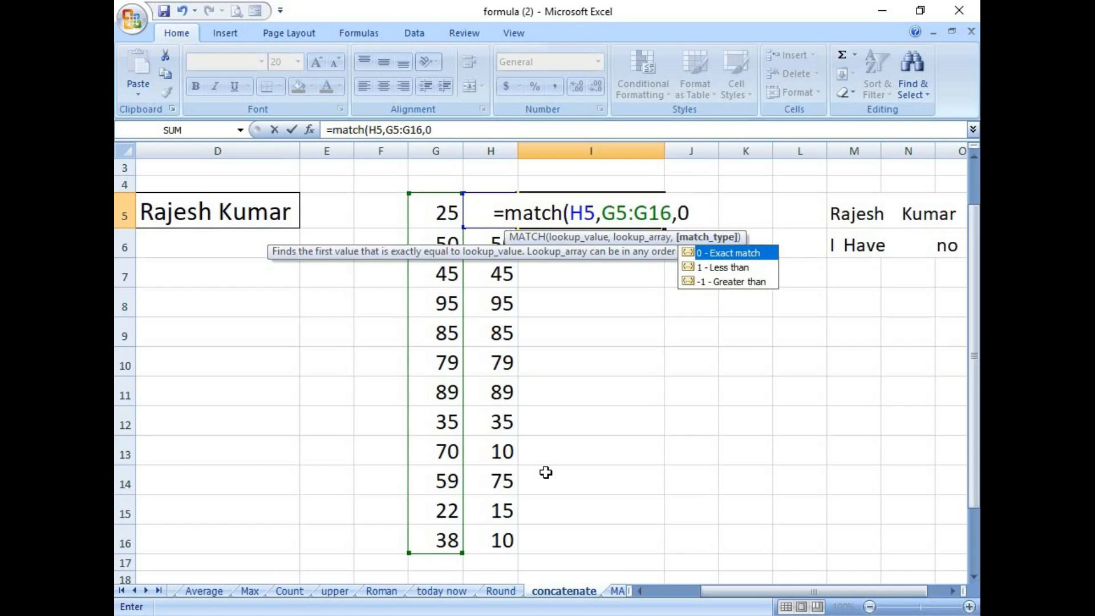
{"action": "type", "text": ")"}
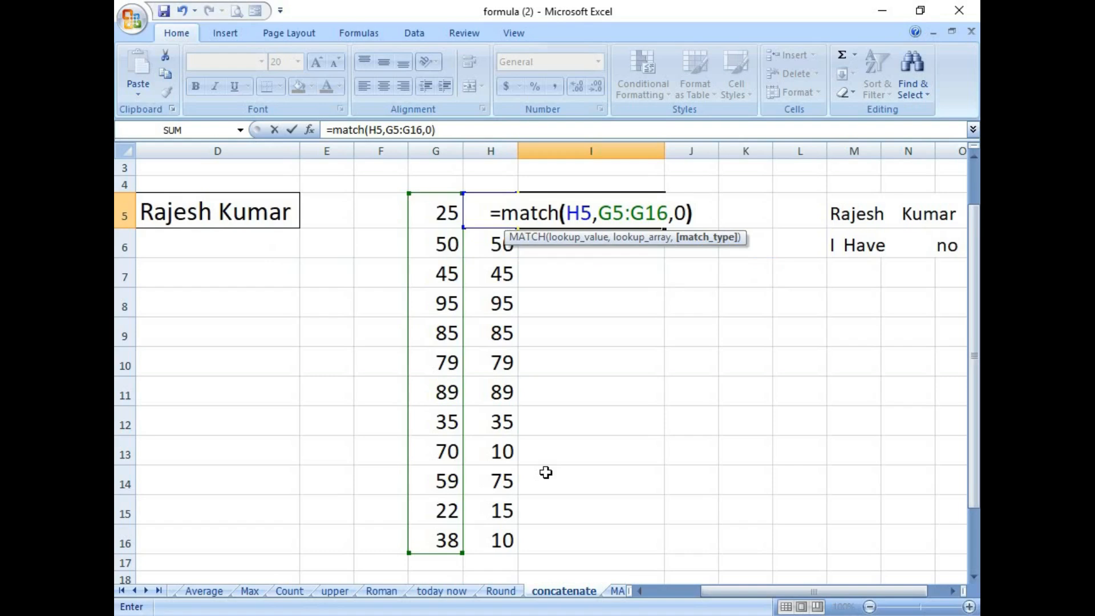
{"action": "key", "text": "Return"}
Step: Copy the MATCH formula from I5 down through I16 and check the results against columns G and H
{"action": "left_click", "coordinate": [611, 213]}
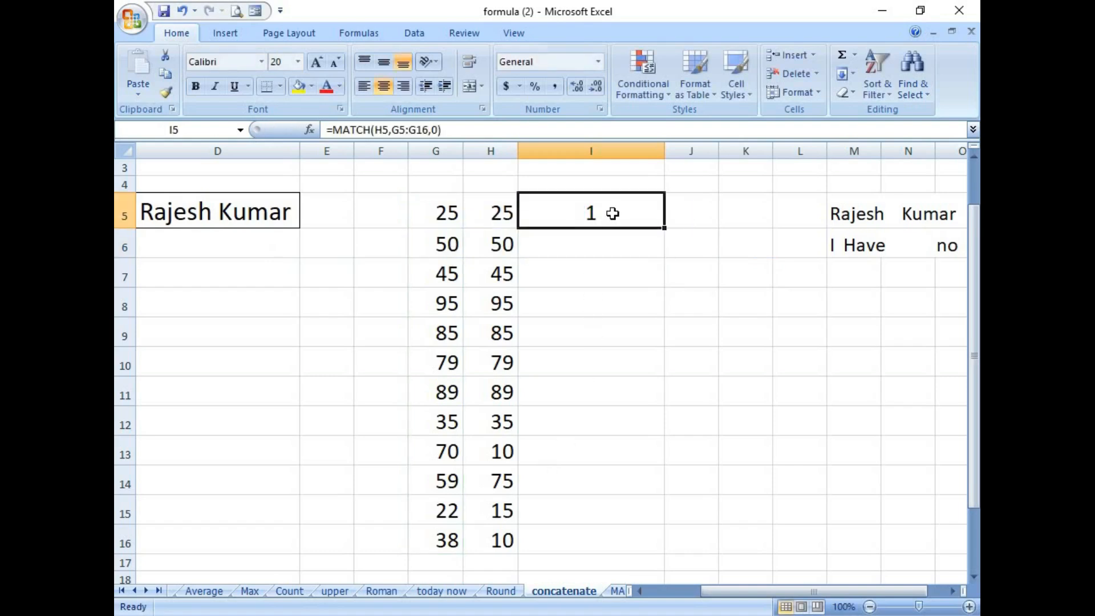
{"action": "left_click_drag", "start_coordinate": [664, 228], "coordinate": [665, 548]}
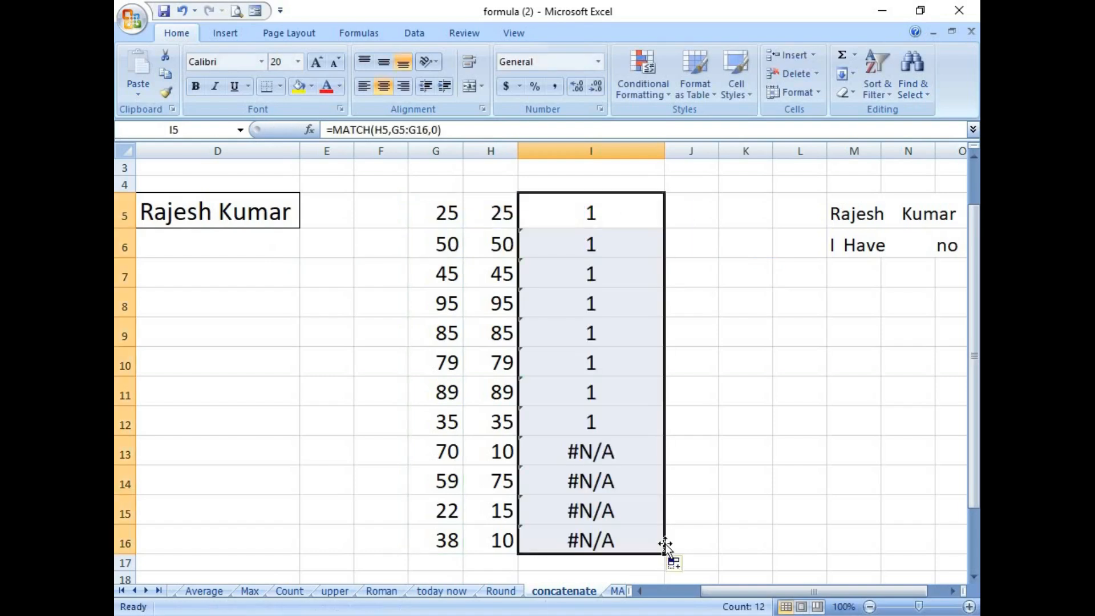
{"action": "left_click", "coordinate": [538, 422]}
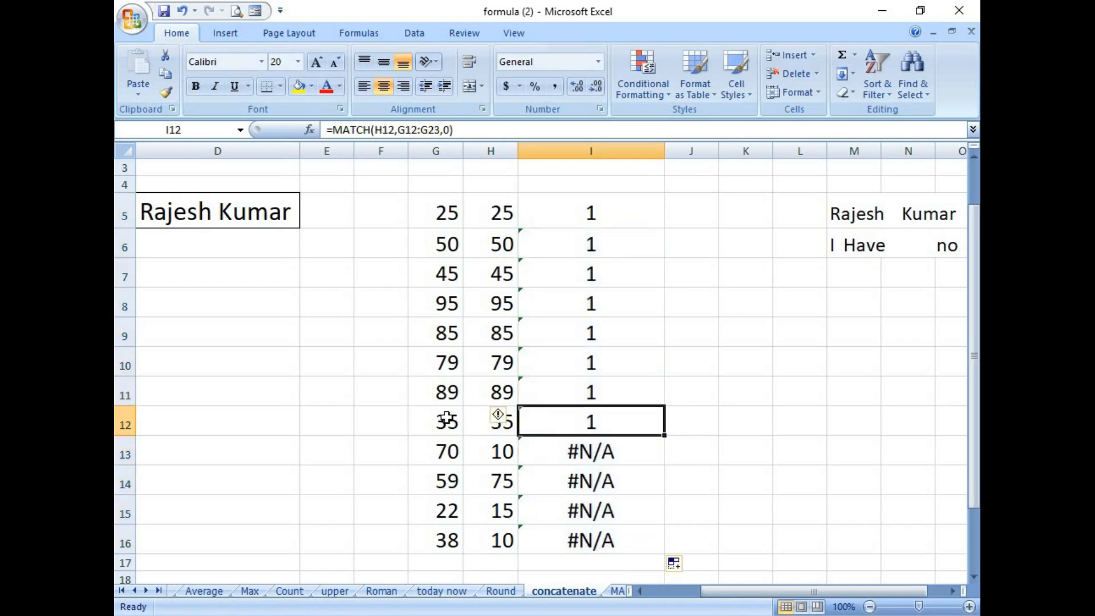
{"action": "left_click_drag", "start_coordinate": [571, 214], "coordinate": [583, 426]}
{"action": "left_click_drag", "start_coordinate": [453, 450], "coordinate": [494, 452]}
{"action": "left_click_drag", "start_coordinate": [587, 451], "coordinate": [596, 531]}
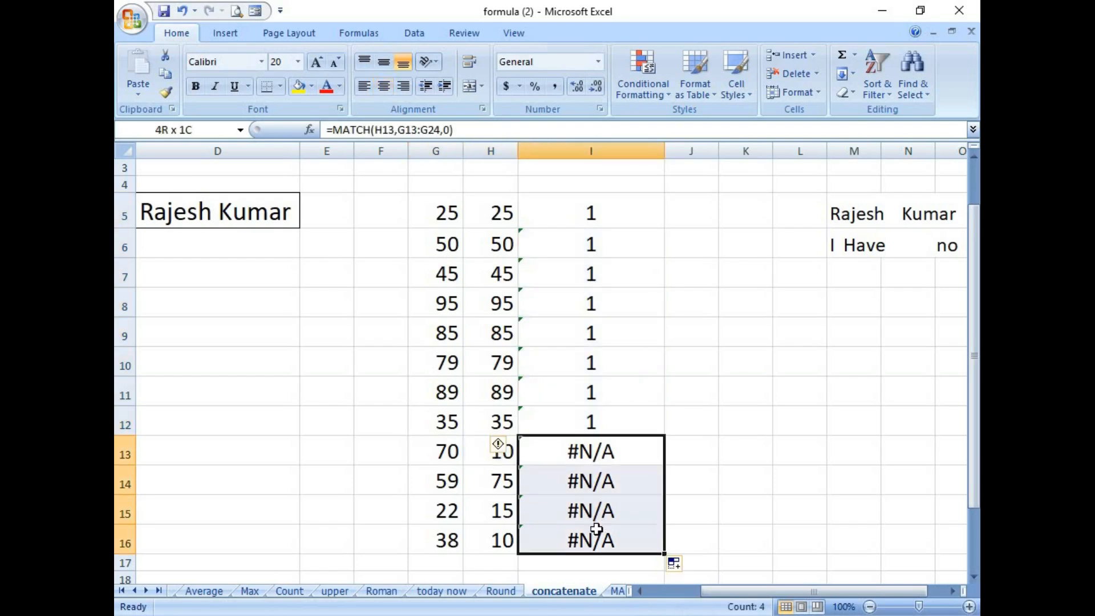
{"action": "left_click", "coordinate": [627, 400]}
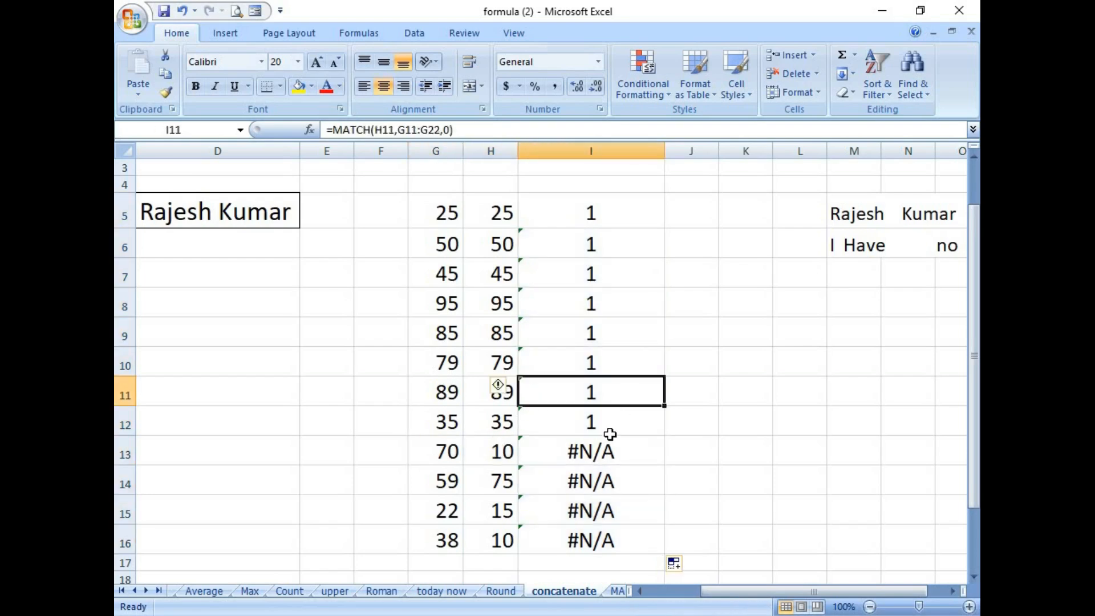
{"action": "scroll", "coordinate": [610, 434], "scroll_direction": "up", "scroll_amount": 1}
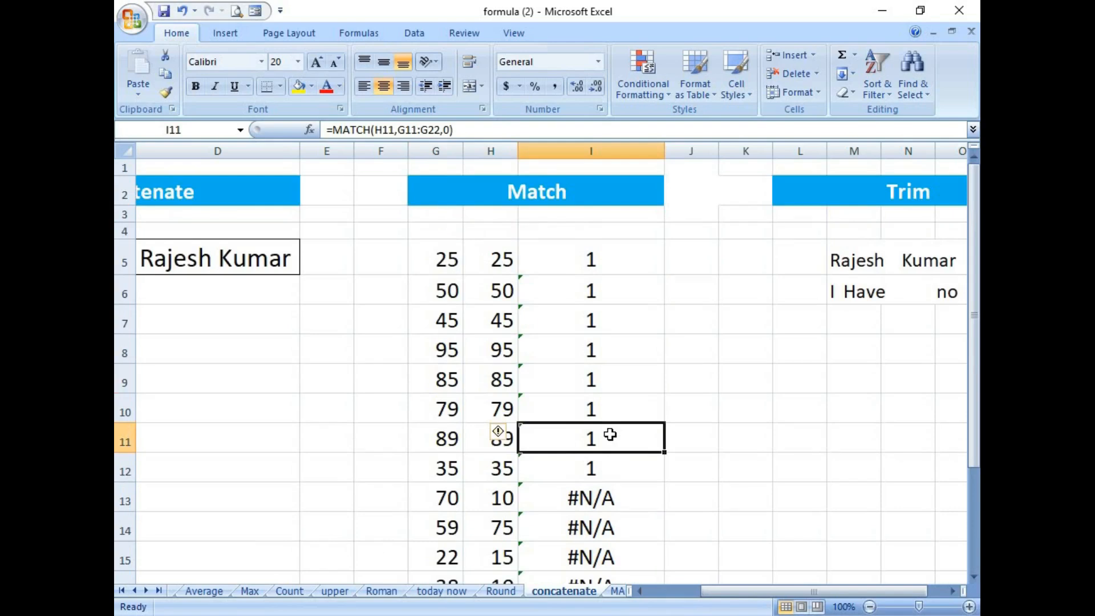